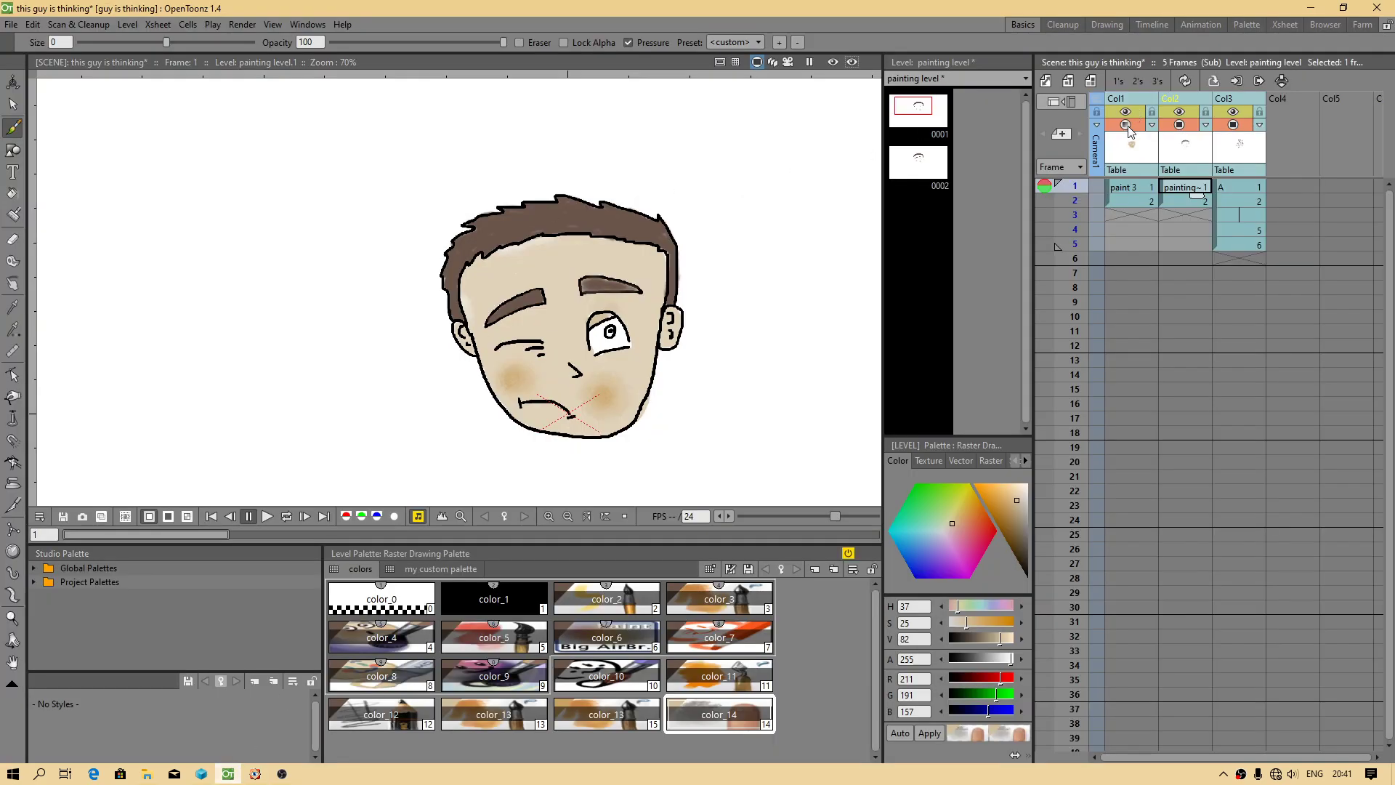
Toggle the viewer visibility of Col1, Col2 and Col3 in turn to compare what each column contributes to the face.
left_click(1127, 127)
left_click(1126, 125)
left_click(1126, 126)
left_click(1179, 127)
left_click(1179, 126)
left_click(1181, 142)
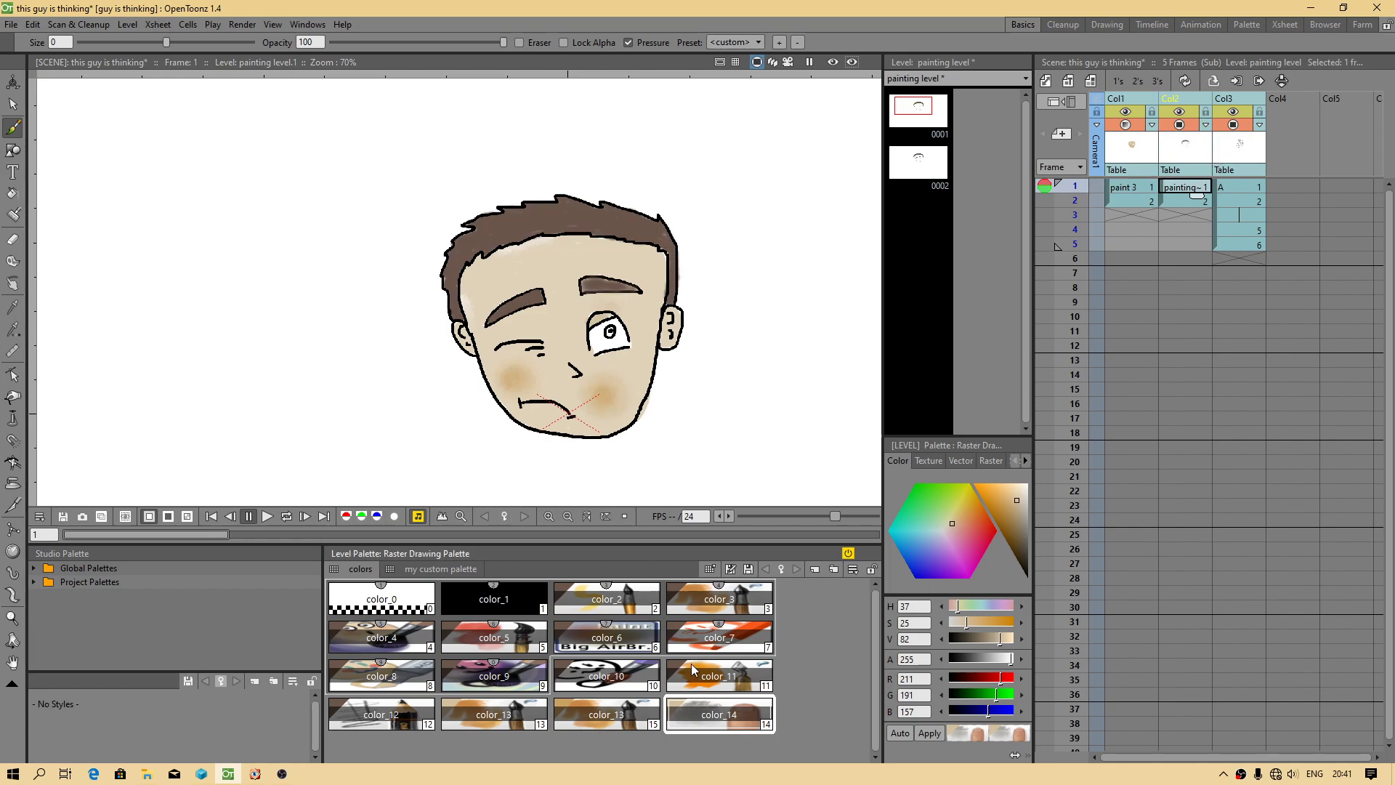
left_click(1234, 126)
left_click(1234, 126)
scroll(538, 298, "up", 1)
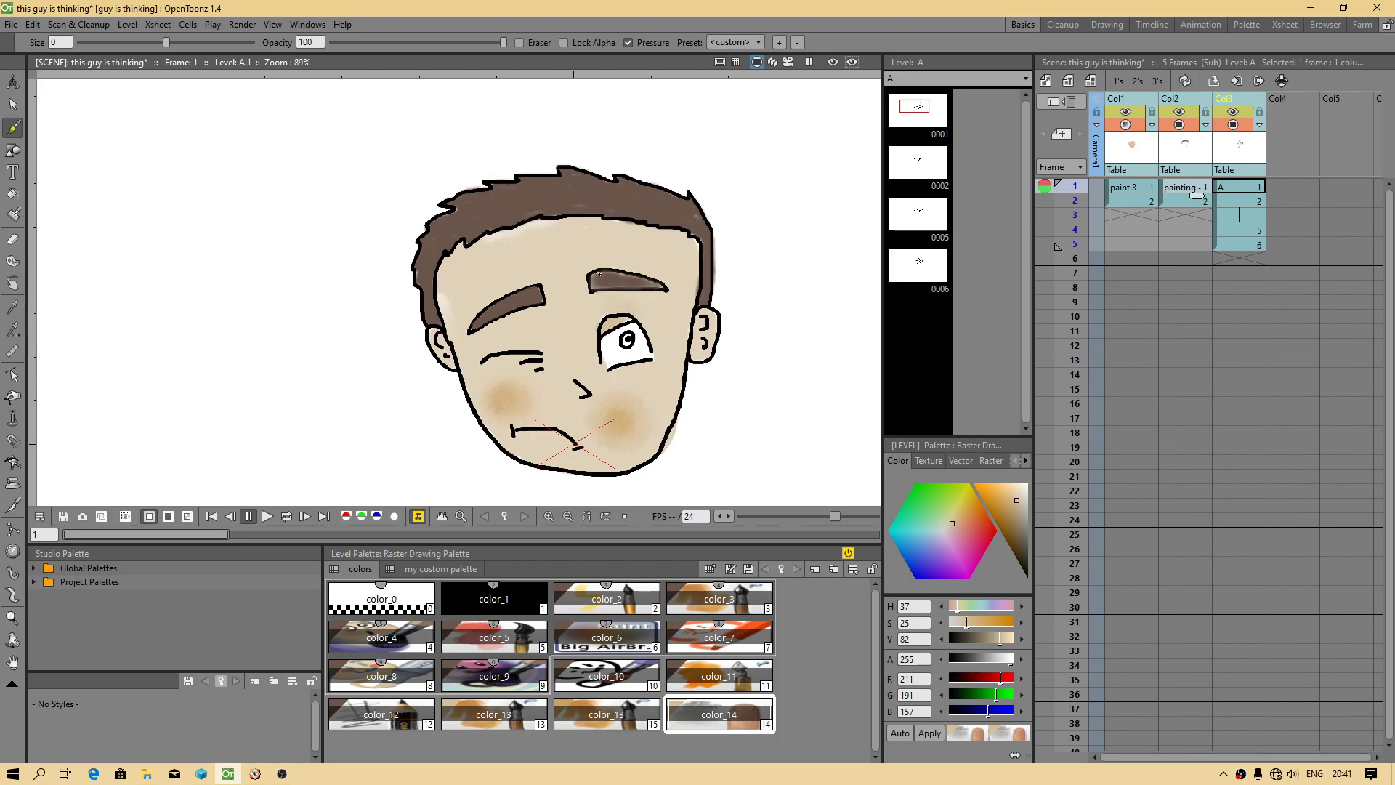
Hide Col2 and Col1 in the viewer and examine the line art and eyebrows of level A up close.
left_click(1181, 127)
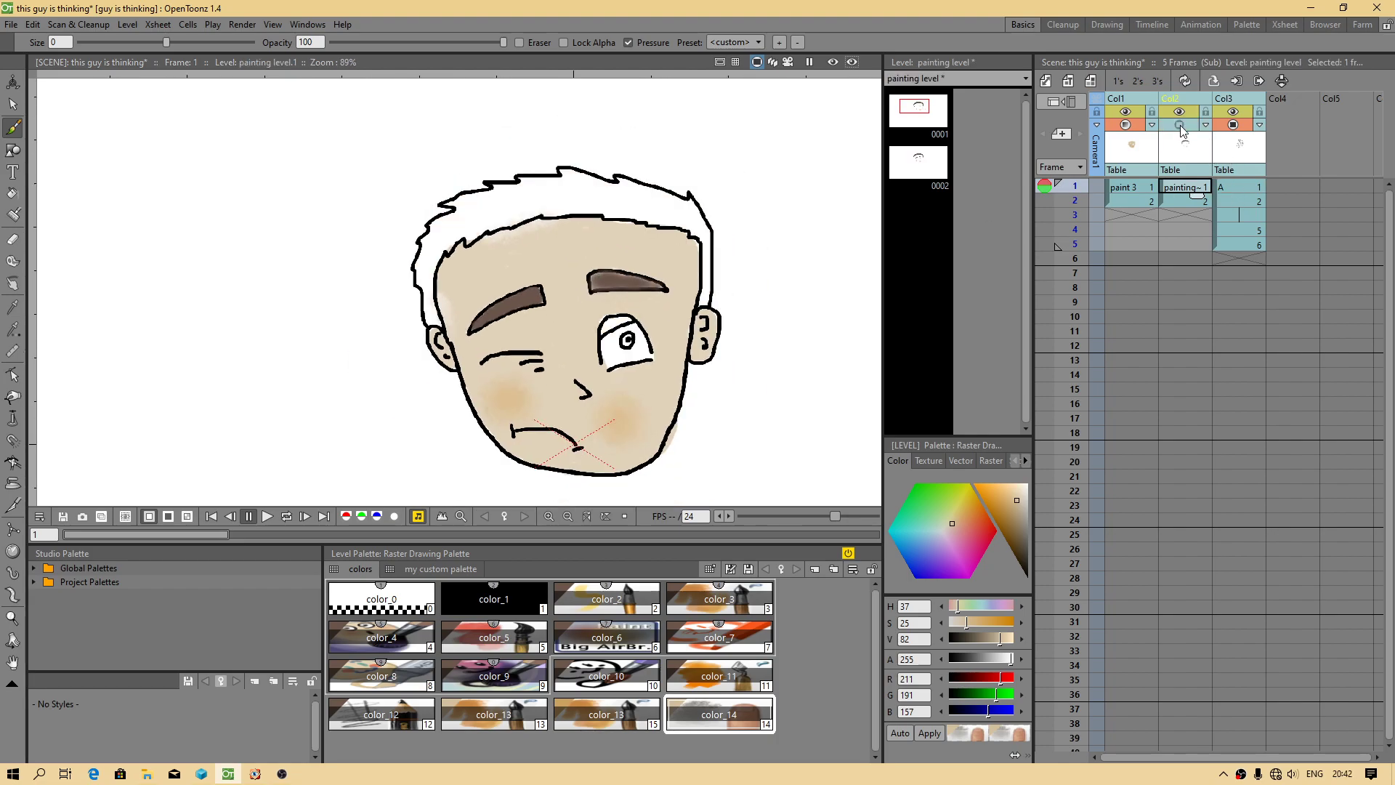
left_click(1126, 125)
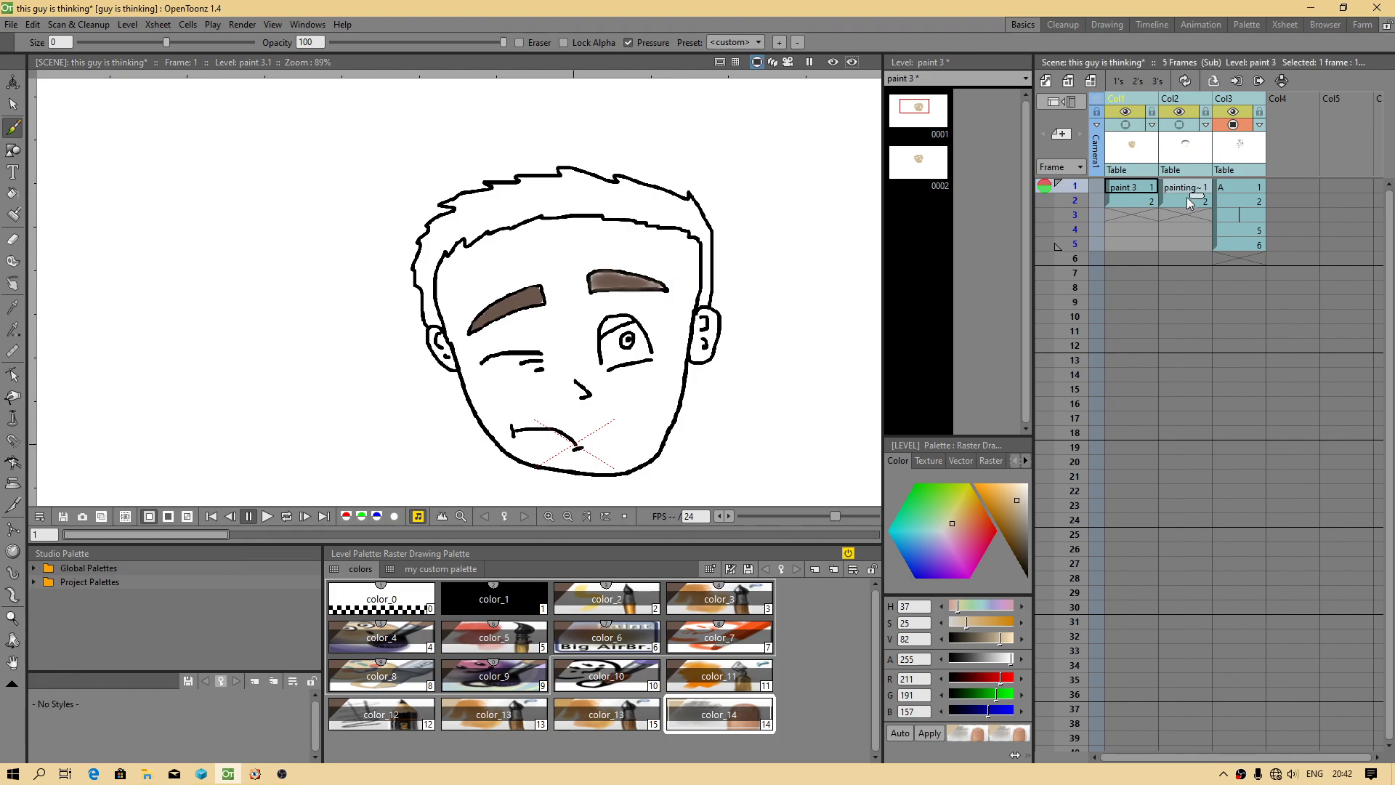
left_click(1238, 152)
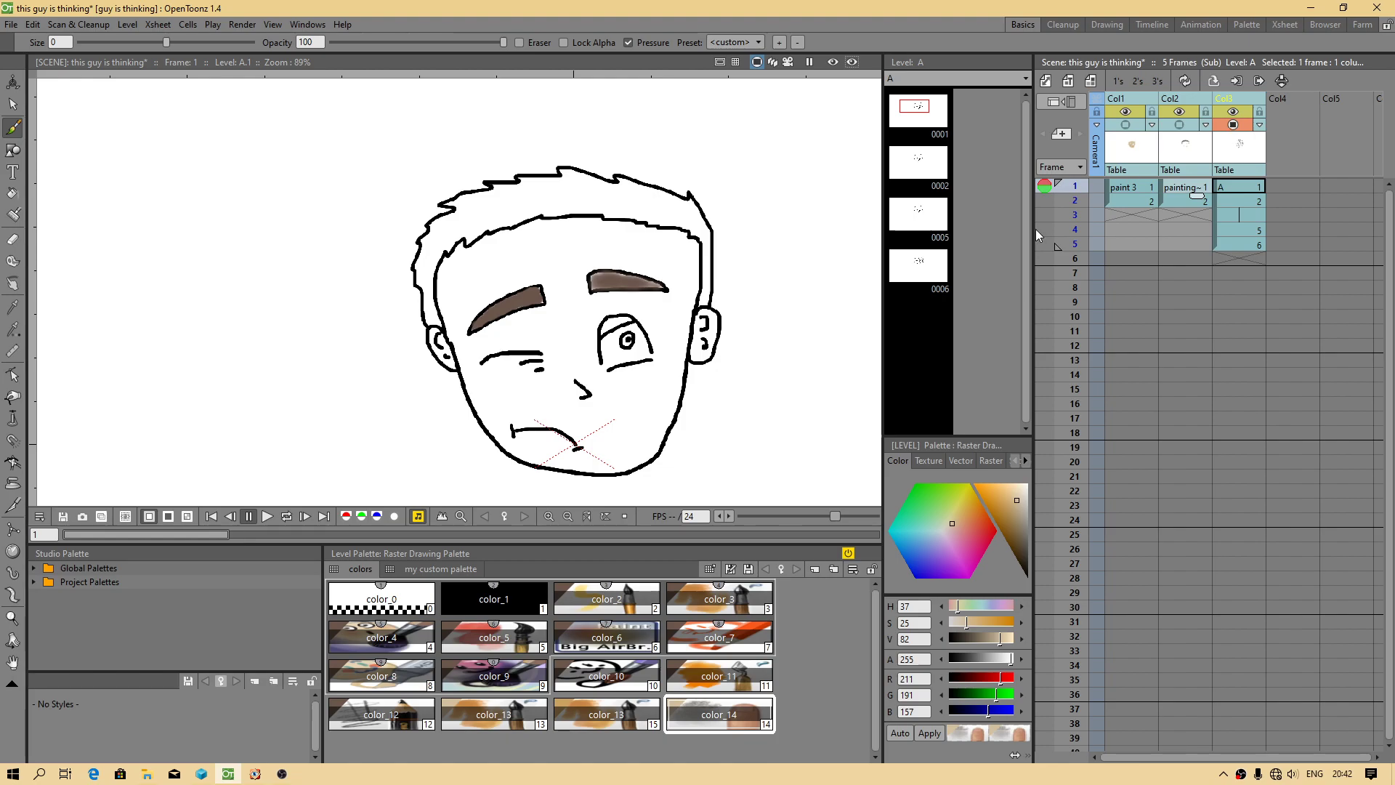
scroll(547, 278, "up", 1)
scroll(548, 278, "up", 9)
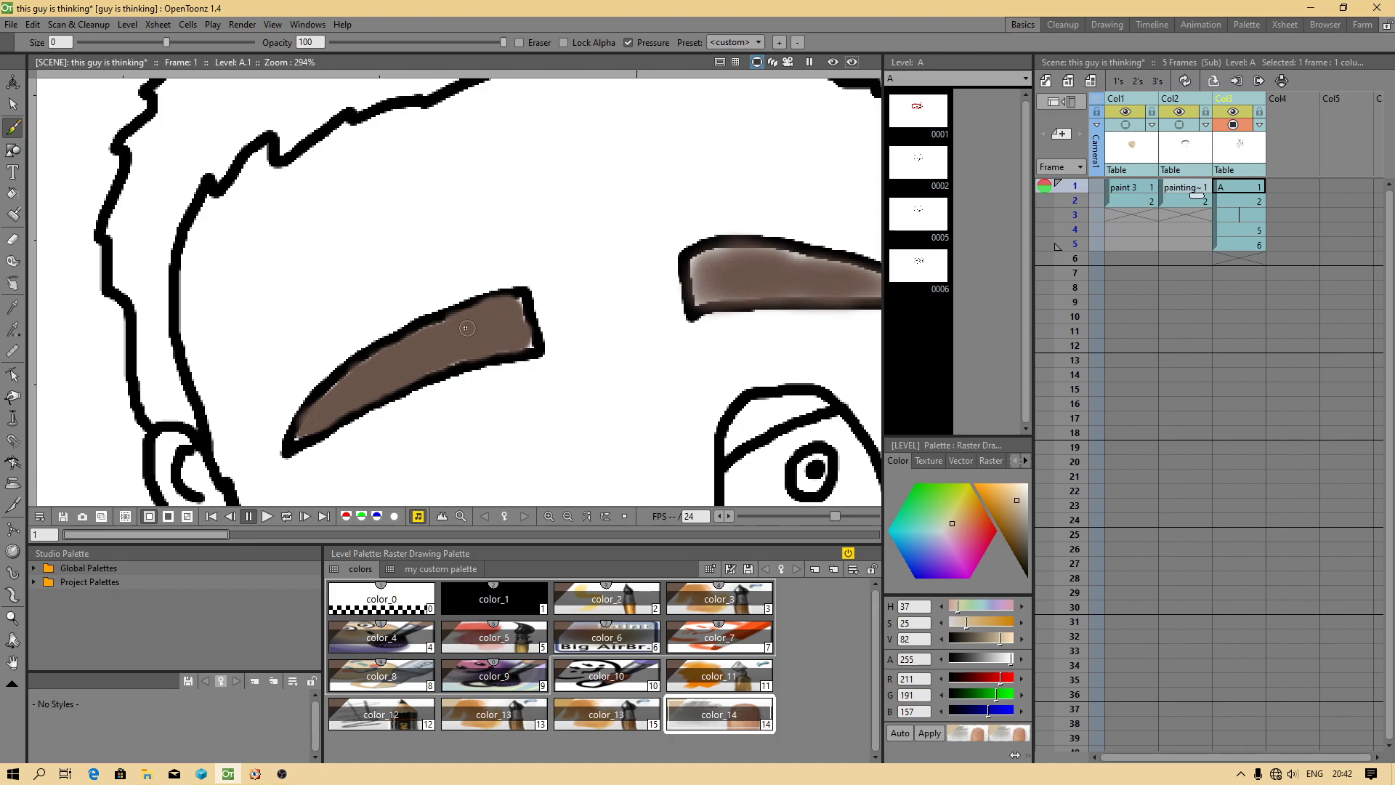
scroll(460, 356, "down", 5)
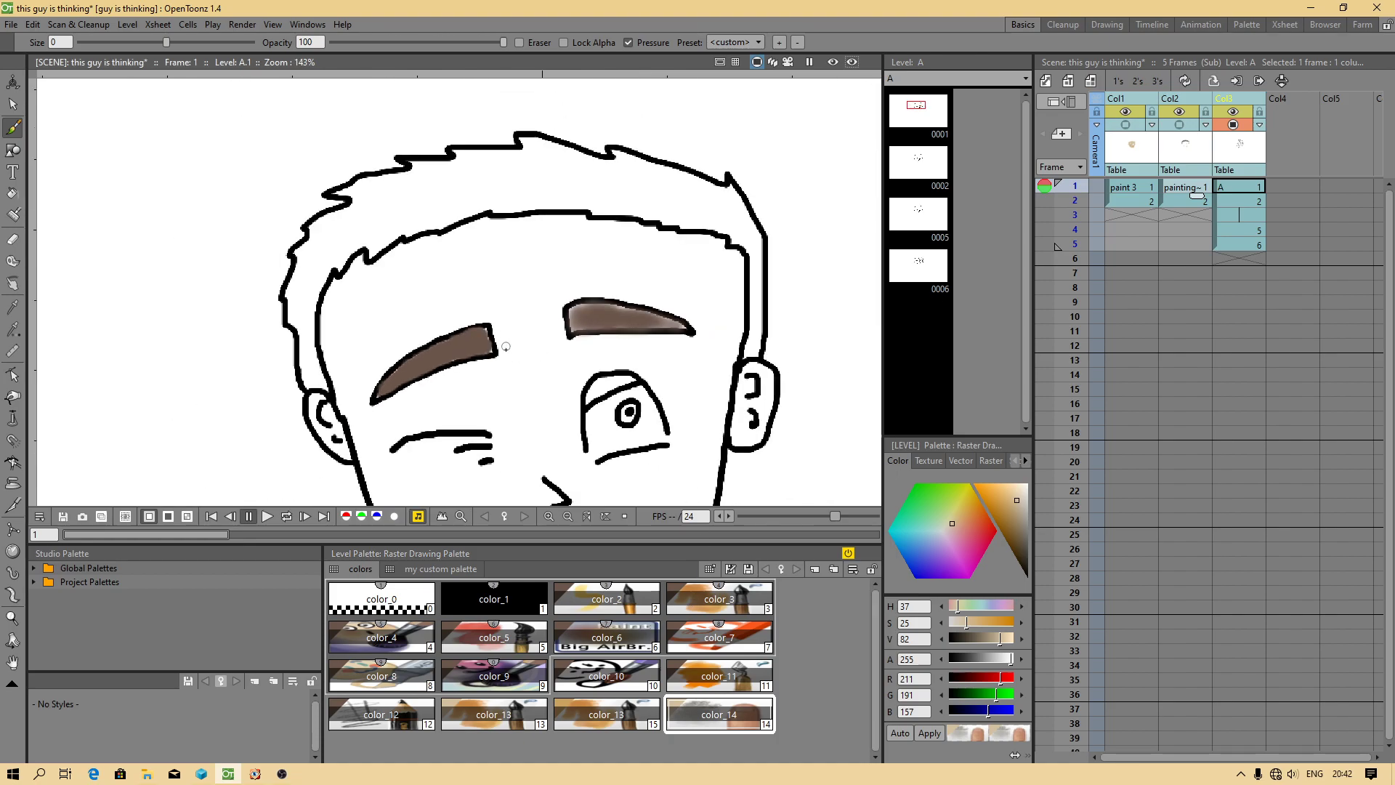
scroll(543, 397, "up", 2)
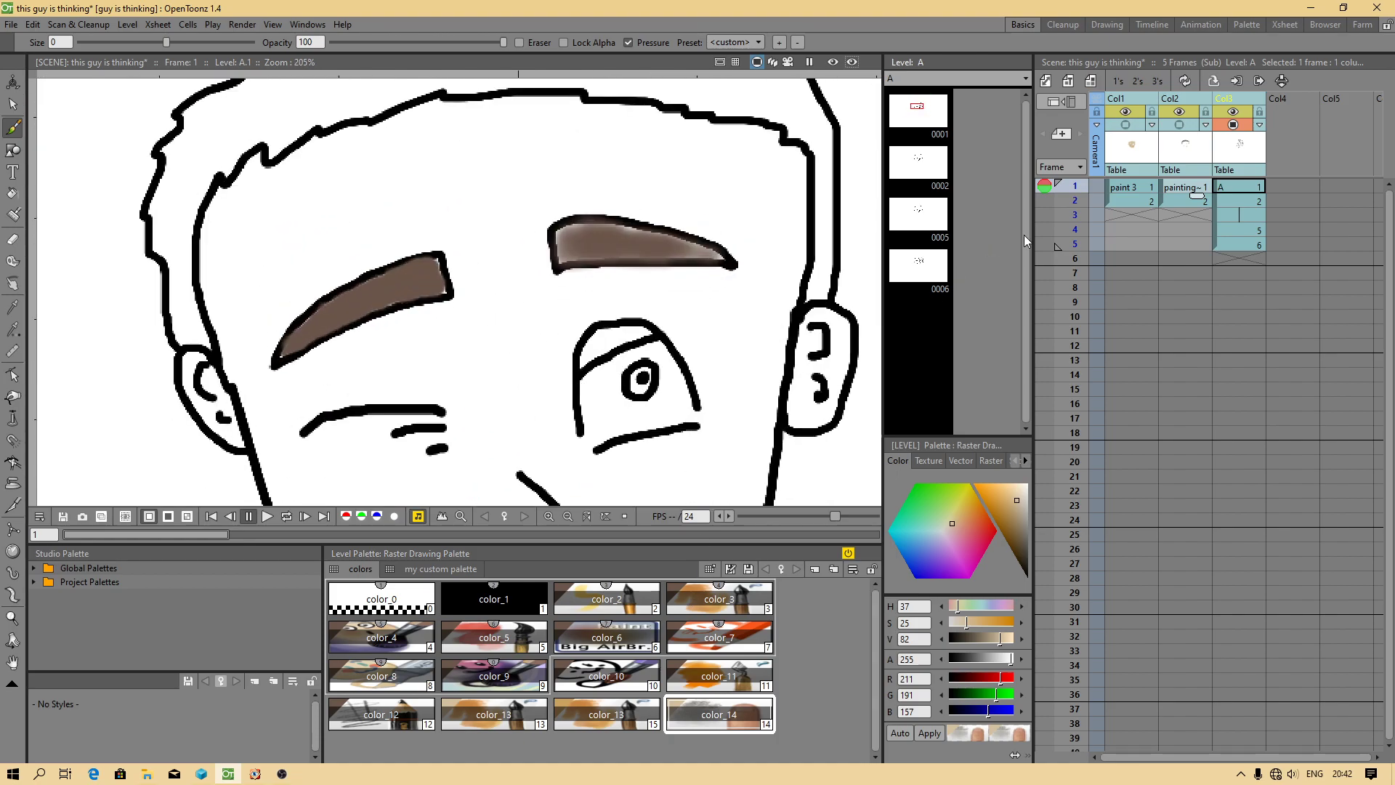
Show Col2 and Col1 in the viewer again, with Col1 semi-transparent, and look over the coloured face.
left_click(1180, 125)
left_click(1132, 123)
left_click(1131, 125)
scroll(637, 358, "down", 3)
scroll(637, 358, "up", 2)
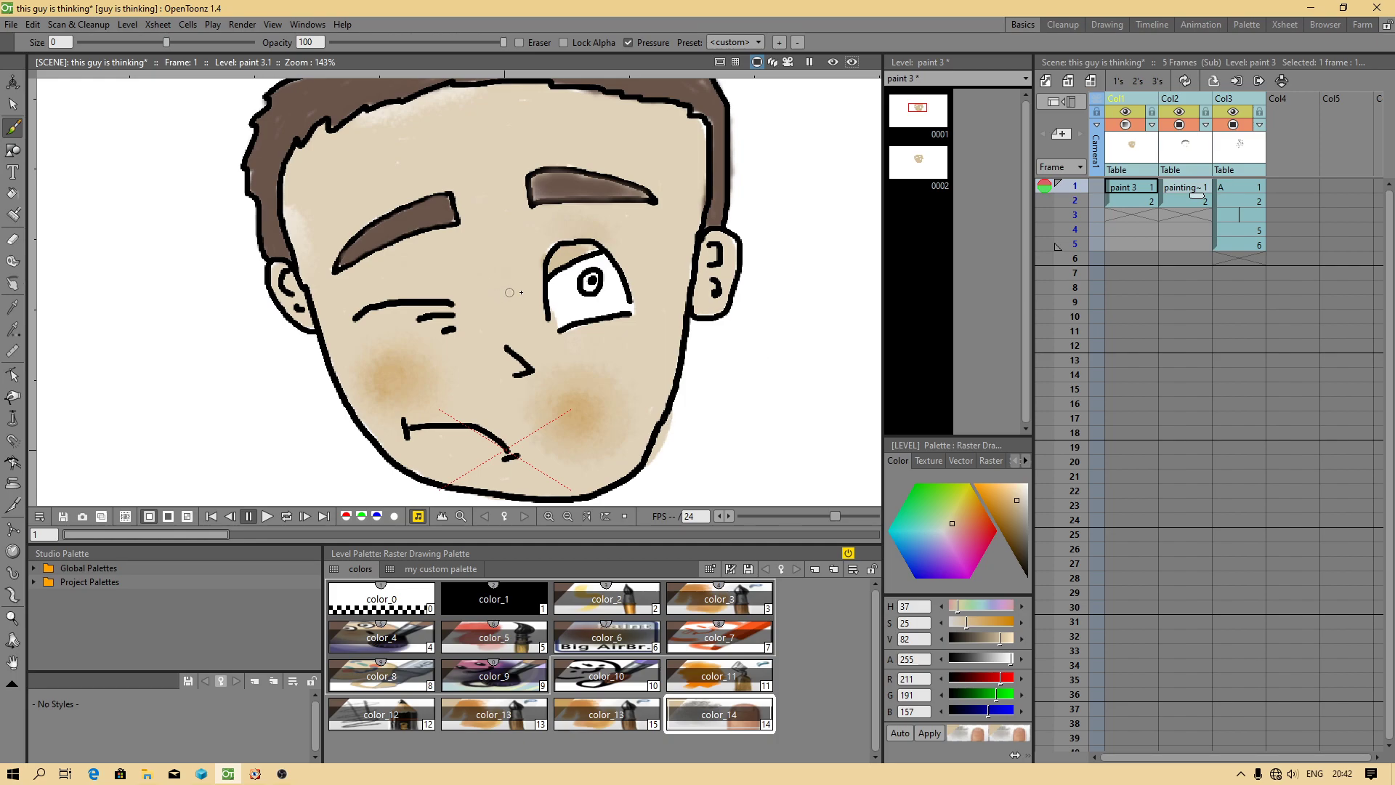
scroll(512, 292, "down", 2)
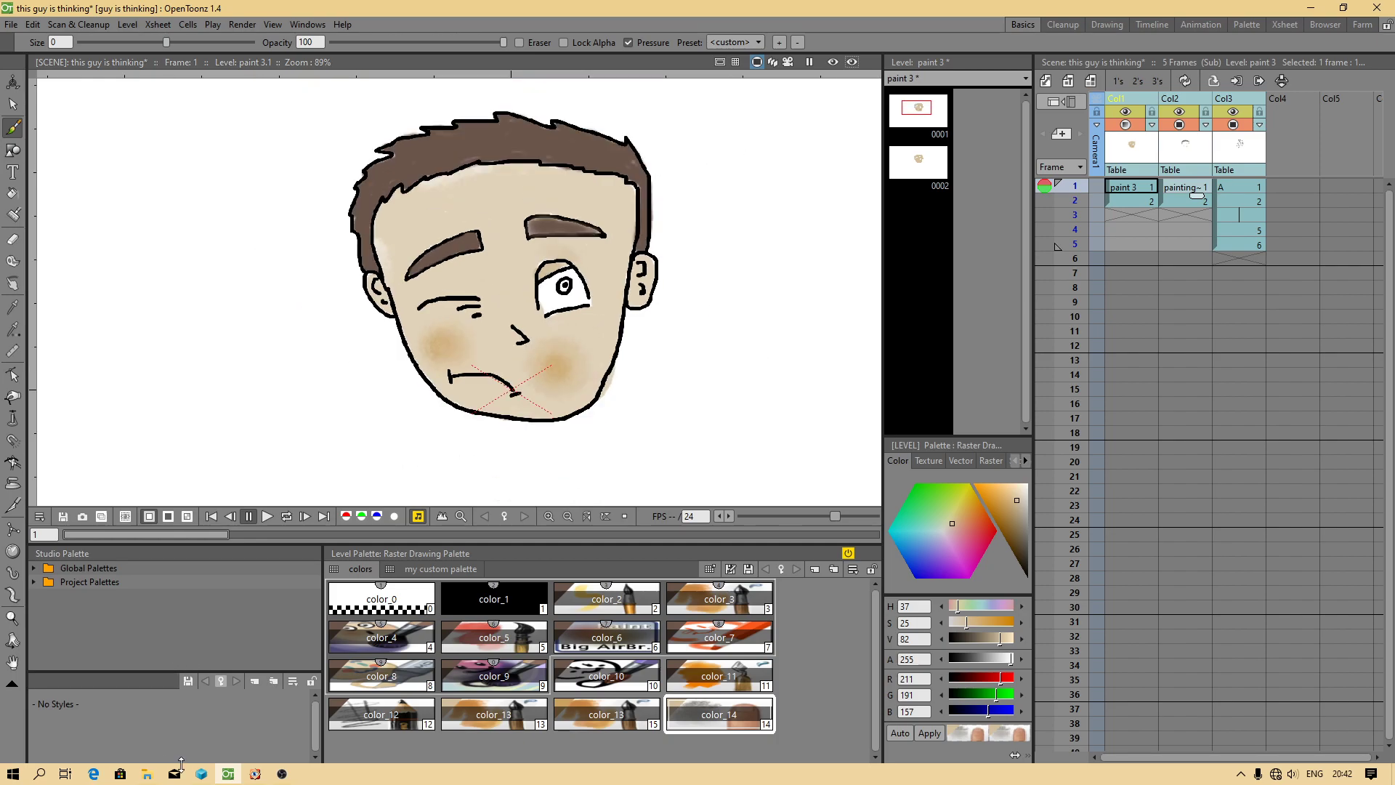
View the rendered JPG "this guy is thinking 2.0002" from File Explorer, close it and return to the OpenToonz scene.
left_click(146, 774)
double_click(844, 445)
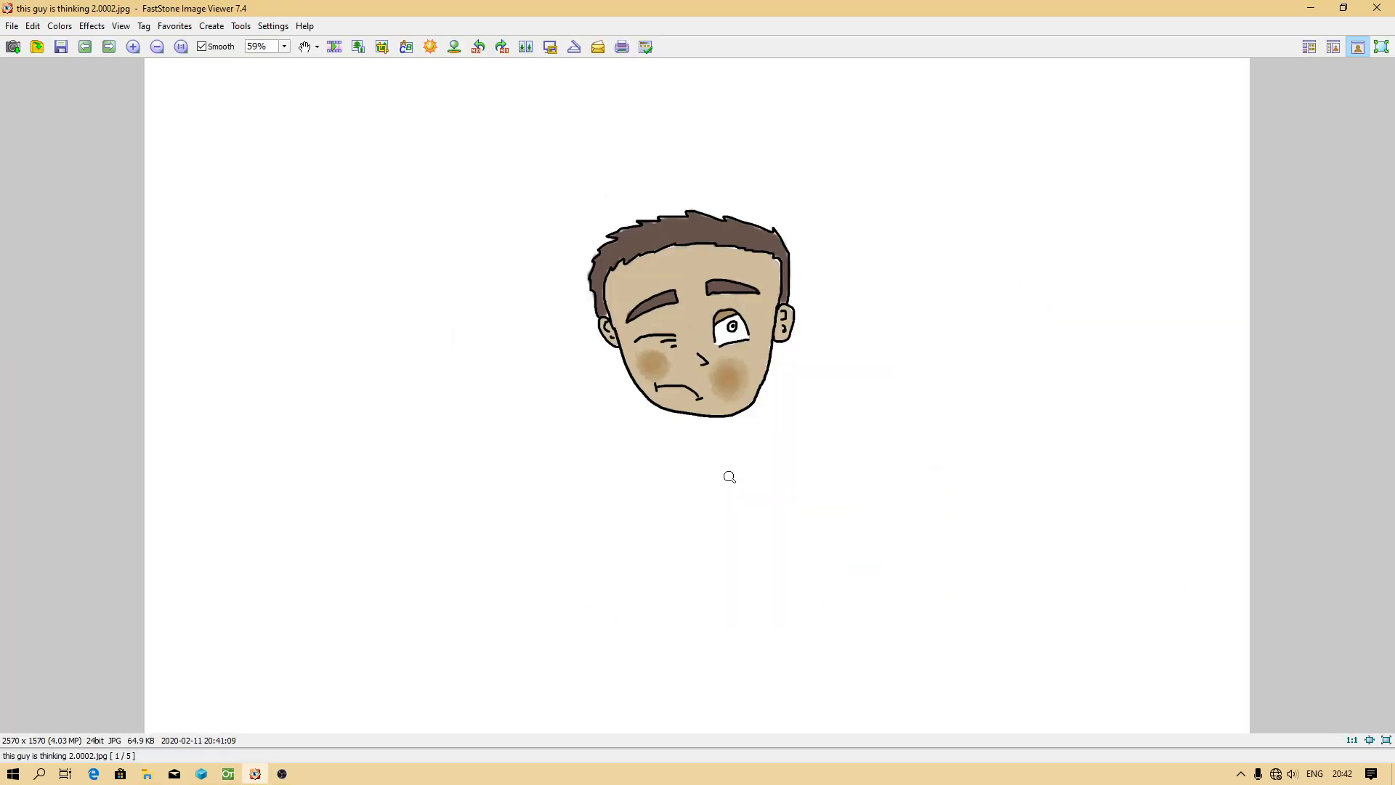
left_click(734, 329)
left_click(1378, 8)
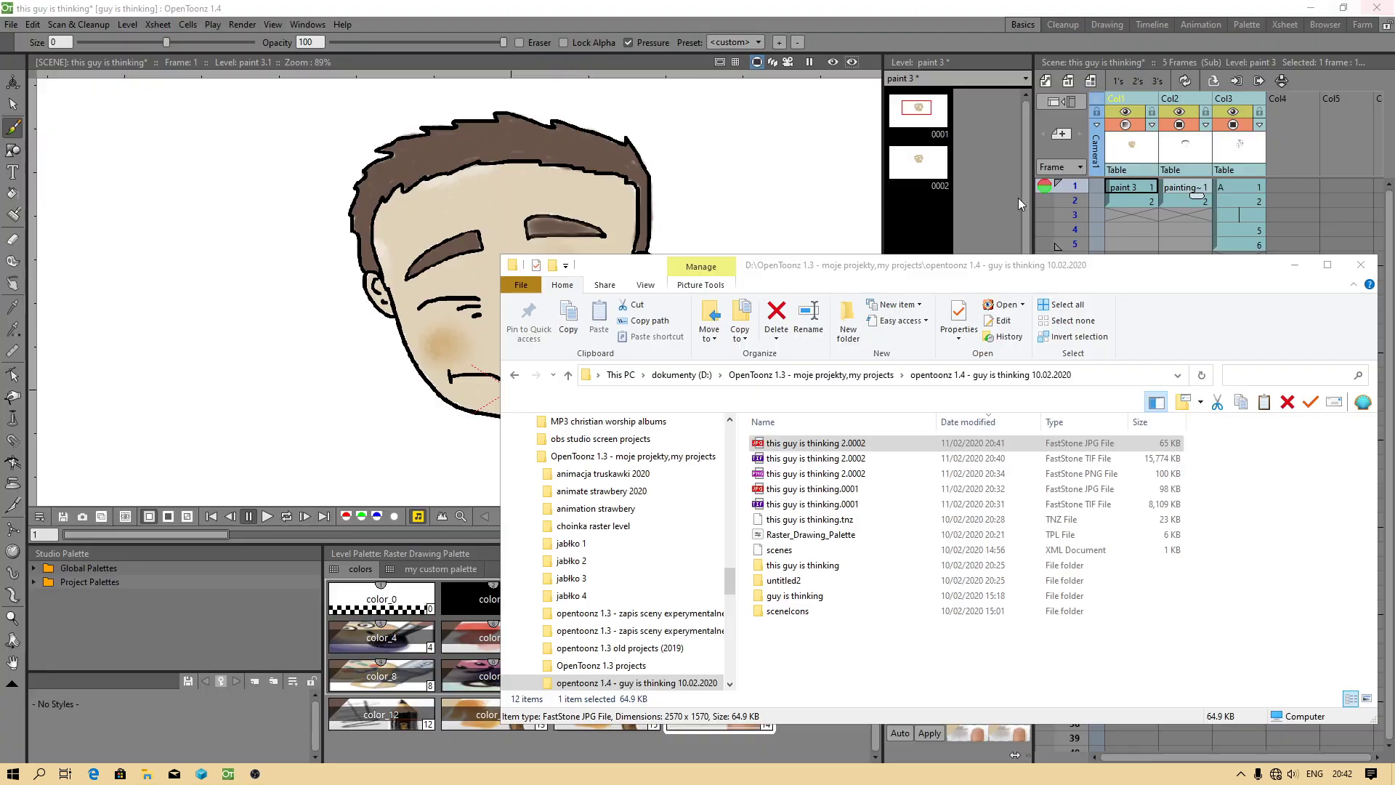
left_click(1123, 45)
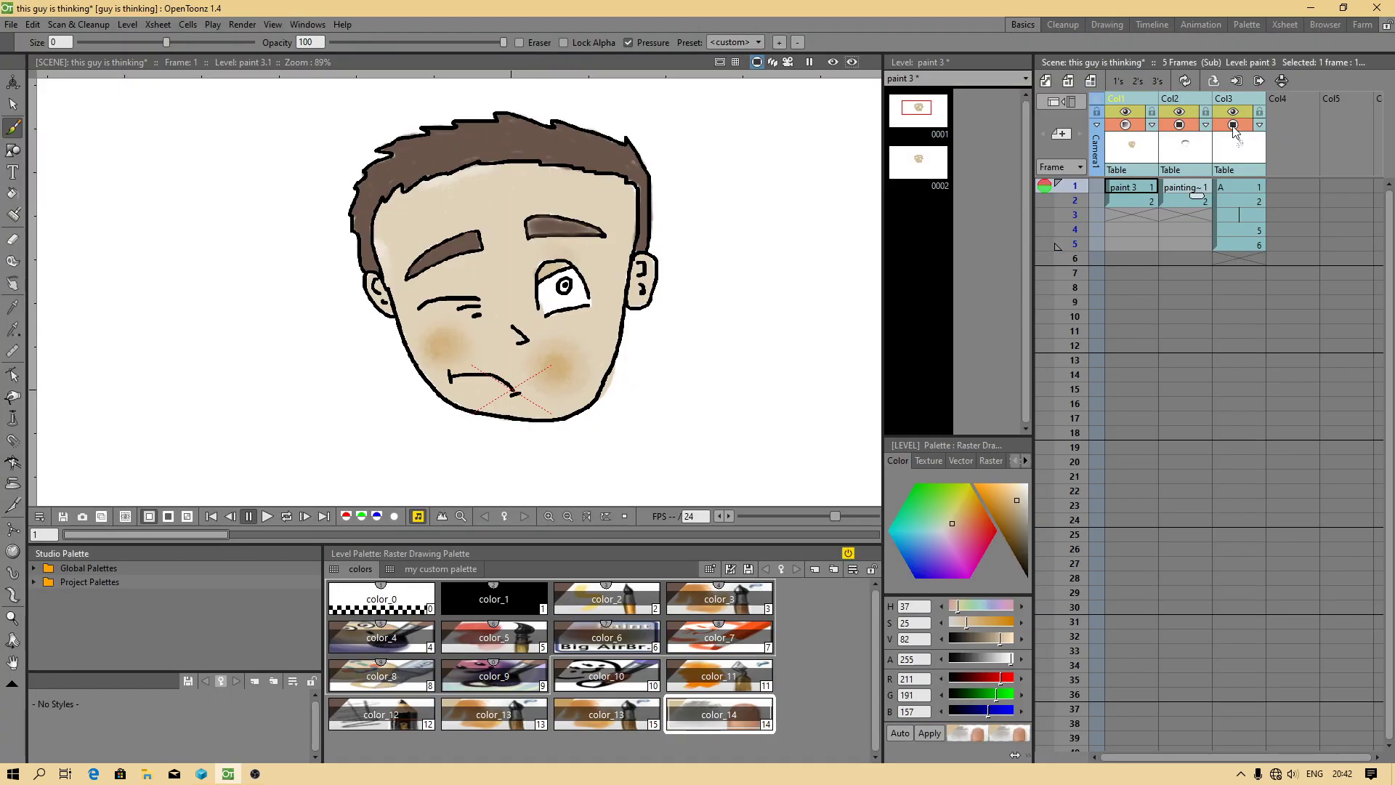
Collapse Col1, Col2 and Col3 together into one sub-xsheet, including the relevant pegbars.
left_click(1175, 156)
left_click(1239, 154)
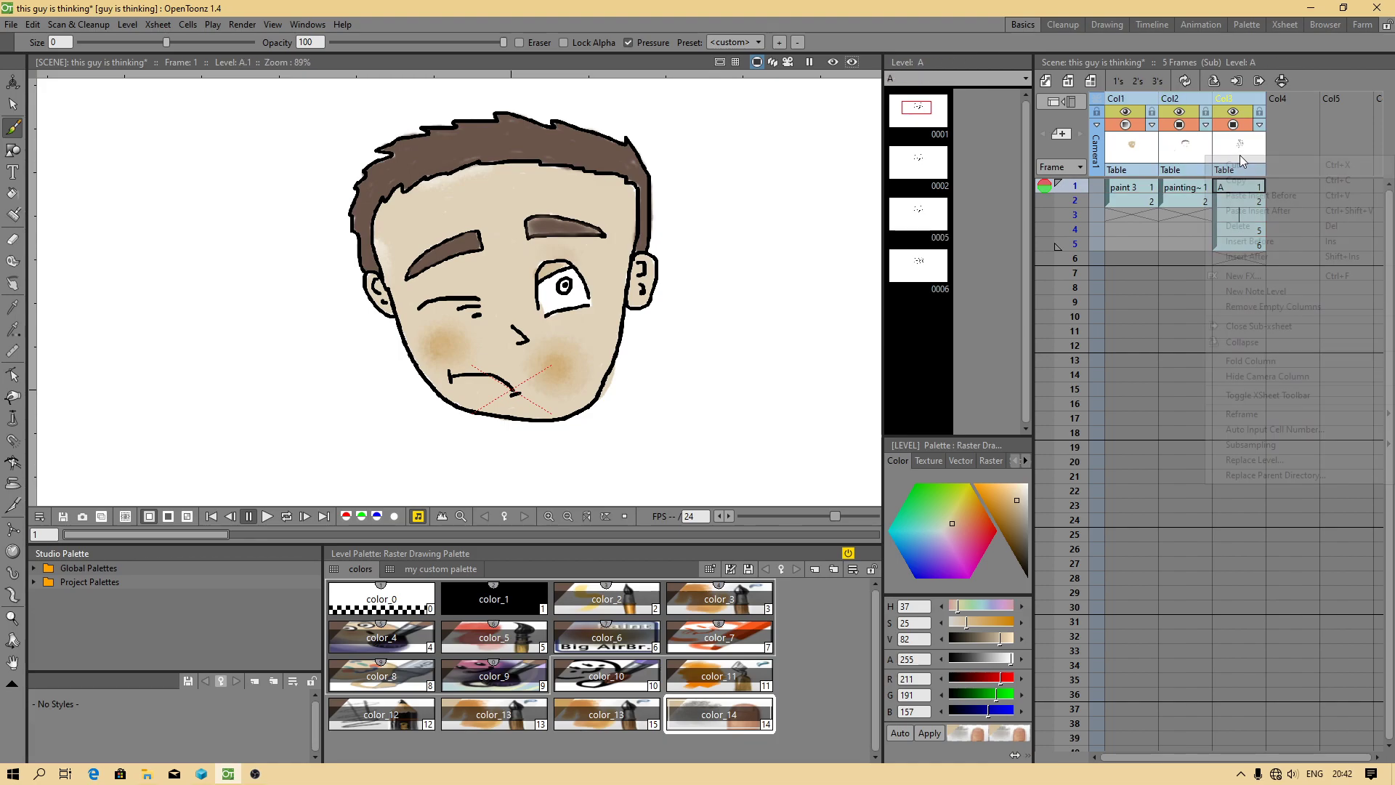
right_click(1240, 155)
left_click(1253, 346)
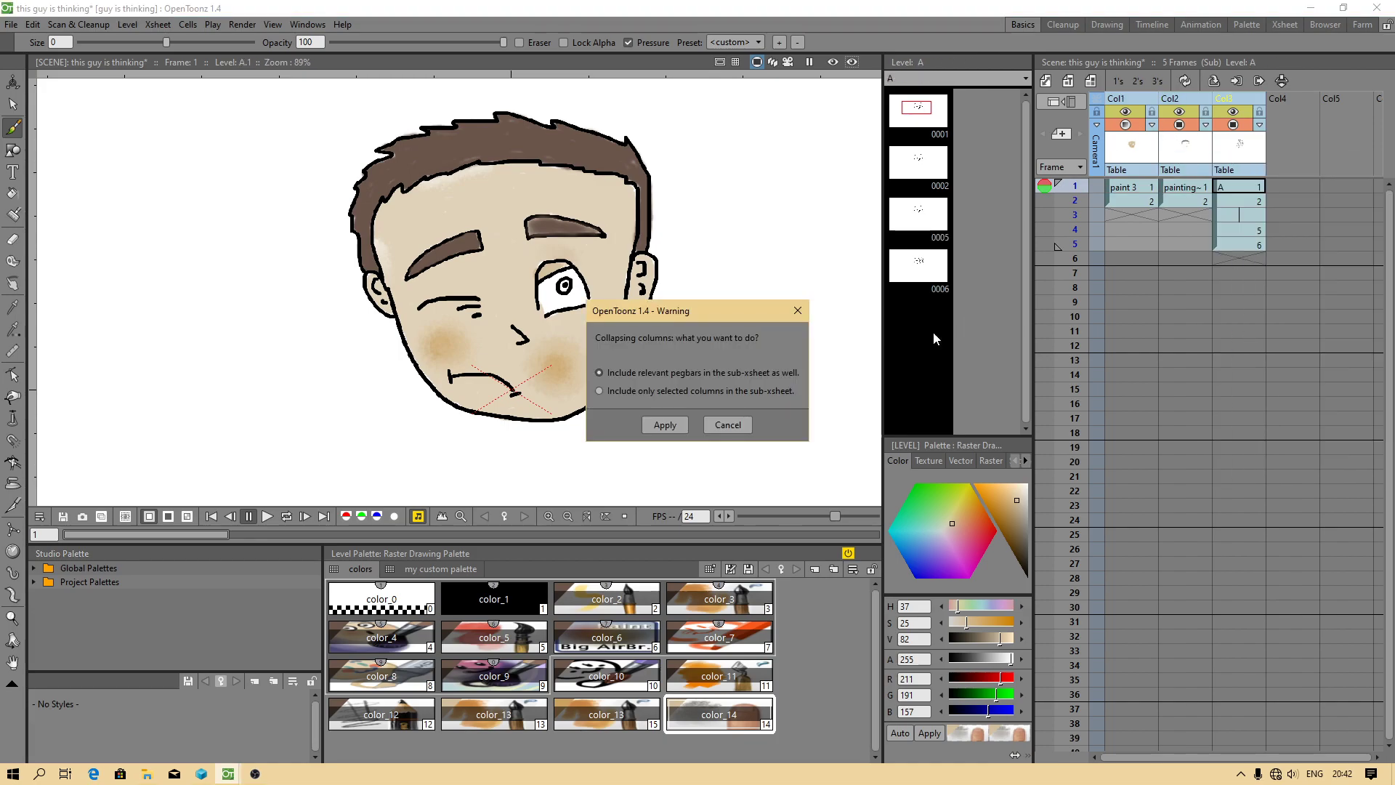
left_click(652, 425)
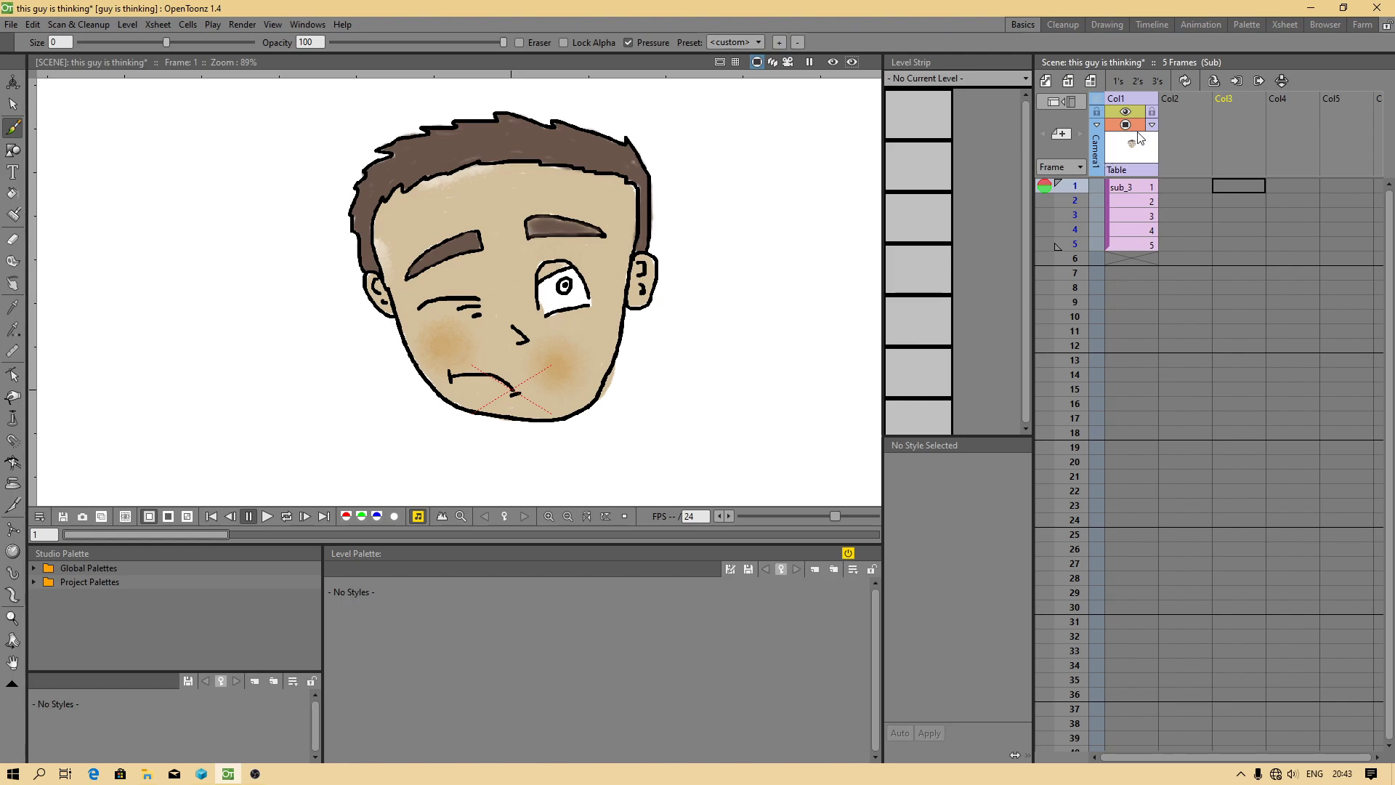
Check the drawings on frames 1 to 3 of the collapsed sub_3 column.
left_click(1134, 189)
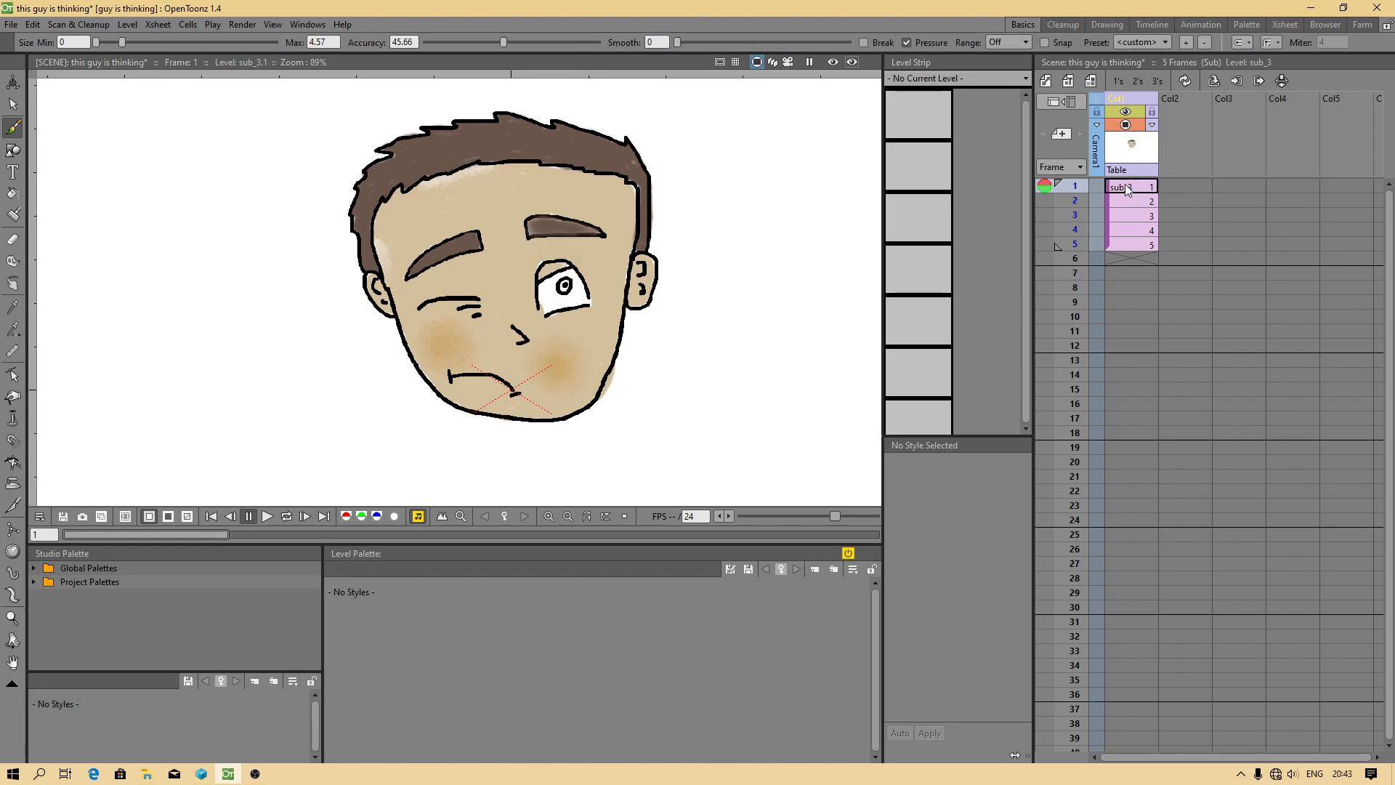
left_click(1119, 202)
left_click(1121, 215)
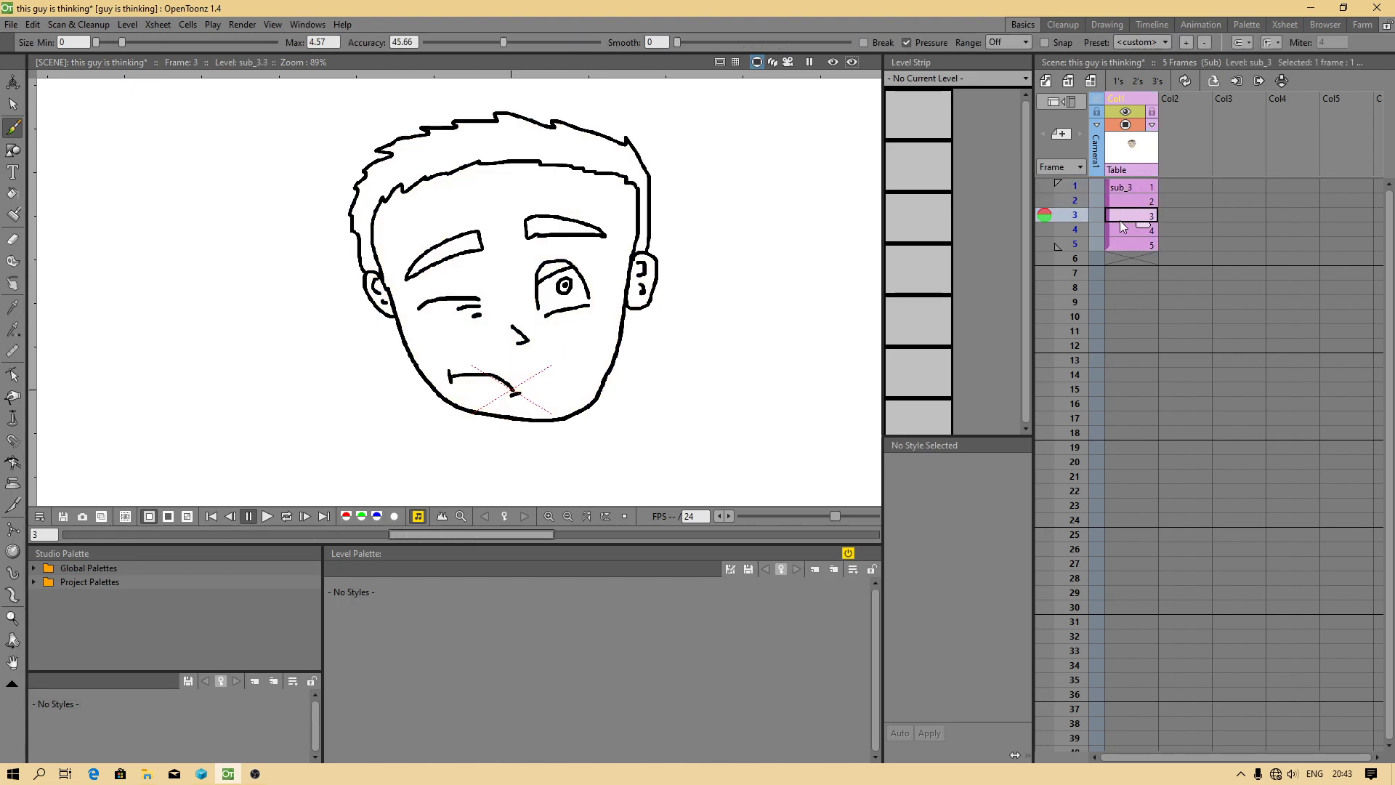
left_click(1131, 181)
Open the sub-xsheet of the collapsed column and select frame 1 of level A inside it.
right_click(1134, 148)
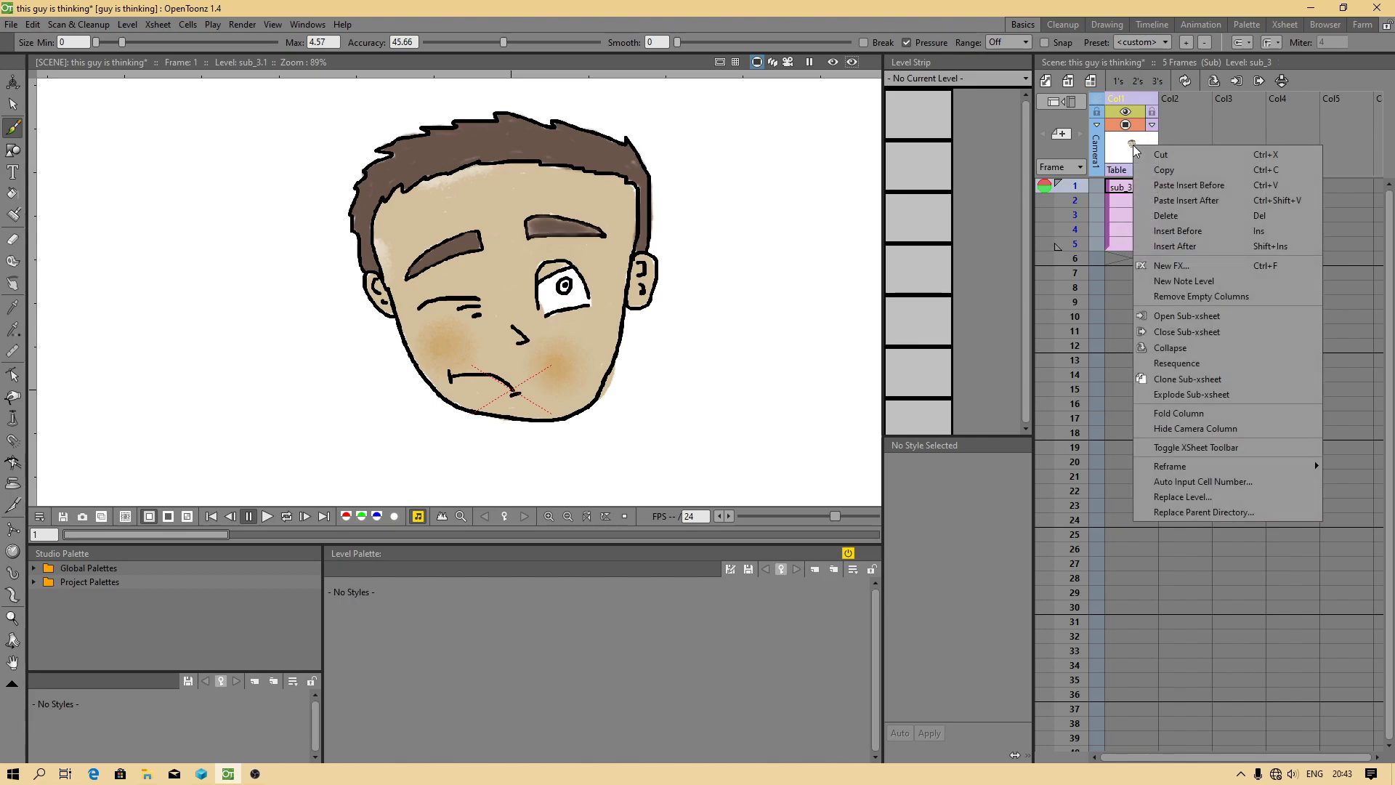
left_click(1184, 331)
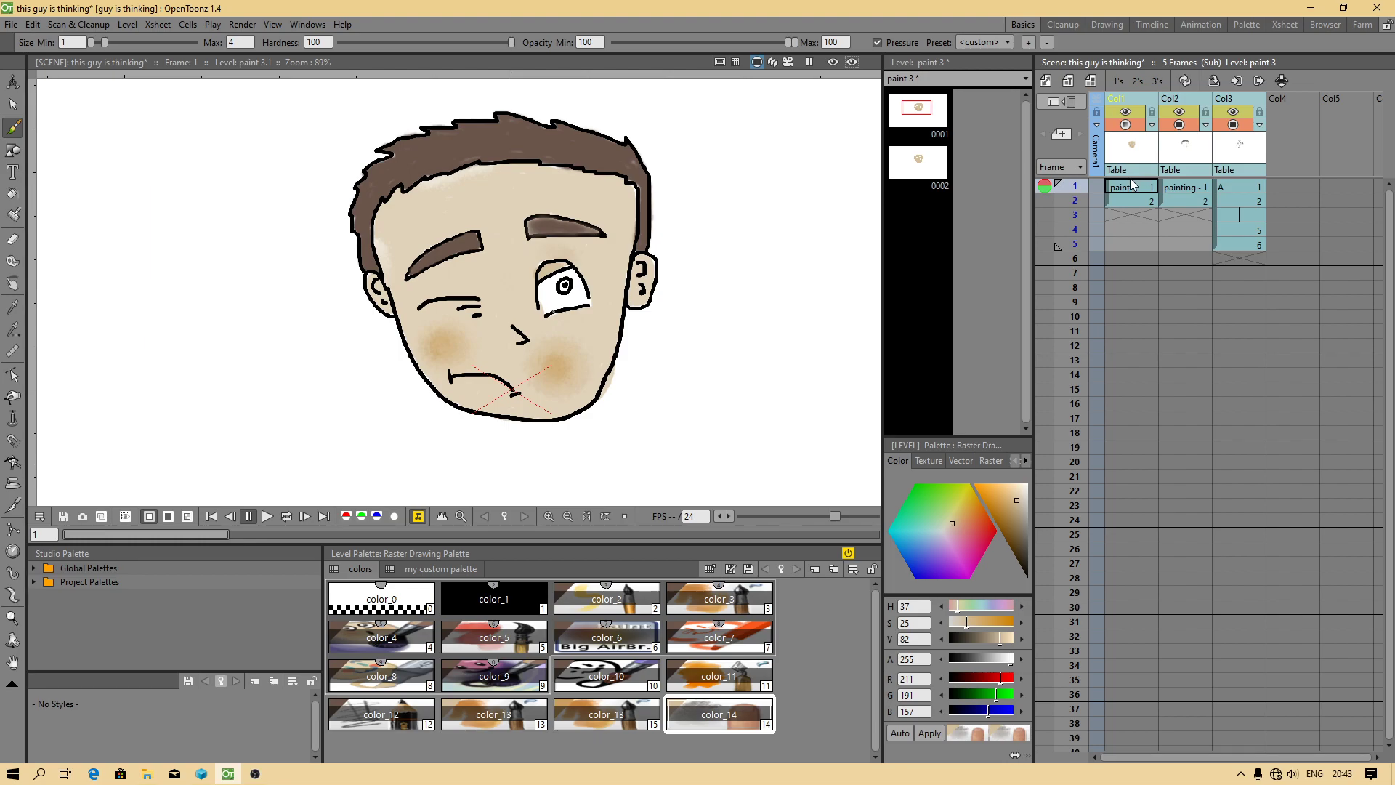
left_click(1244, 190)
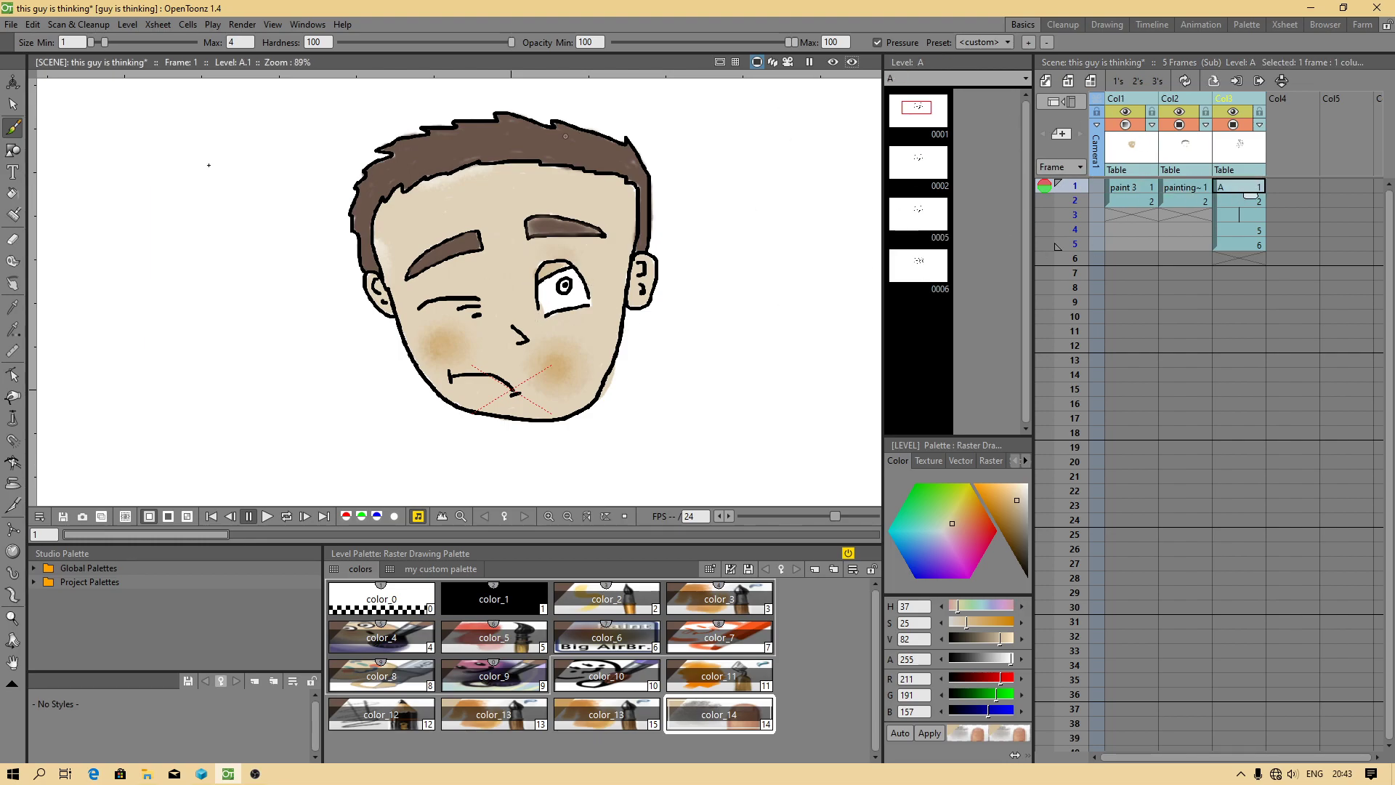
left_click(19, 24)
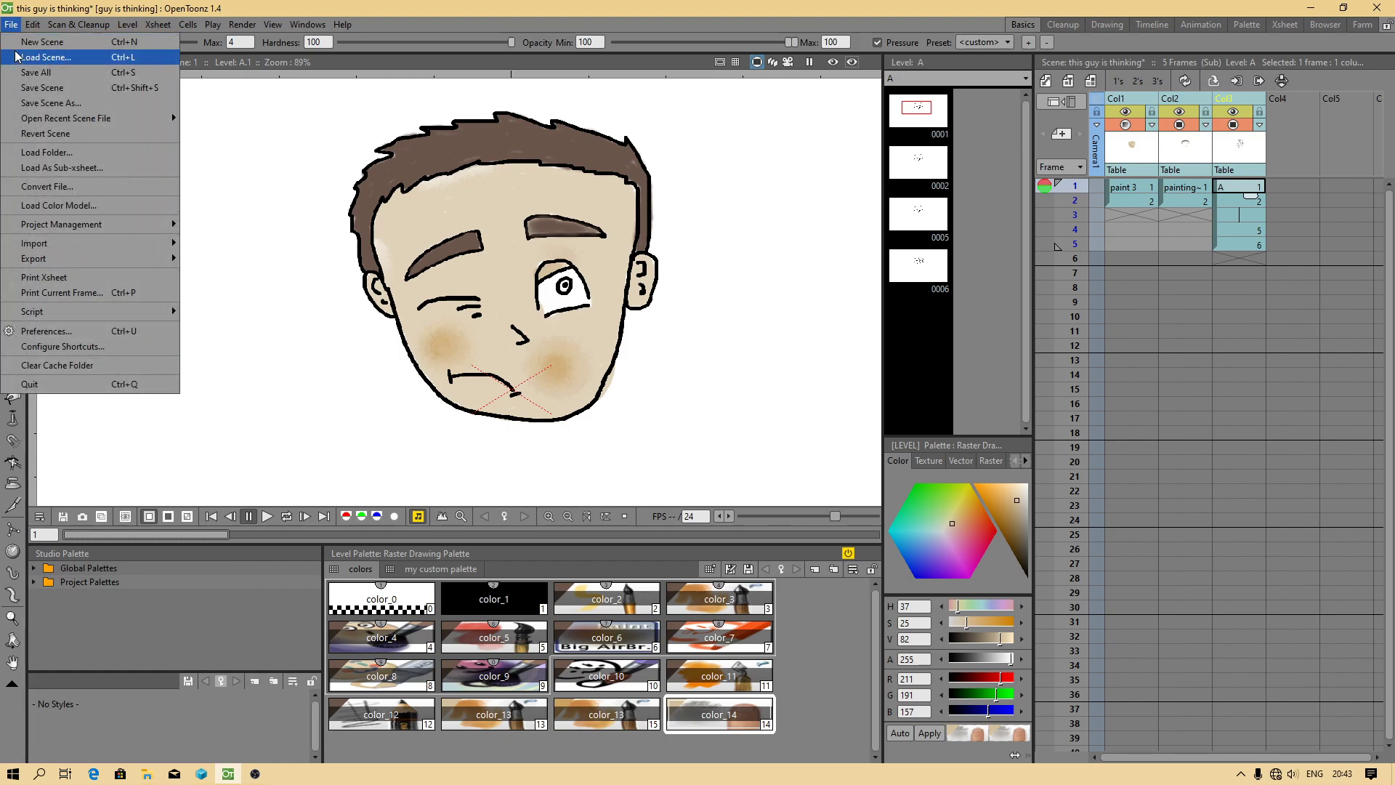
left_click(34, 62)
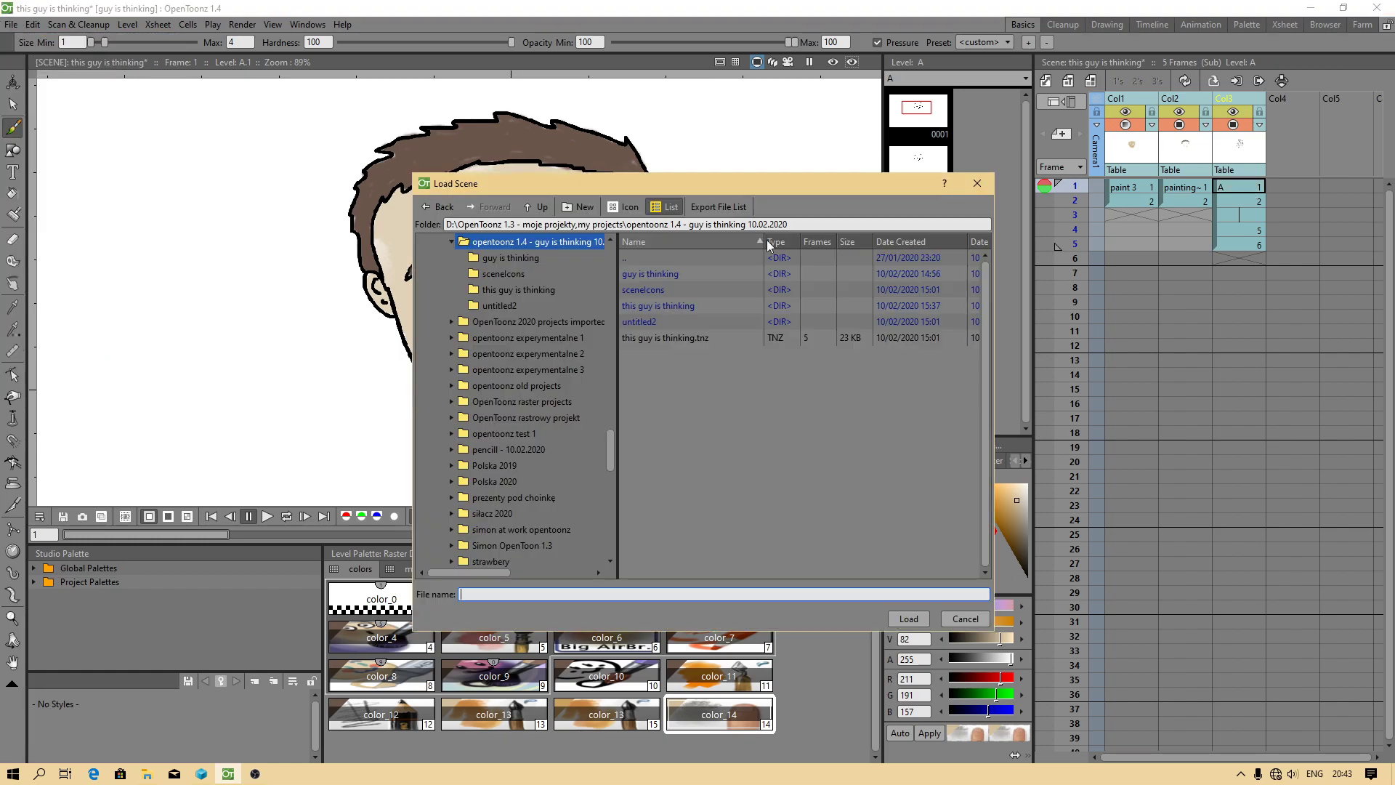
scroll(563, 396, "up", 4)
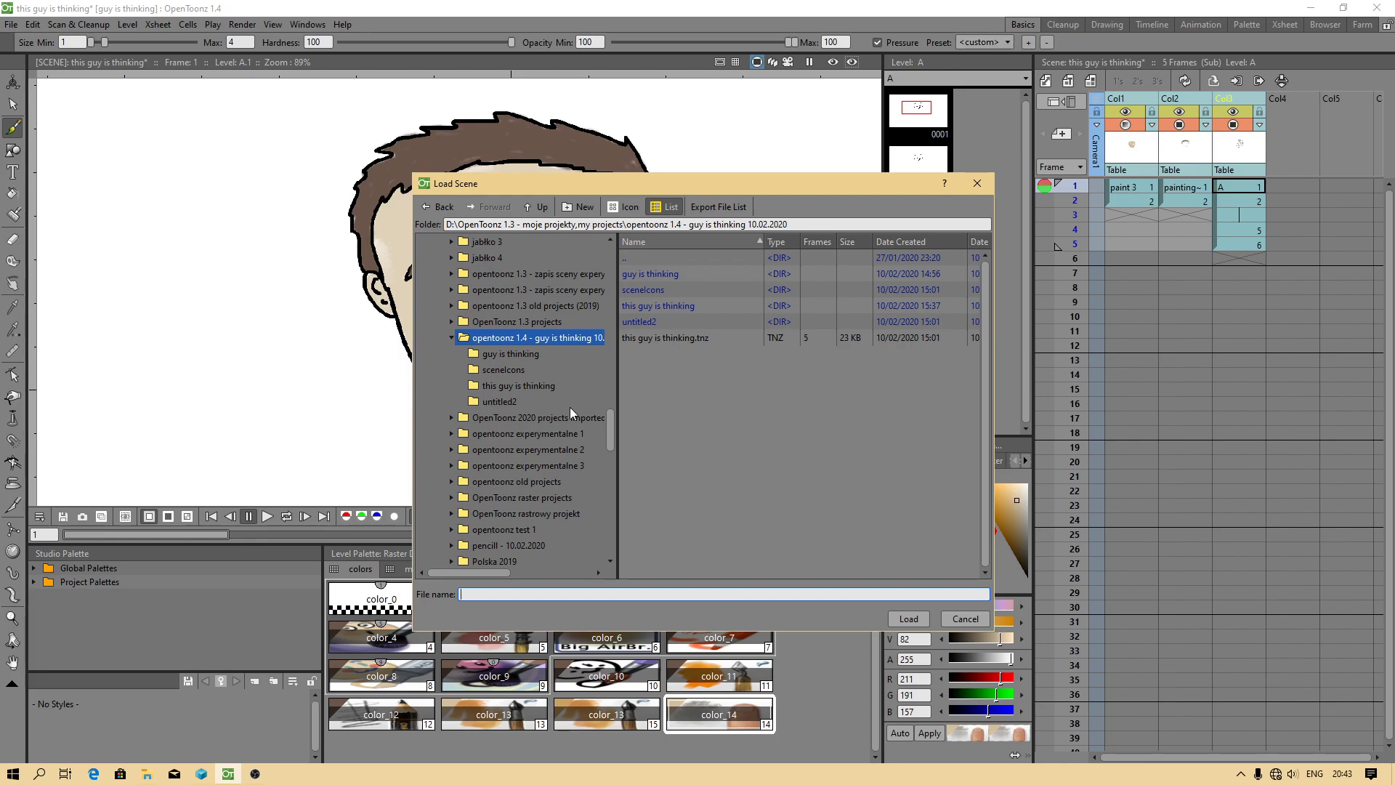
scroll(555, 412, "down", 4)
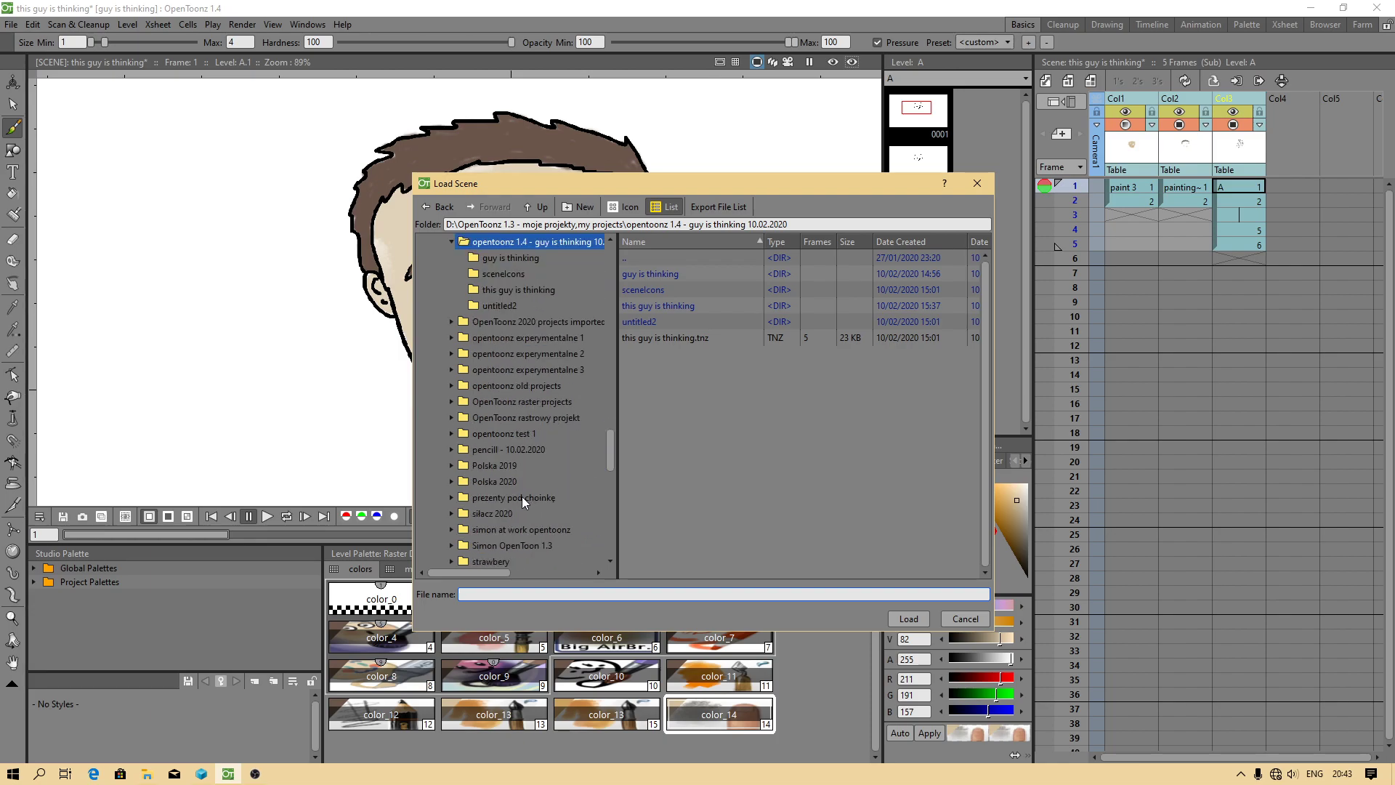
left_click(503, 446)
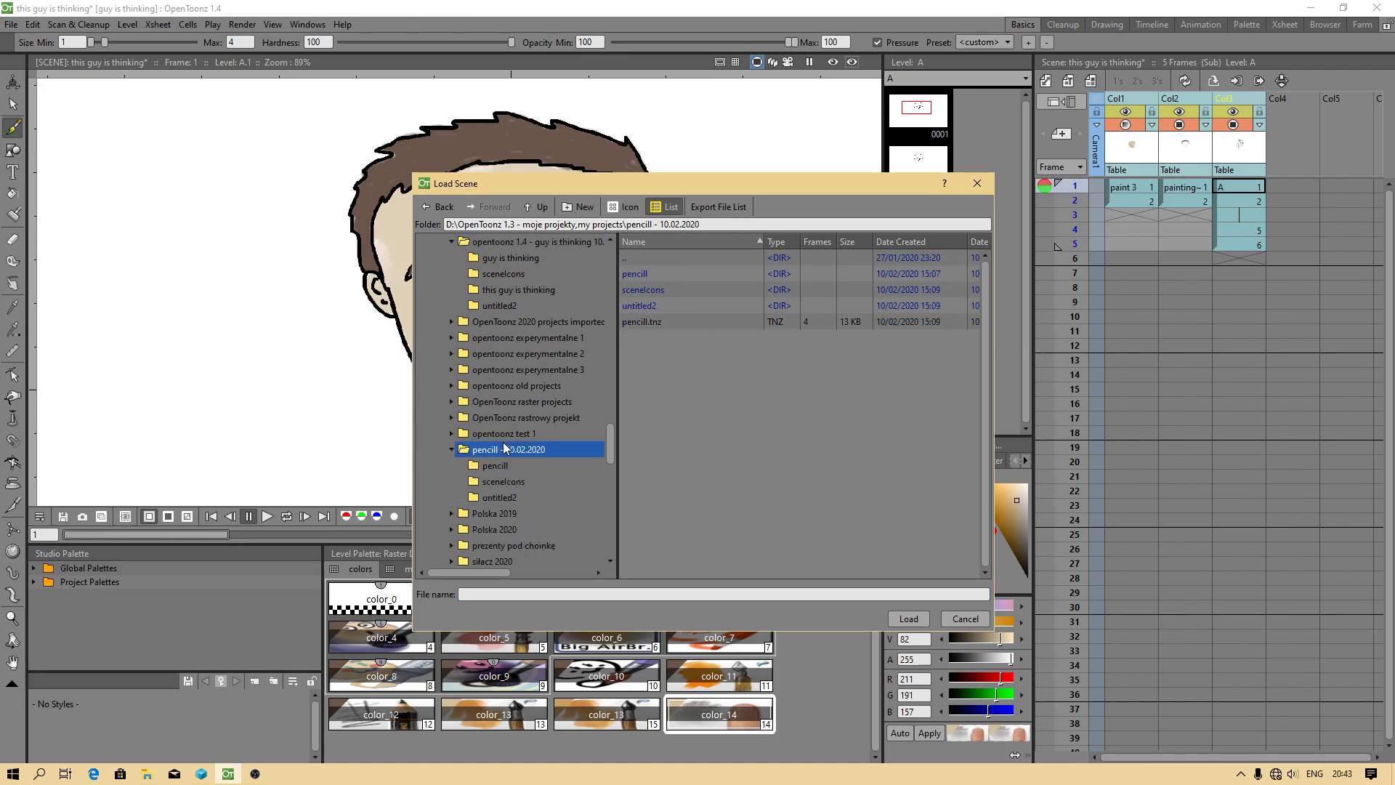
left_click(648, 322)
left_click(909, 618)
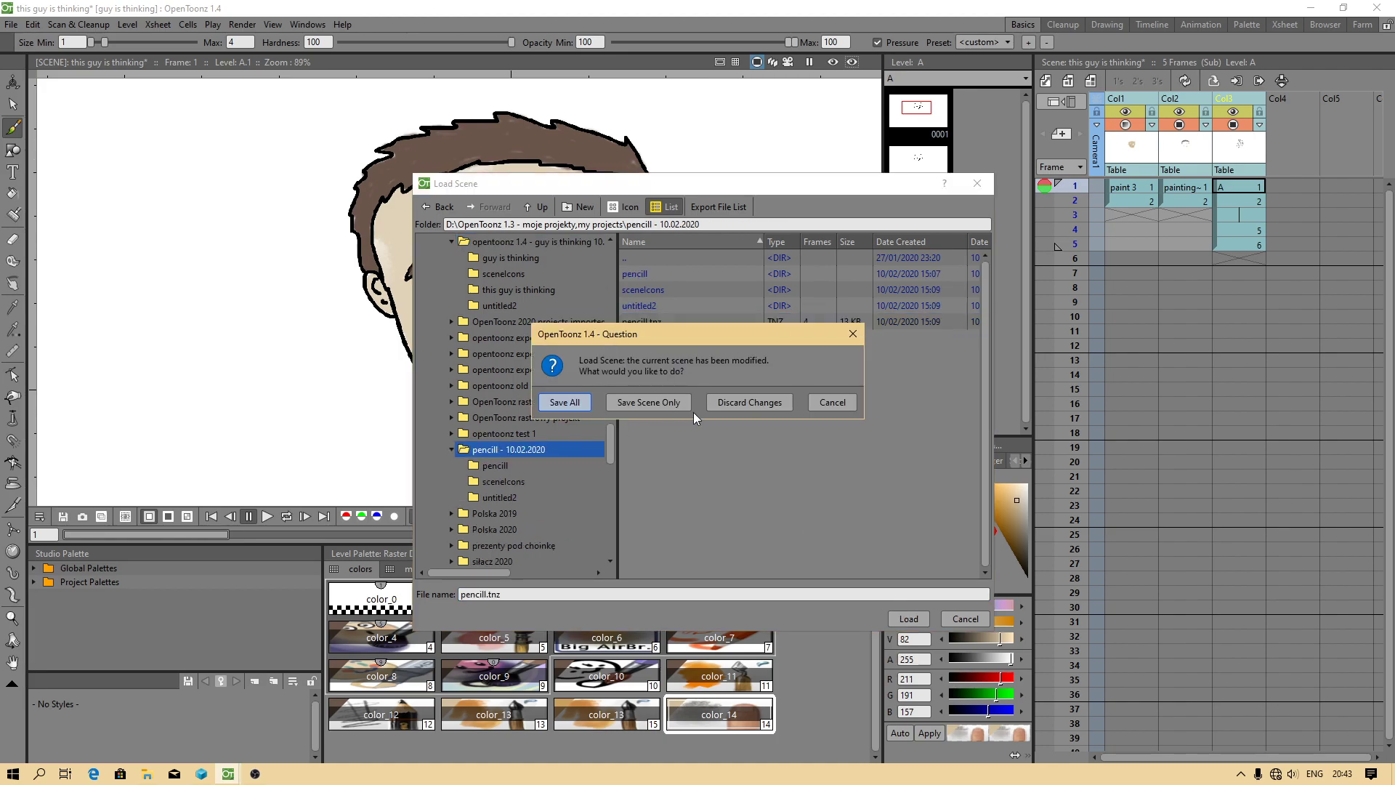
left_click(844, 402)
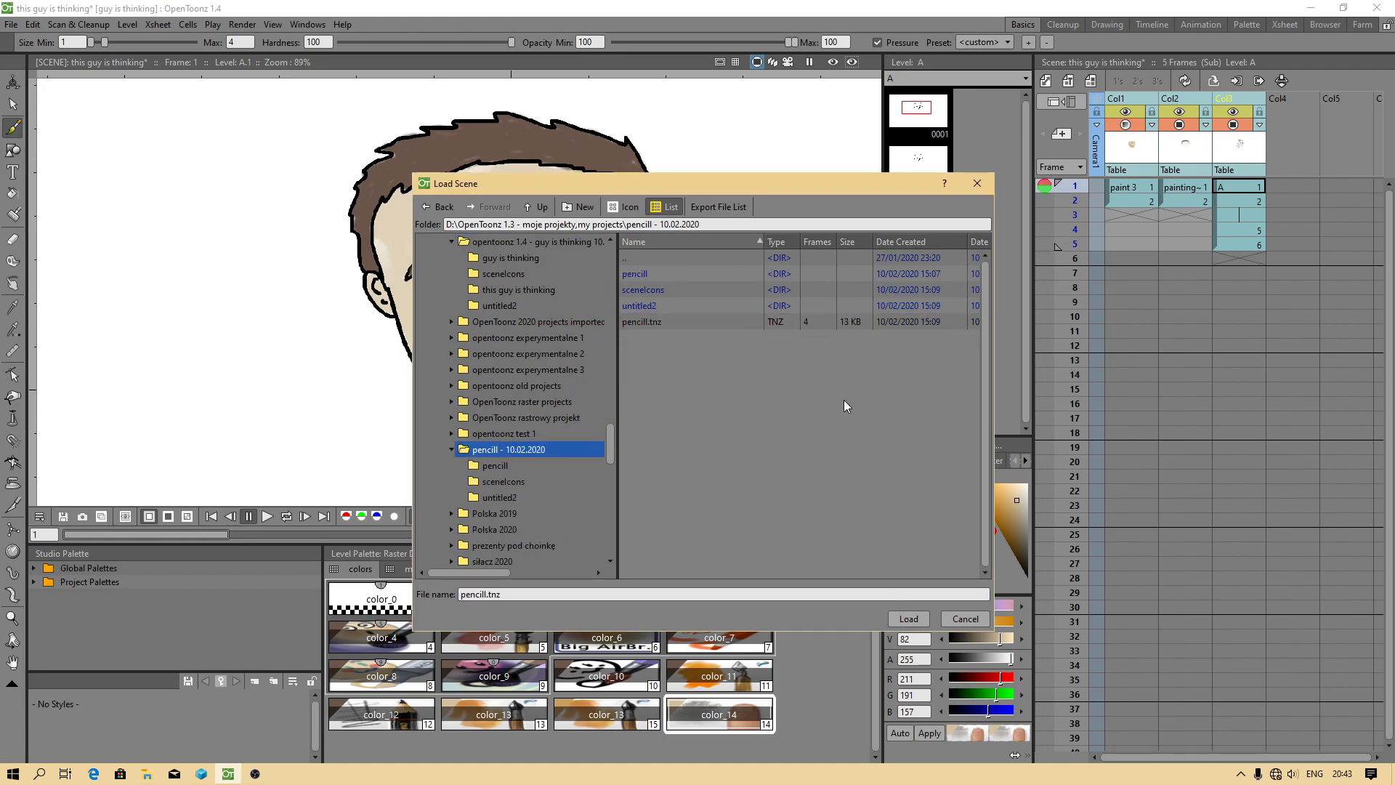
left_click(956, 619)
Select frame 1 of the paint 3 level and save the scene together with all its levels.
left_click(1125, 188)
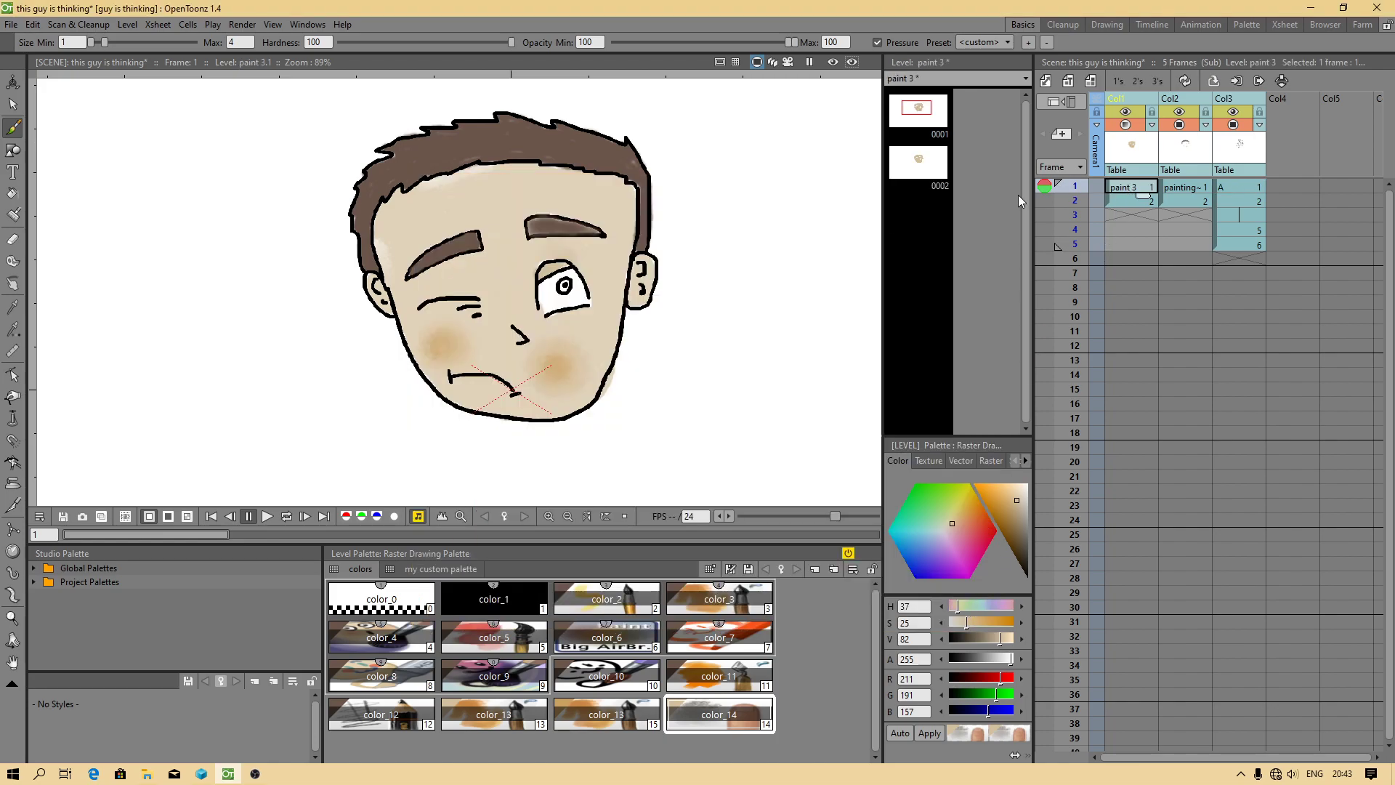
left_click(11, 24)
left_click(56, 73)
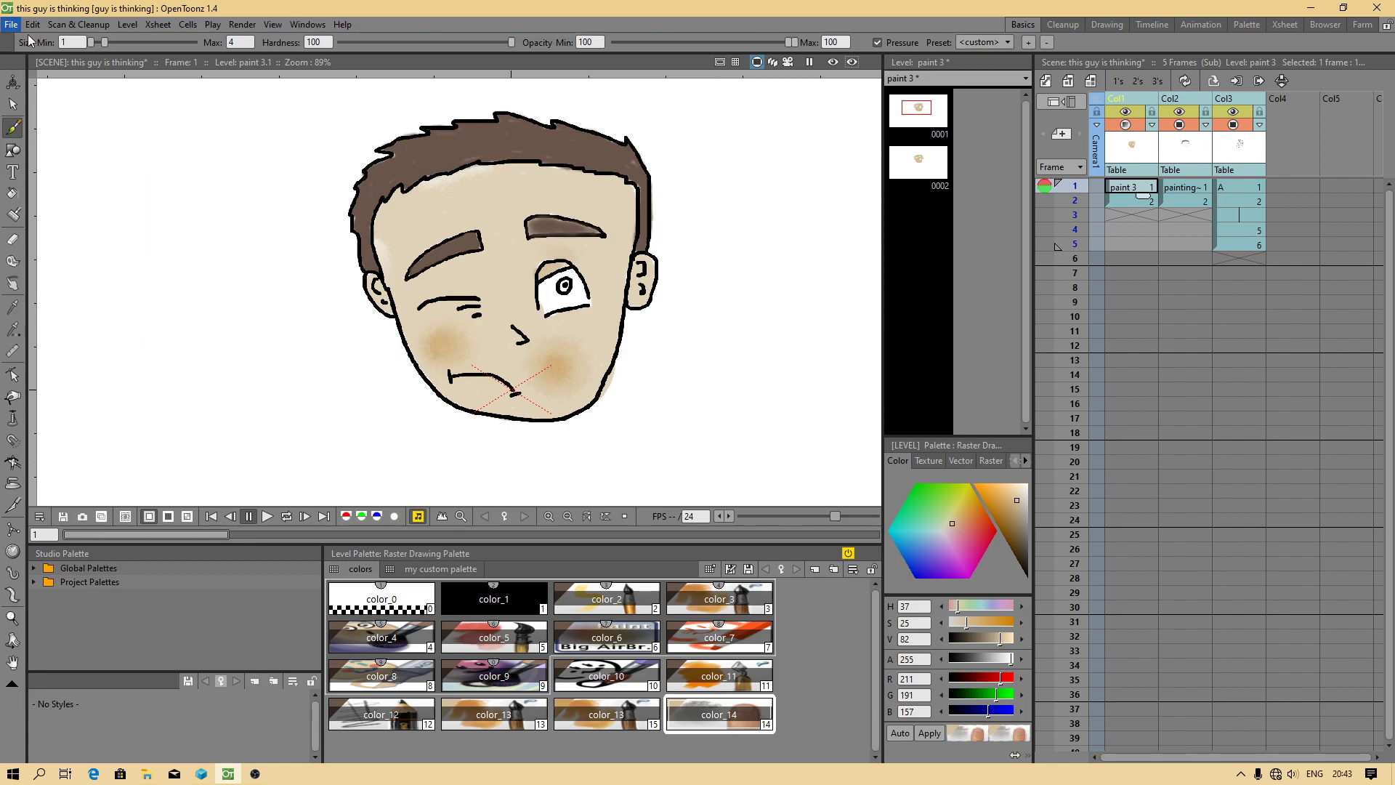
Check the saved project files in the "opentoonz 1.4 - guy is thinking 10.02.2020" folder in File Explorer and return to OpenToonz.
left_click(147, 773)
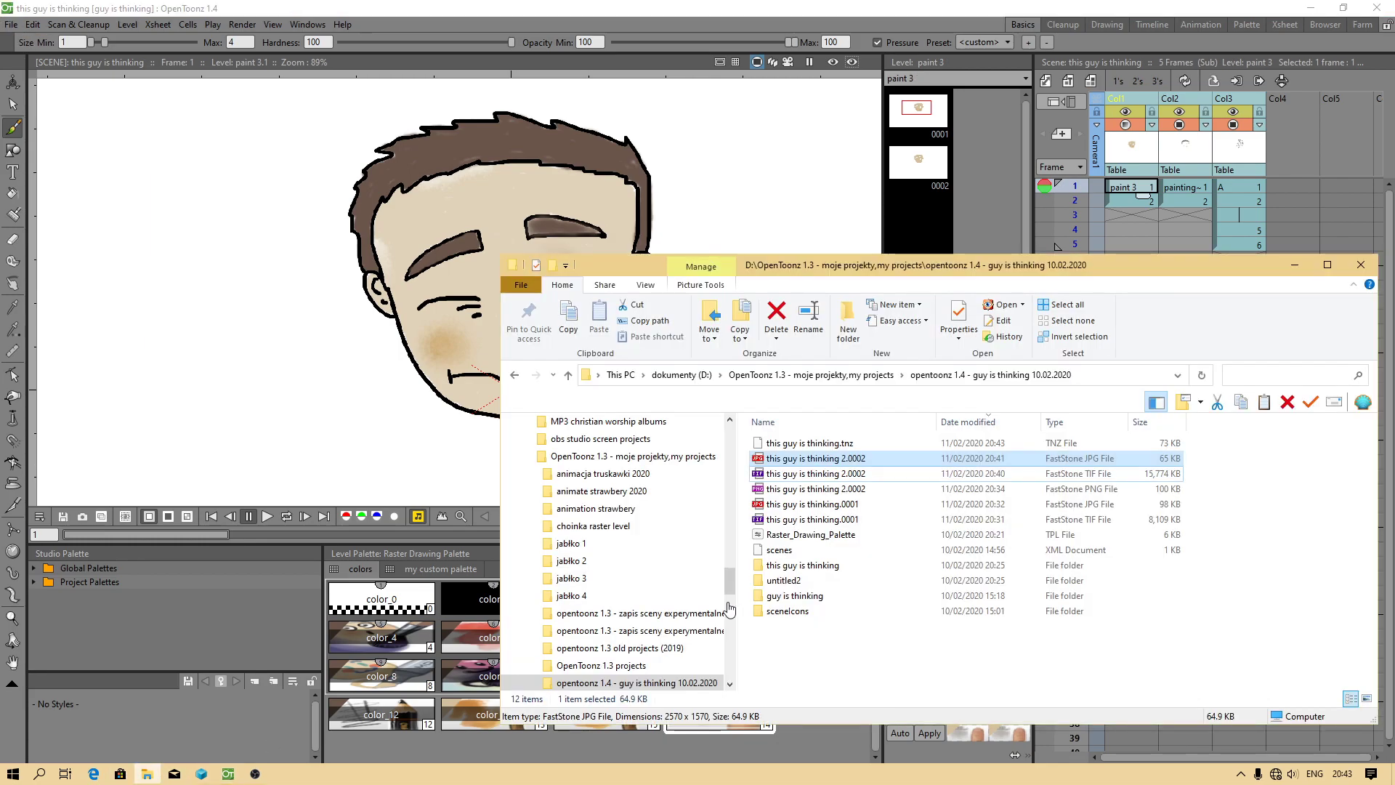
left_click(900, 378)
left_click(882, 380)
left_click(881, 382)
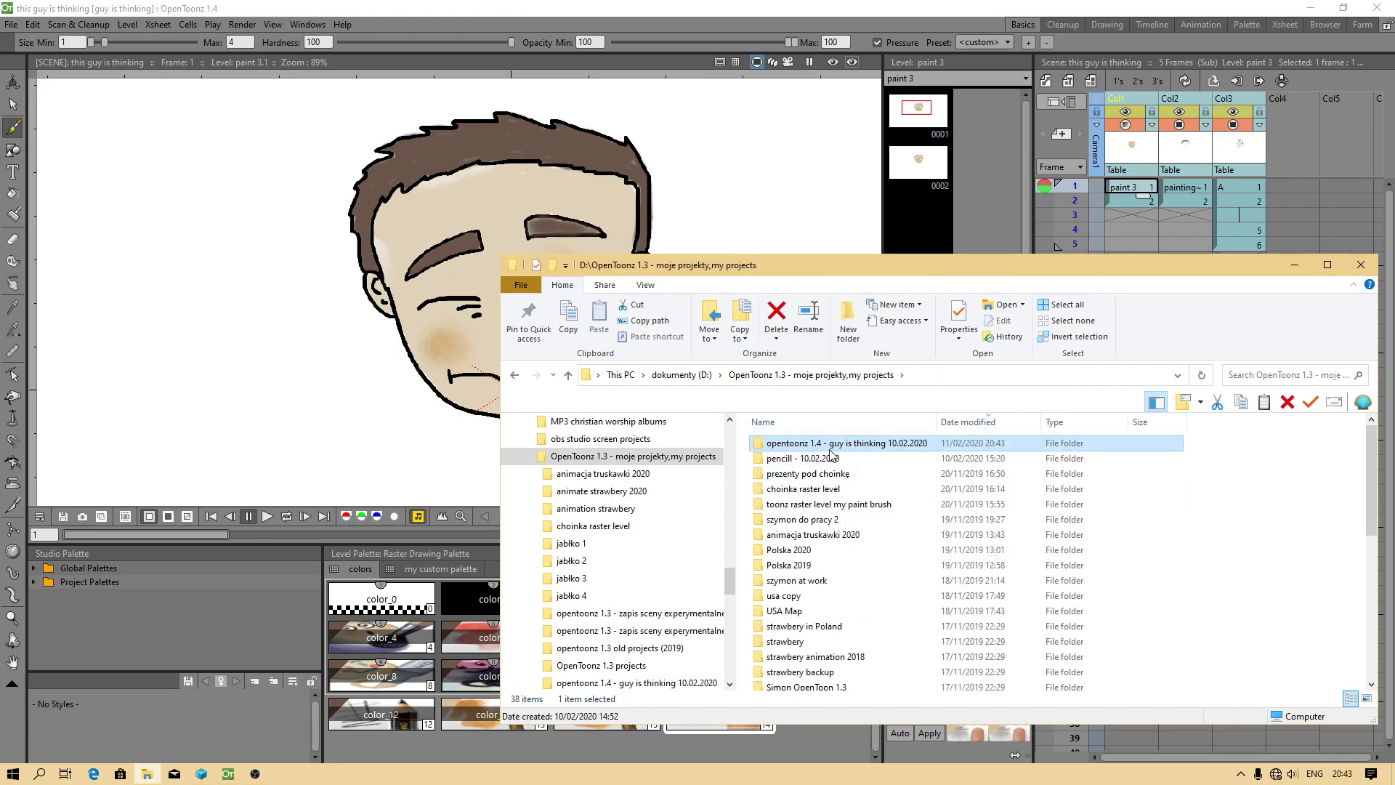
double_click(904, 448)
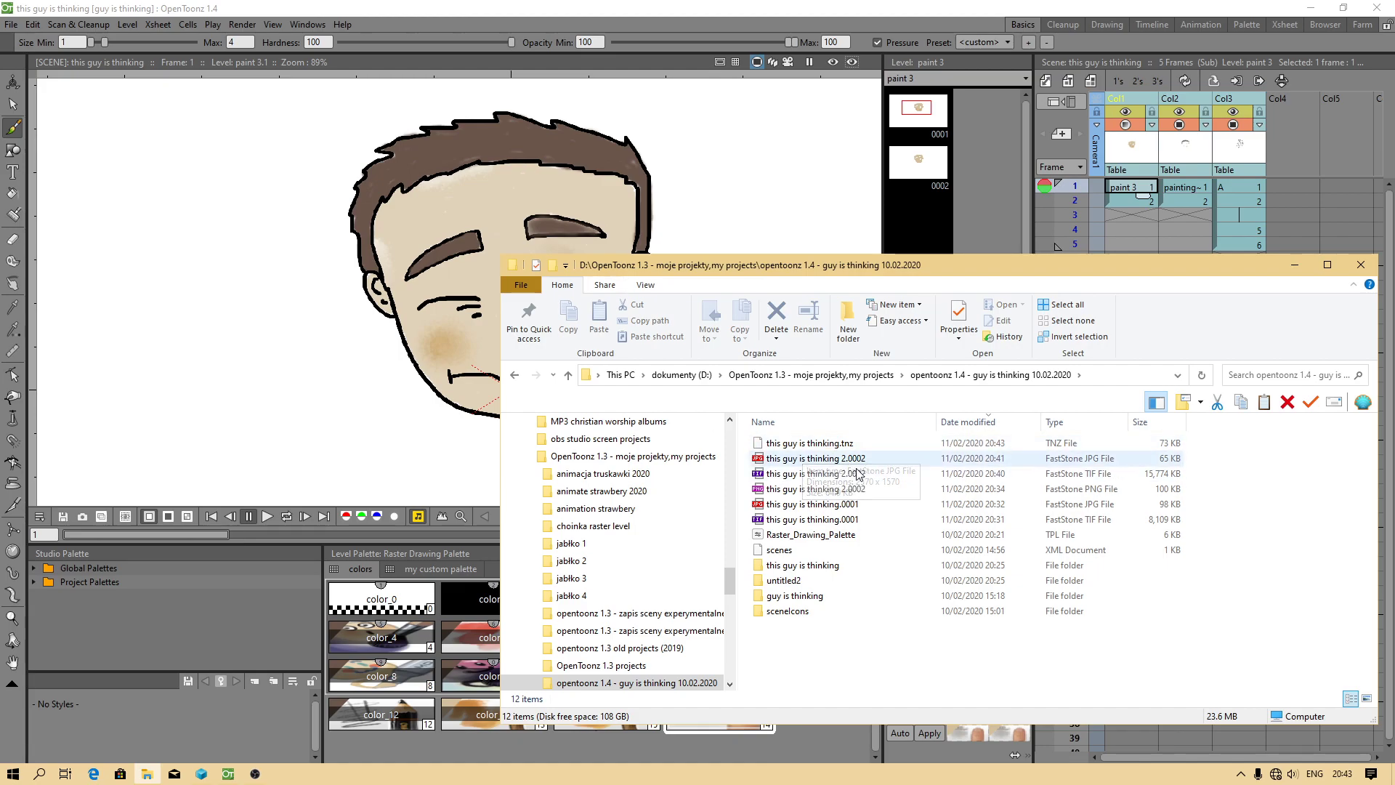
left_click(696, 44)
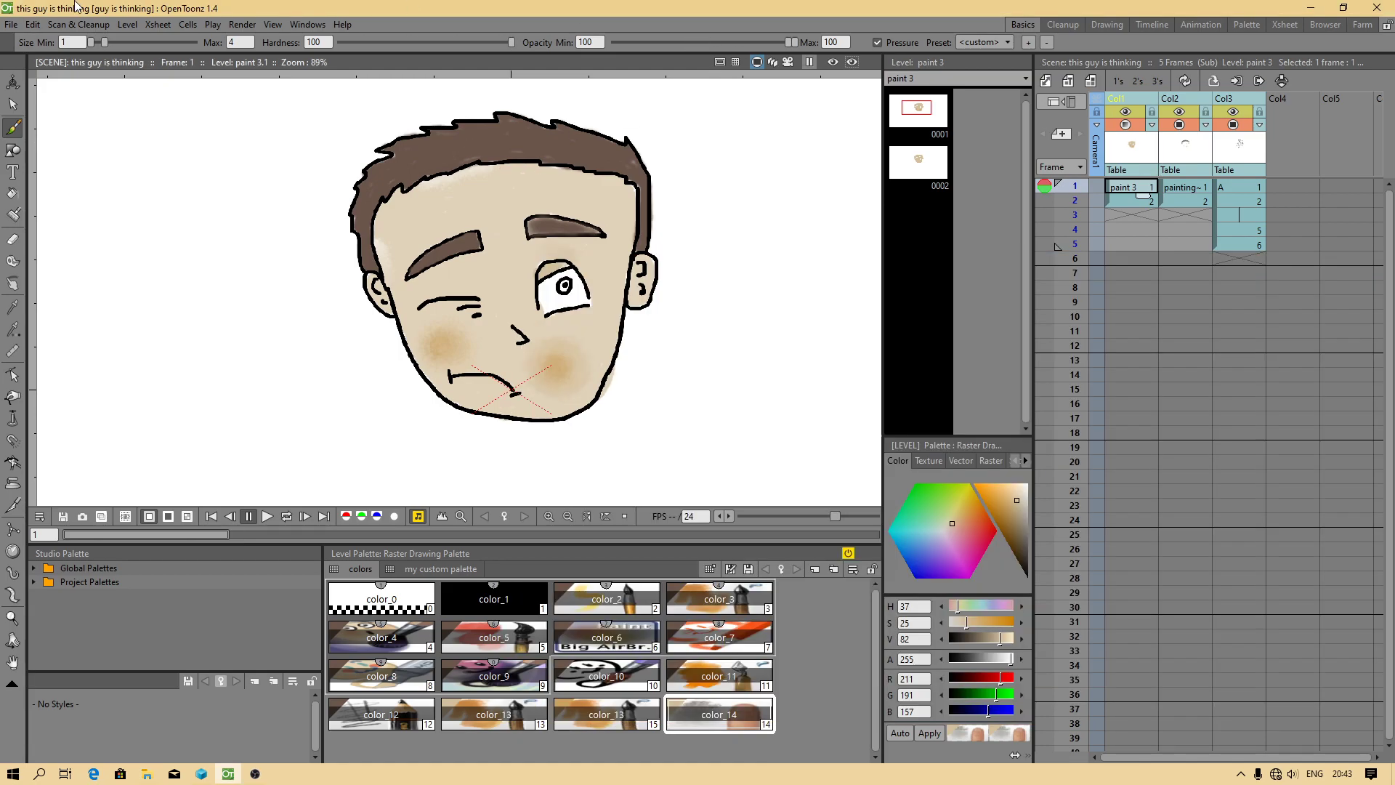
Load the scene pencill.tnz from the "pencill - 10.02.2020" folder and change to the project it belongs to.
left_click(11, 24)
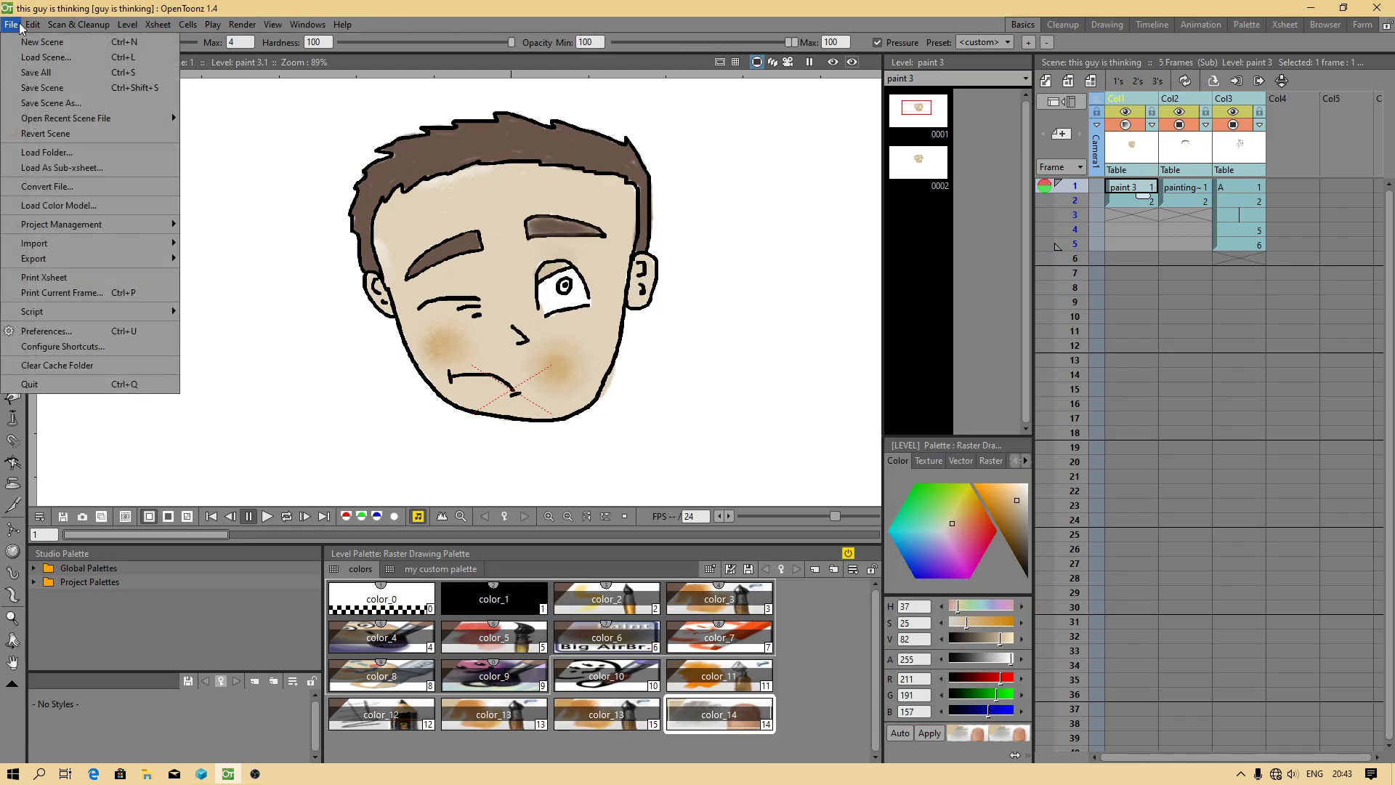
left_click(44, 62)
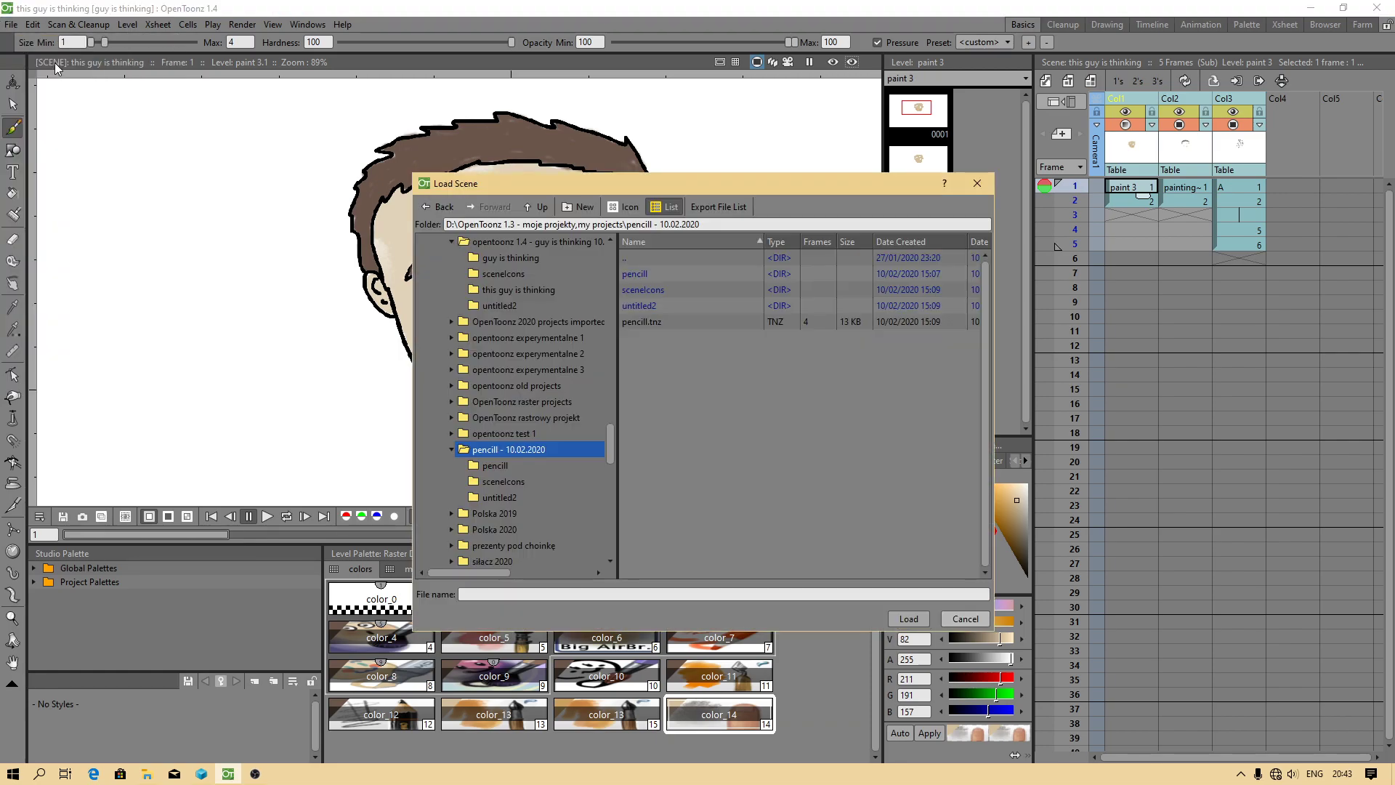
left_click(643, 321)
left_click(908, 619)
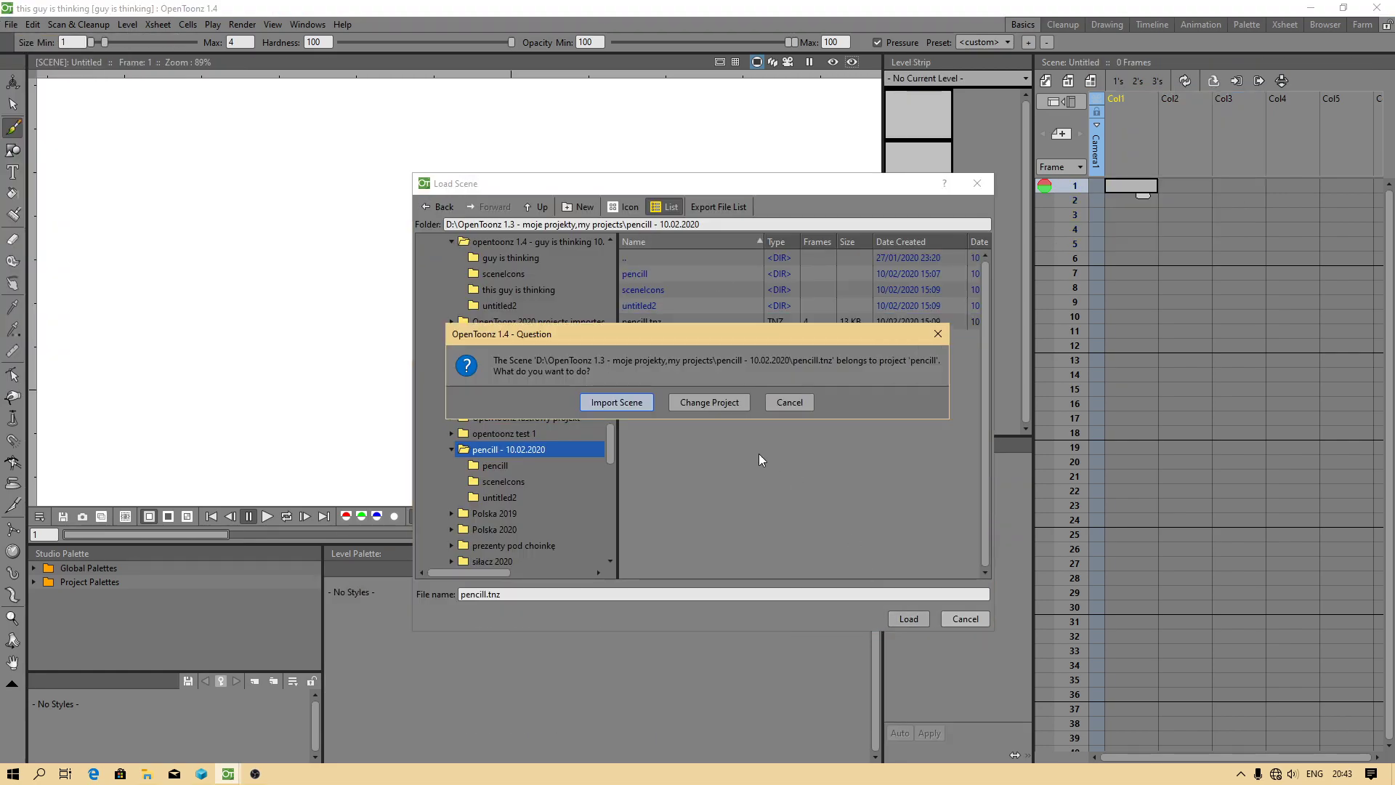
left_click(680, 402)
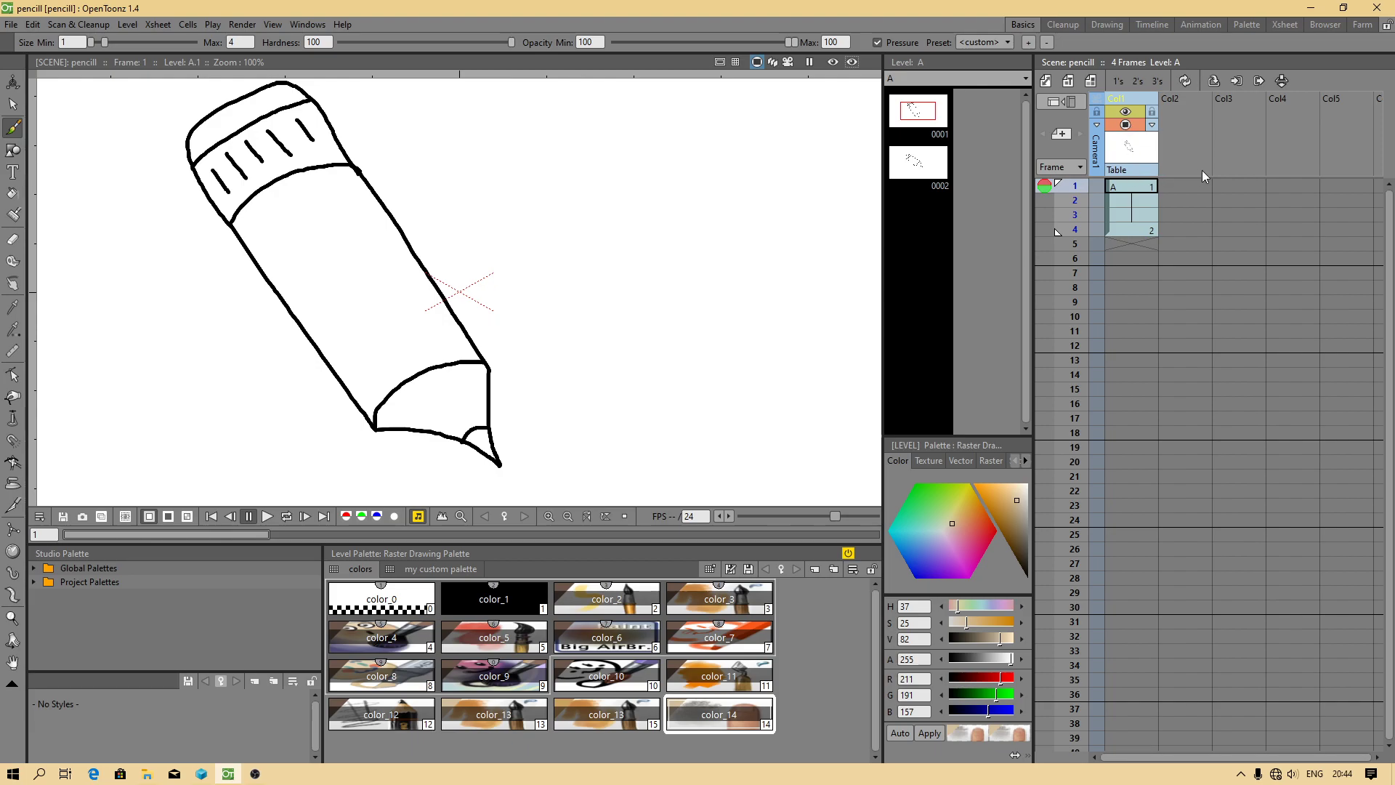
Move the level A pencil column from column 1 to column 3 in the xsheet.
left_click(1186, 186)
left_click(1127, 185)
left_click(1183, 187)
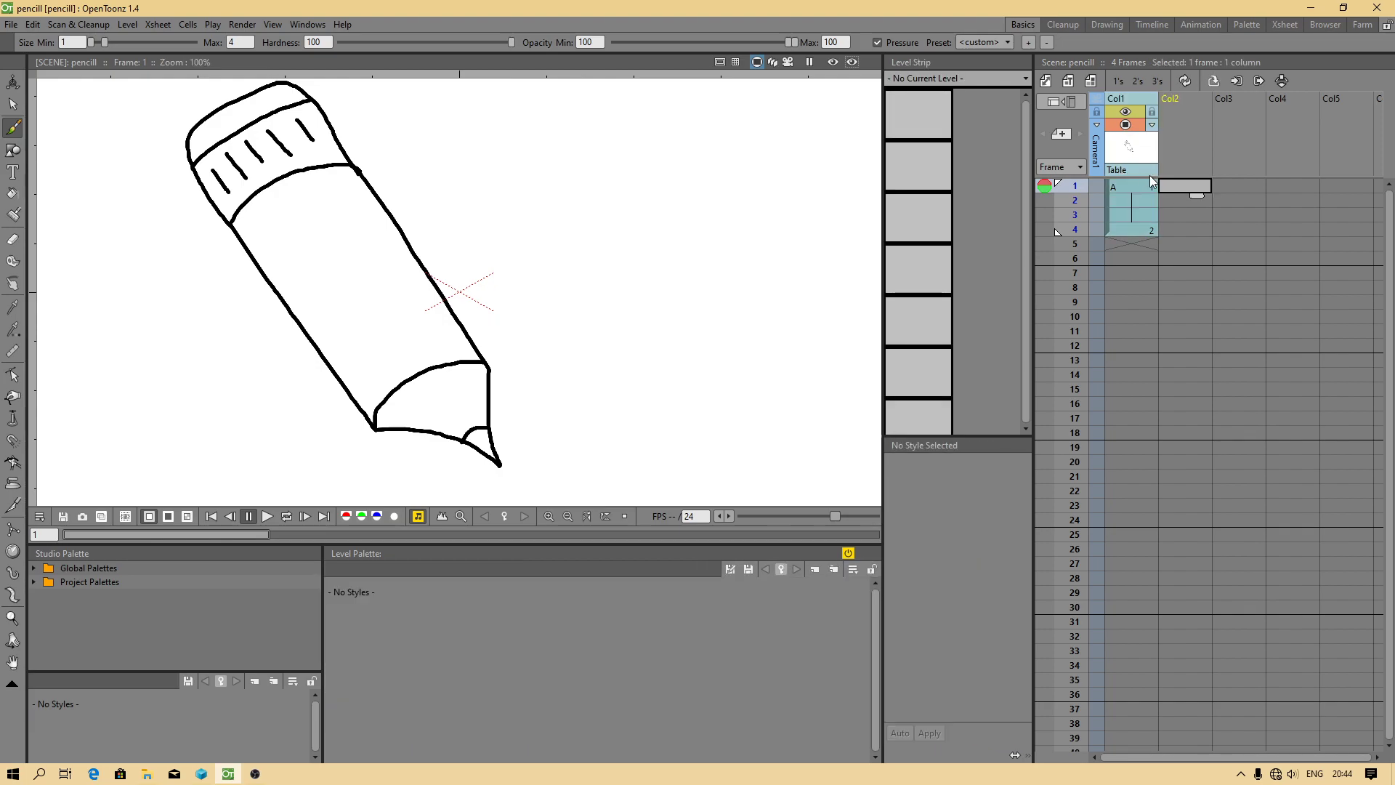
left_click(1128, 186)
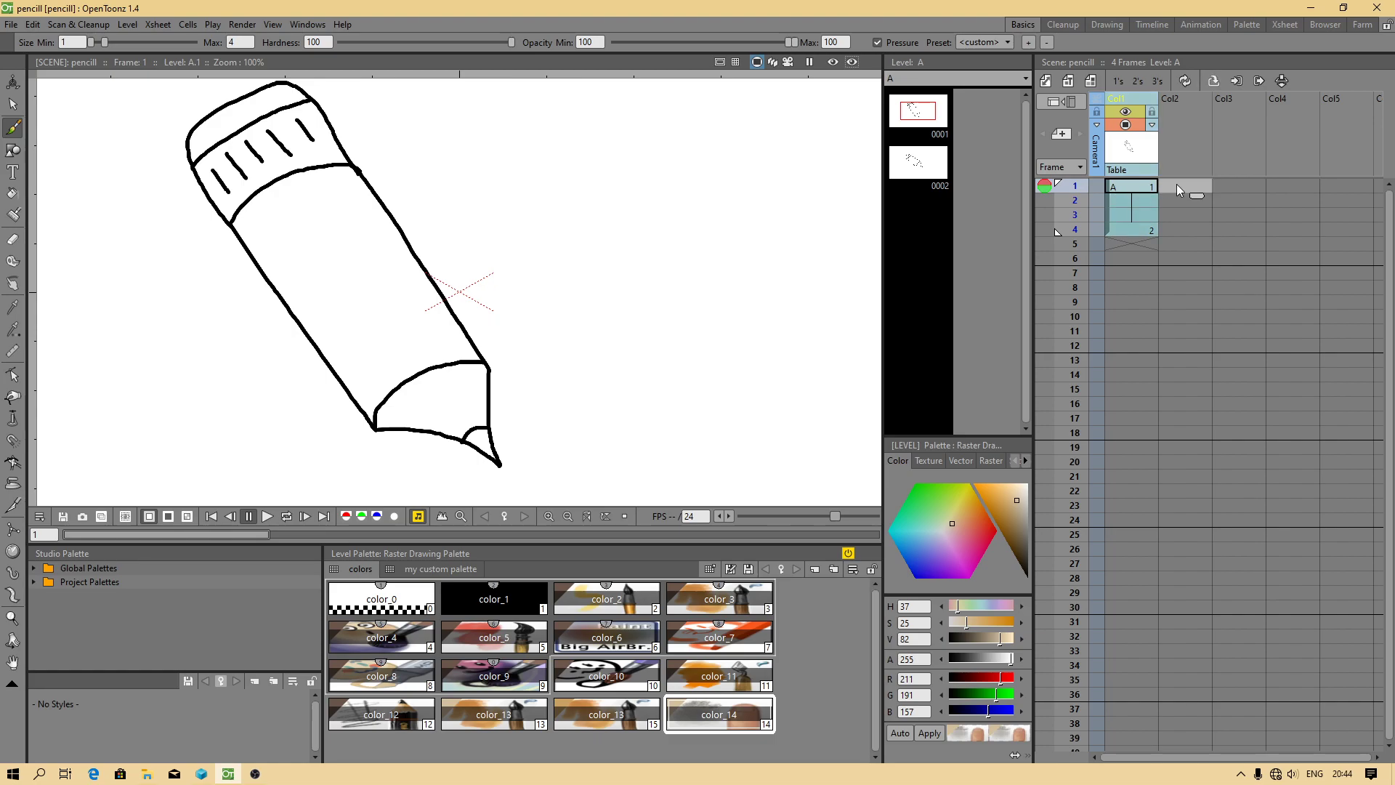
left_click_drag(1122, 99, 1240, 99)
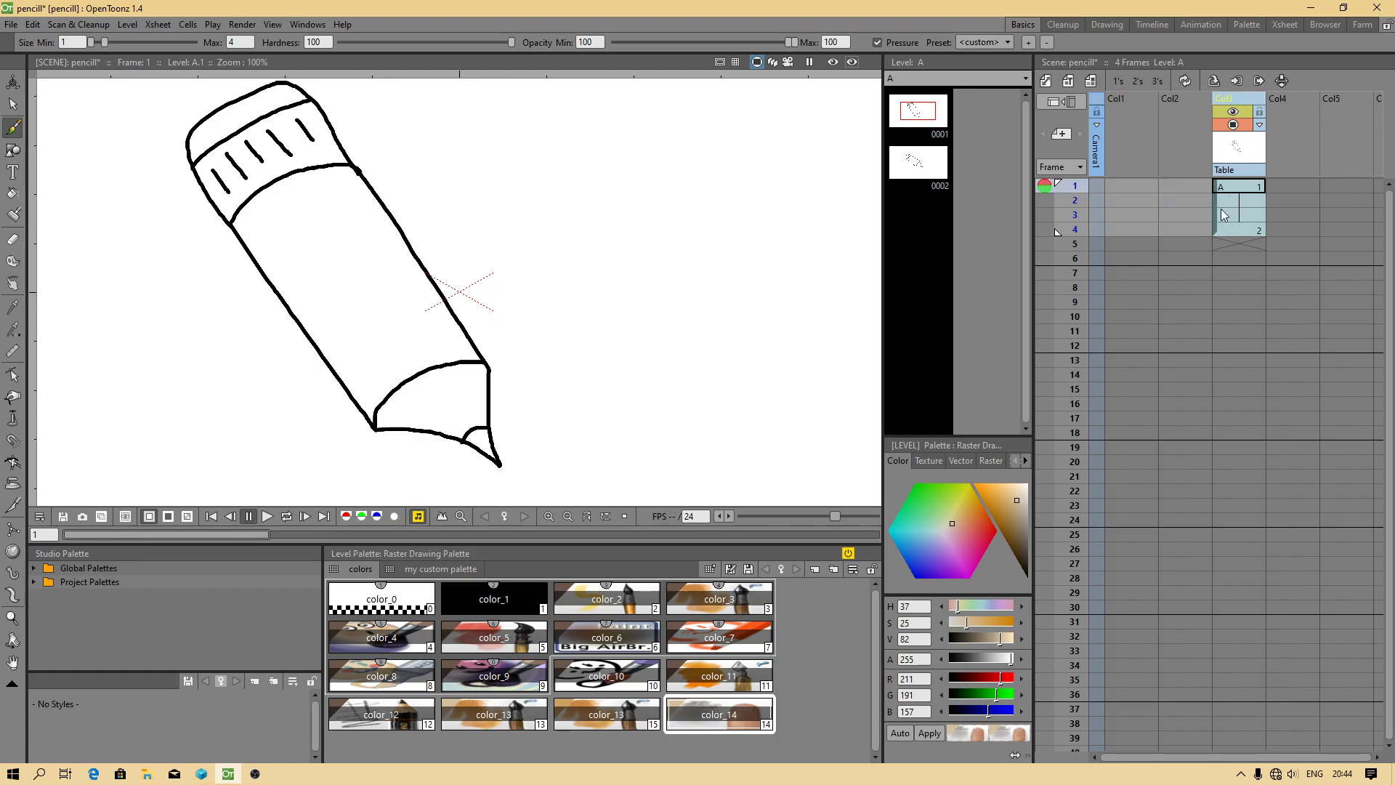
Create a new Raster Level named "pencill colors" at frame 1 of column 2.
scroll(329, 323, "down", 3)
scroll(233, 227, "up", 2)
scroll(242, 234, "down", 4)
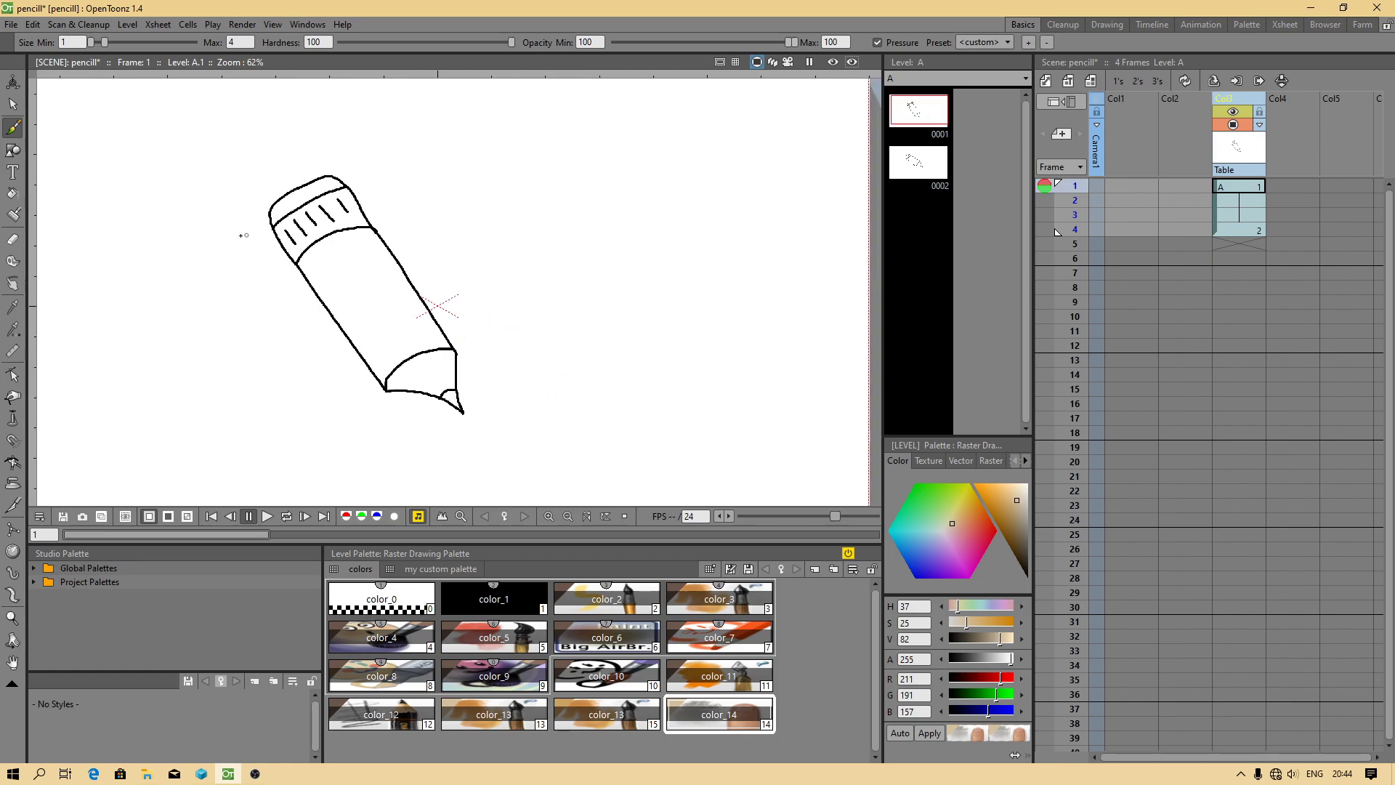
scroll(256, 242, "up", 1)
left_click(1187, 186)
right_click(1187, 186)
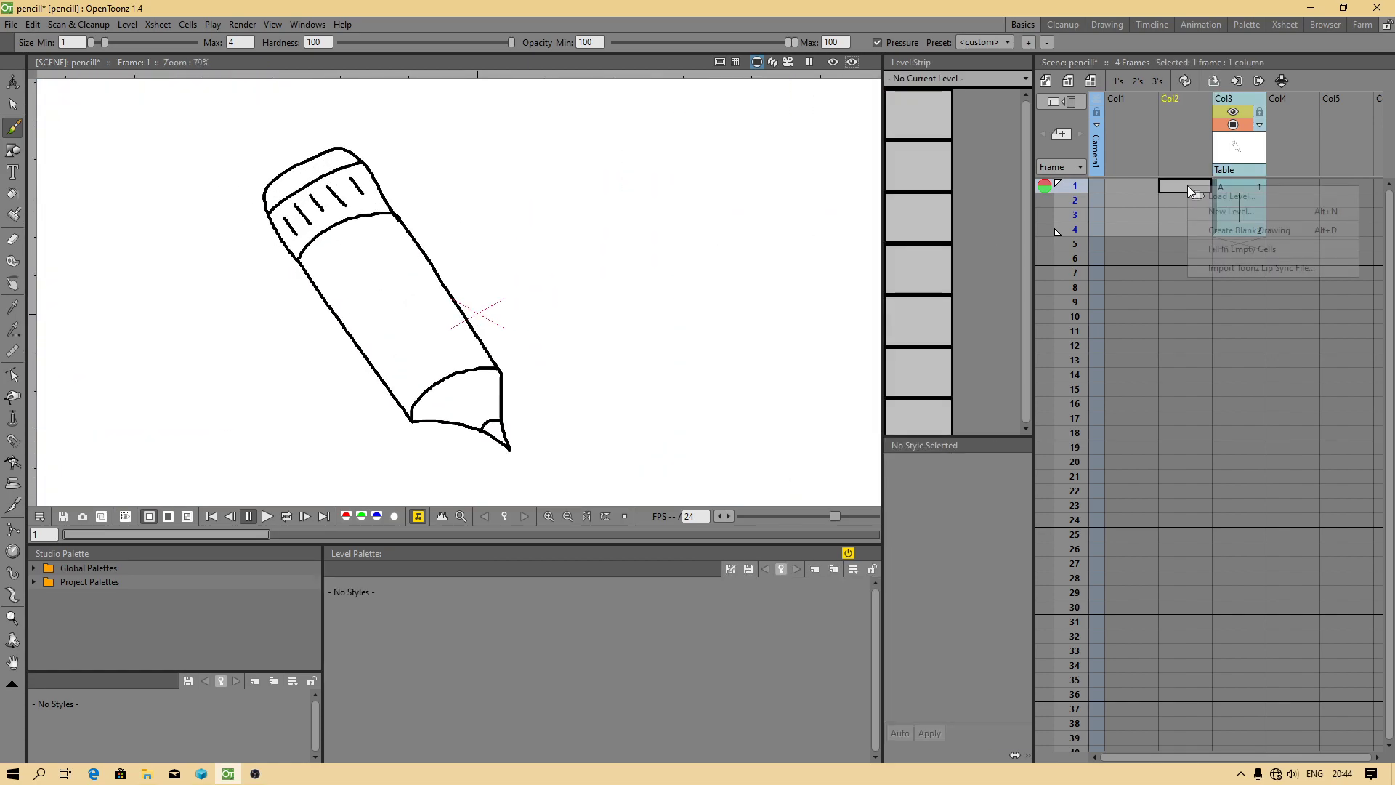
left_click(1007, 199)
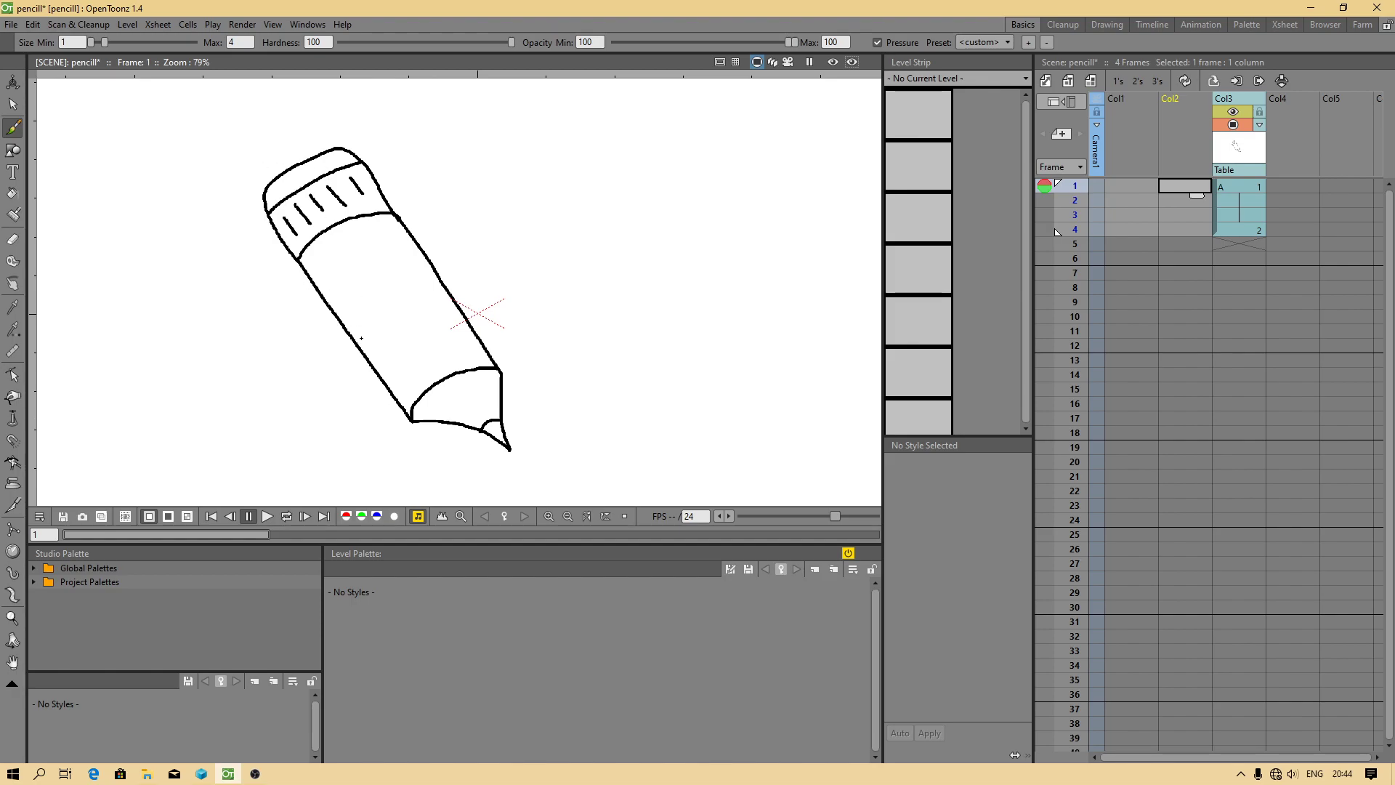
right_click(1187, 183)
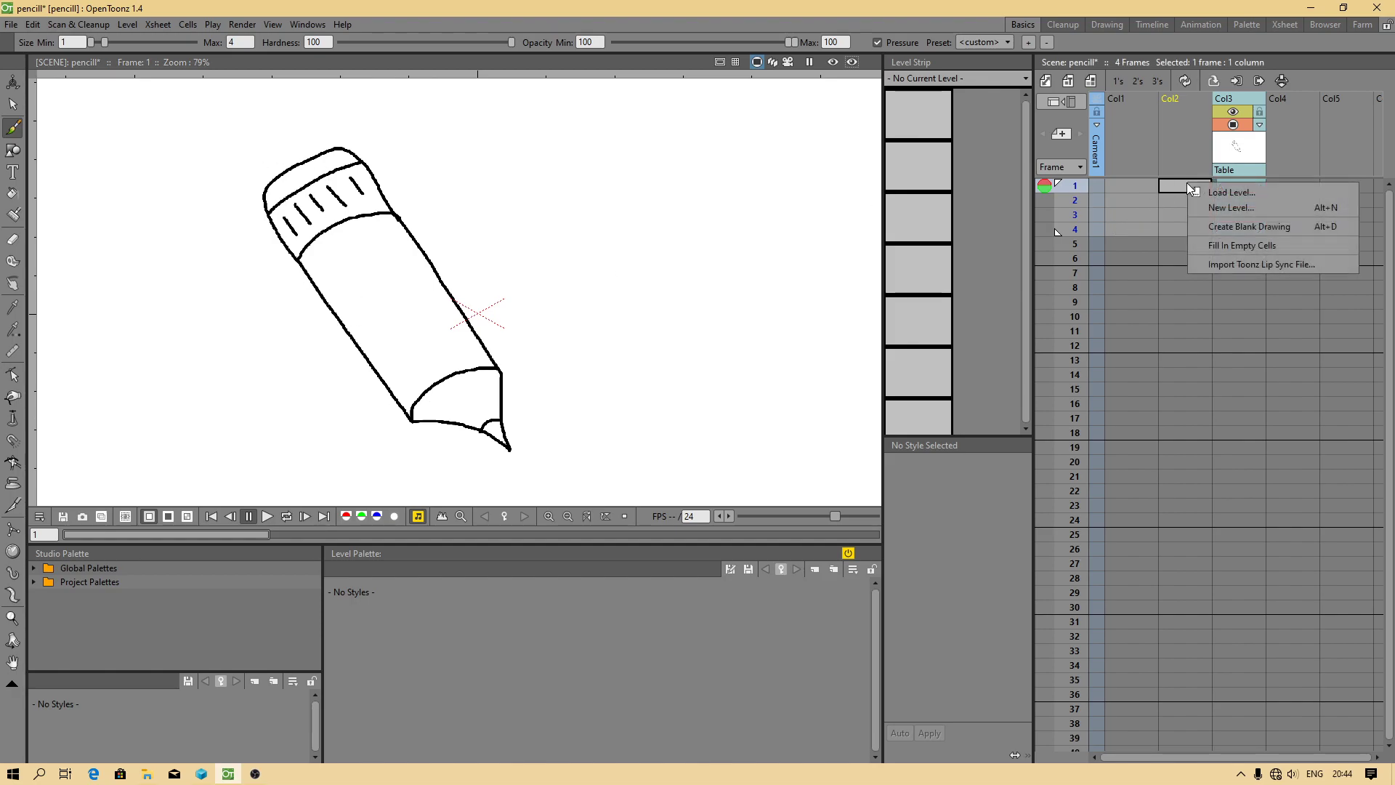
left_click(1245, 208)
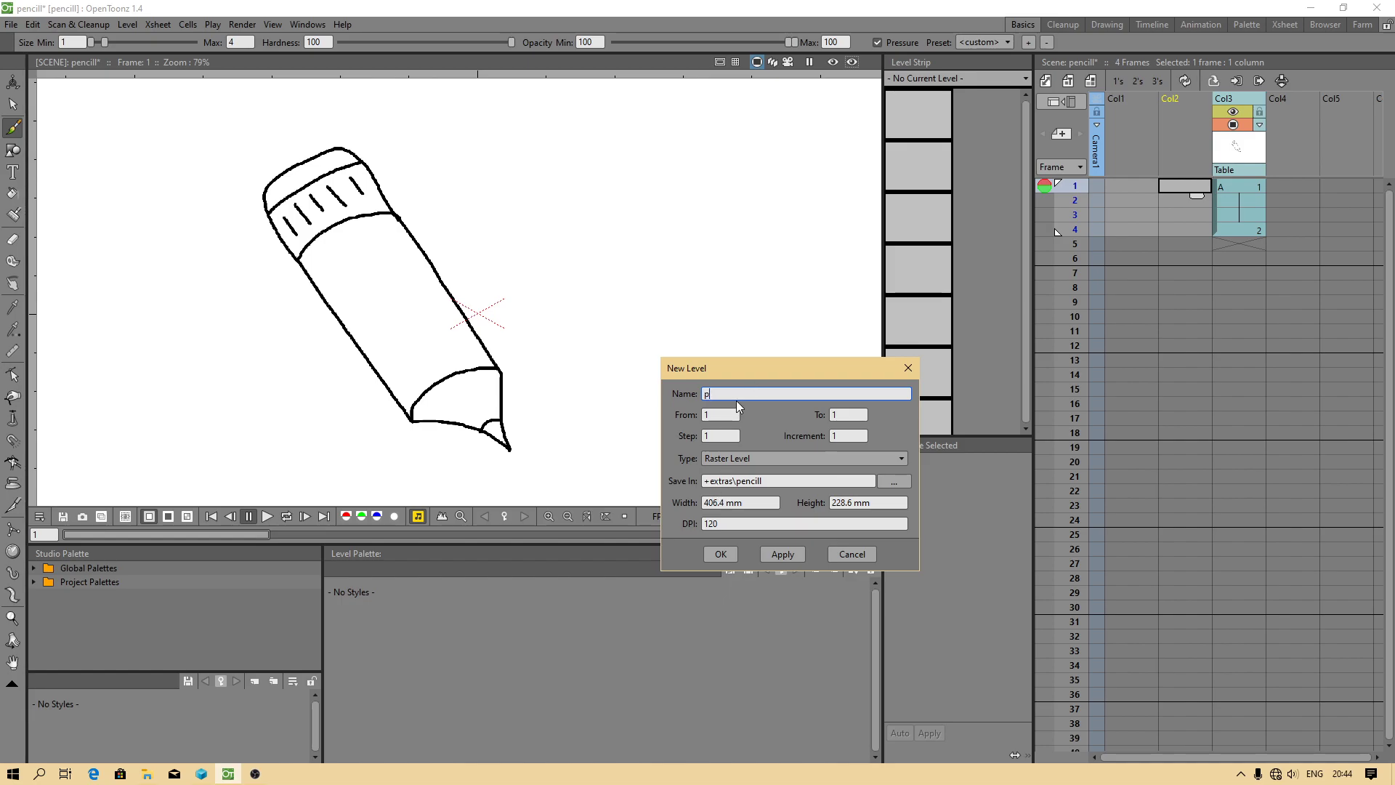
type("pencill colors")
left_click(764, 458)
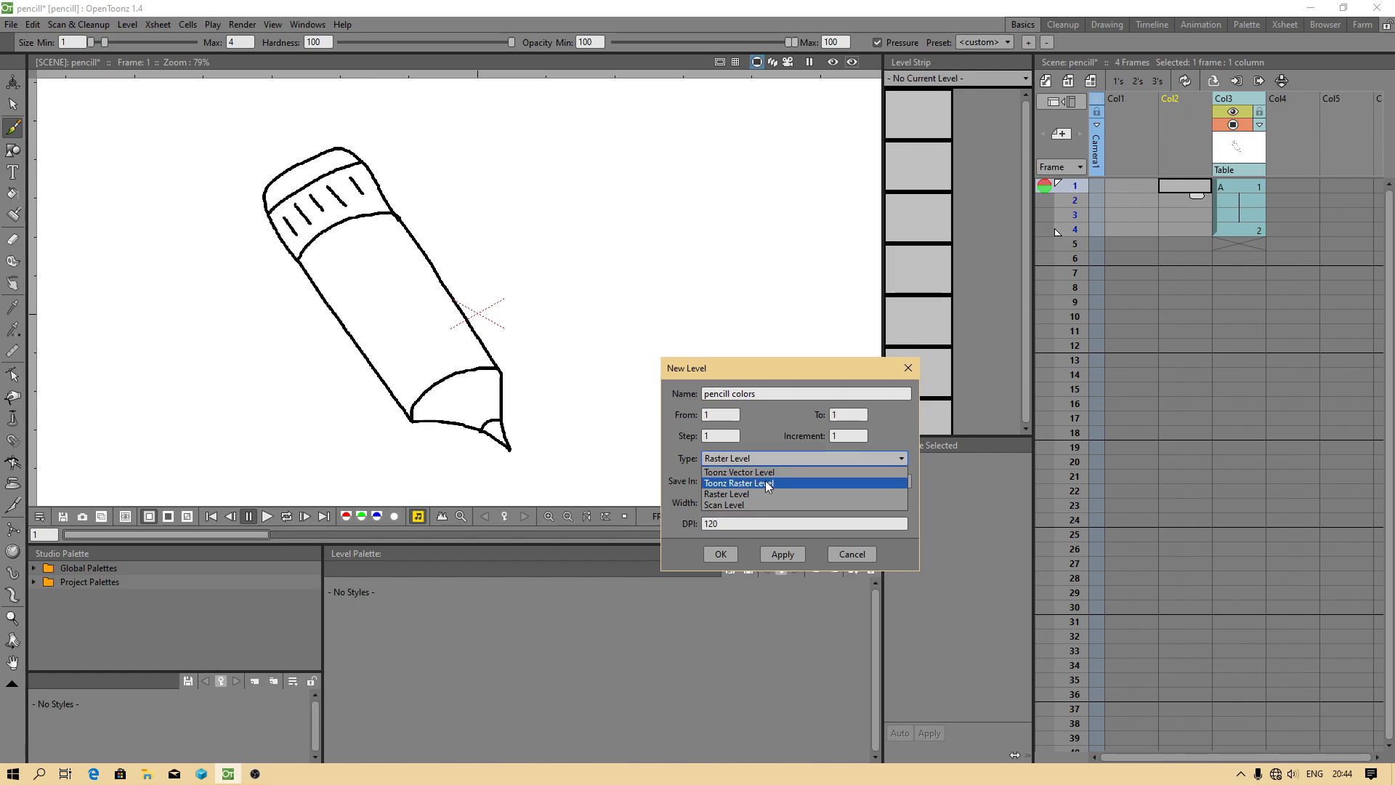
left_click(734, 498)
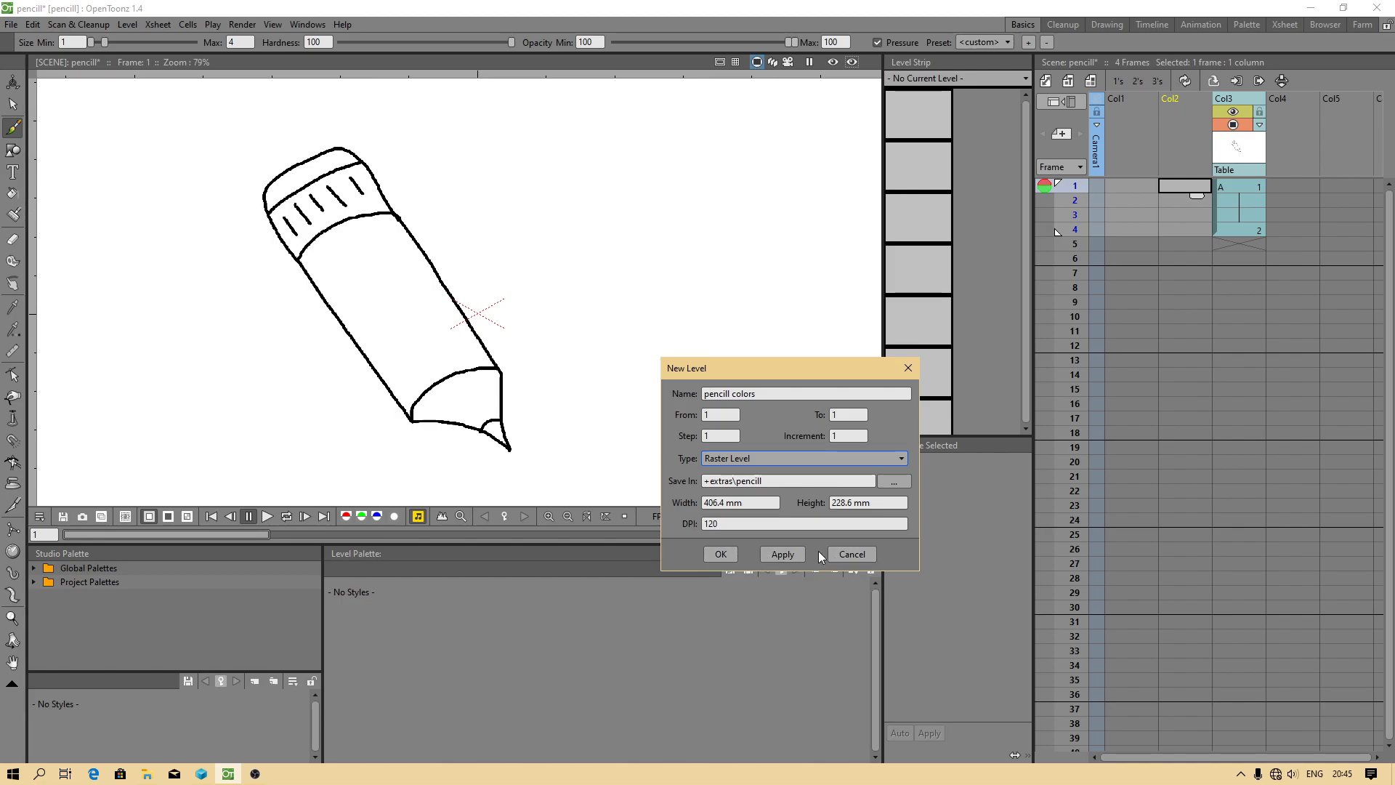
left_click(721, 555)
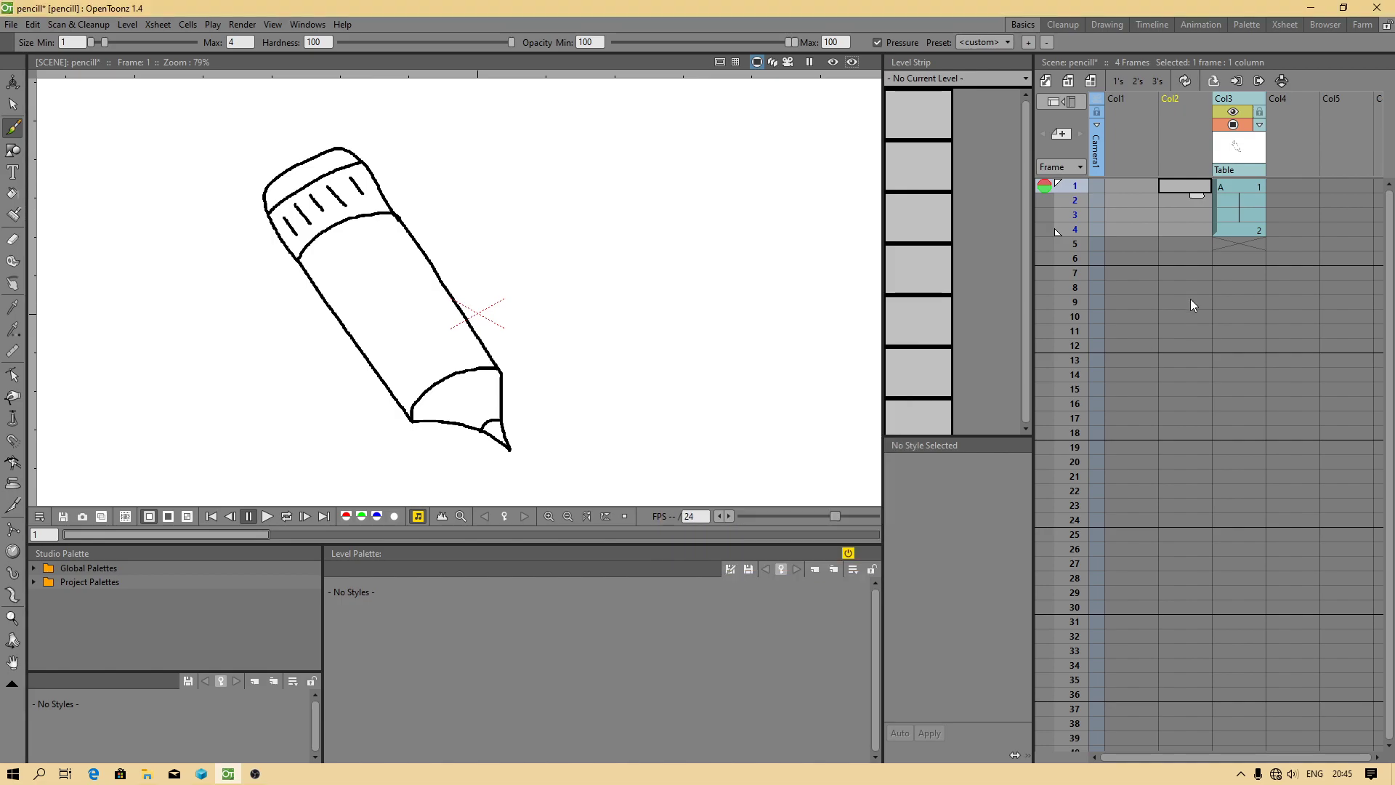
Check the canvas size of level A's drawing at frame 1 and close the dialog without resizing.
left_click(1236, 185)
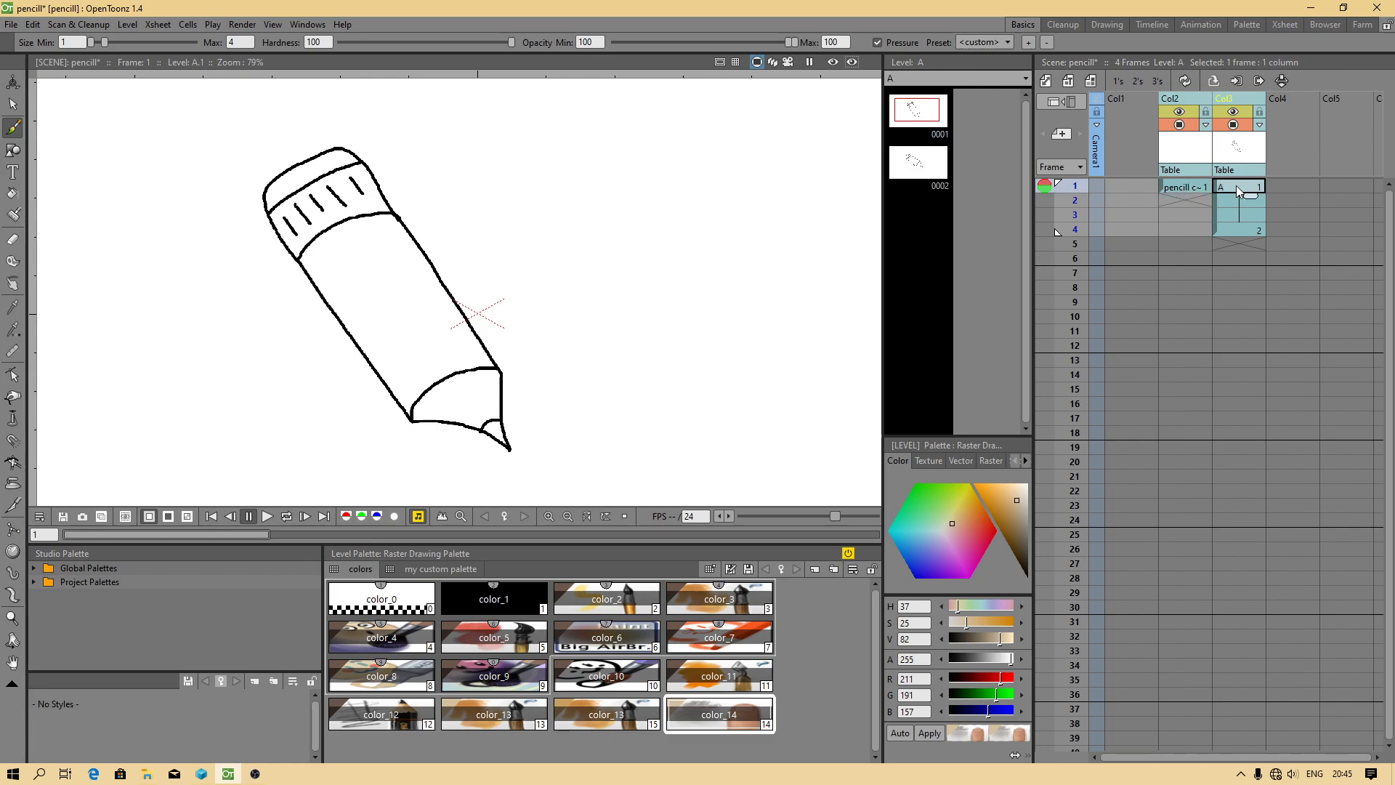
right_click(1236, 186)
right_click(1221, 182)
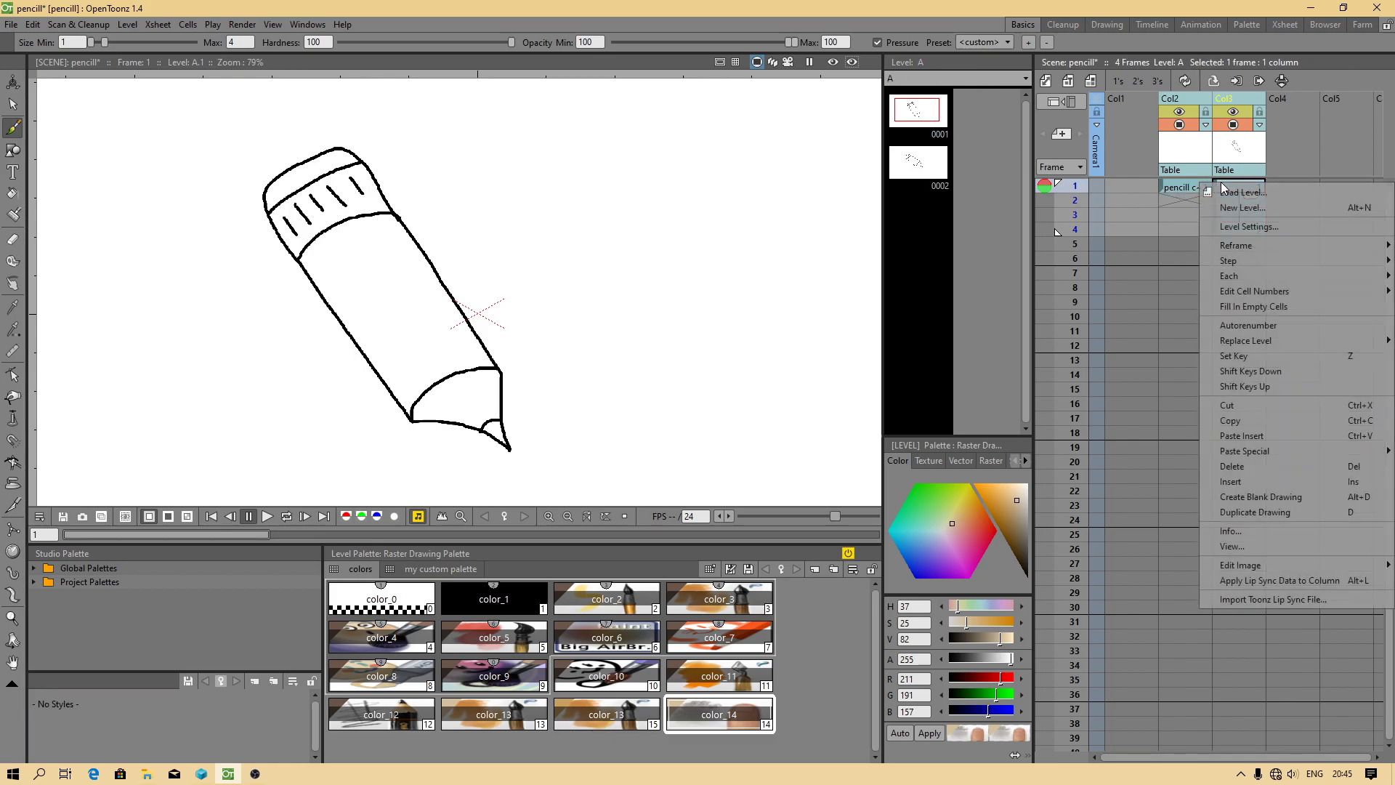
left_click(1226, 181)
right_click(1226, 182)
mouse_move(1254, 570)
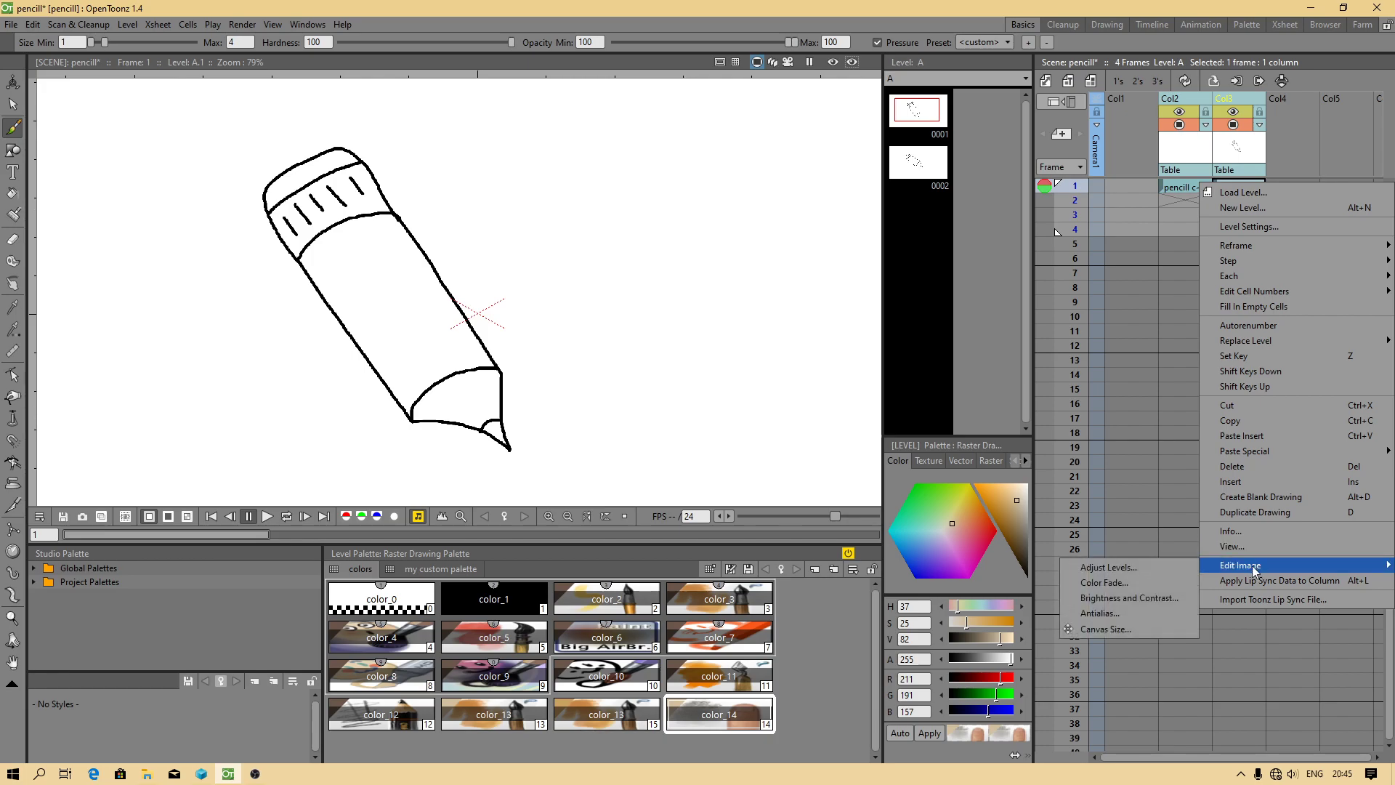
left_click(1107, 628)
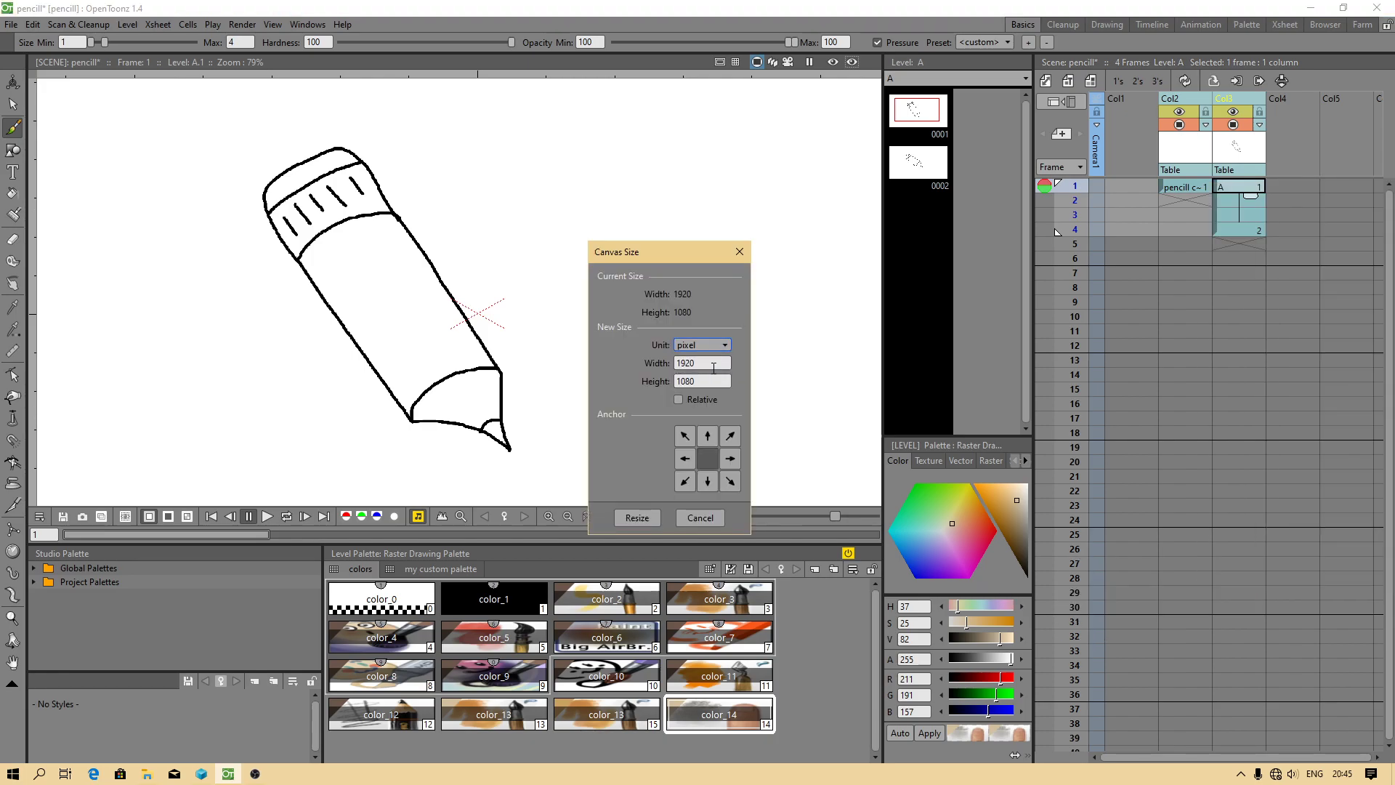
left_click(741, 253)
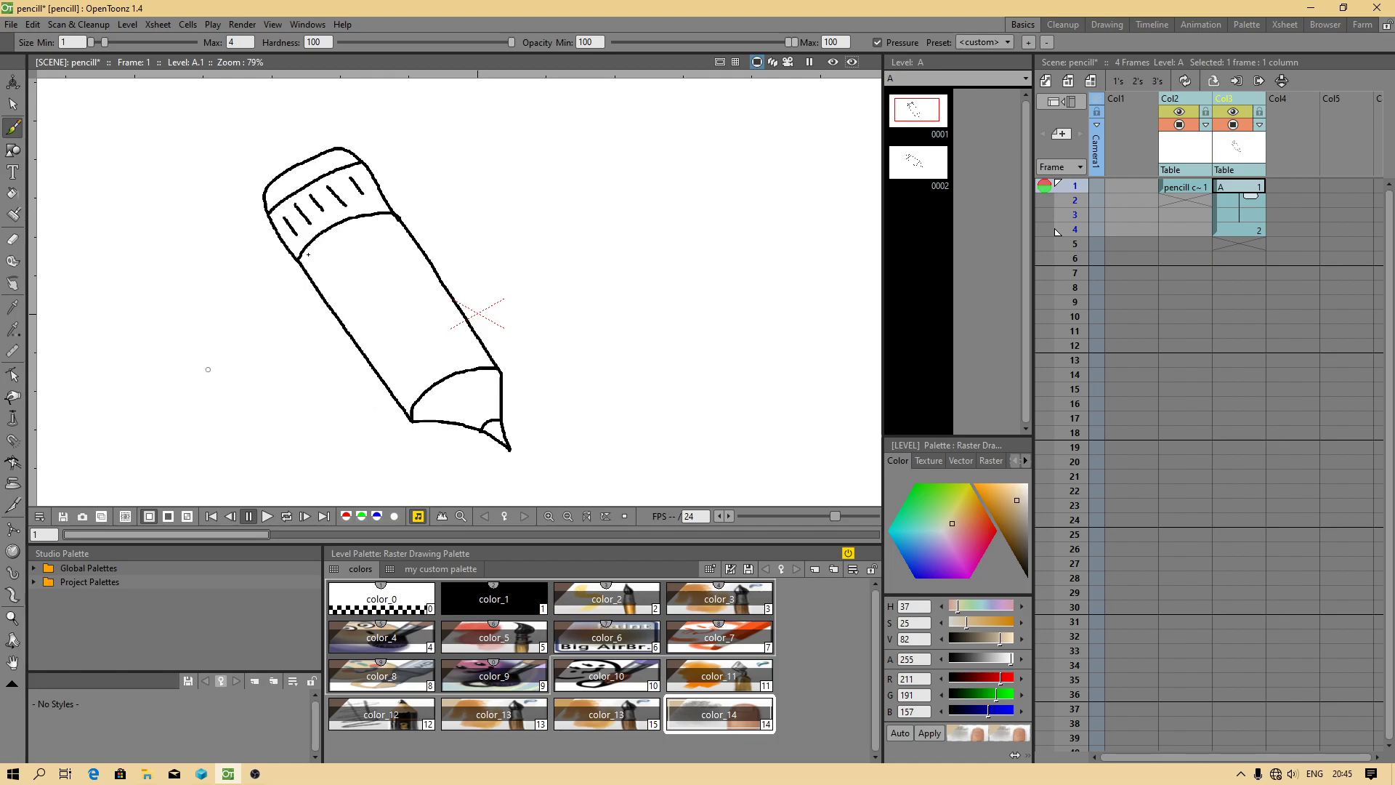
Check the canvas size of the pencill colors drawing at frame 1 and close the dialog without resizing.
left_click(1200, 189)
right_click(1200, 189)
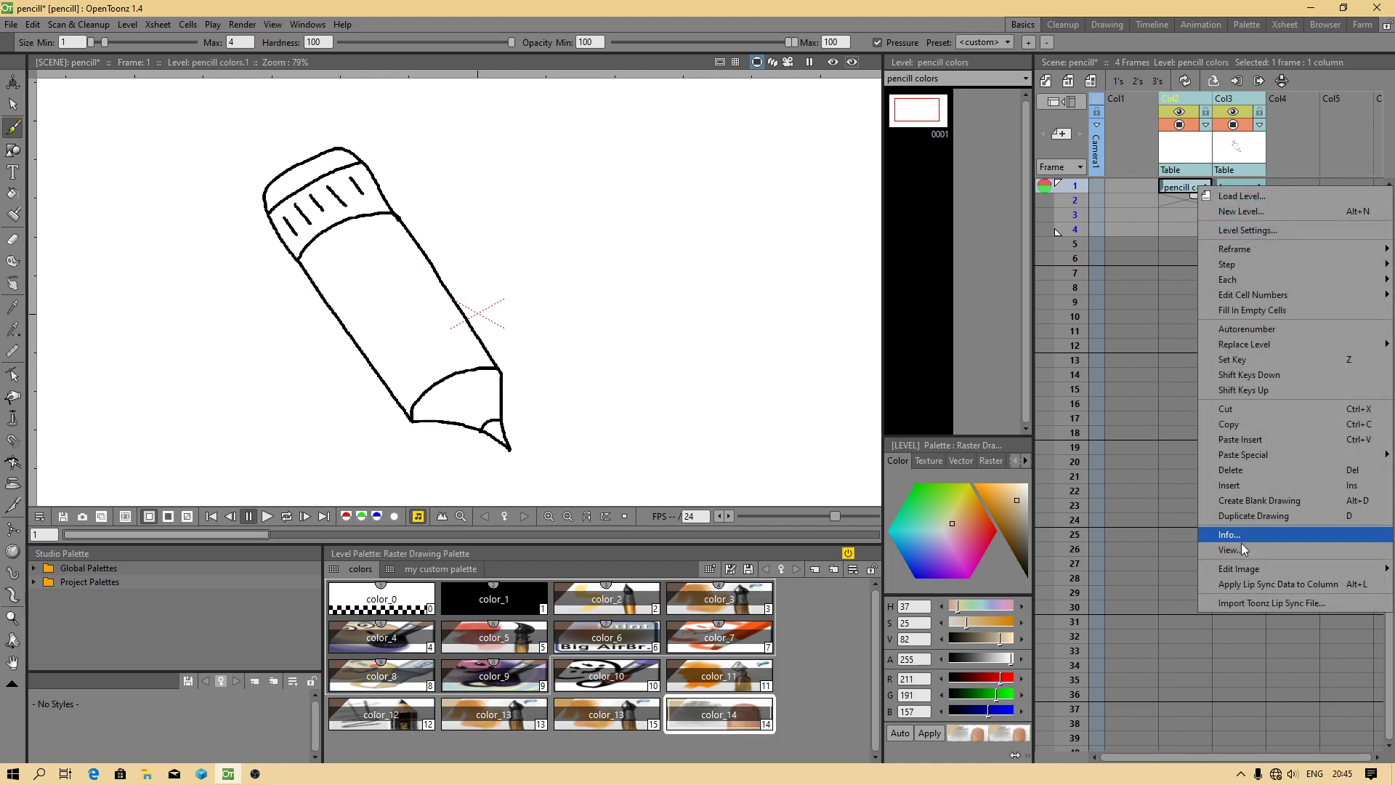
mouse_move(1226, 572)
left_click(1104, 632)
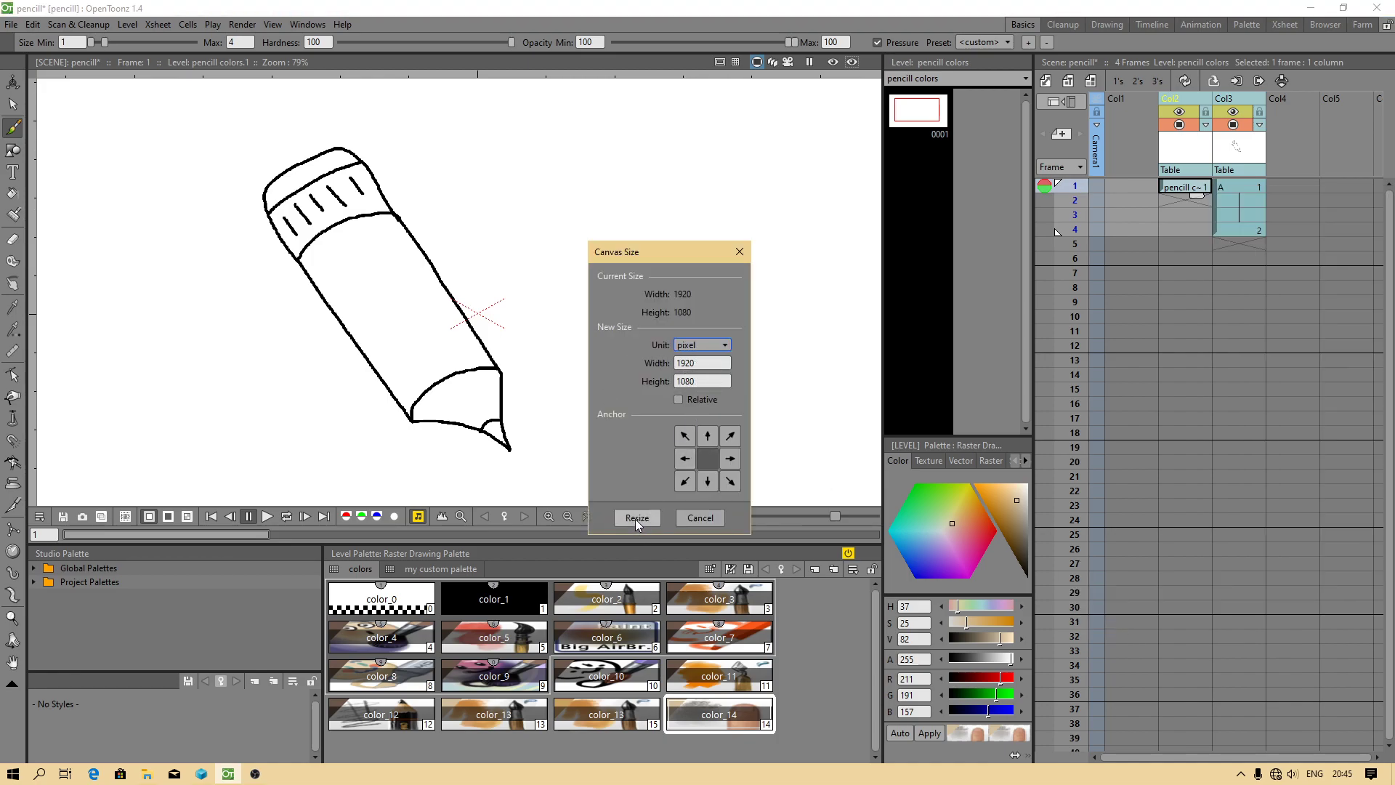
left_click(740, 251)
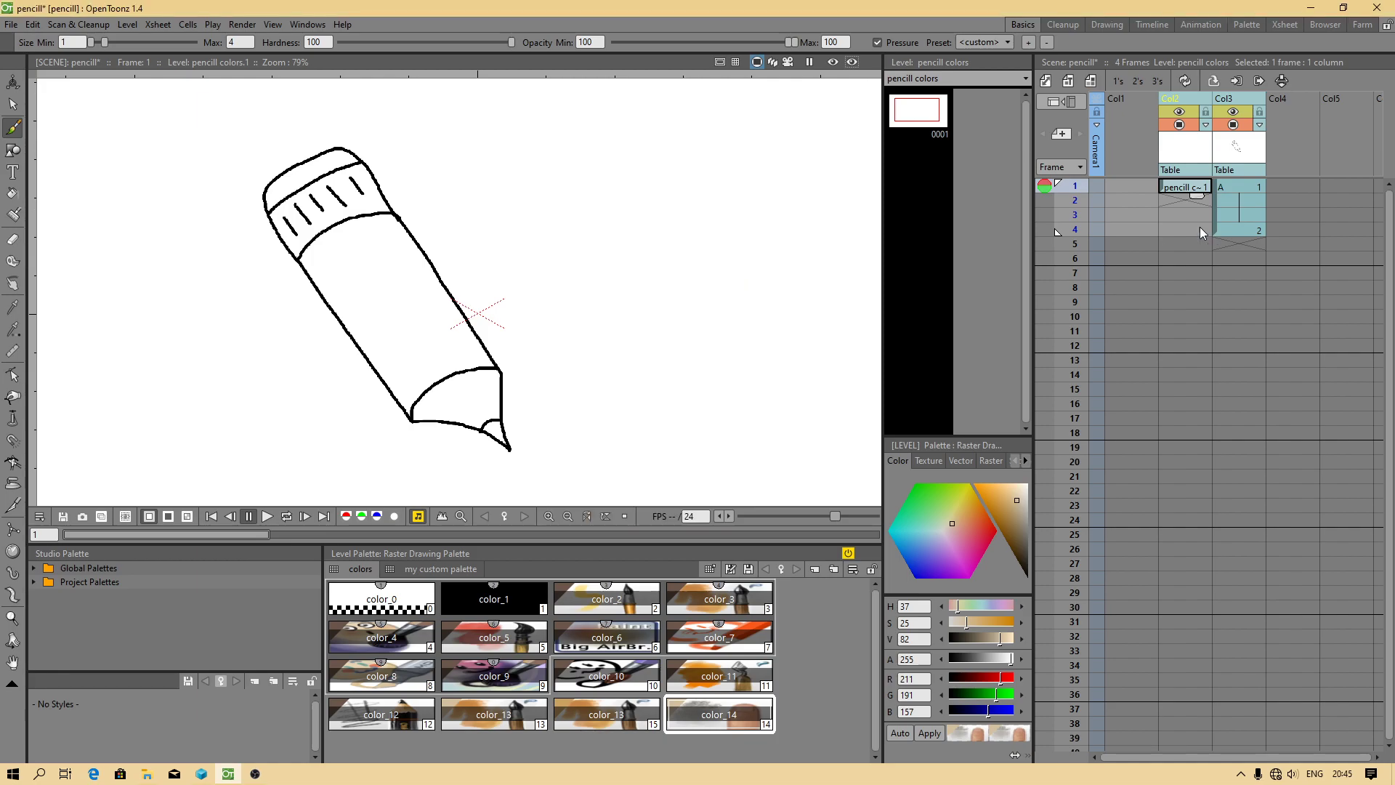
Paint the lower and left part of the pencil's body with the light brown color_13 brush style (index 15) on the pencill colors level.
scroll(232, 238, "up", 2)
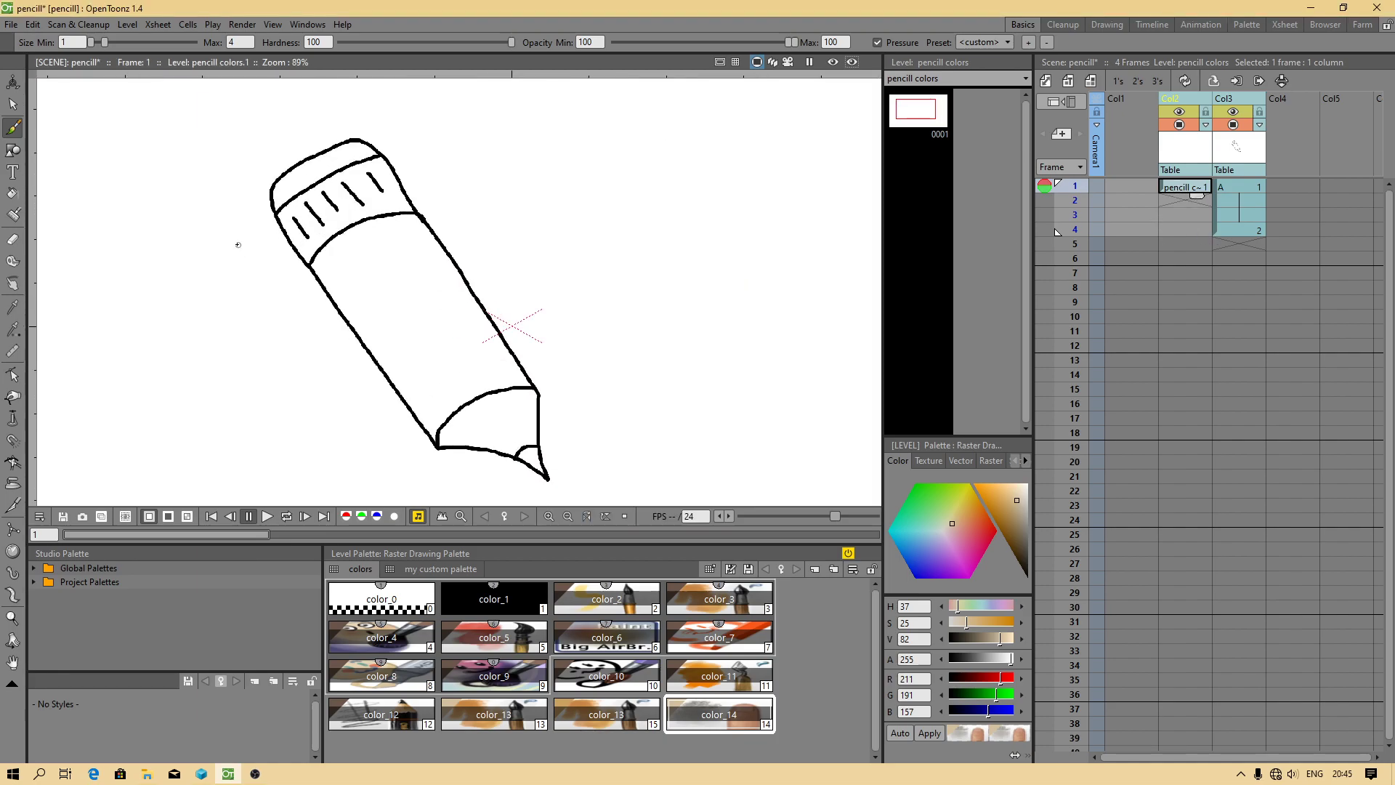
left_click(672, 683)
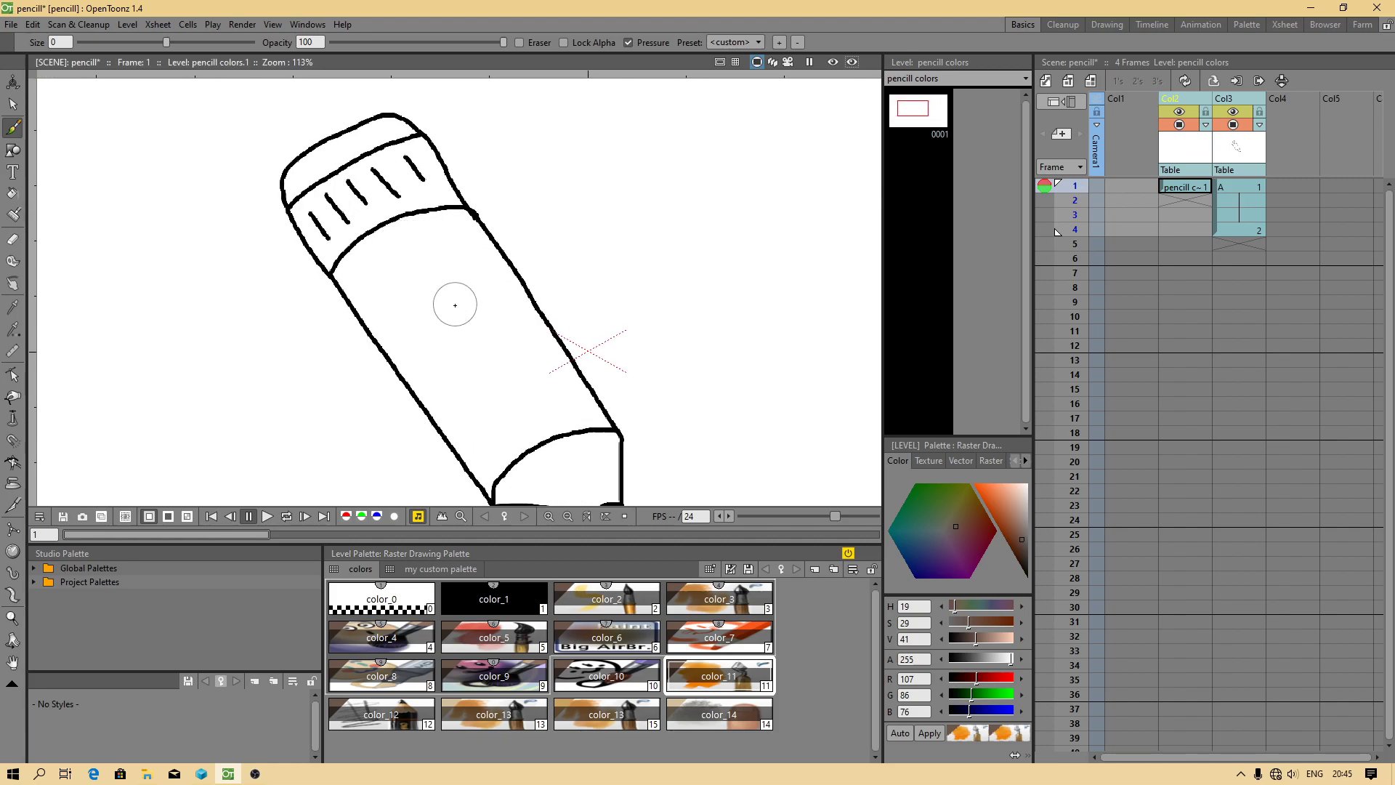
left_click(572, 714)
mouse_move(367, 276)
left_mouse_down()
mouse_move(418, 342)
mouse_move(392, 305)
mouse_move(405, 362)
mouse_move(494, 497)
left_mouse_up()
key("space")
left_click_drag(536, 393, 469, 320)
mouse_move(432, 385)
left_mouse_down()
mouse_move(277, 199)
mouse_move(294, 175)
mouse_move(341, 160)
mouse_move(277, 212)
mouse_move(420, 402)
mouse_move(480, 356)
mouse_move(419, 368)
mouse_move(402, 386)
mouse_move(463, 365)
mouse_move(412, 377)
mouse_move(462, 333)
mouse_move(390, 322)
mouse_move(359, 287)
mouse_move(408, 368)
mouse_move(341, 248)
mouse_move(407, 335)
mouse_move(408, 296)
mouse_move(459, 355)
mouse_move(432, 317)
mouse_move(440, 340)
mouse_move(411, 351)
mouse_move(530, 353)
mouse_move(389, 232)
mouse_move(512, 364)
mouse_move(470, 318)
left_mouse_up()
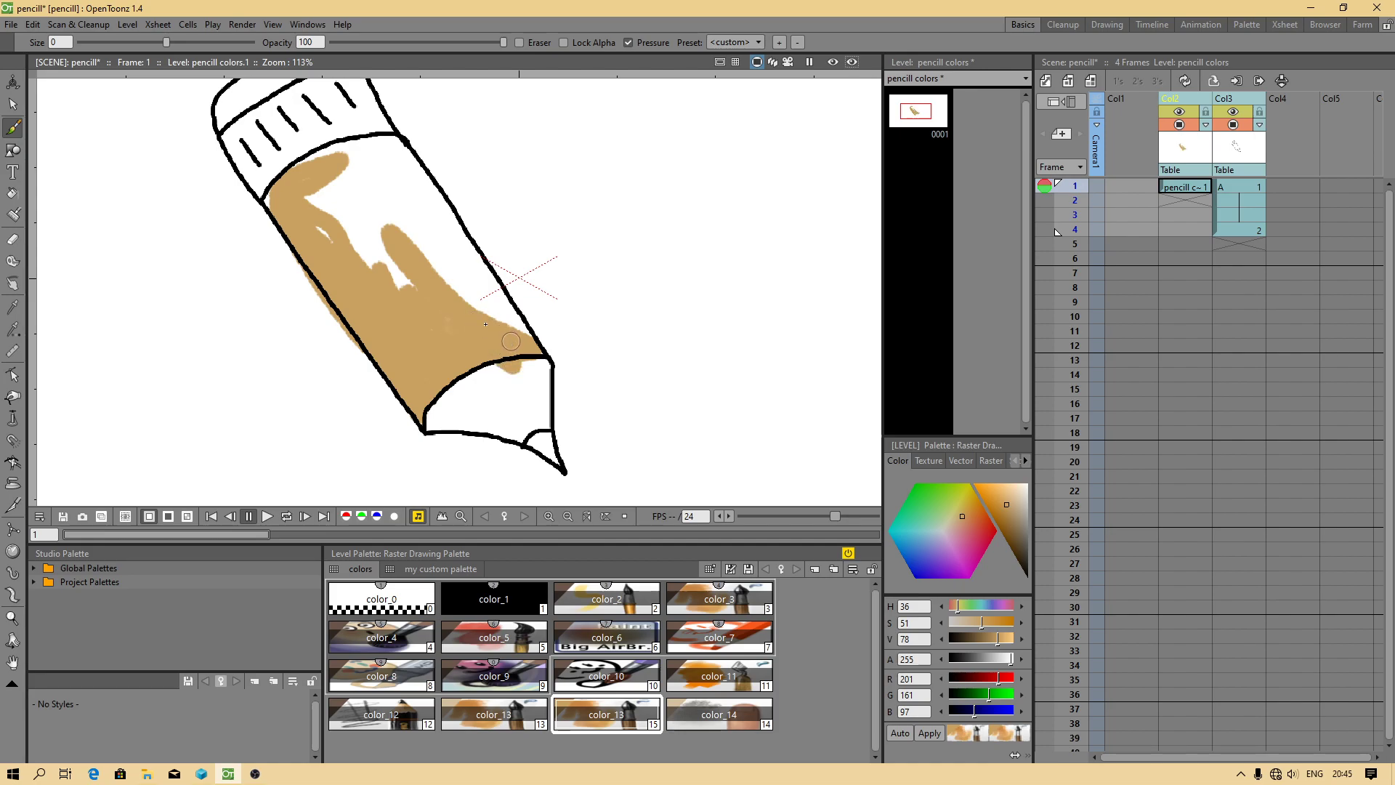
Erase the brown paint spilling past the curved line above the pencil's tip, and turn the brush's Eraser option off again.
left_click(521, 43)
left_click_drag(512, 372, 525, 370)
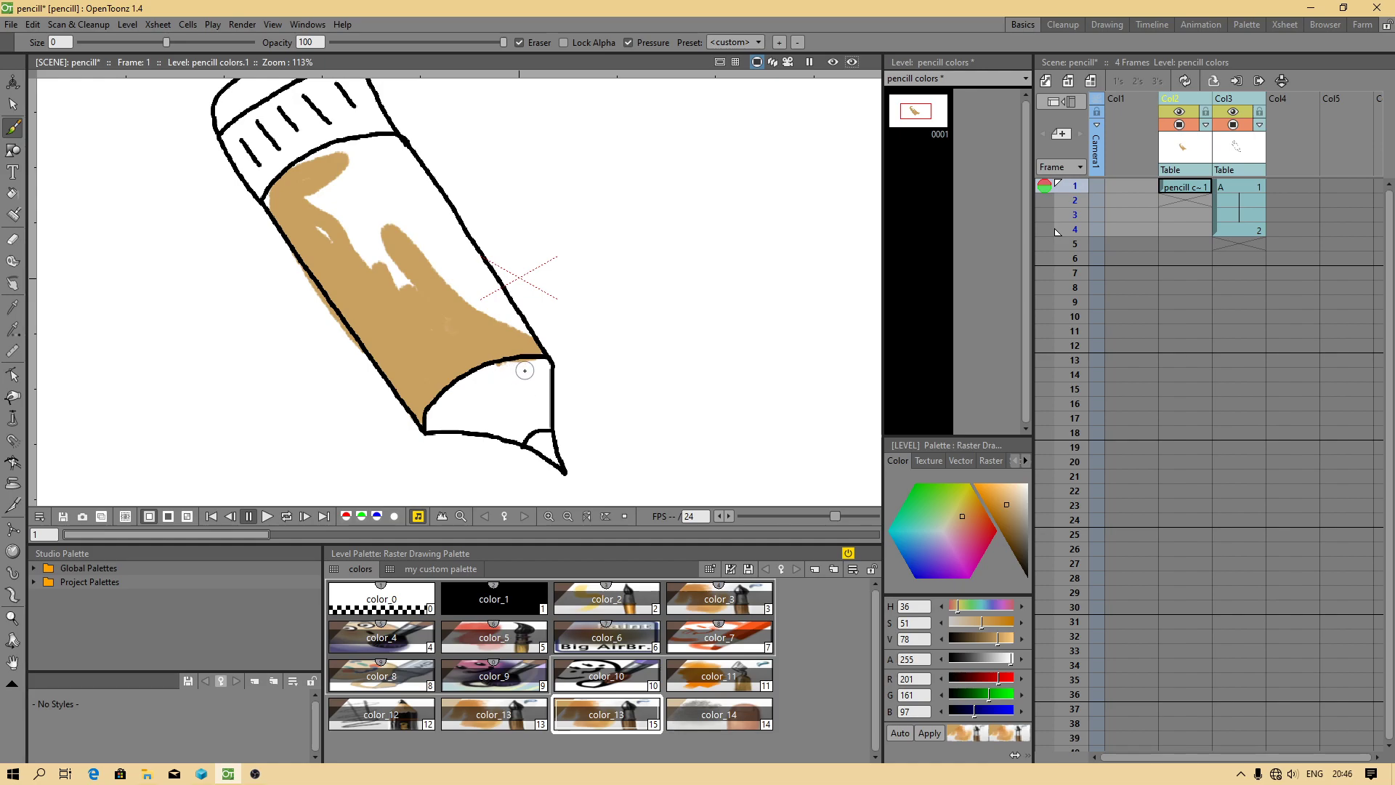
left_click(520, 42)
Fill the remaining white areas of the pencil's body with the same light brown up to the outlines.
mouse_move(392, 258)
left_mouse_down()
mouse_move(404, 312)
mouse_move(373, 250)
mouse_move(401, 250)
mouse_move(396, 266)
mouse_move(318, 228)
mouse_move(361, 241)
mouse_move(320, 188)
mouse_move(315, 206)
mouse_move(273, 203)
mouse_move(348, 153)
mouse_move(330, 222)
mouse_move(340, 202)
mouse_move(380, 210)
mouse_move(365, 233)
mouse_move(348, 195)
mouse_move(376, 198)
mouse_move(455, 291)
mouse_move(518, 332)
mouse_move(445, 237)
mouse_move(440, 274)
mouse_move(568, 332)
mouse_move(614, 430)
mouse_move(620, 357)
mouse_move(565, 309)
mouse_move(571, 327)
mouse_move(525, 264)
mouse_move(445, 227)
mouse_move(480, 199)
mouse_move(496, 203)
mouse_move(483, 232)
left_mouse_up()
key("space")
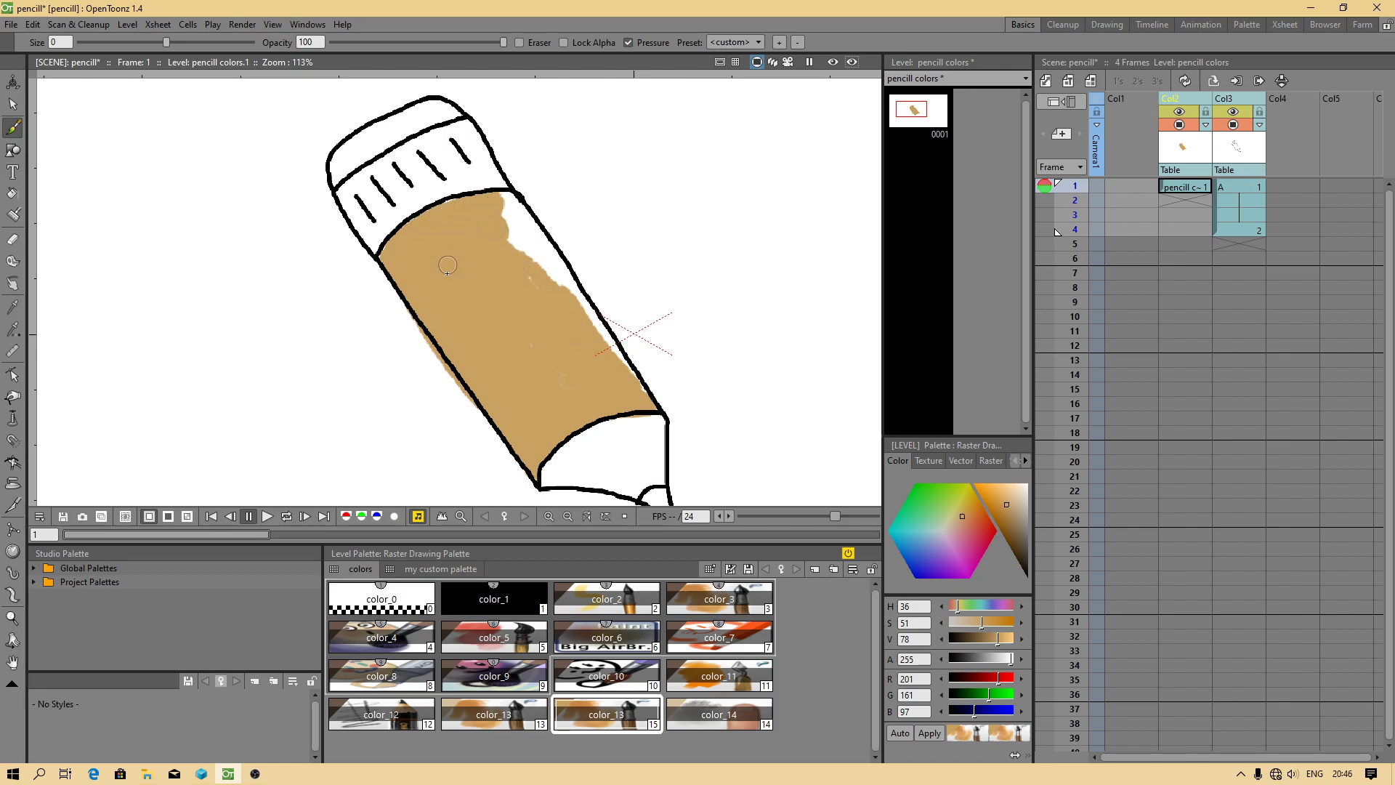
mouse_move(549, 292)
left_mouse_down()
mouse_move(504, 194)
mouse_move(614, 356)
mouse_move(476, 237)
mouse_move(504, 299)
left_mouse_up()
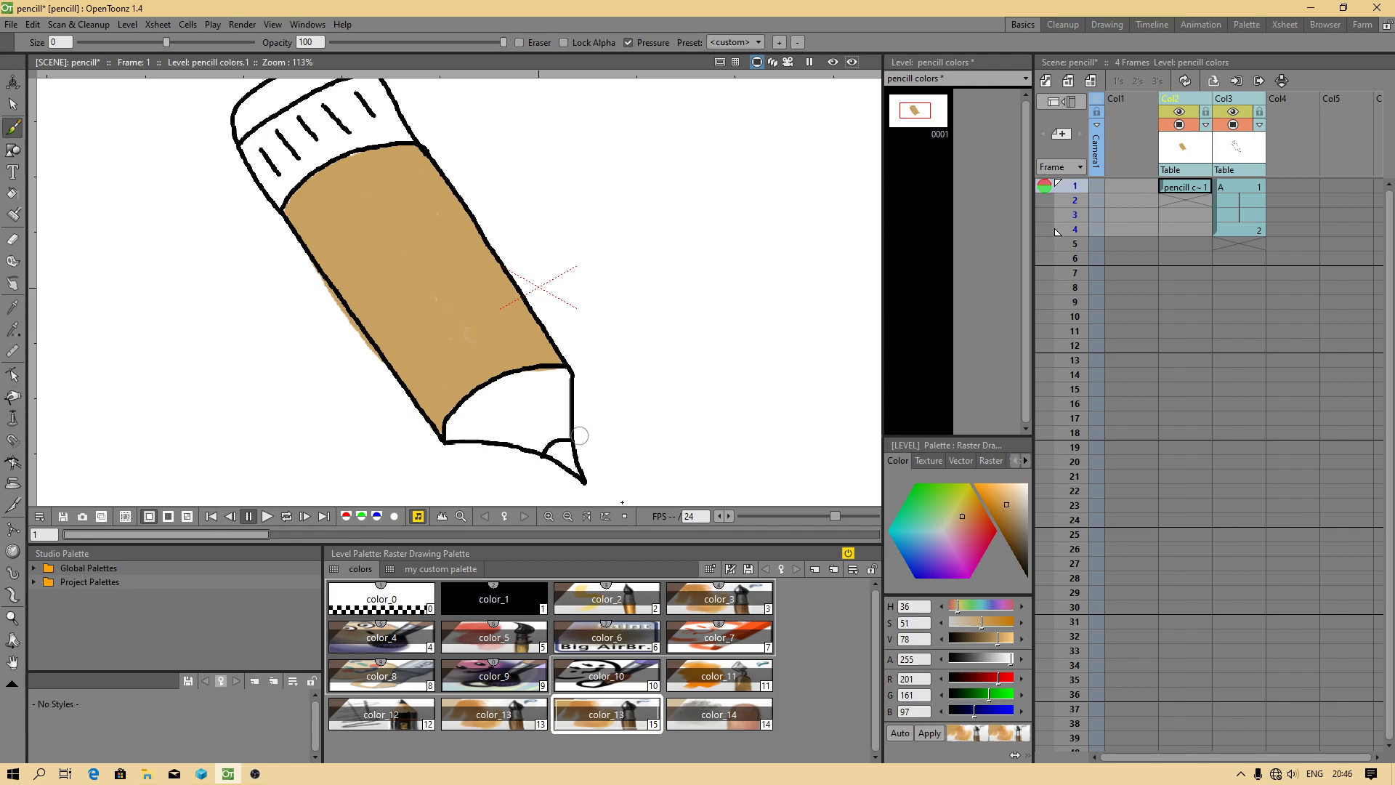
Duplicate the color_11 brush style after color_8 in the level palette and select the original color_11 style.
left_click(700, 688)
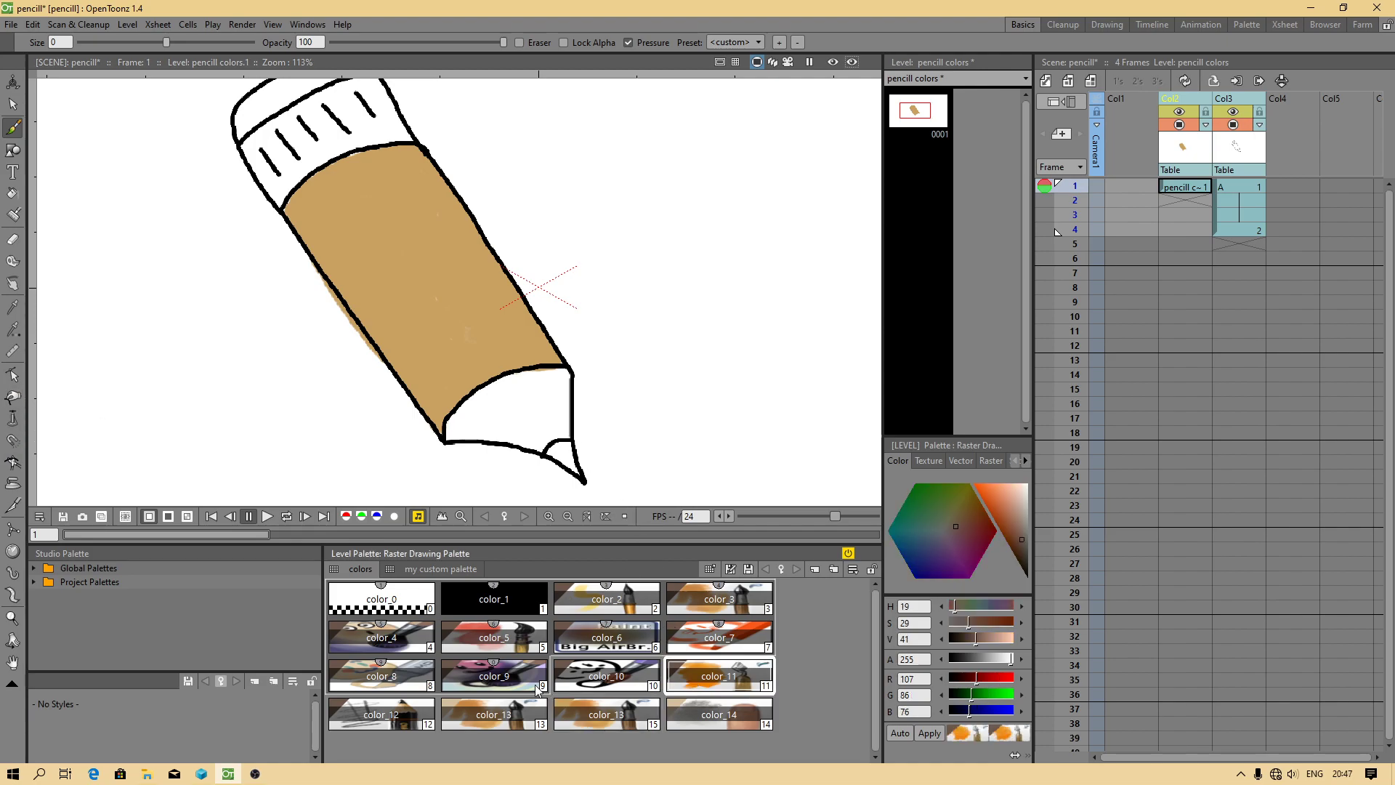
right_click(722, 683)
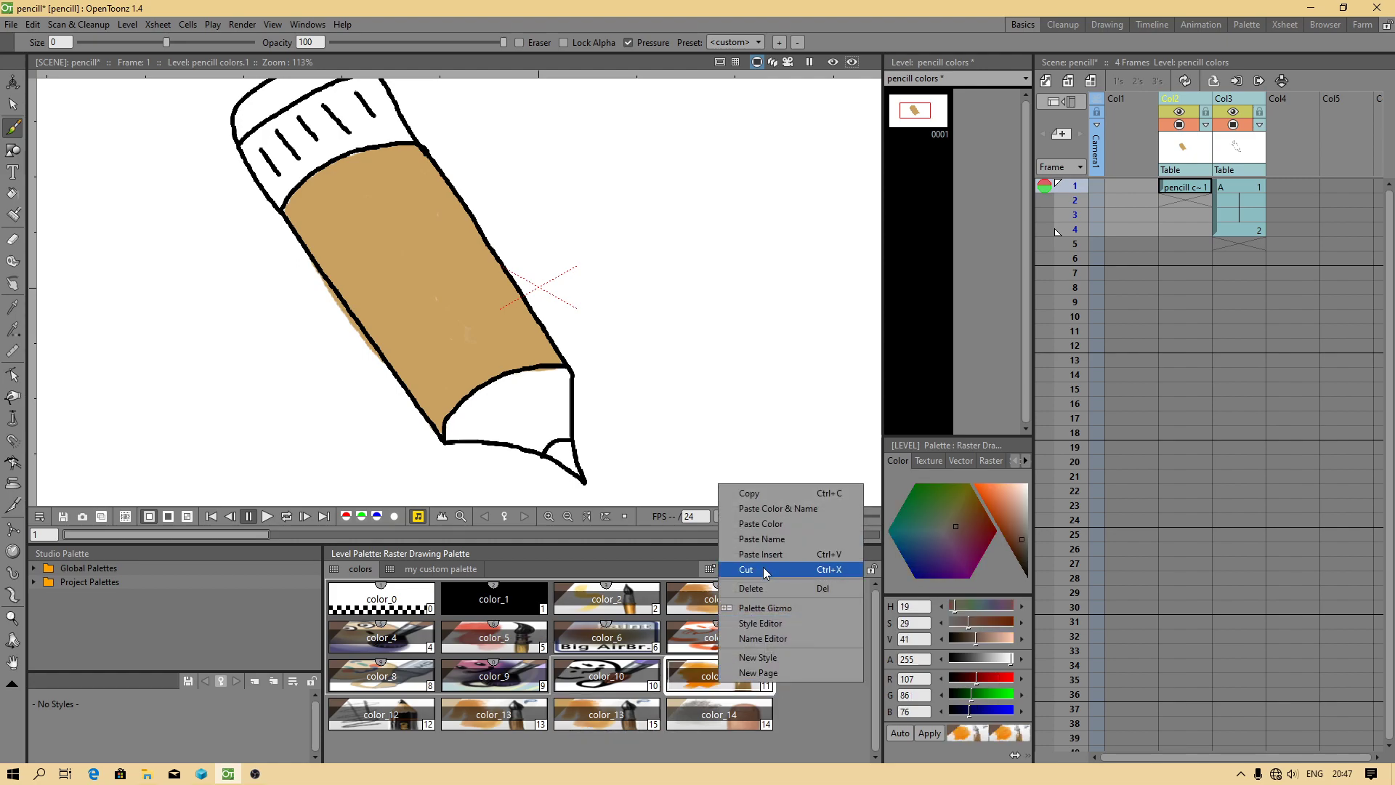
left_click(765, 495)
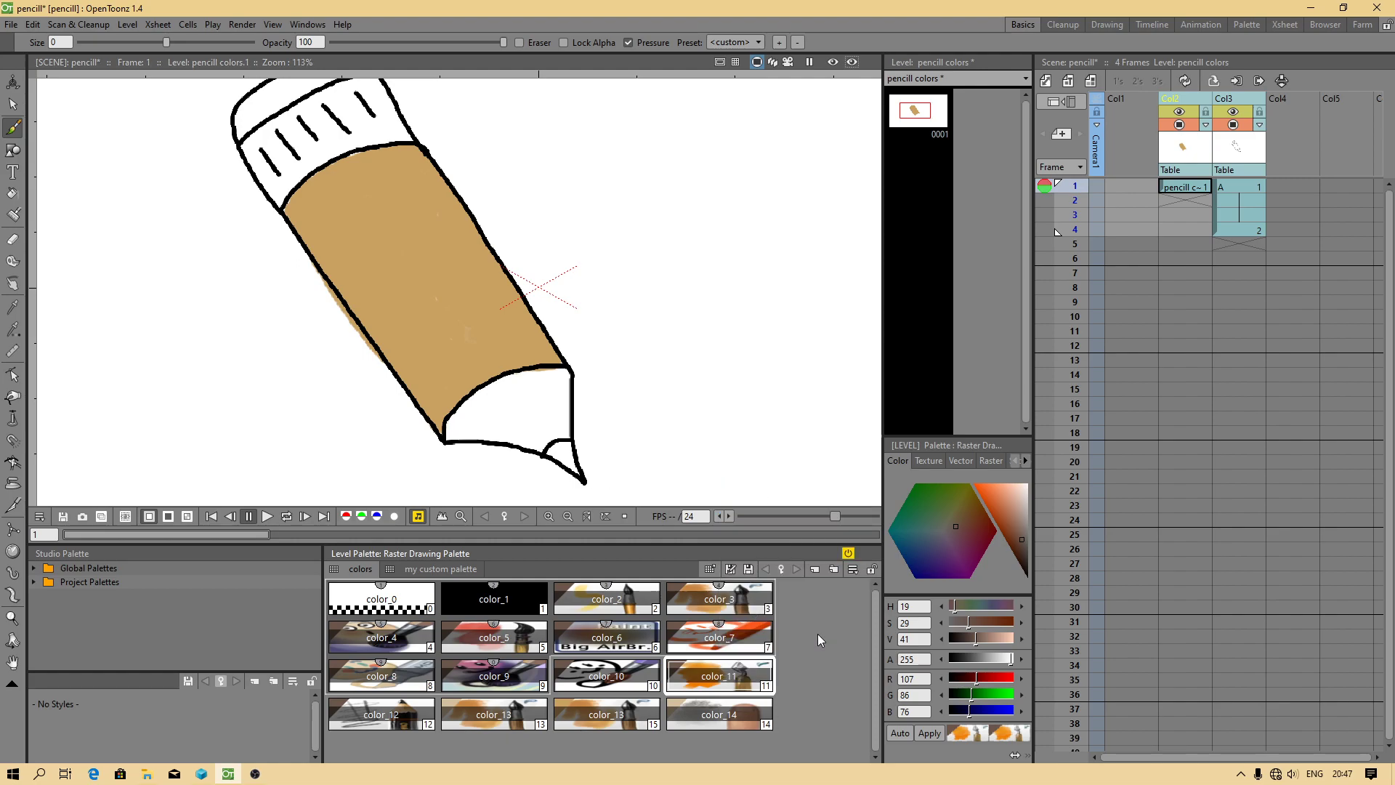
right_click(817, 633)
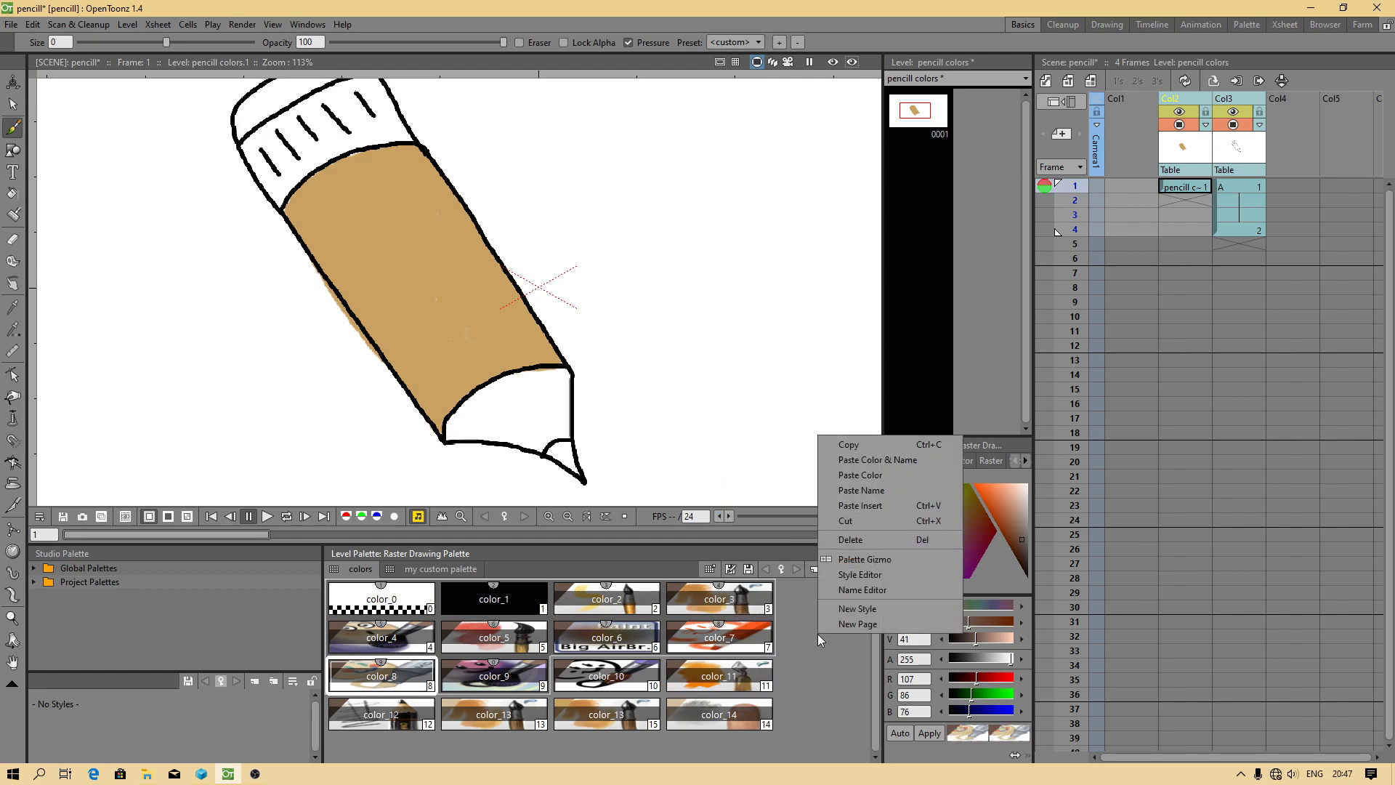
left_click(860, 505)
scroll(385, 756, "down", 1)
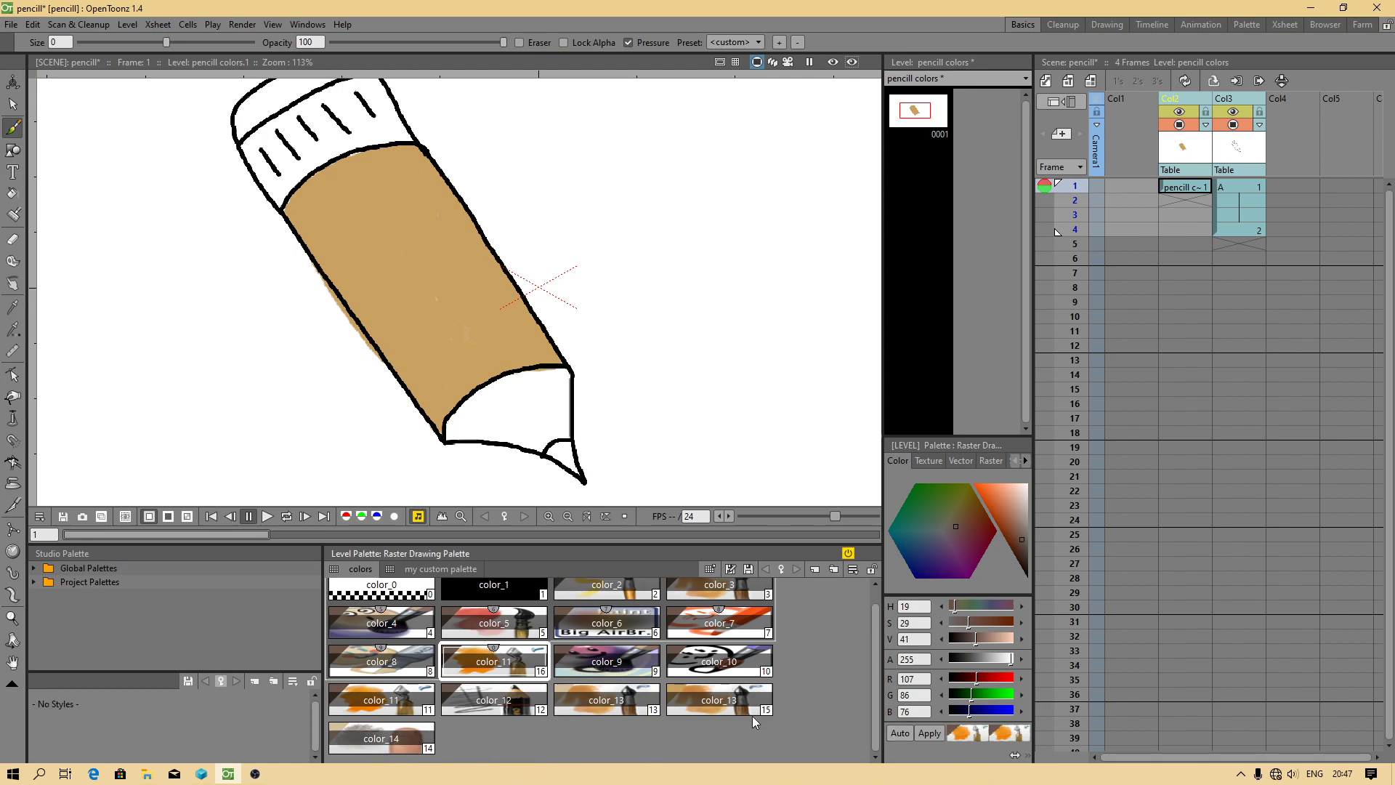
left_click(358, 709)
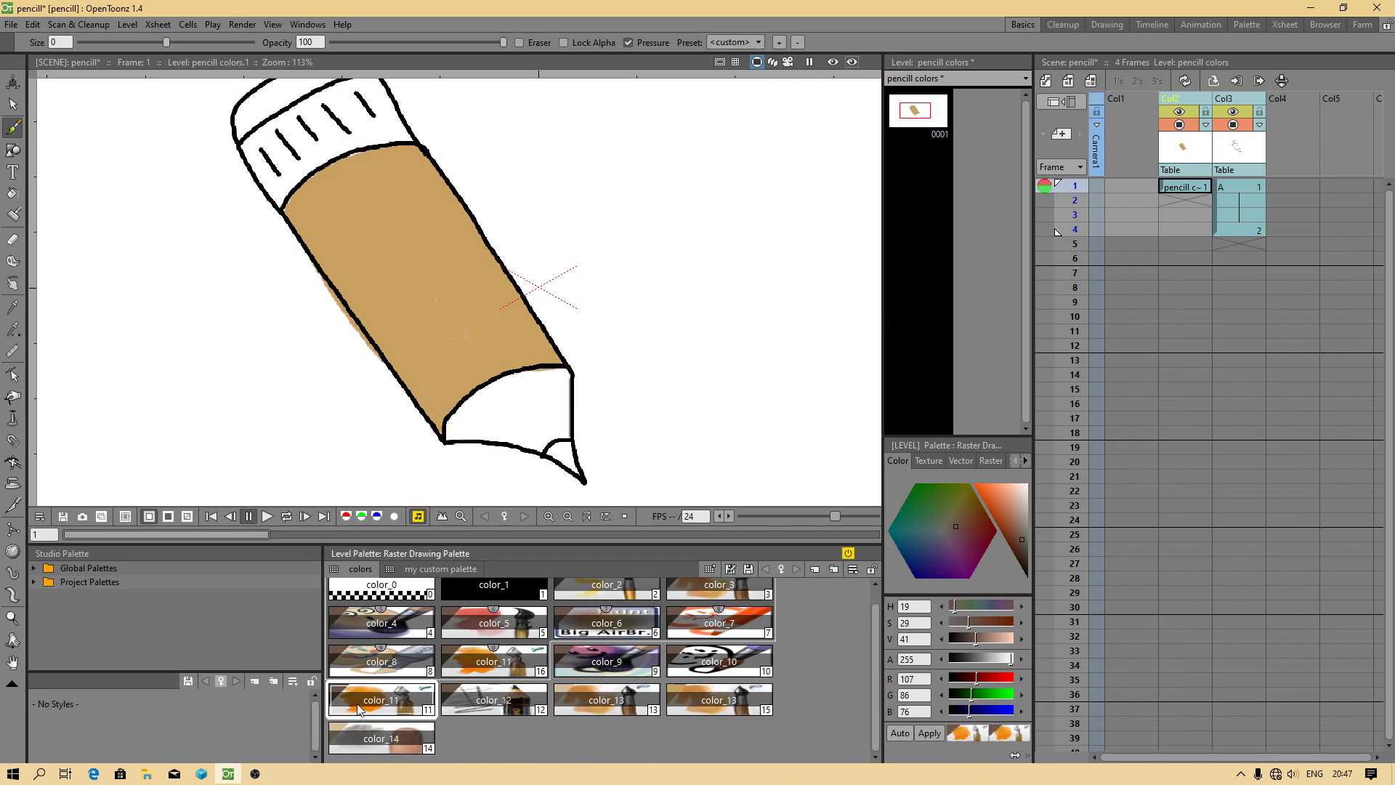
Change the color_11 brush style (index 11) to dark grey-brown, RGB 71, 61, 56, and apply it.
double_click(338, 694)
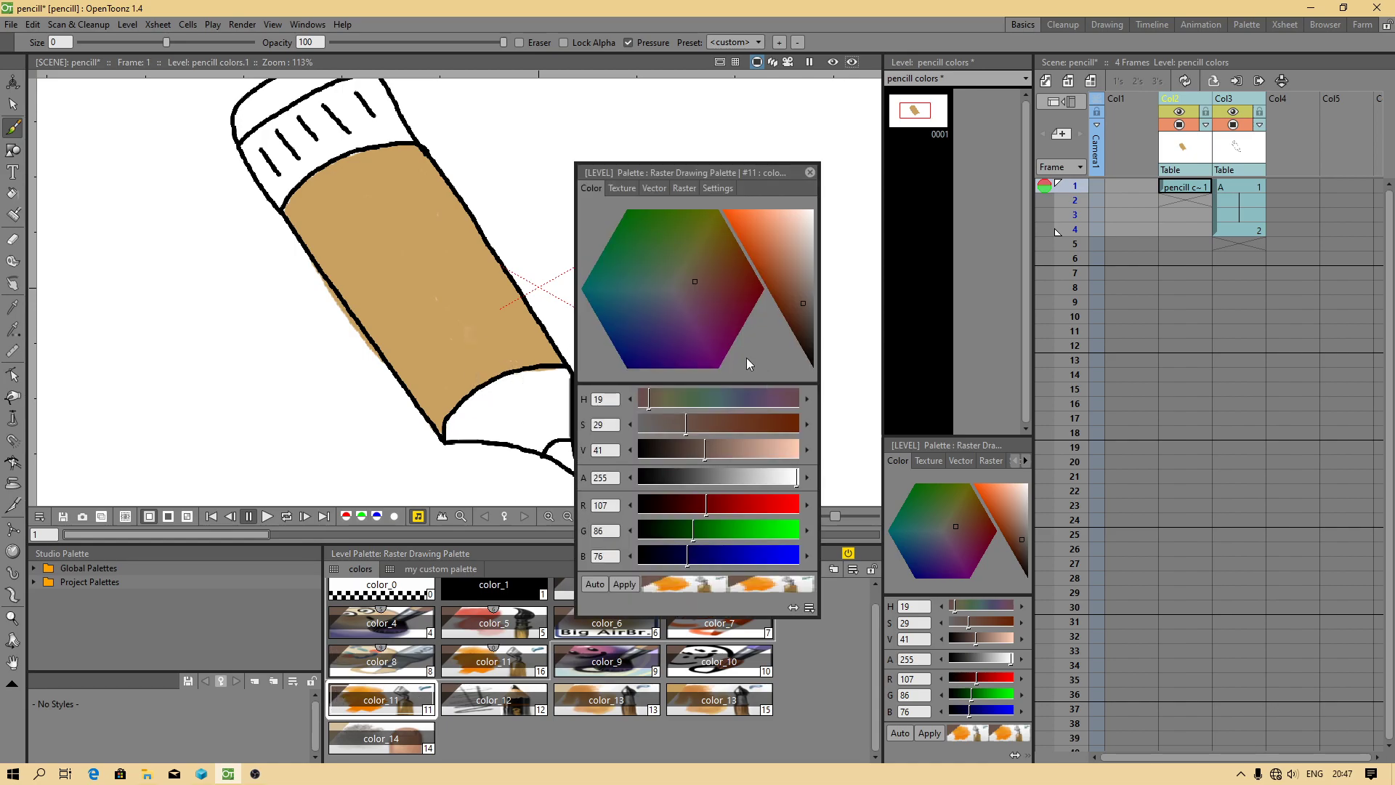
left_click_drag(807, 301, 800, 309)
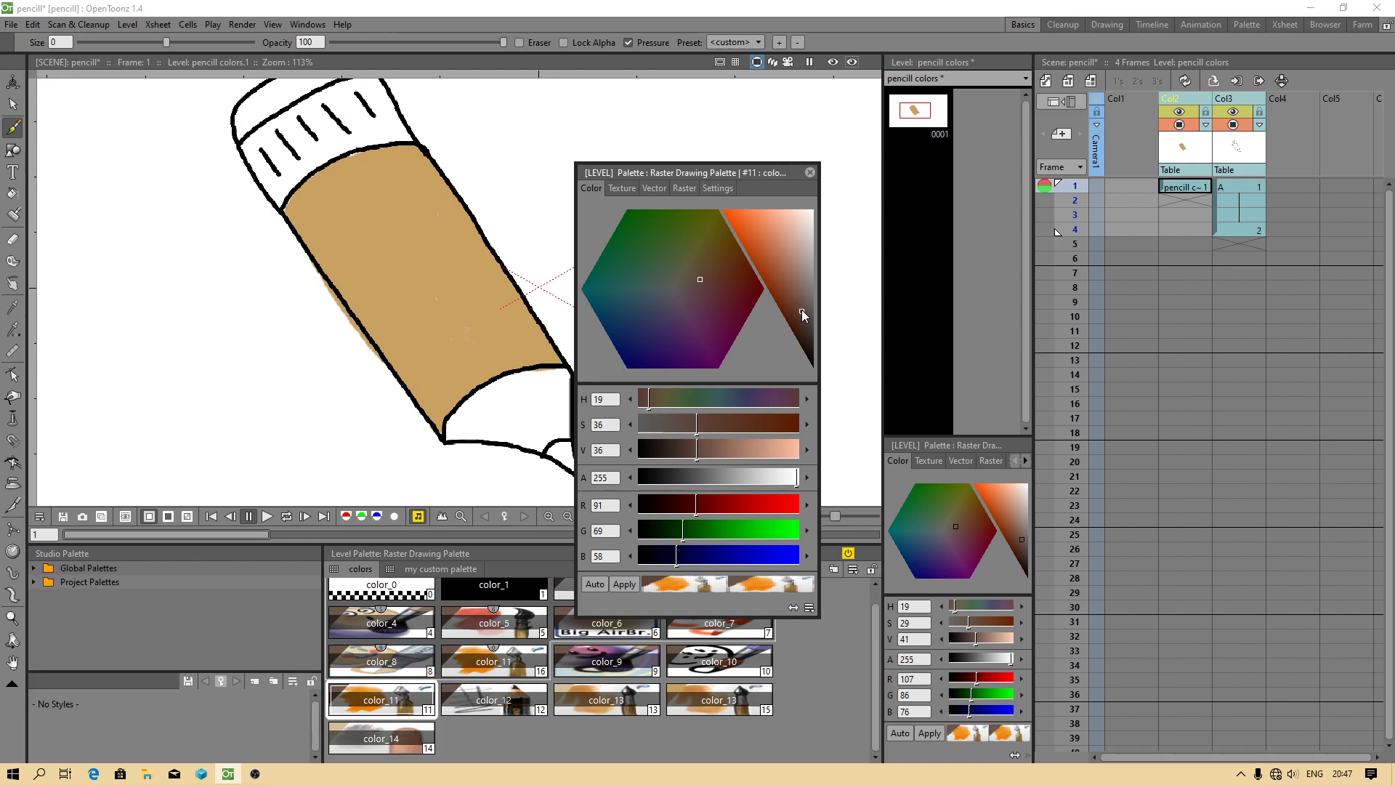
left_click_drag(700, 450, 685, 452)
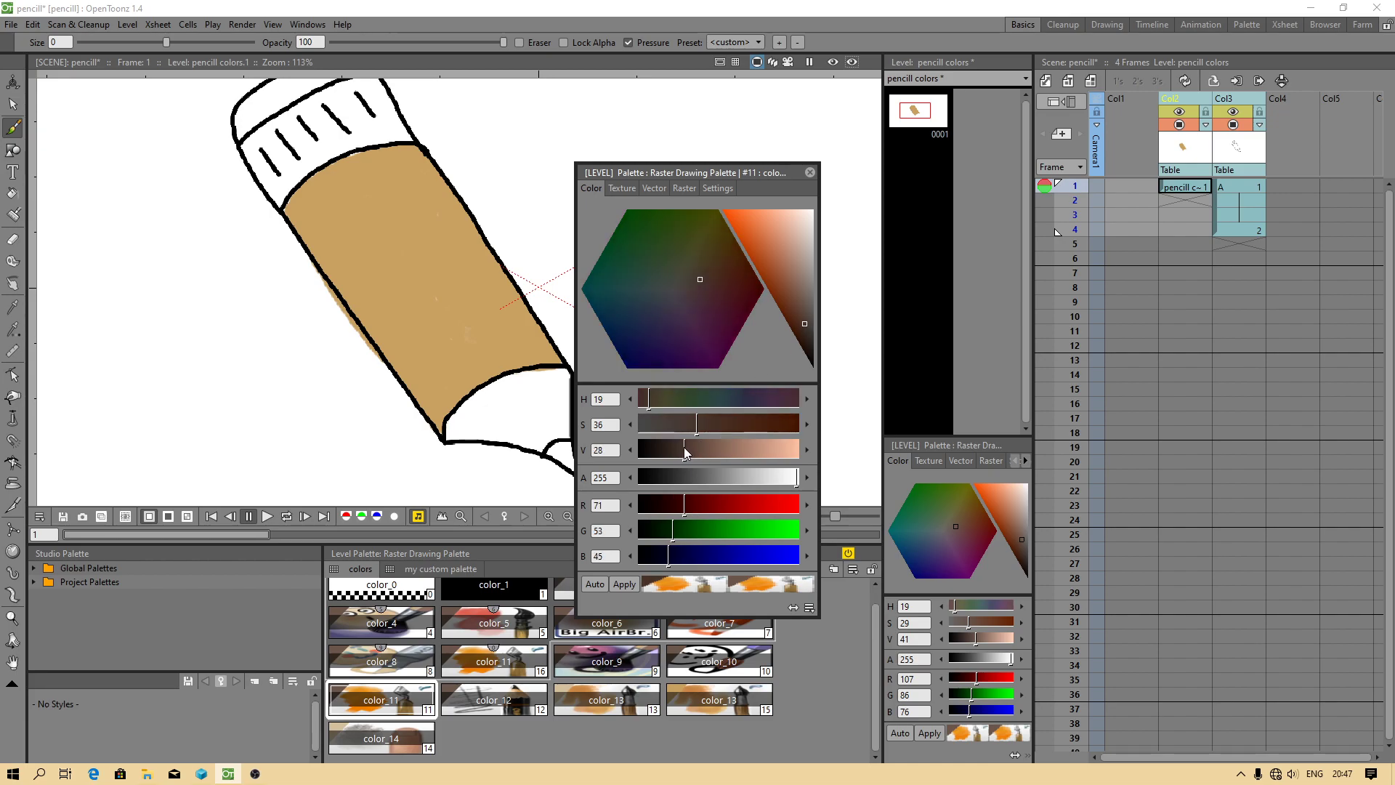
left_click(809, 321)
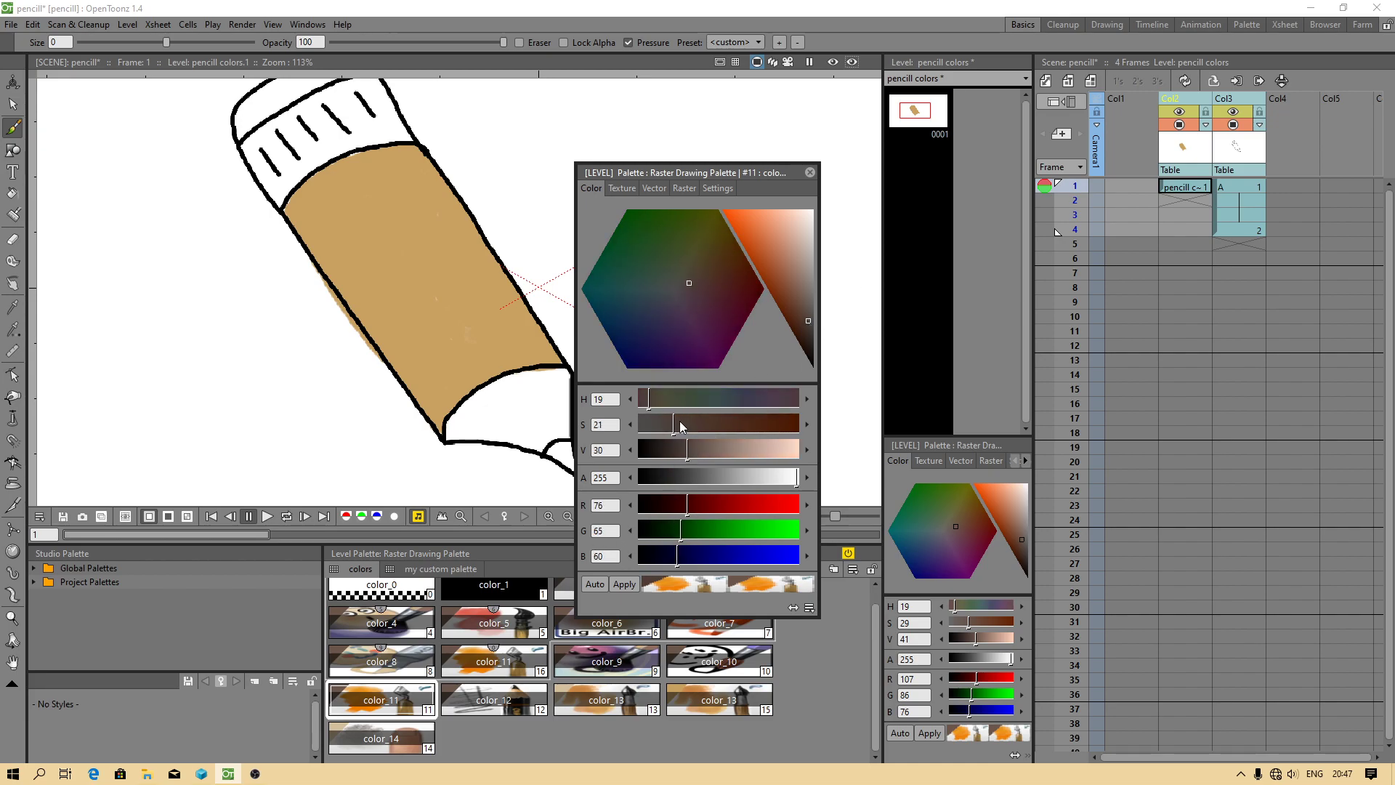
mouse_move(696, 450)
left_mouse_down()
mouse_move(716, 450)
mouse_move(684, 450)
left_mouse_up()
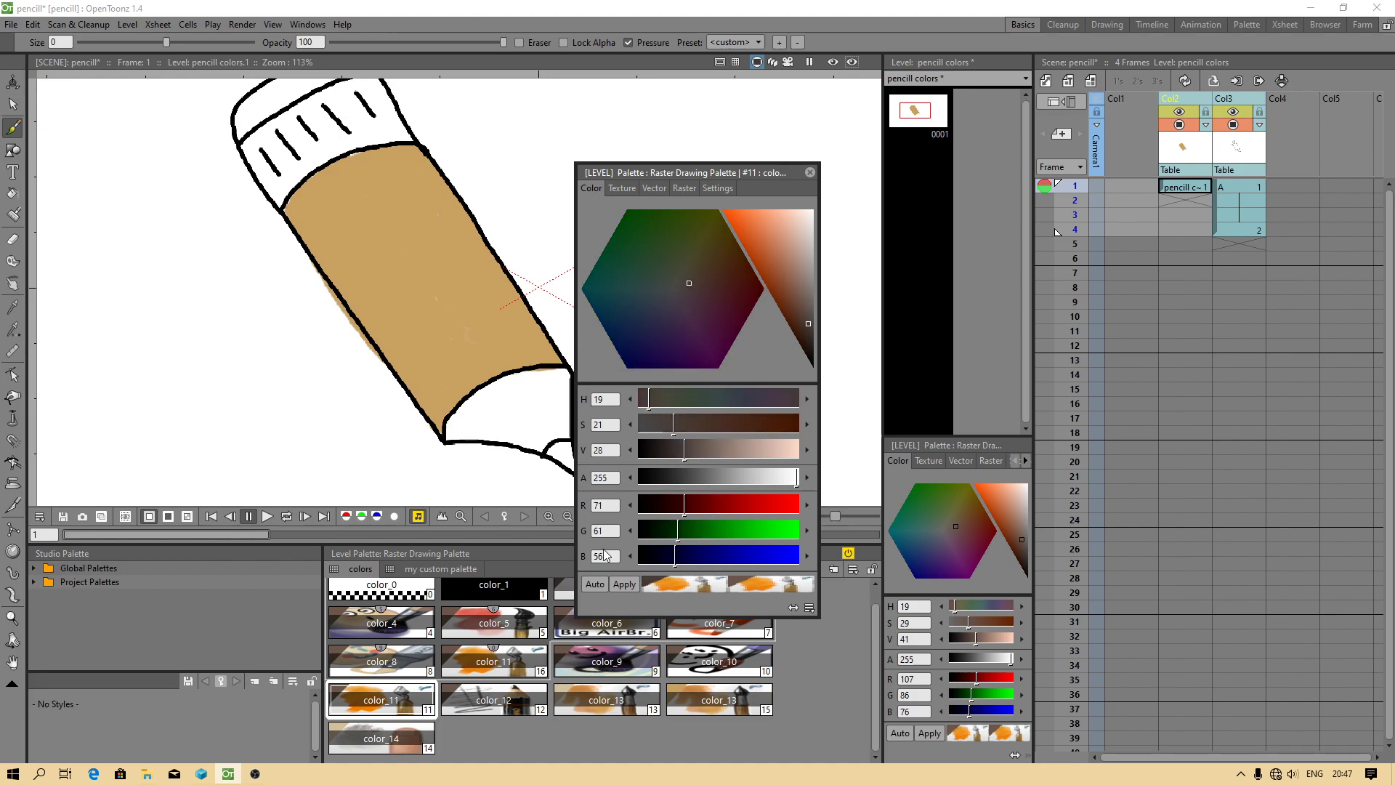
left_click(624, 585)
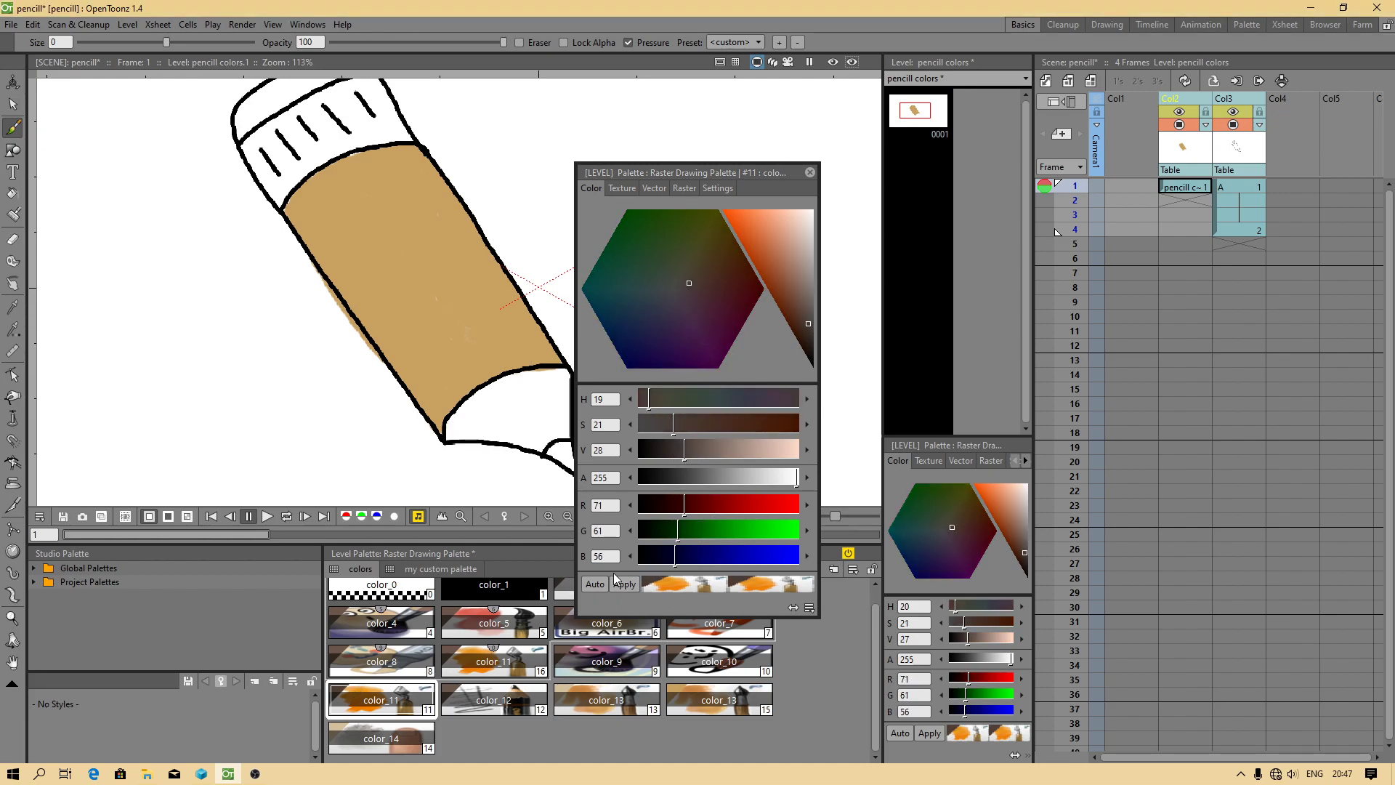
left_click(810, 173)
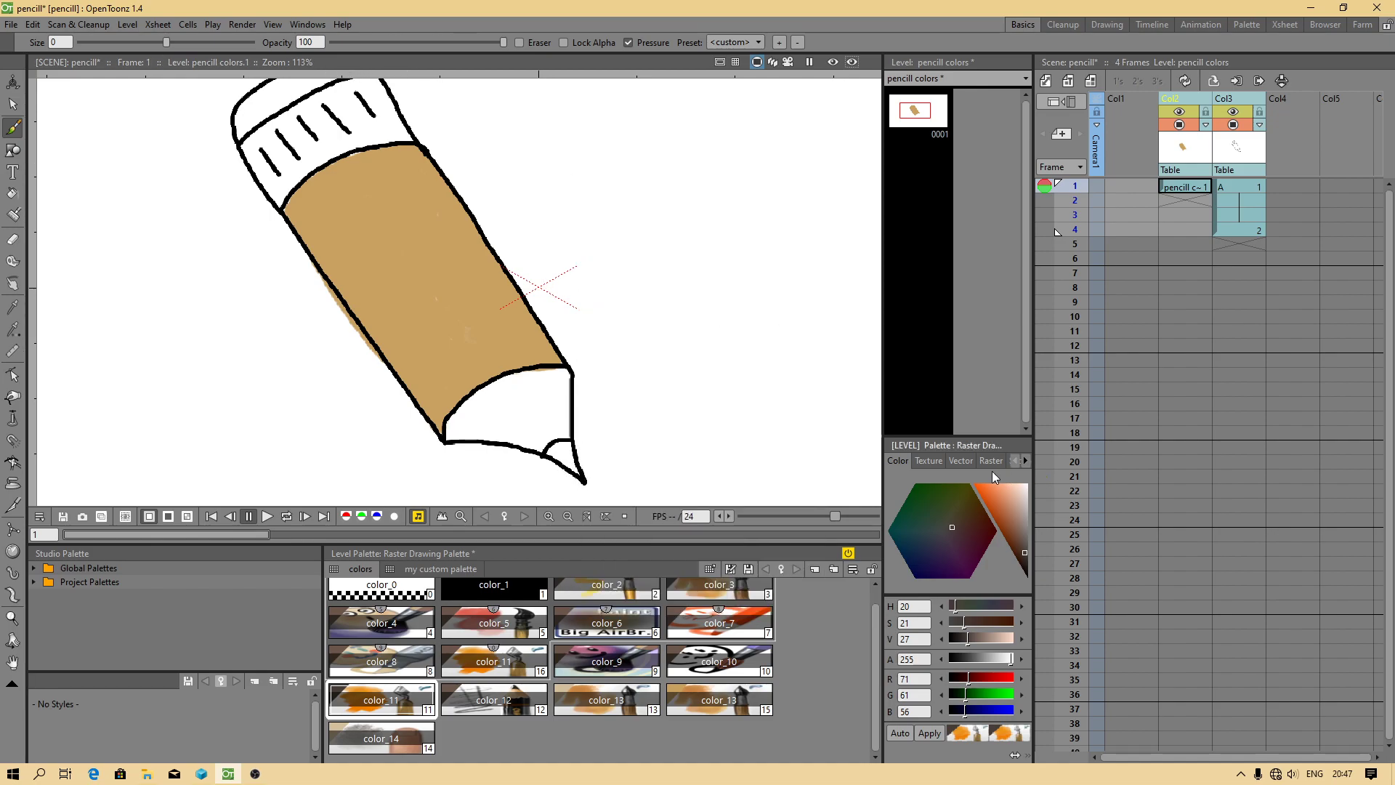
Set the Radius of the color_11 brush style (index 11) to 2.41 and apply it.
left_click(994, 464)
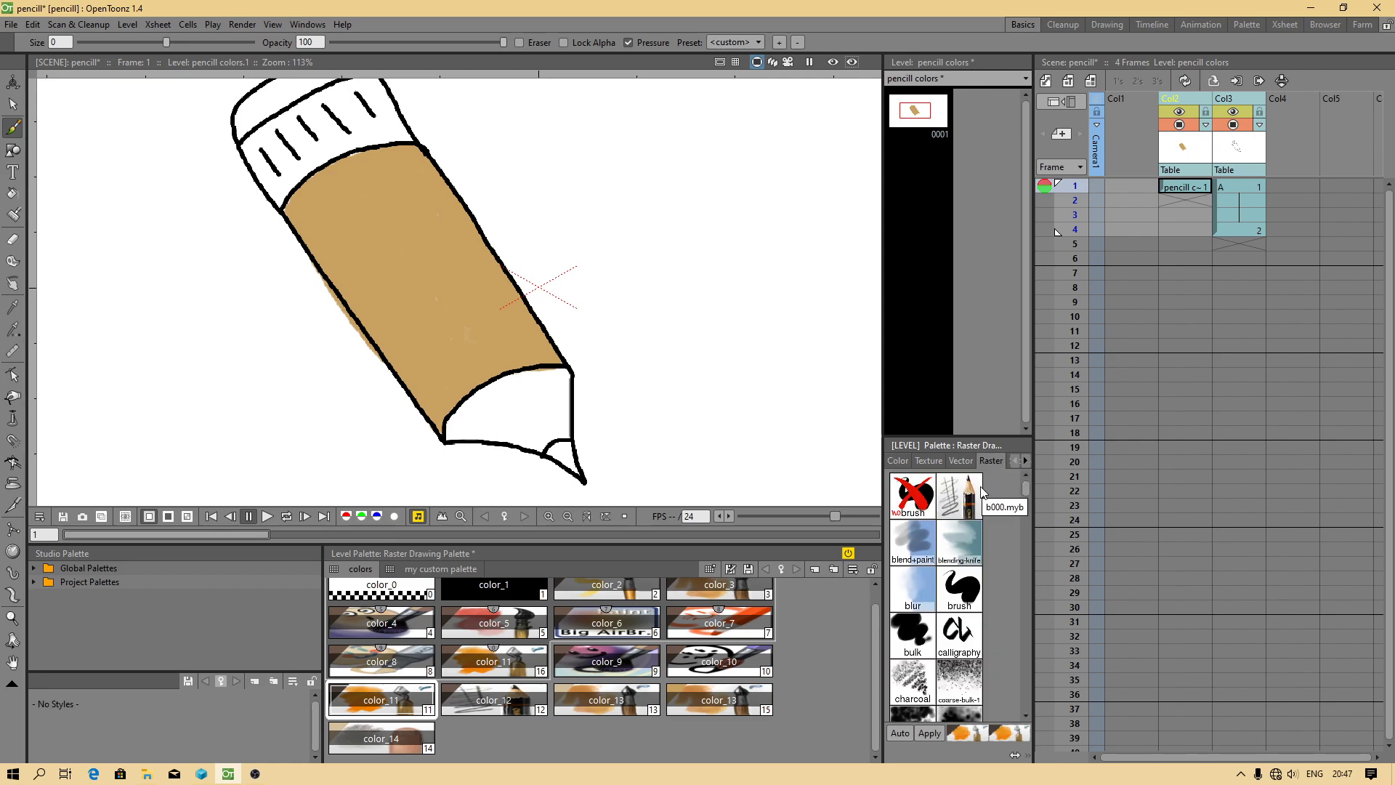
left_click(1026, 462)
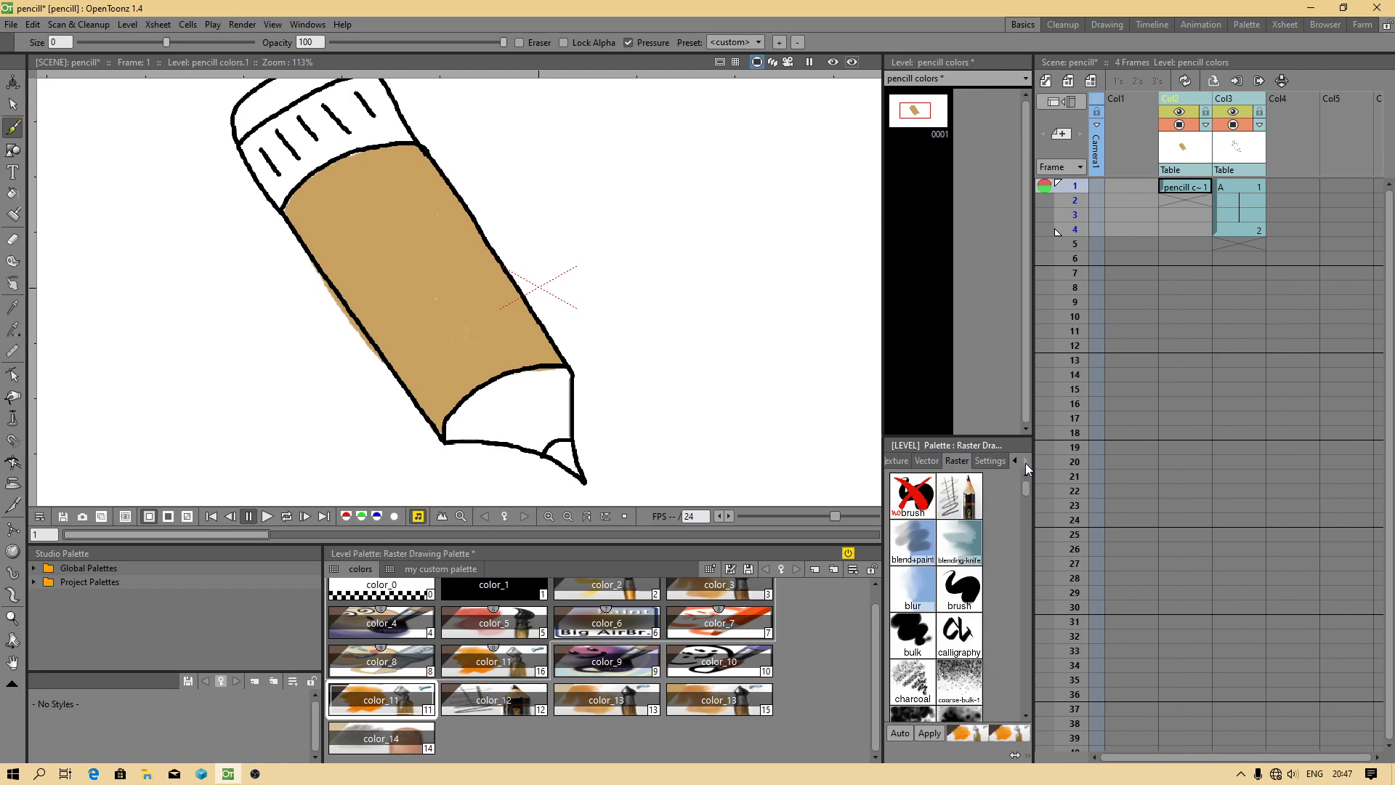
left_click(990, 463)
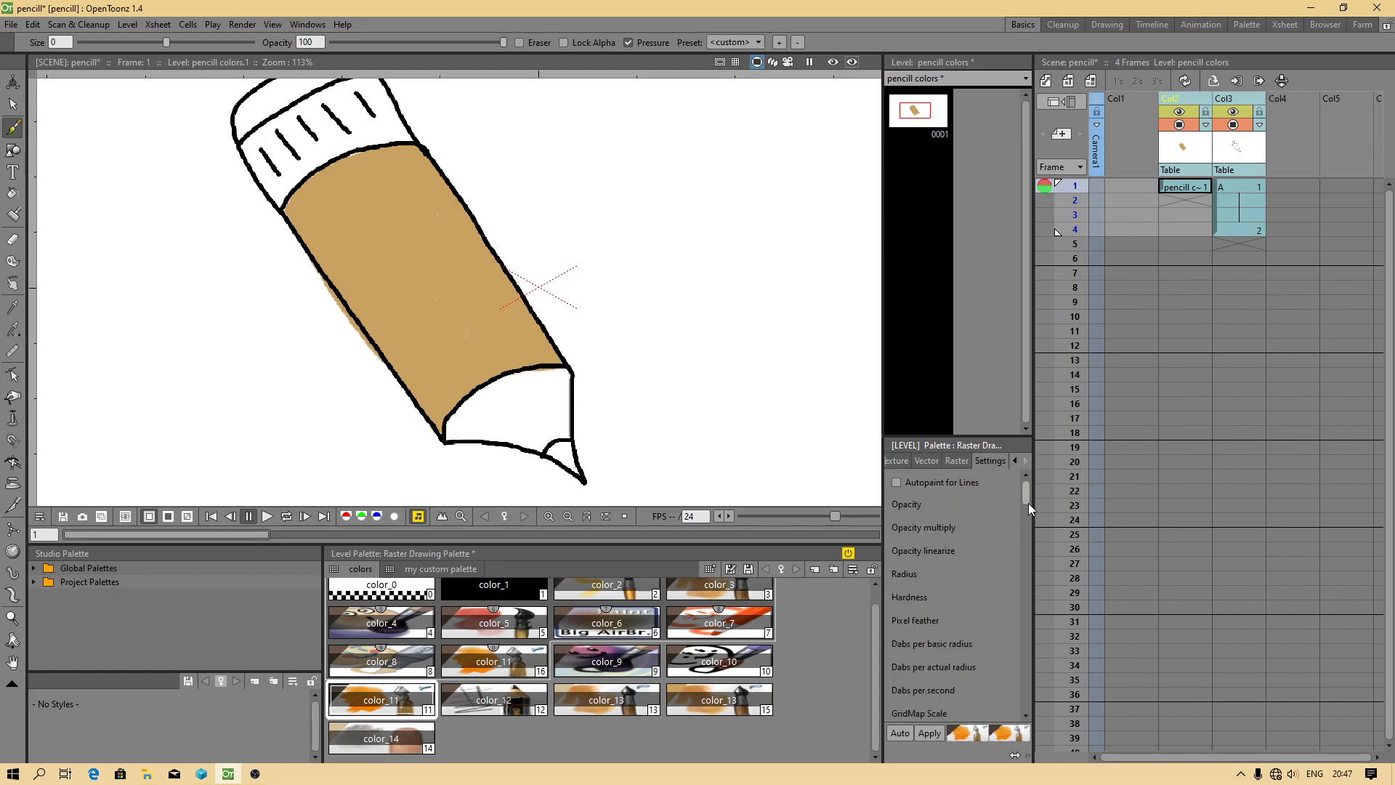
left_click_drag(1032, 501, 1105, 497)
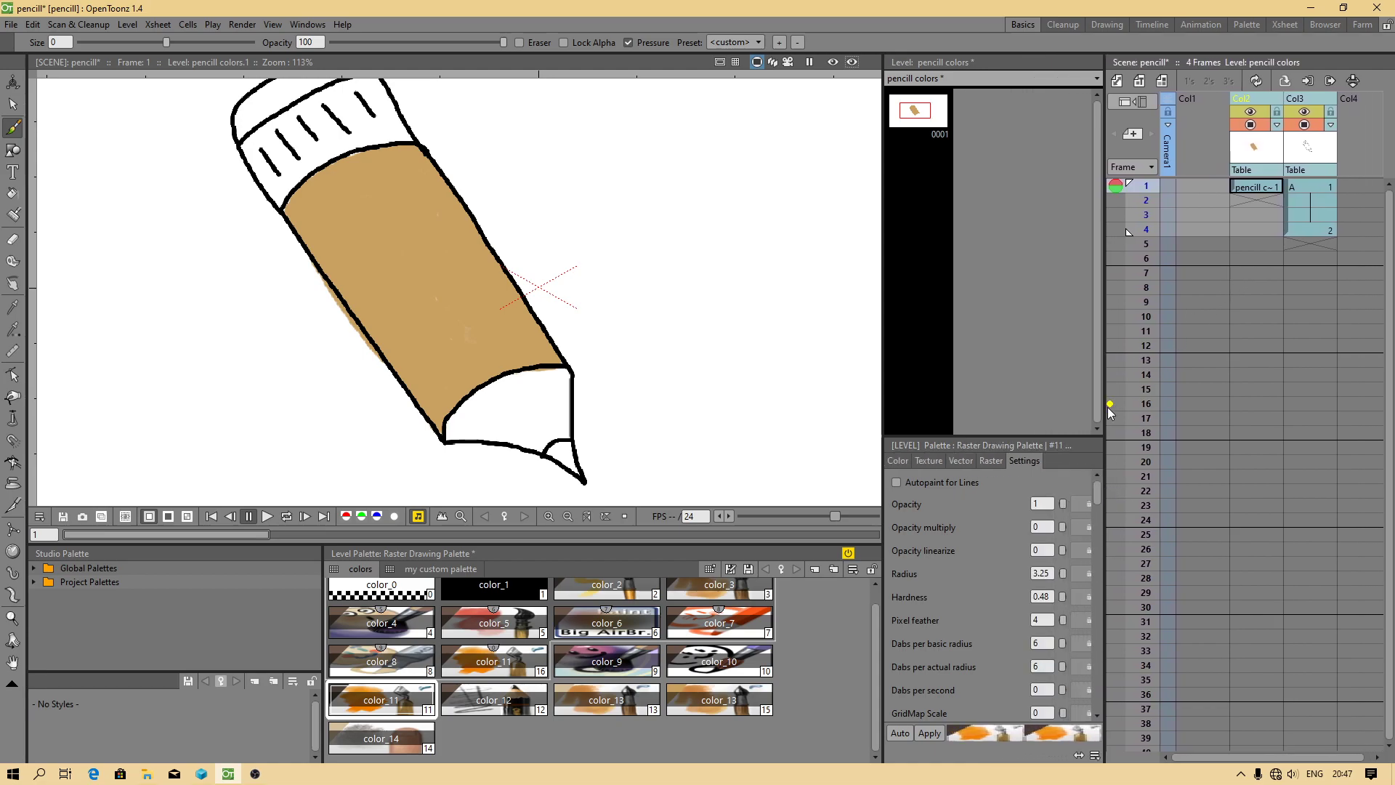
left_click_drag(1105, 409, 1097, 411)
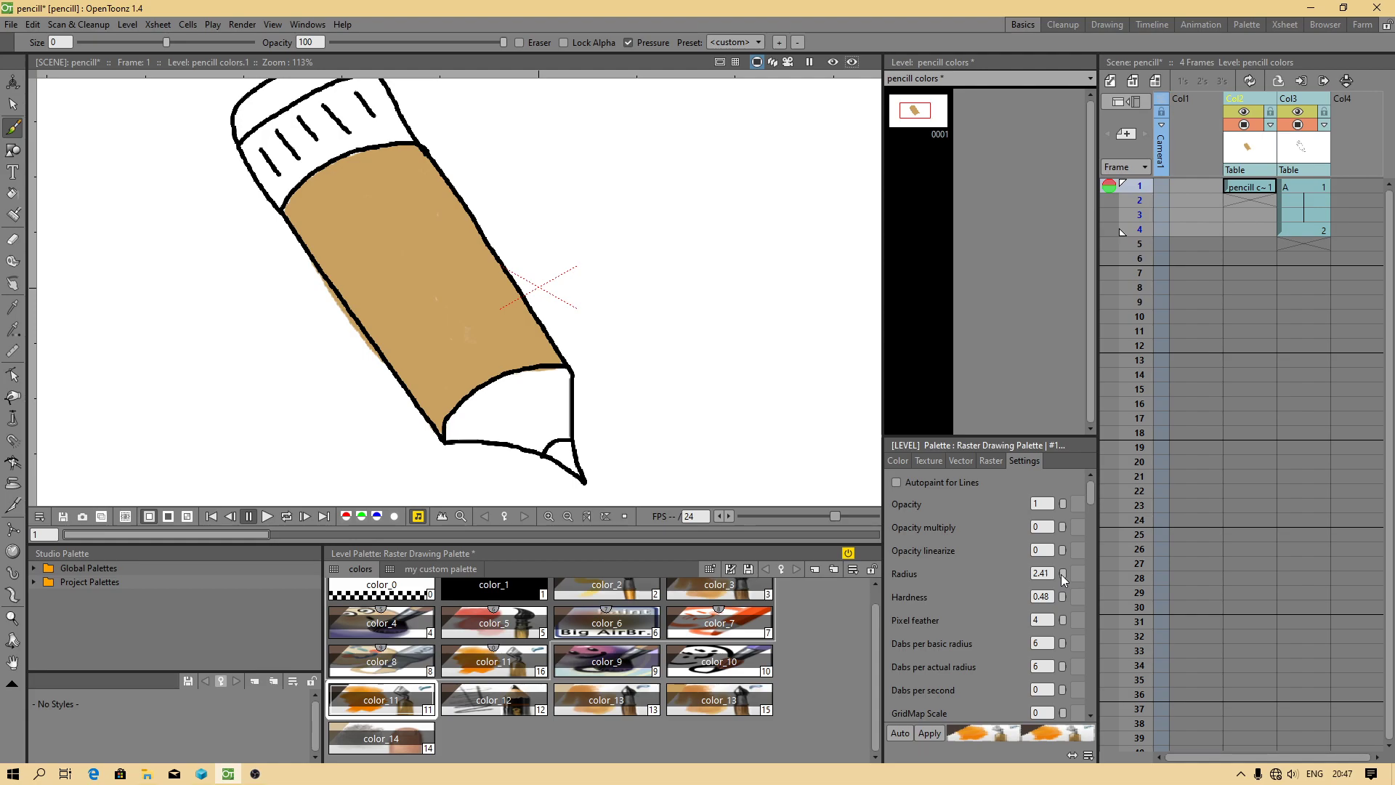
left_click(940, 733)
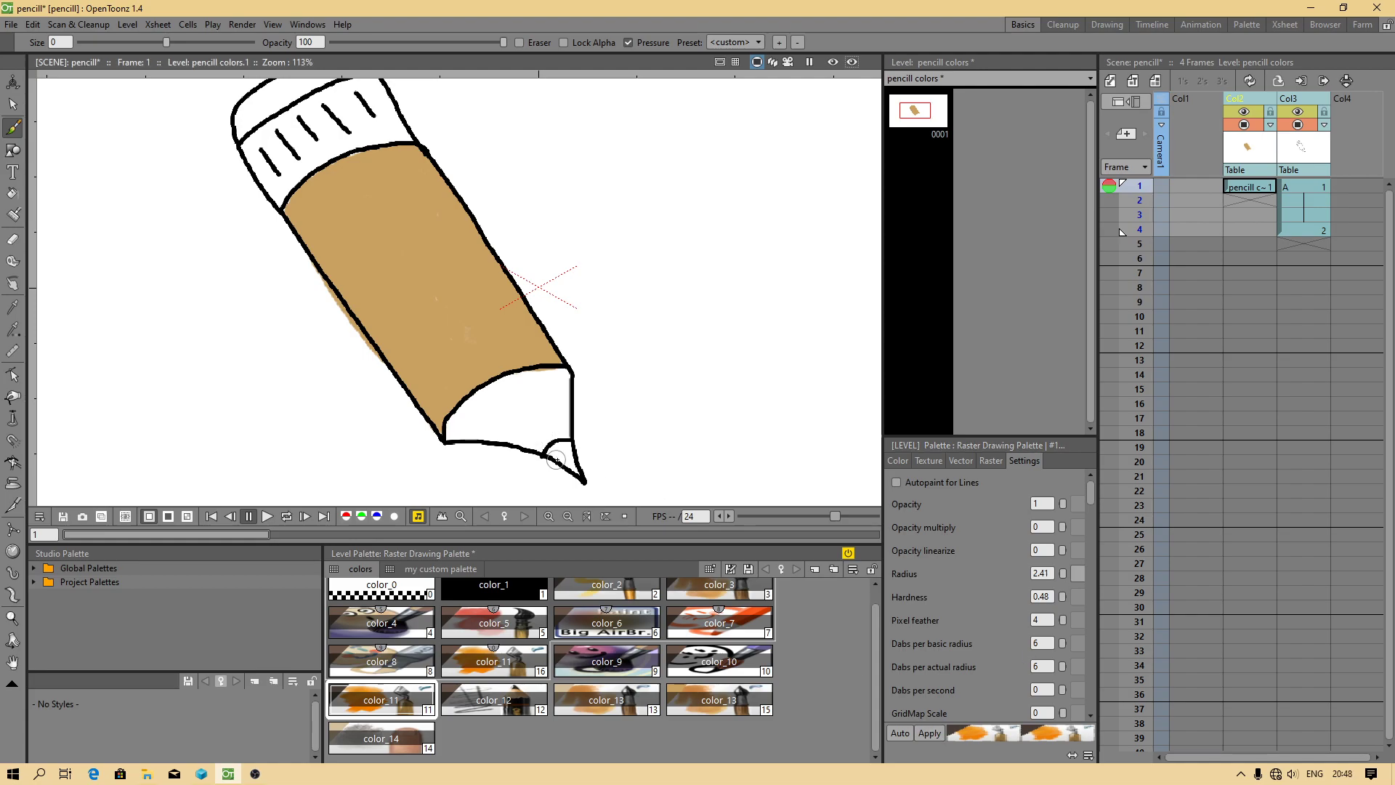
mouse_move(552, 454)
left_mouse_down()
mouse_move(574, 471)
mouse_move(561, 445)
left_mouse_up()
key("ctrl+z")
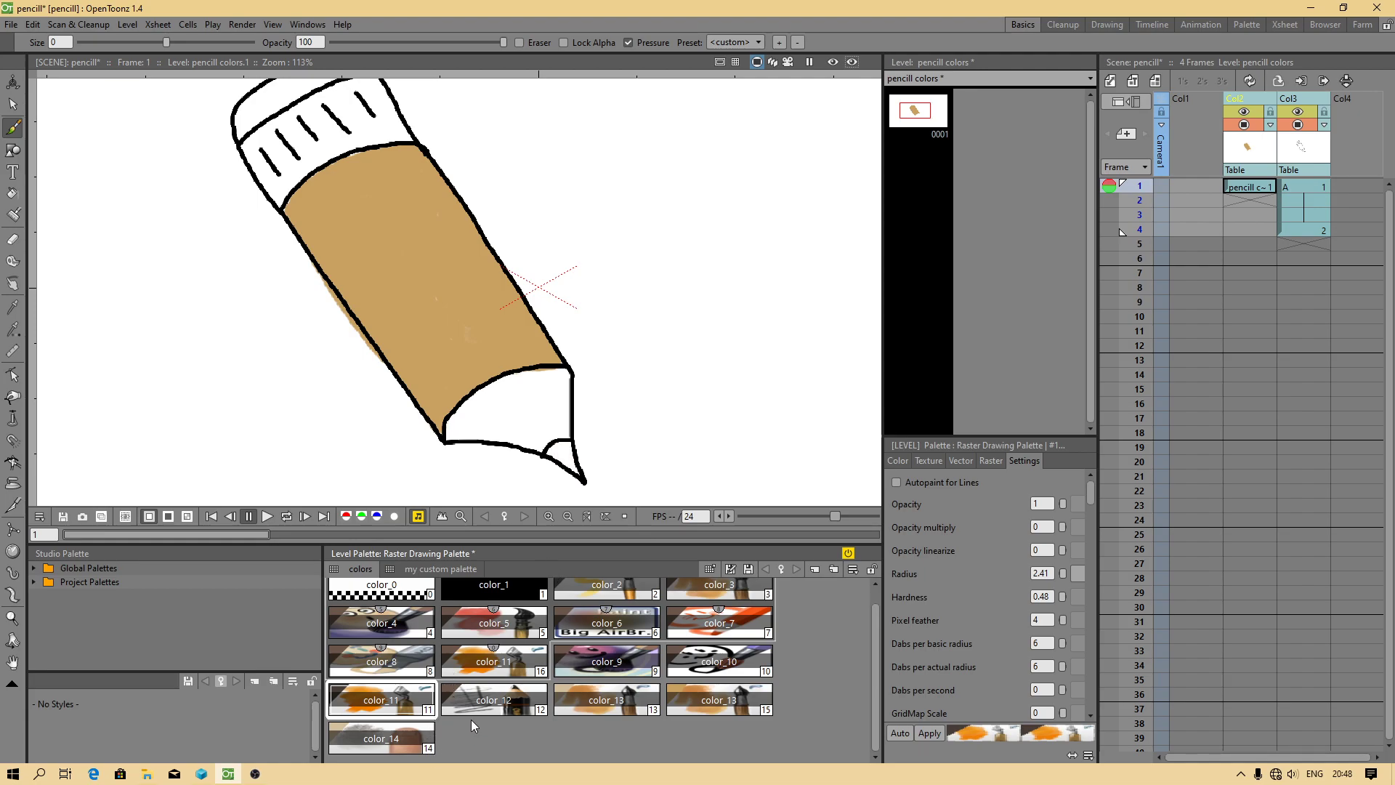
left_click(683, 709)
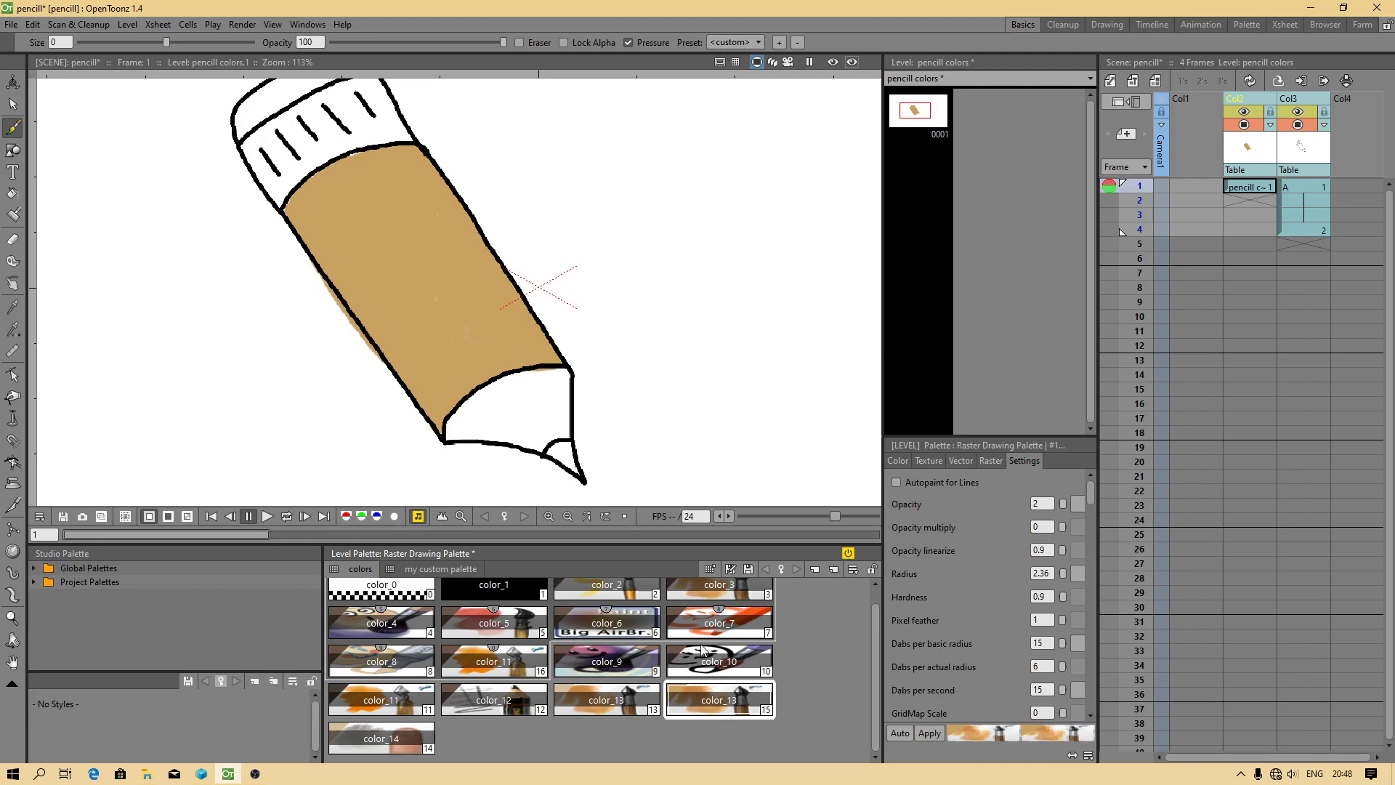
left_click(688, 618)
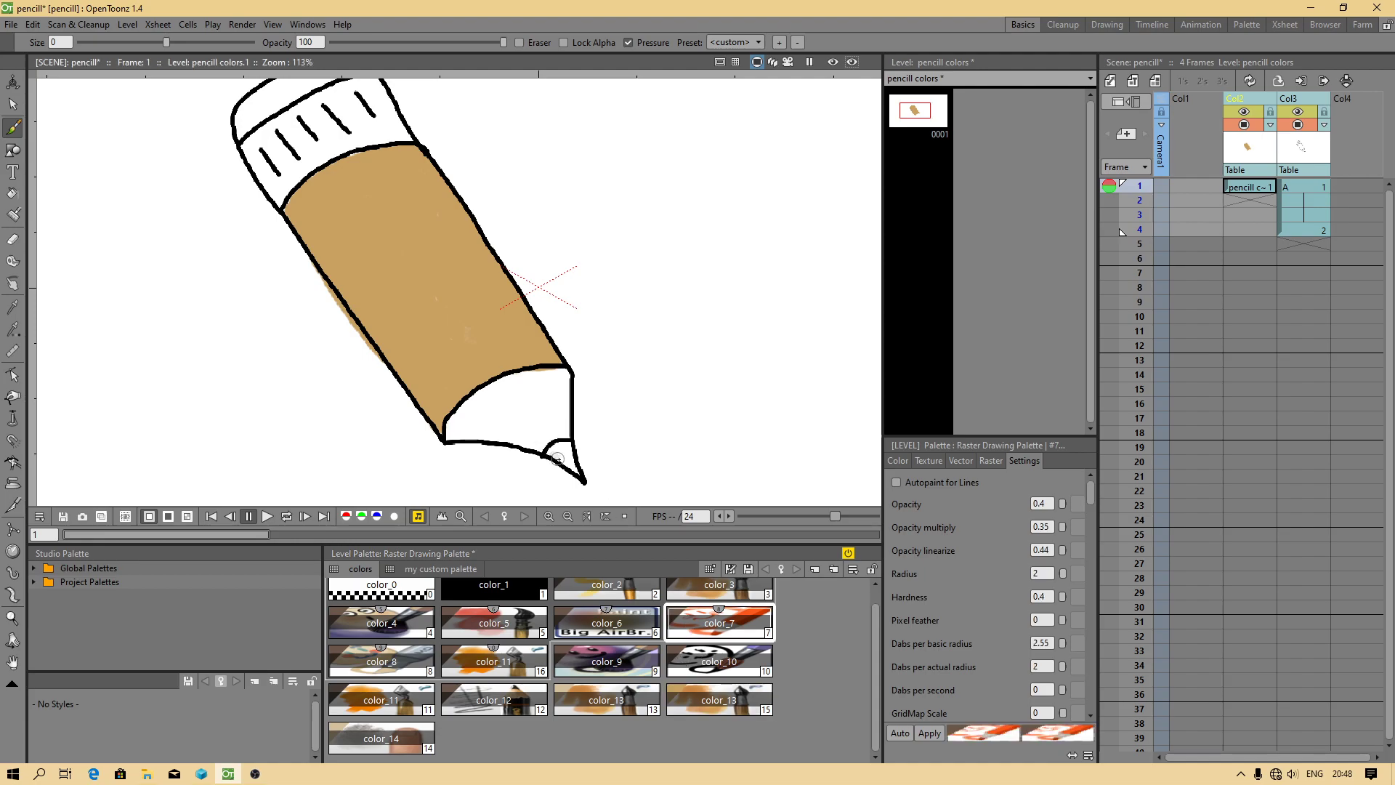
left_click(401, 620)
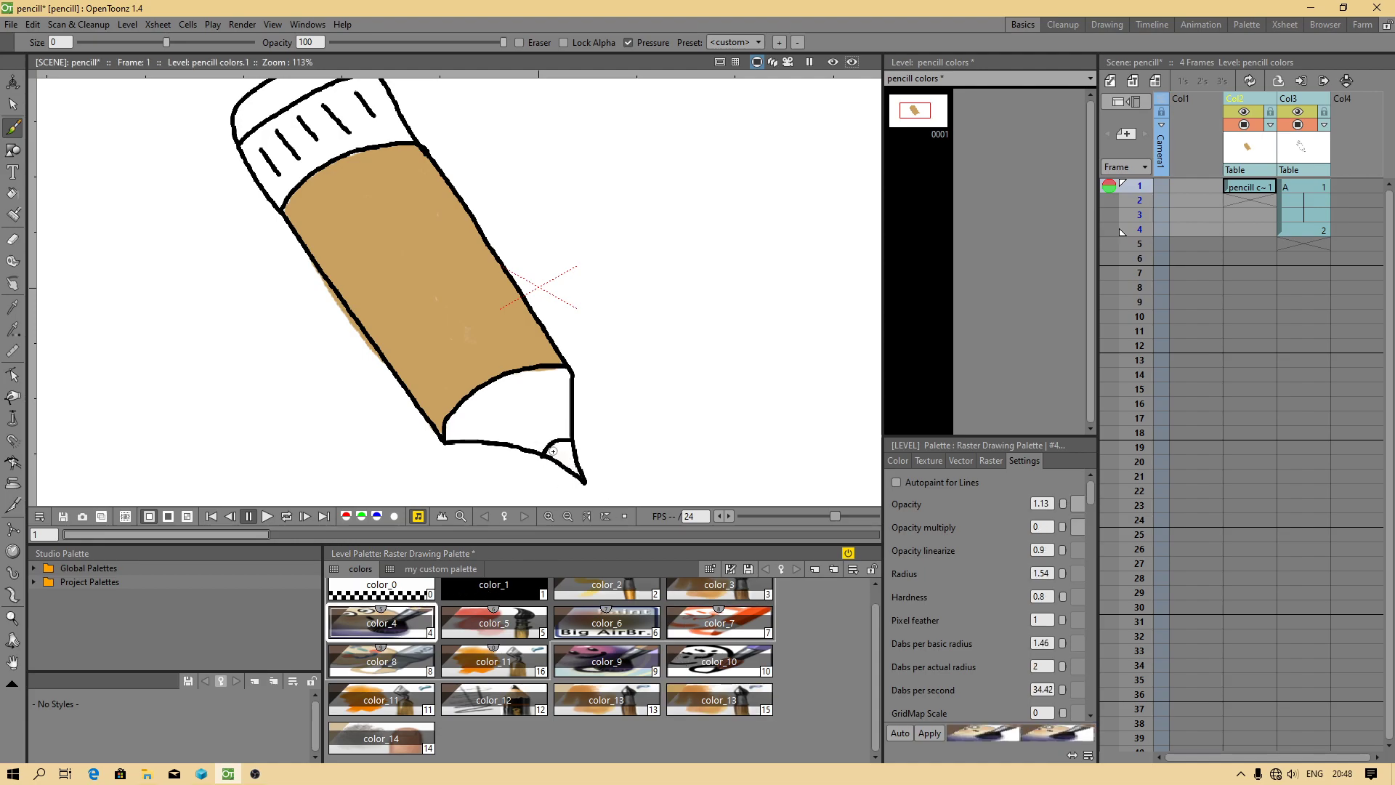
left_click(387, 668)
Set the Opacity of the color_11 brush style (index 11) to 2 and fill the pencil's lead tip with it.
left_click(390, 697)
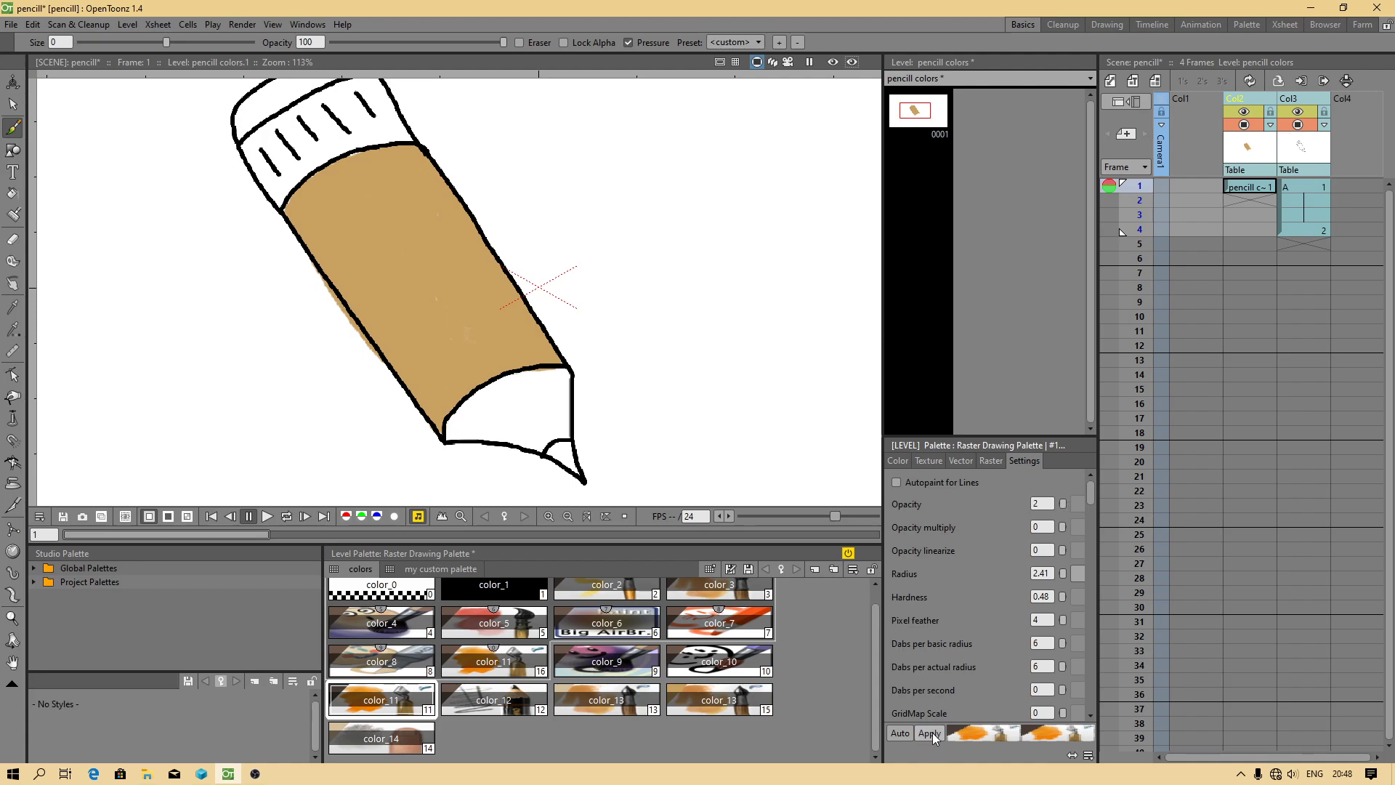
mouse_move(559, 451)
left_mouse_down()
mouse_move(571, 468)
mouse_move(561, 444)
mouse_move(552, 455)
mouse_move(564, 454)
left_mouse_up()
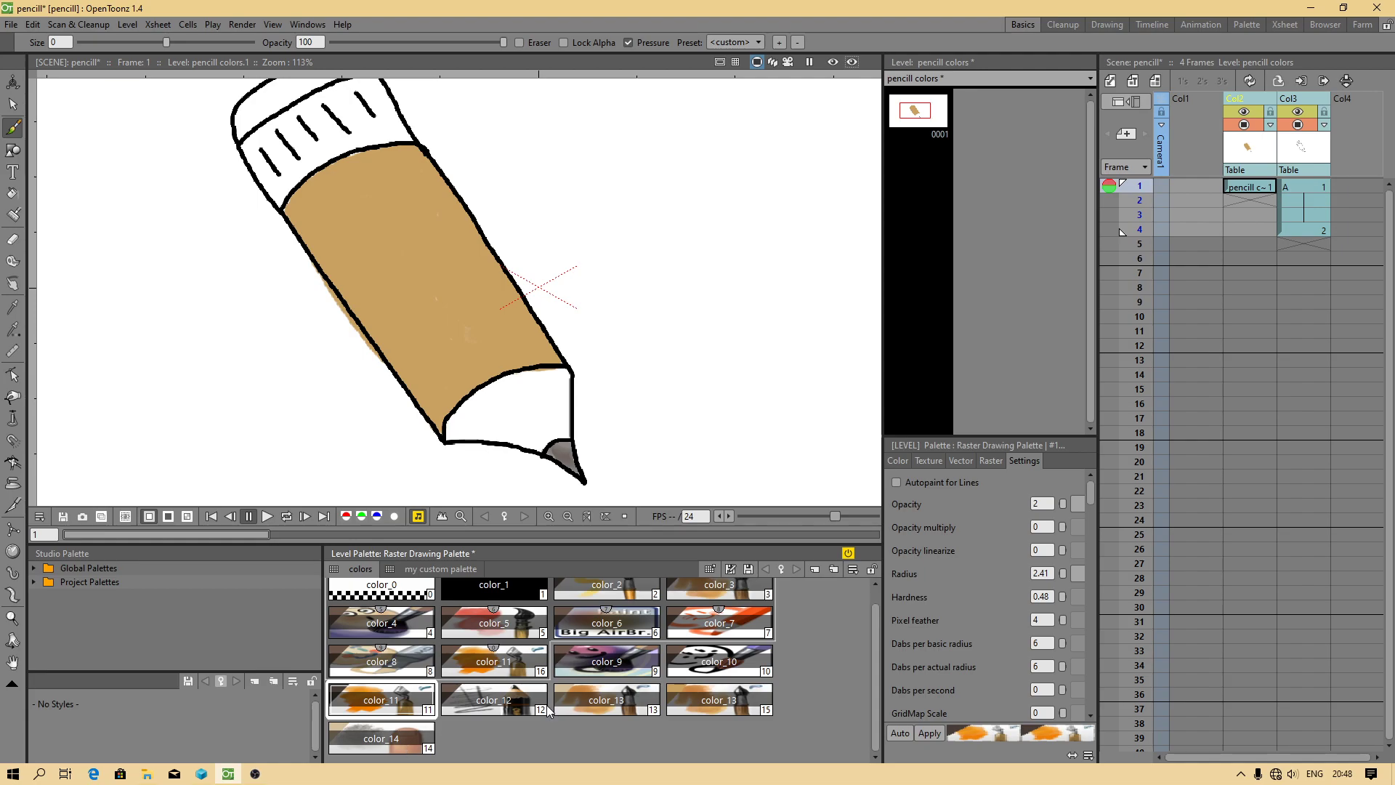
left_click(476, 716)
left_click_drag(509, 365, 422, 356)
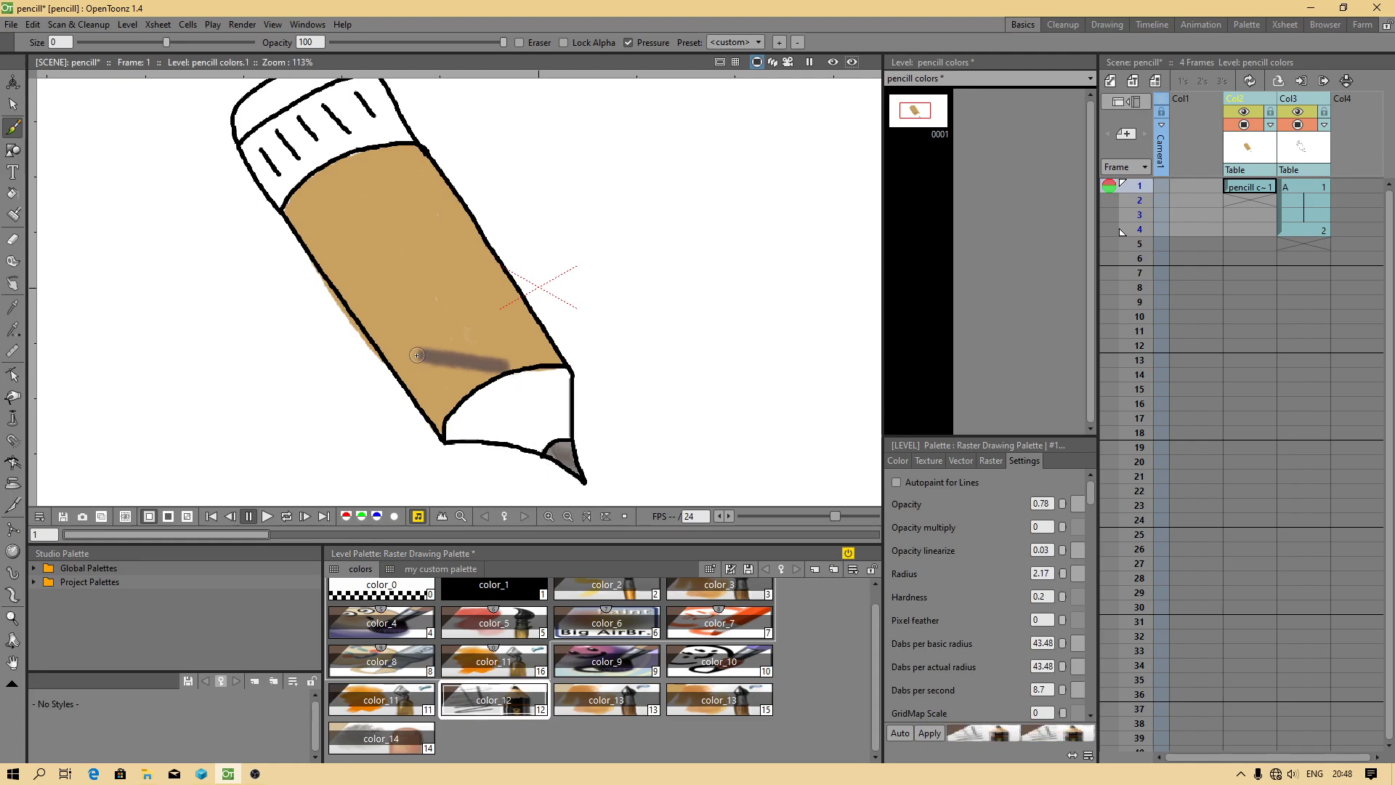
key("ctrl+z")
scroll(665, 618, "up", 1)
left_click(632, 610)
mouse_move(418, 275)
left_mouse_down()
mouse_move(458, 348)
mouse_move(429, 305)
mouse_move(458, 335)
left_mouse_up()
key("ctrl+z")
left_click(719, 610)
key("ctrl+z")
scroll(633, 676, "down", 1)
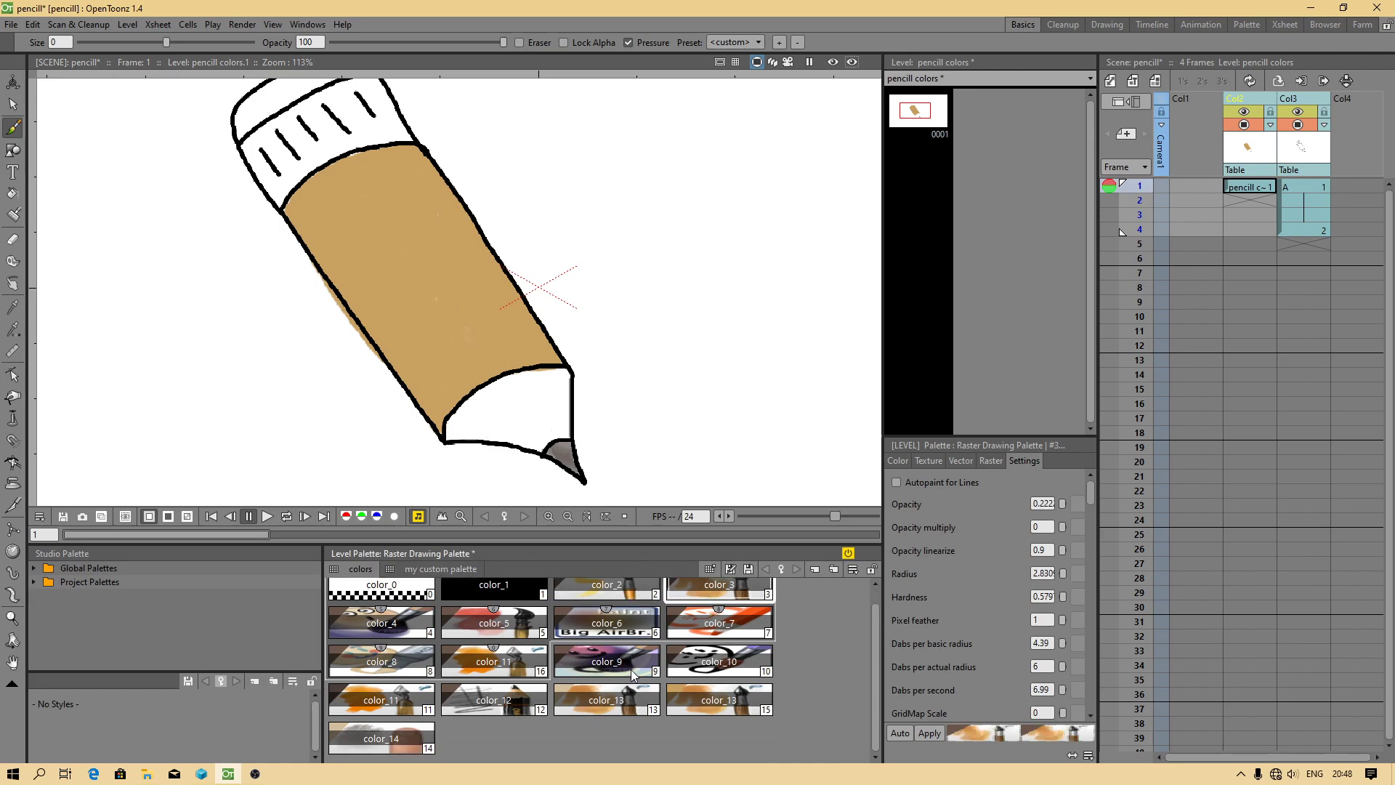
left_click(494, 661)
mouse_move(382, 248)
left_mouse_down()
mouse_move(418, 290)
mouse_move(400, 250)
left_mouse_up()
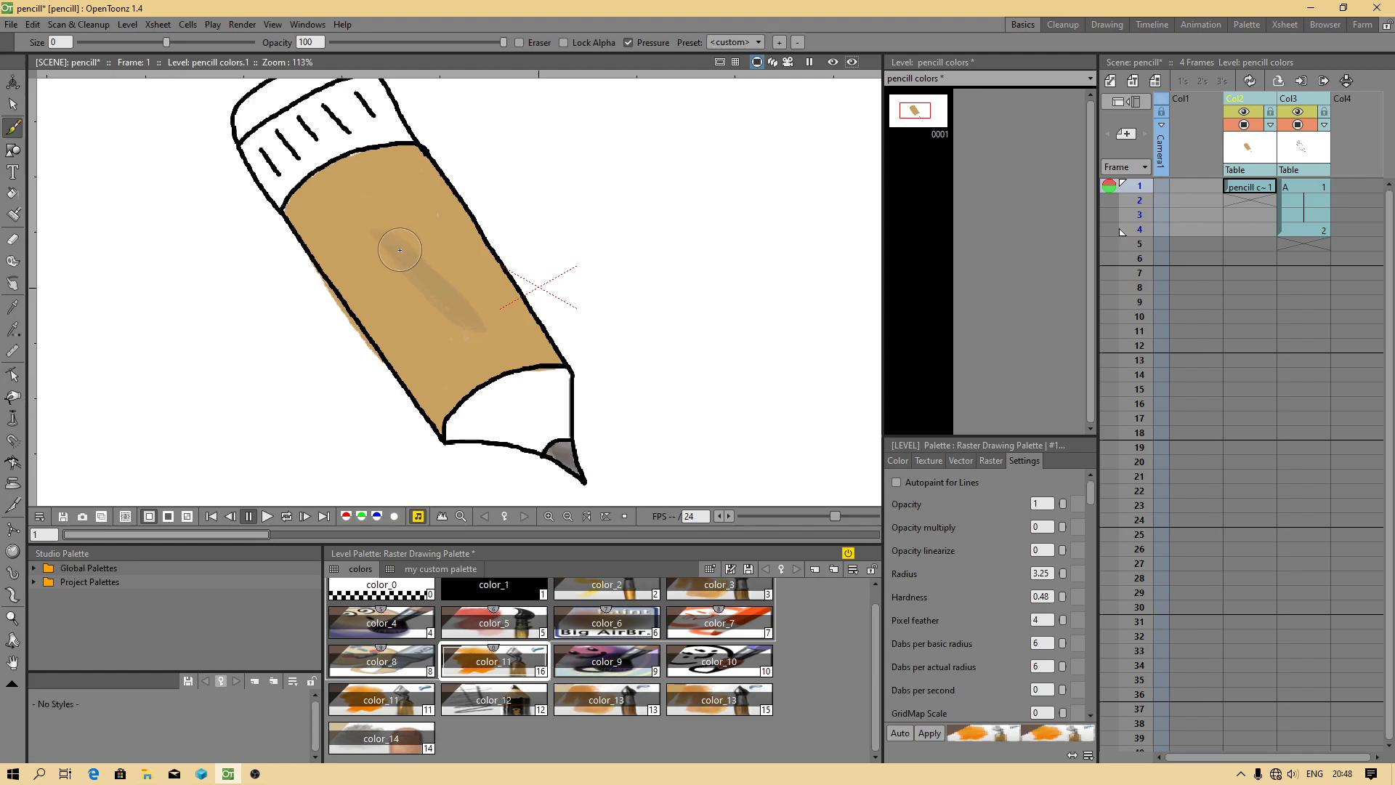
key("ctrl+z")
left_click(691, 702)
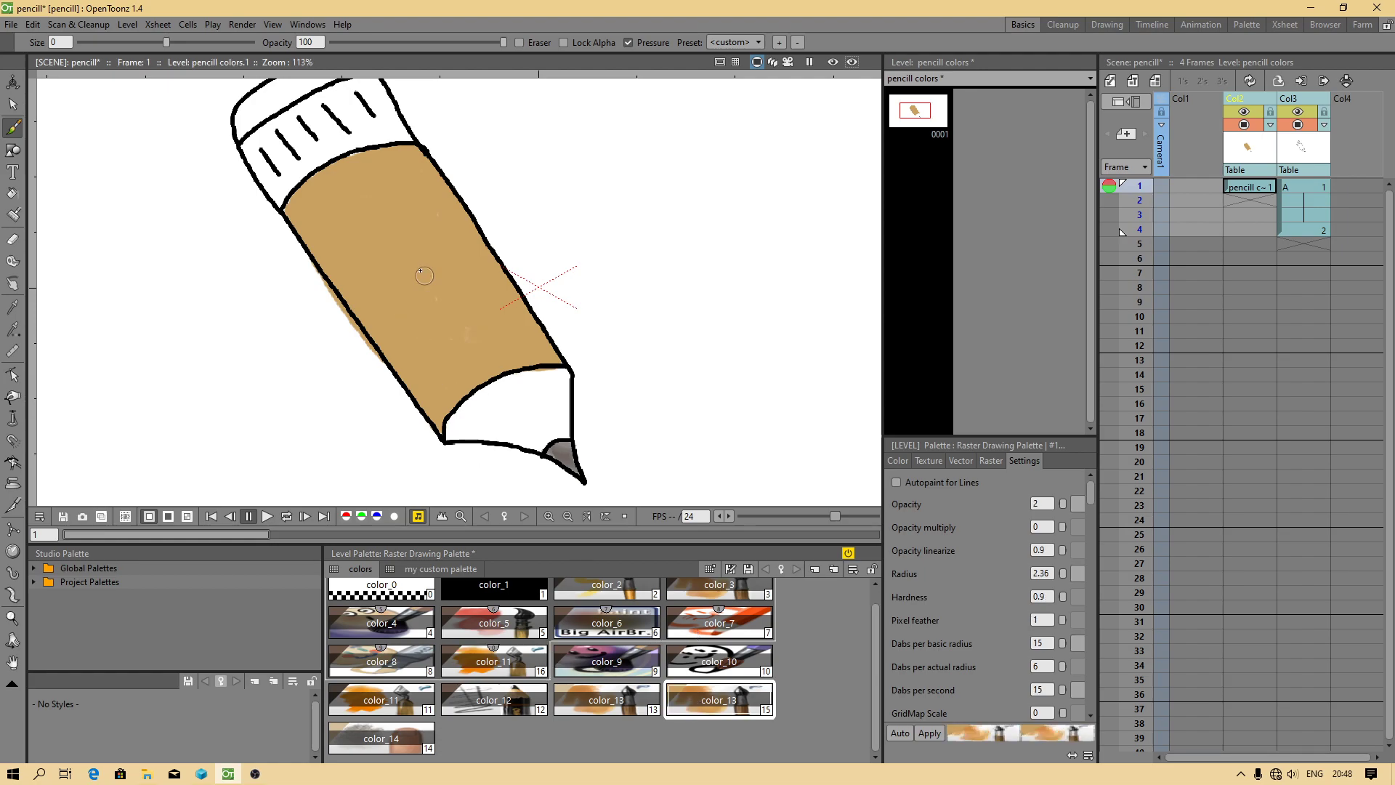
left_click_drag(527, 299, 705, 294)
key("ctrl+z")
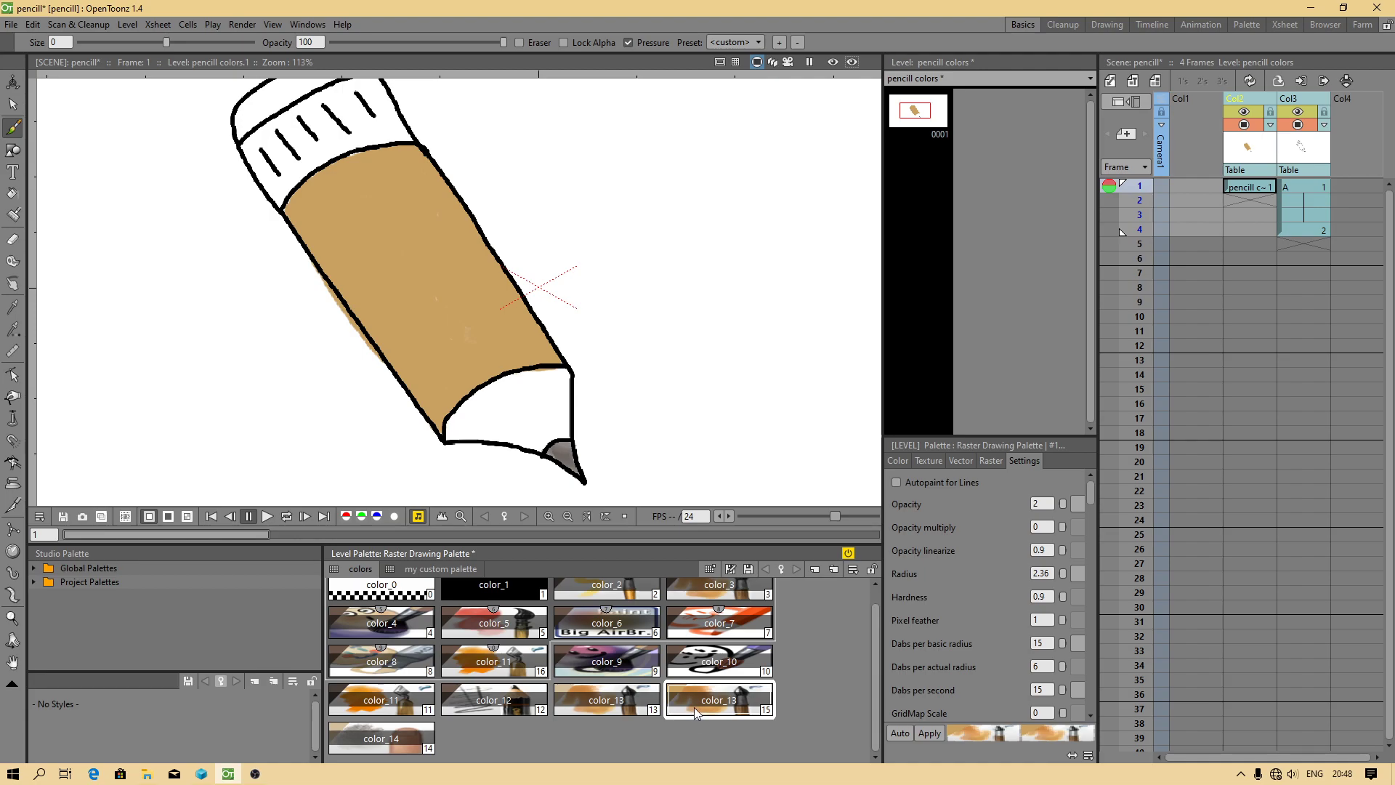
left_click(603, 702)
mouse_move(424, 247)
left_mouse_down()
mouse_move(551, 316)
mouse_move(608, 312)
left_mouse_up()
key("ctrl+z")
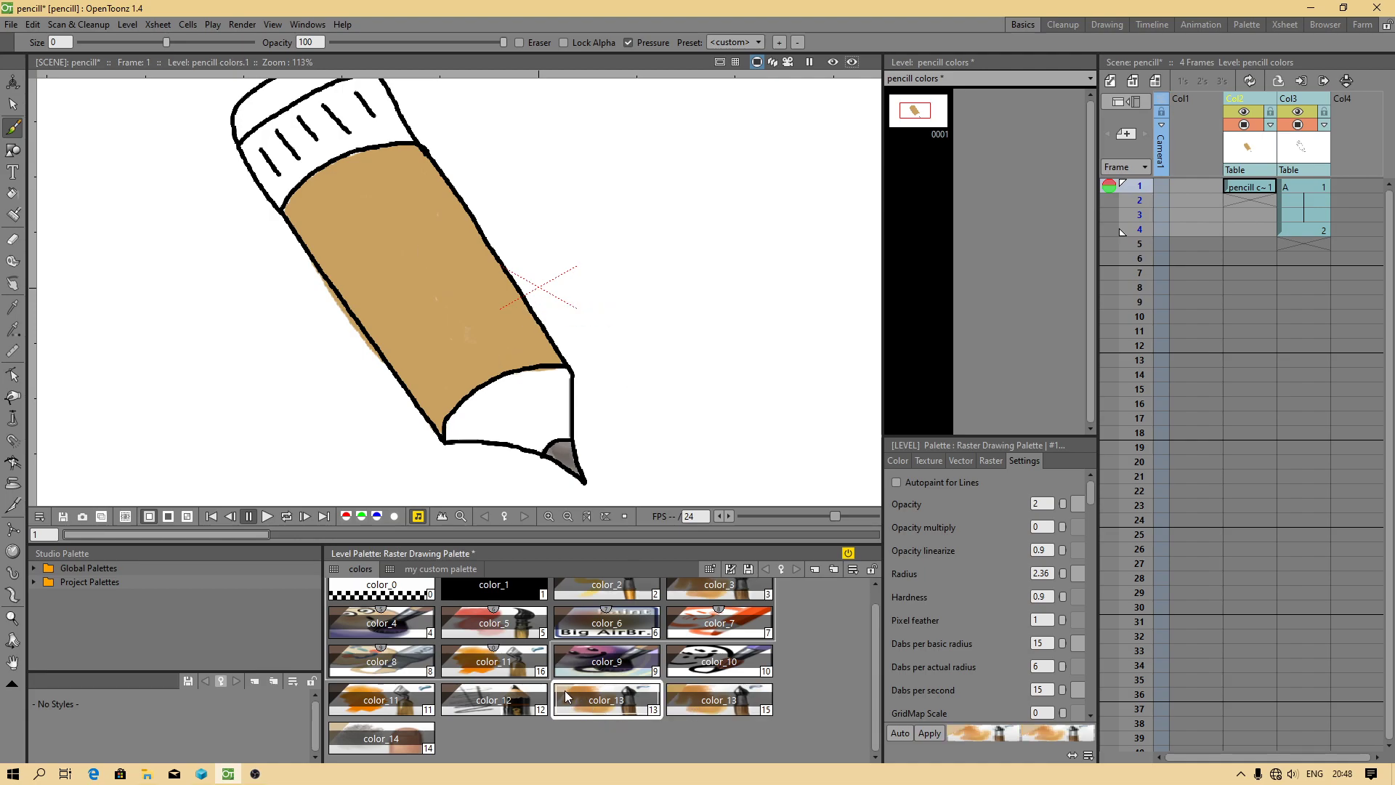
Duplicate the light brown color_13 brush style (index 15) in the level palette, just before color_14.
left_click(696, 711)
right_click(703, 708)
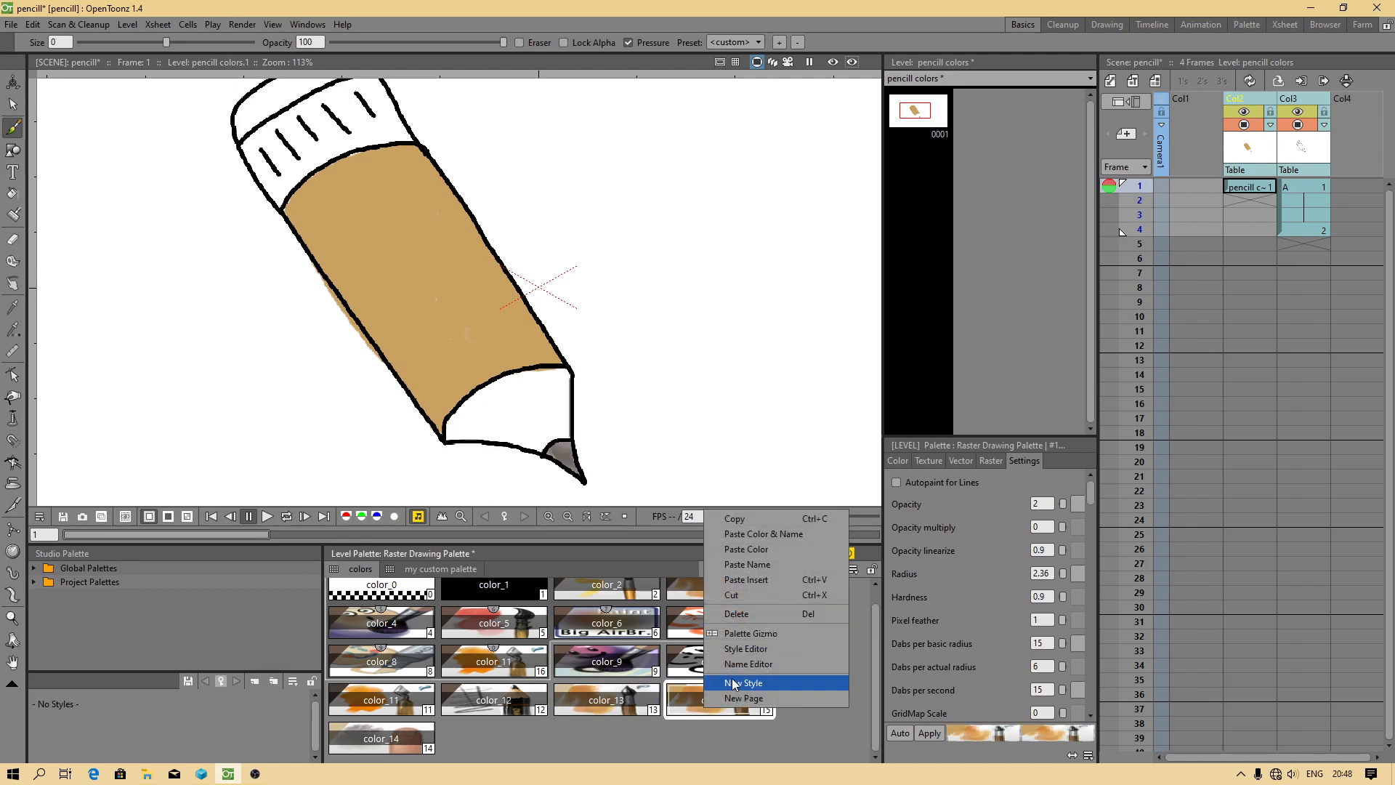
left_click(740, 519)
right_click(650, 741)
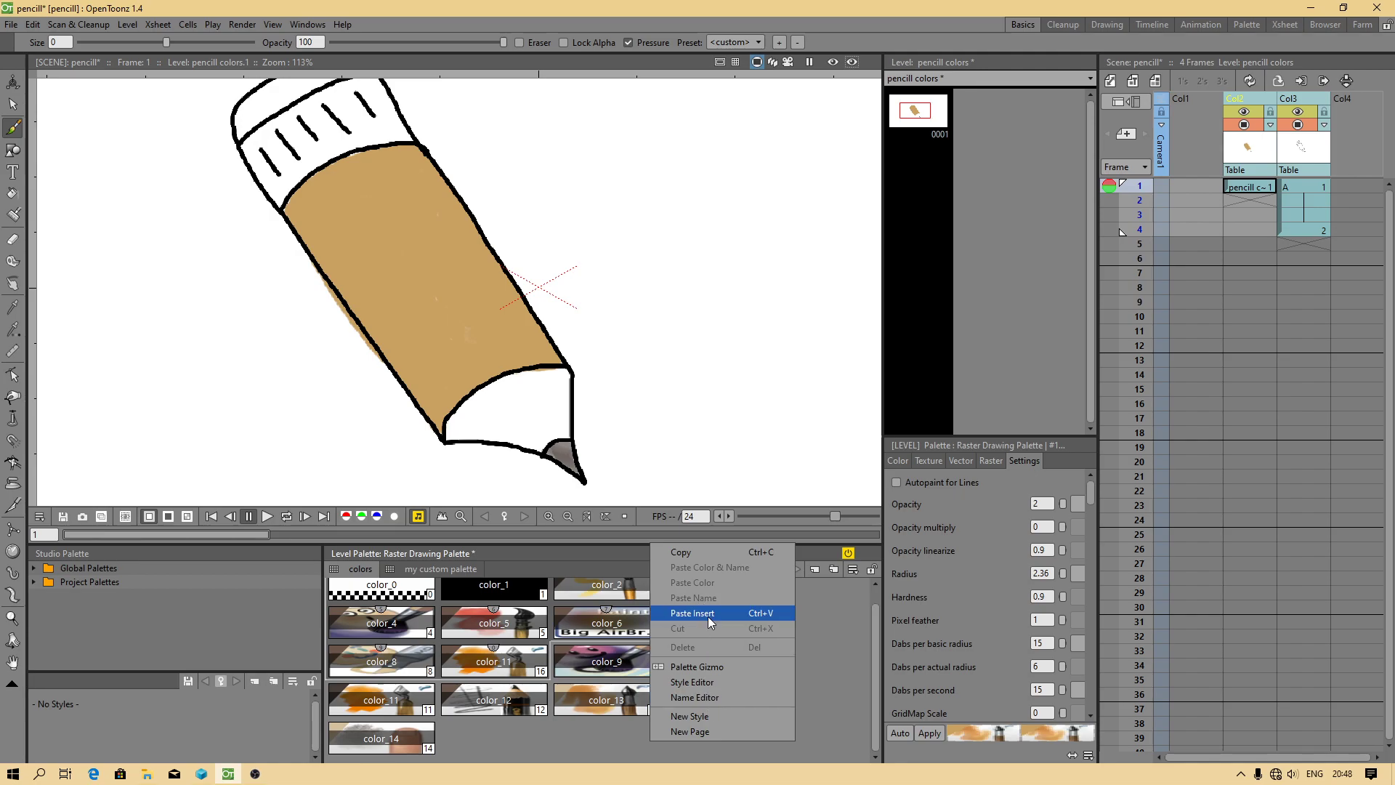
left_click(693, 613)
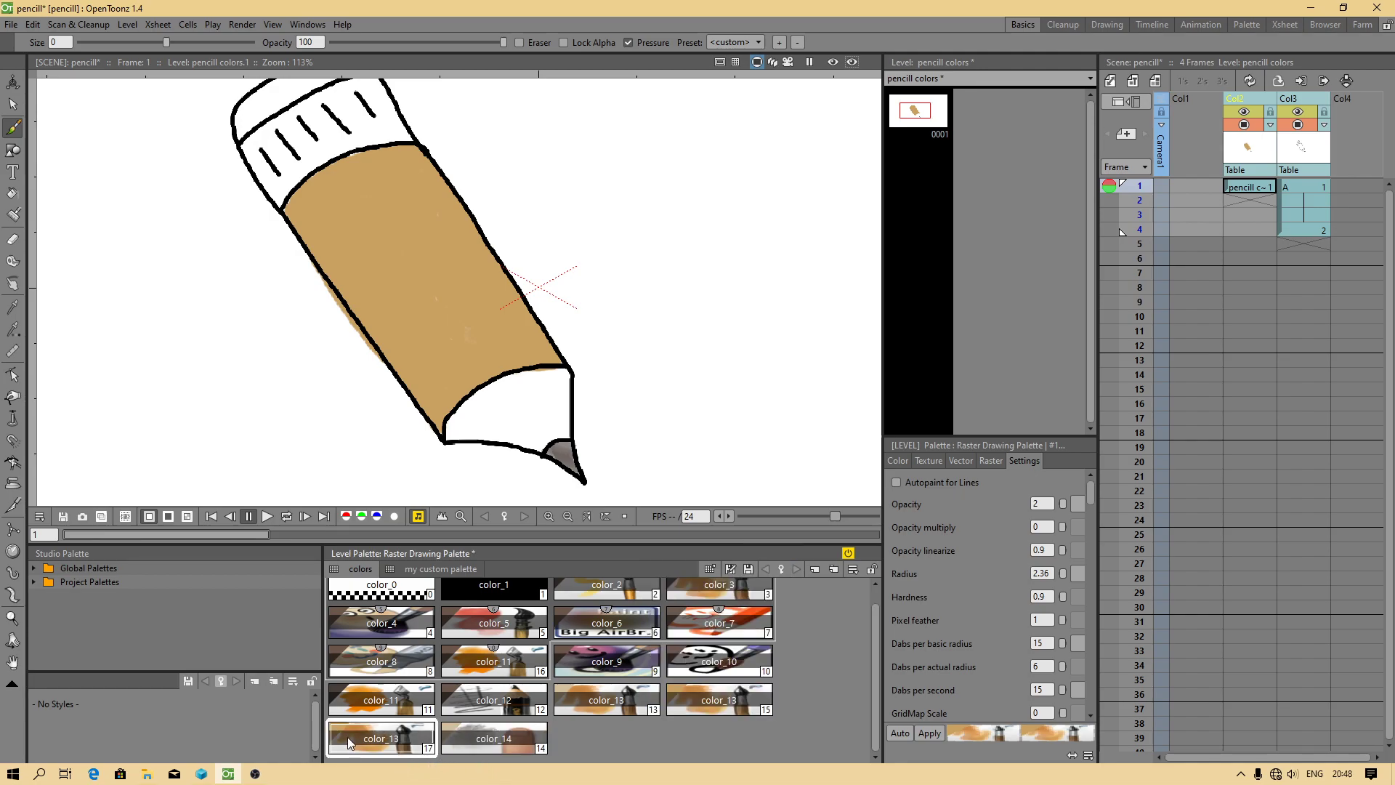
Change the duplicated color_13 brush style (index 17) to a darker brown, RGB 178, 128, 84.
double_click(336, 731)
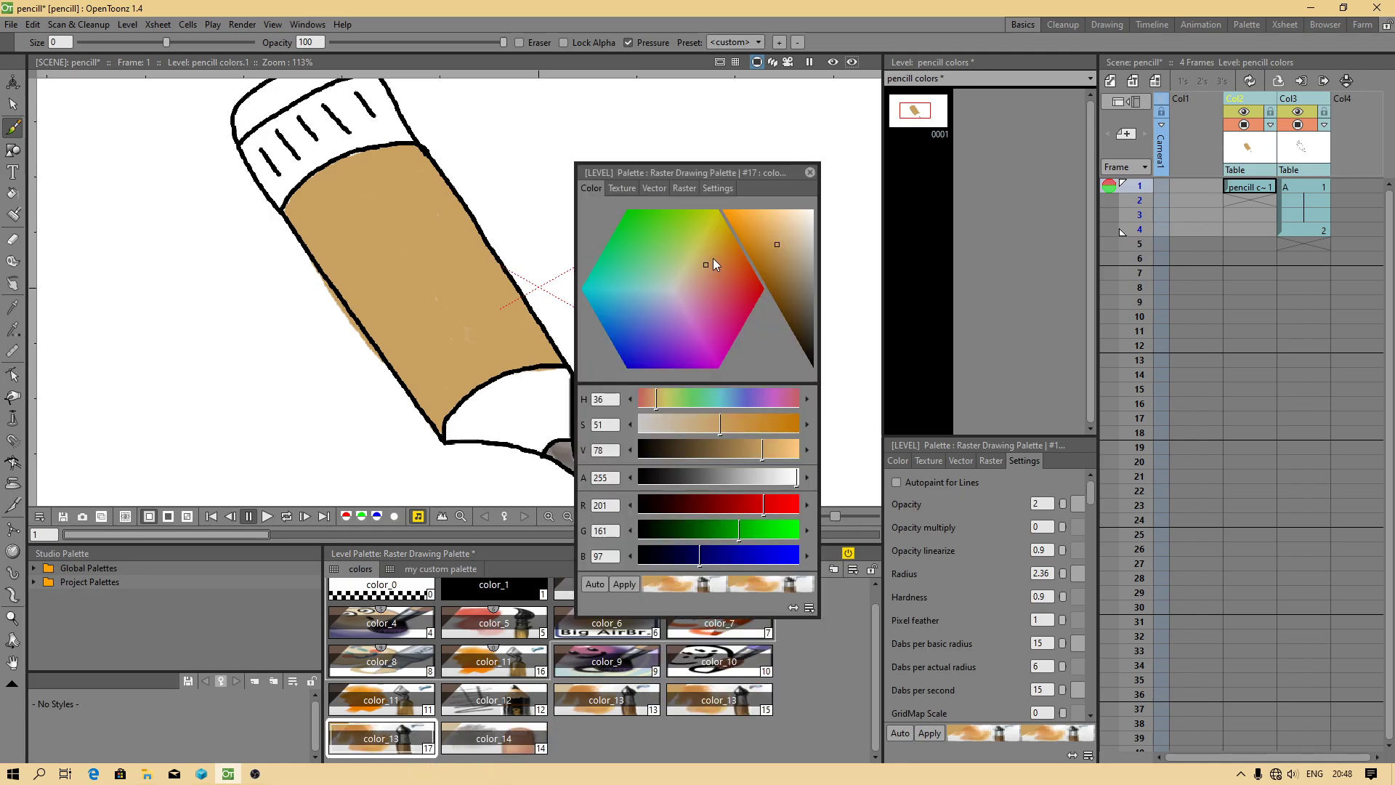
left_click(718, 265)
left_click(780, 256)
left_click(723, 419)
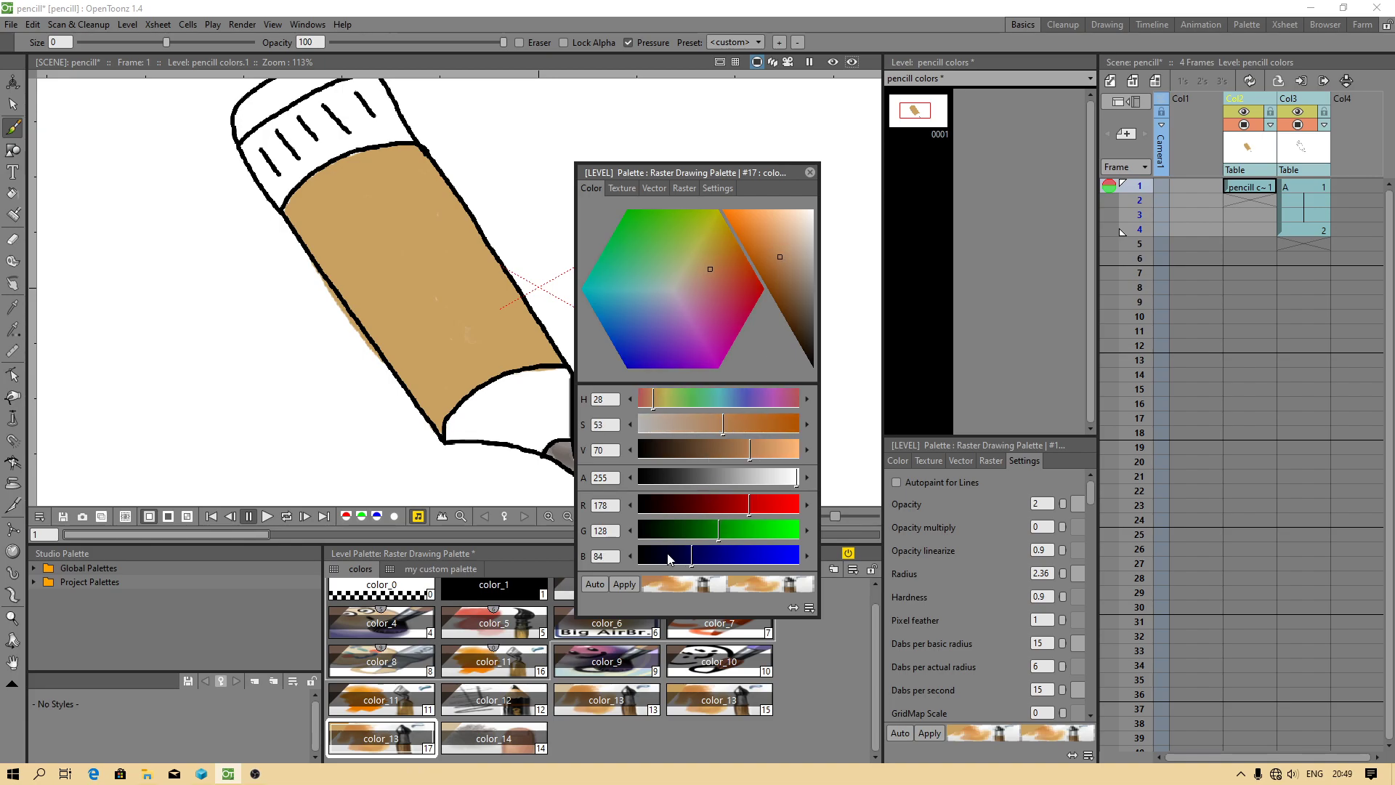
left_click(811, 173)
scroll(323, 139, "down", 2)
scroll(294, 98, "up", 2)
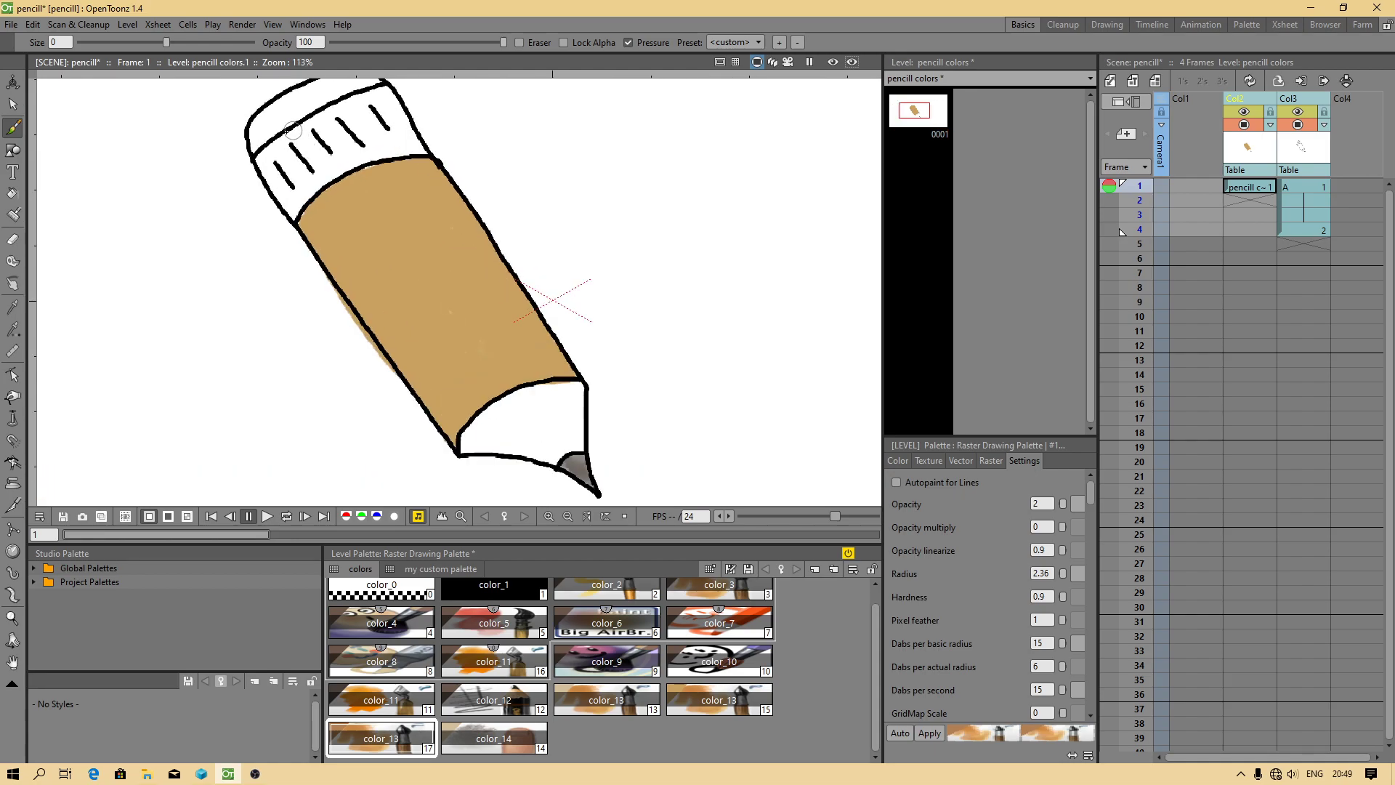
mouse_move(443, 353)
left_mouse_down()
mouse_move(375, 234)
mouse_move(401, 246)
mouse_move(482, 360)
mouse_move(465, 361)
mouse_move(421, 303)
left_mouse_up()
key("ctrl+z")
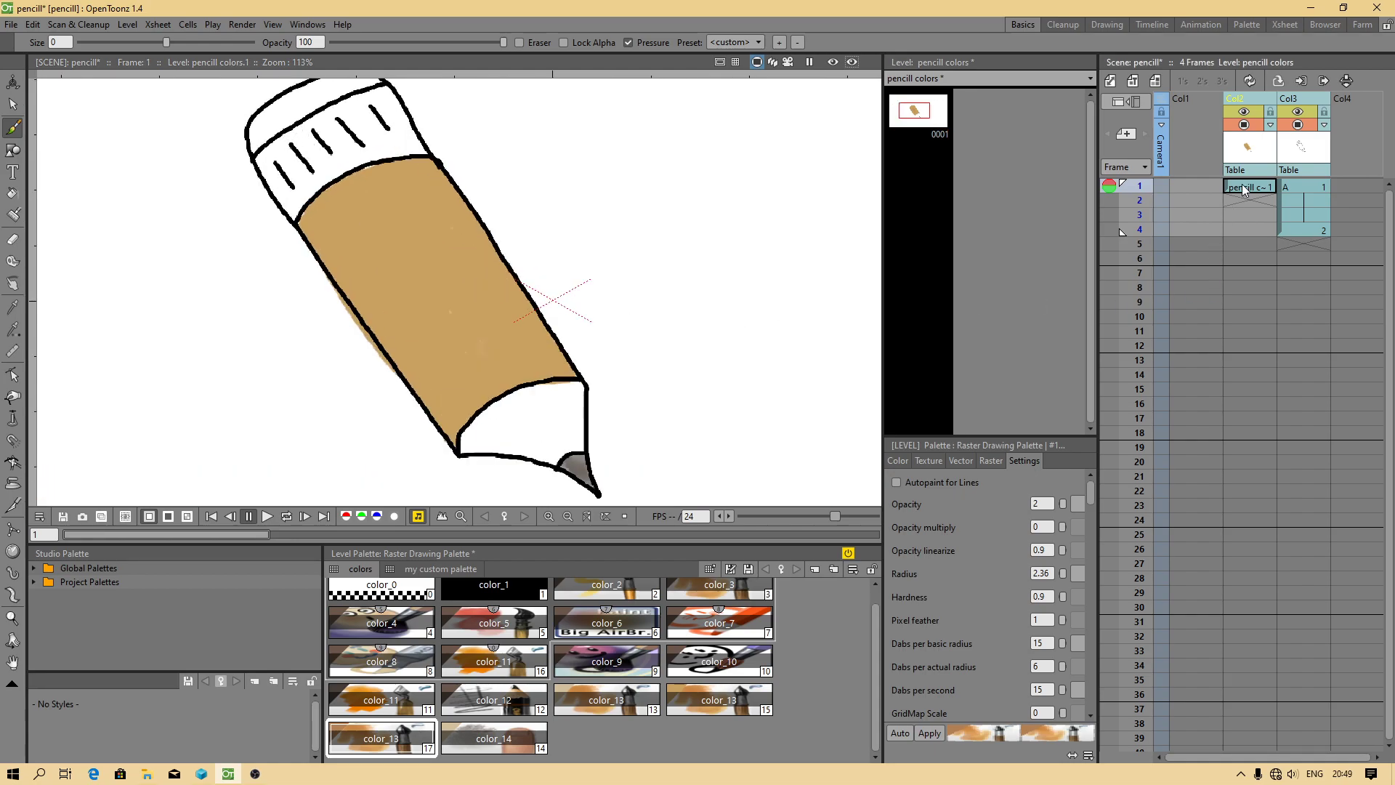
Create a raster level named layer smudge in frame 1 of the empty Col1, plus a second raster level named B.
left_click(1191, 187)
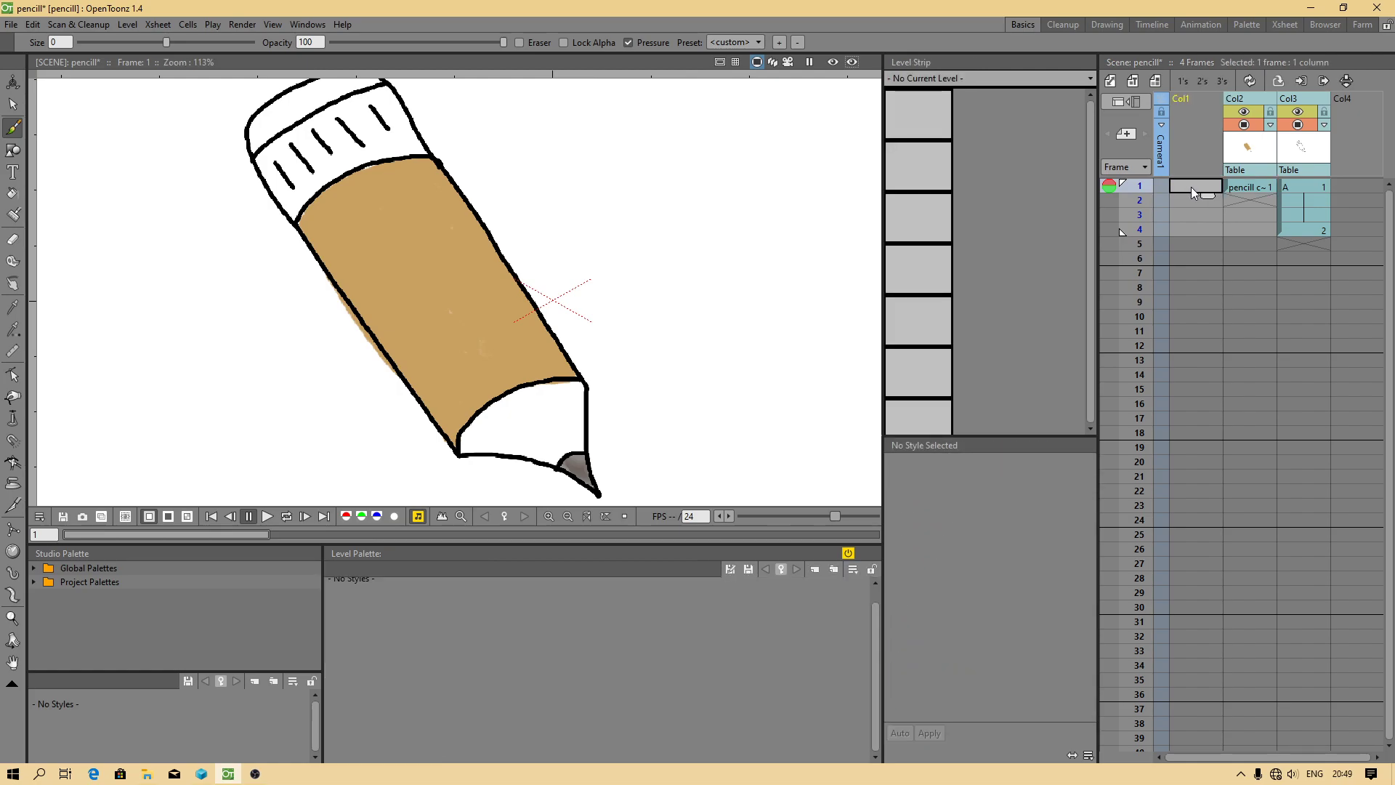
left_click(1250, 187)
left_click(1206, 186)
right_click(1193, 189)
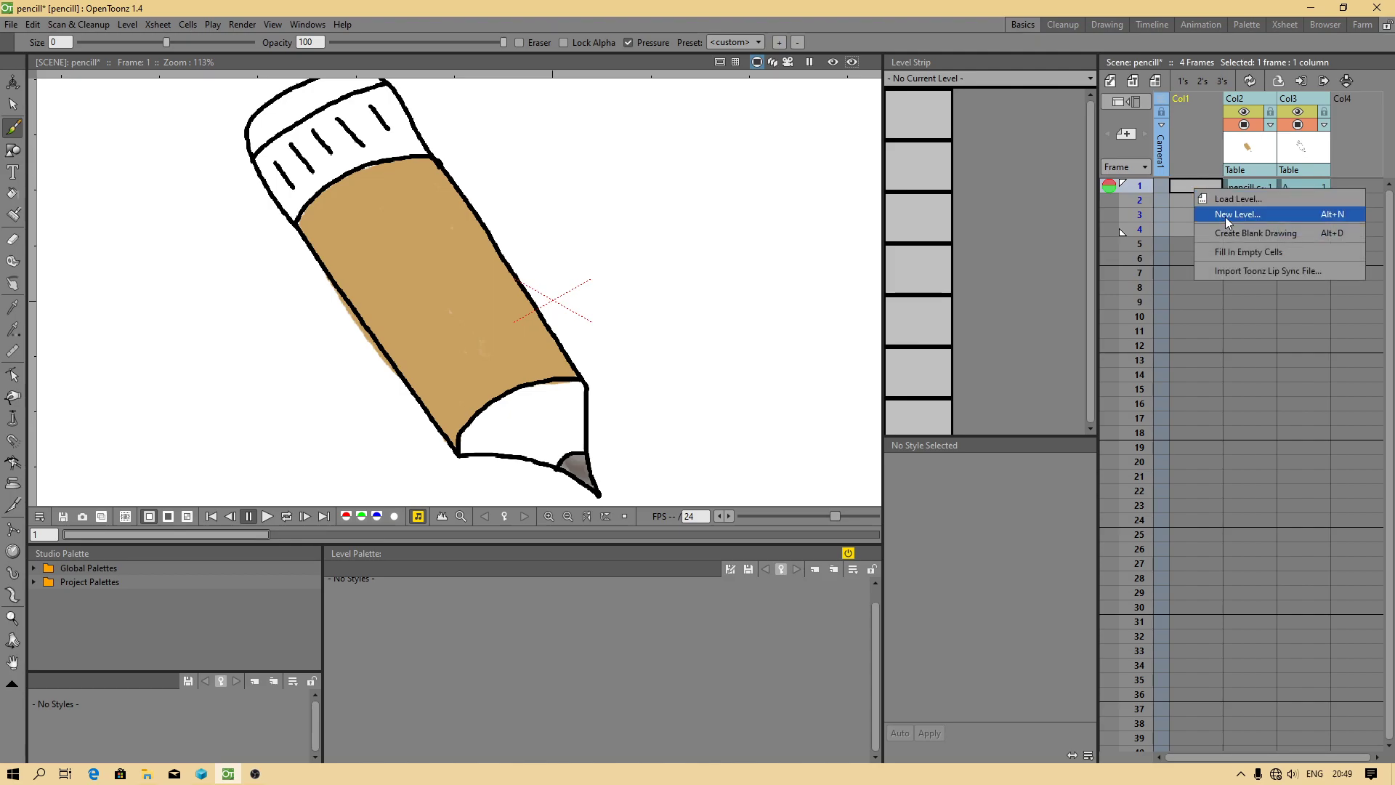
left_click(1225, 217)
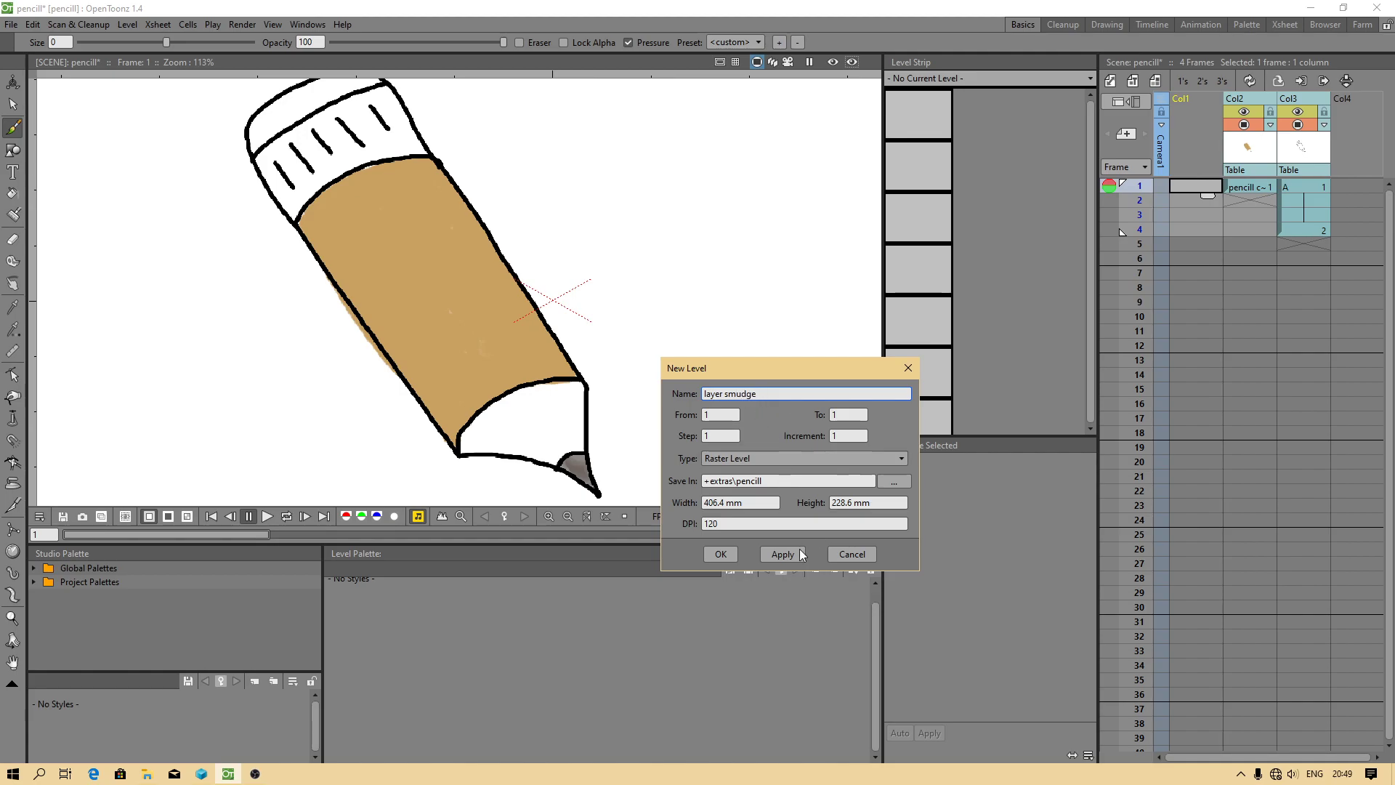
left_click(778, 555)
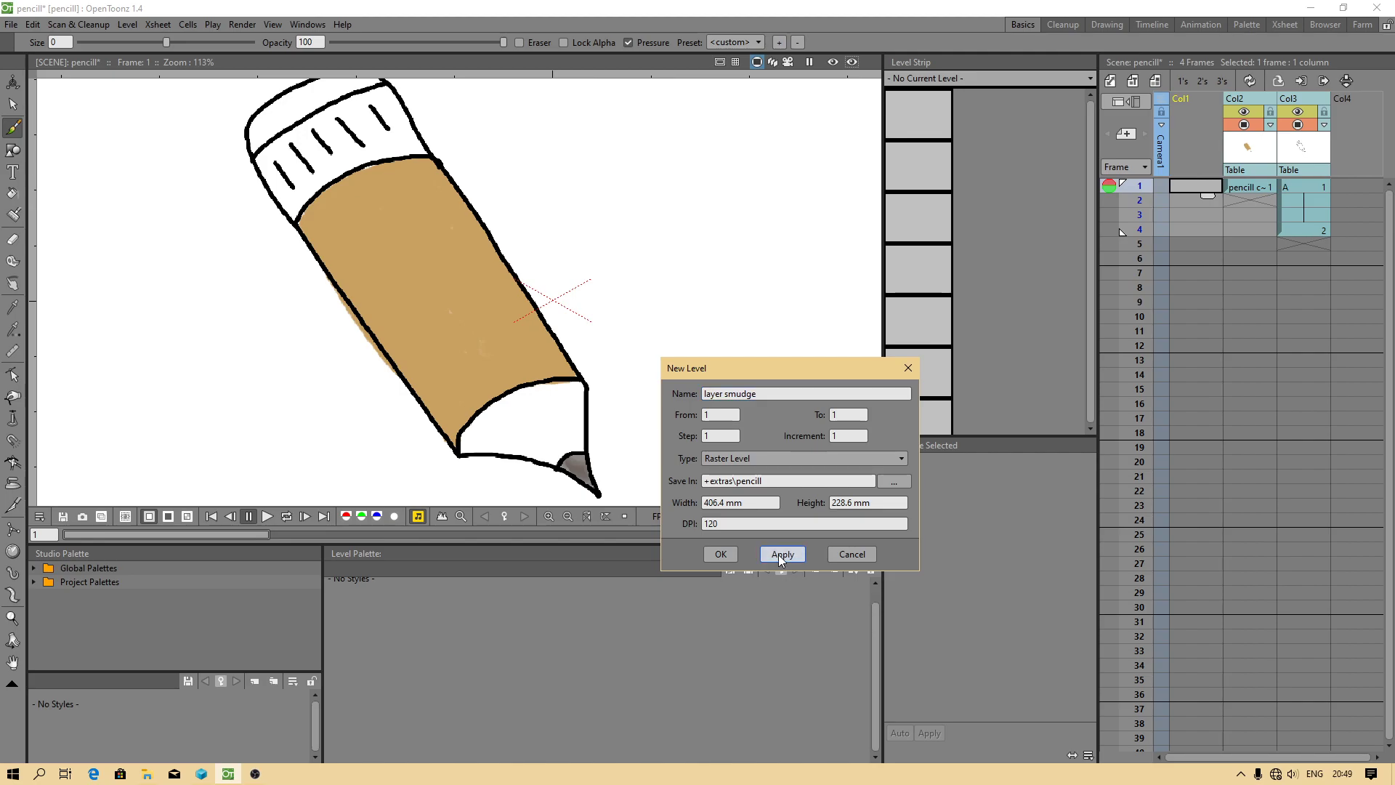
left_click(1175, 185)
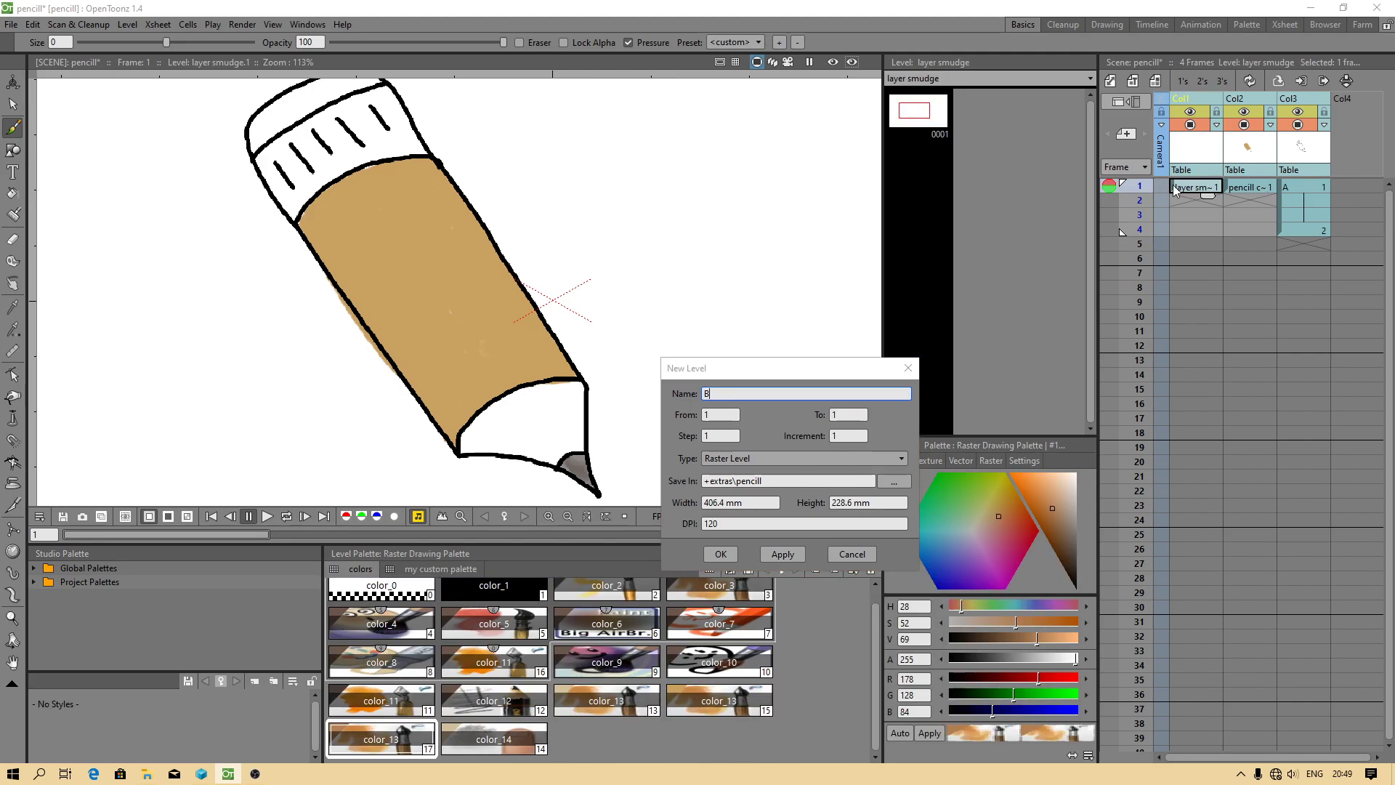
left_click(730, 554)
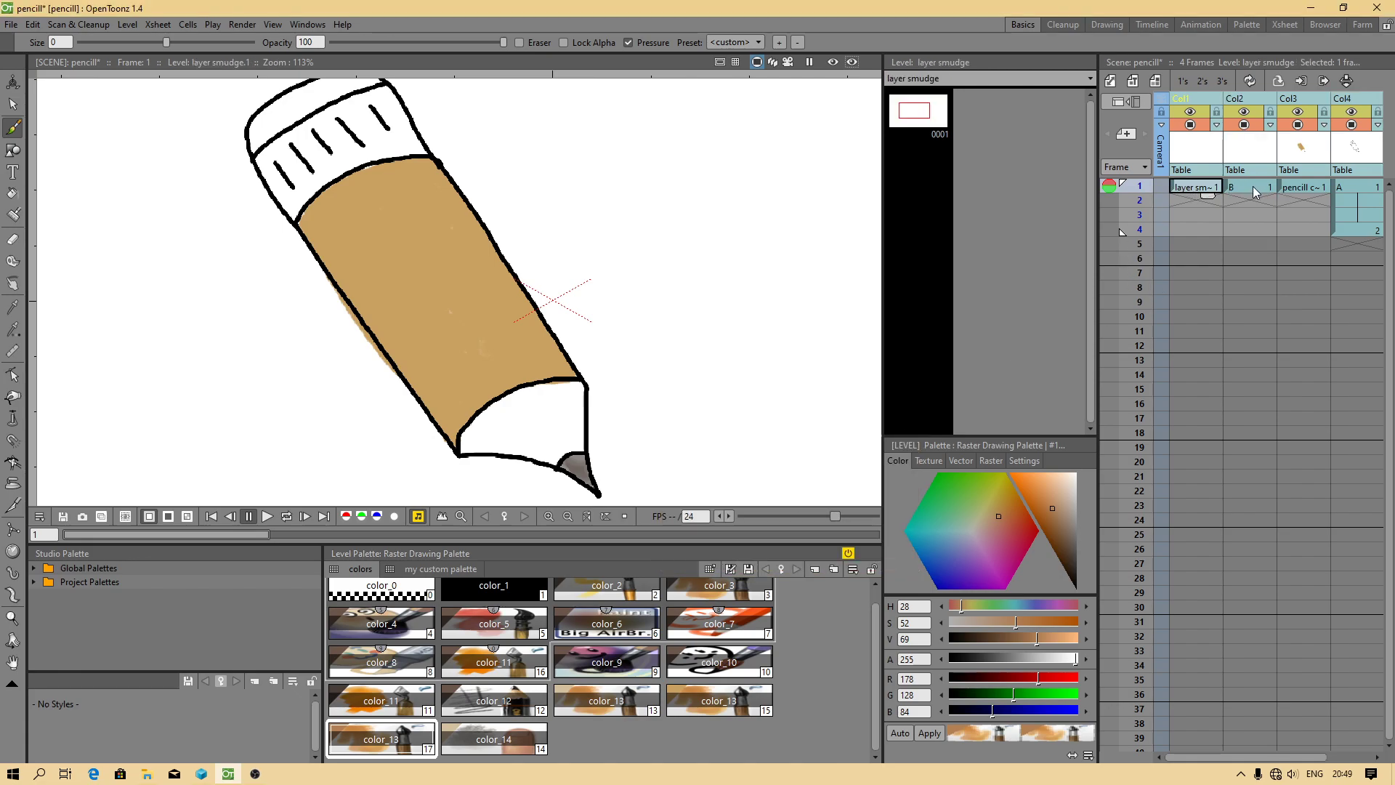
Delete the layer smudge column, select level B's first frame, and save the scene with all its levels.
right_click(1211, 161)
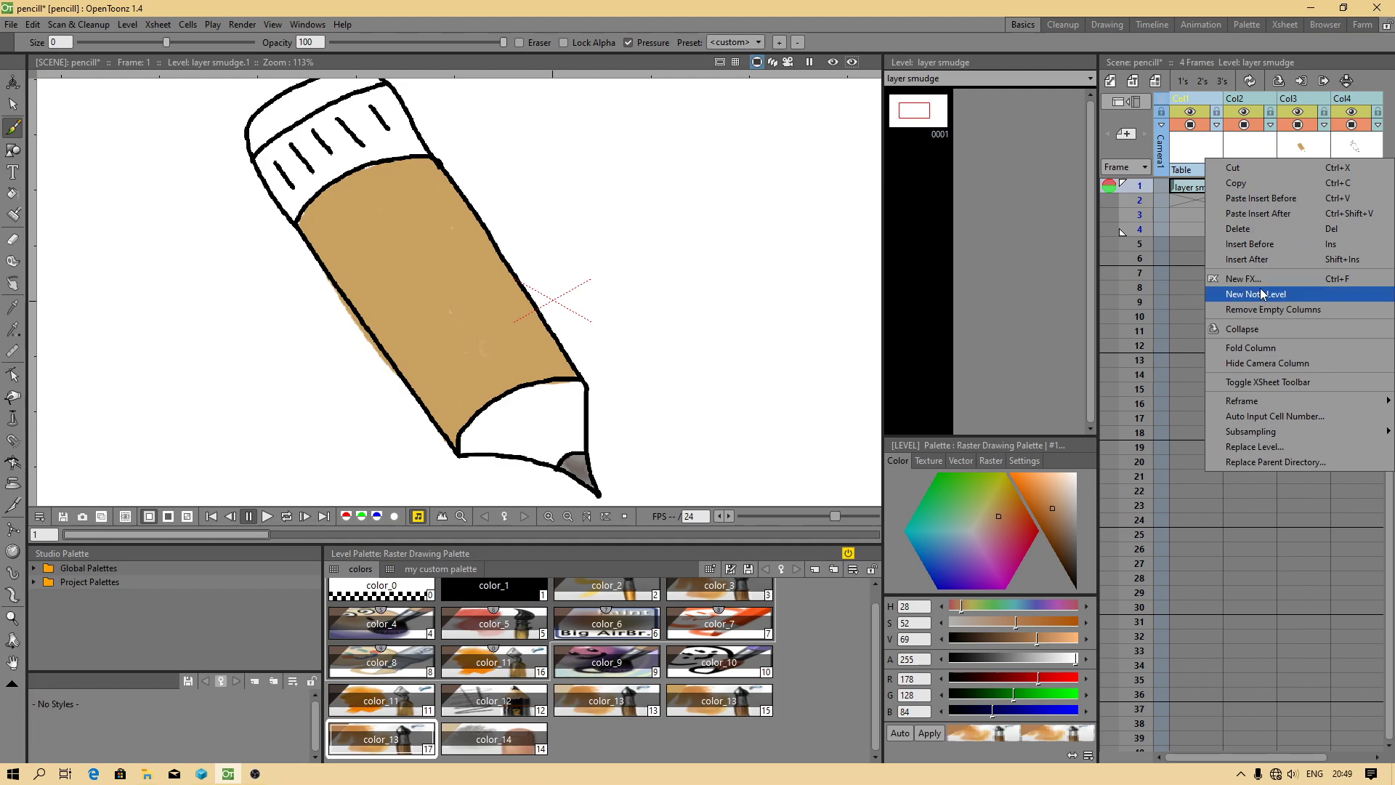
left_click(1237, 229)
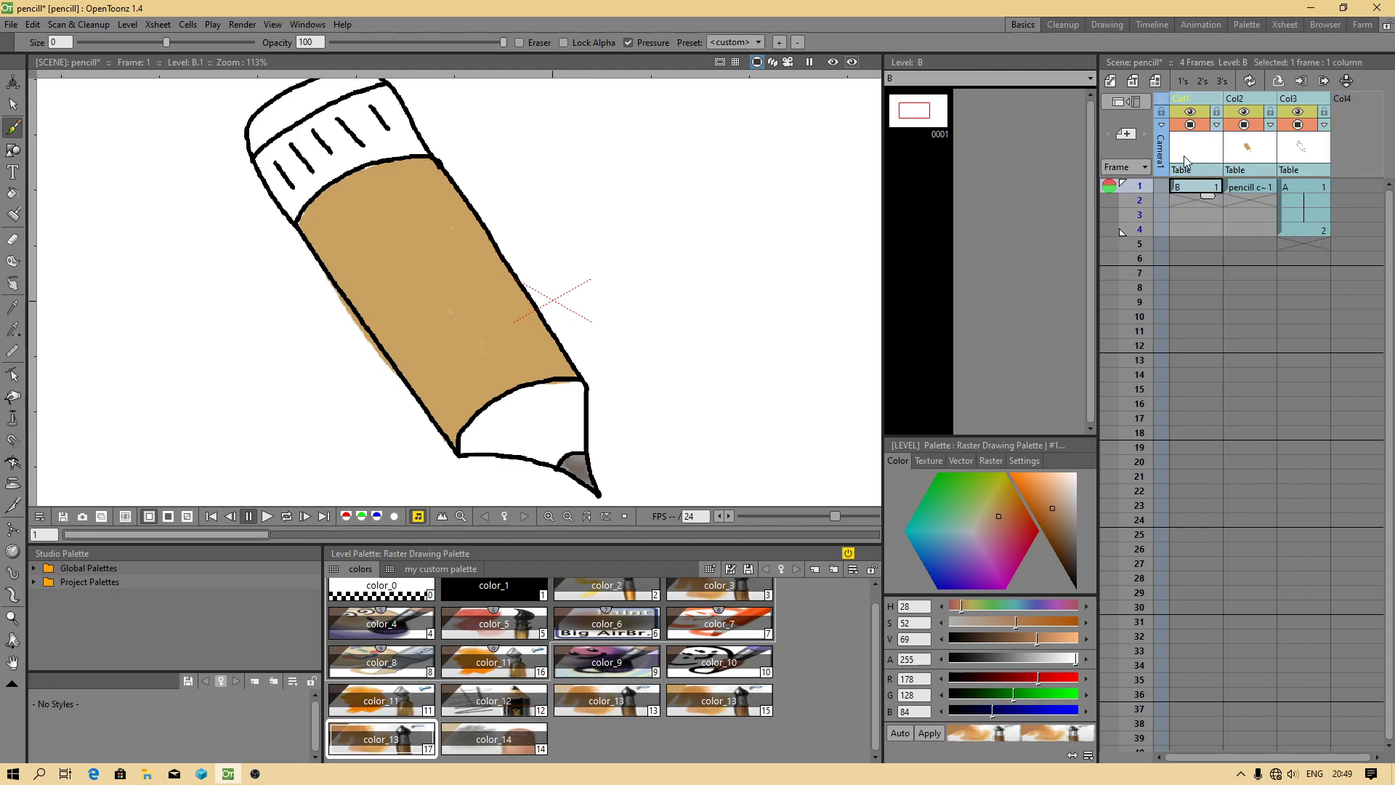
left_click(1185, 188)
left_click(10, 24)
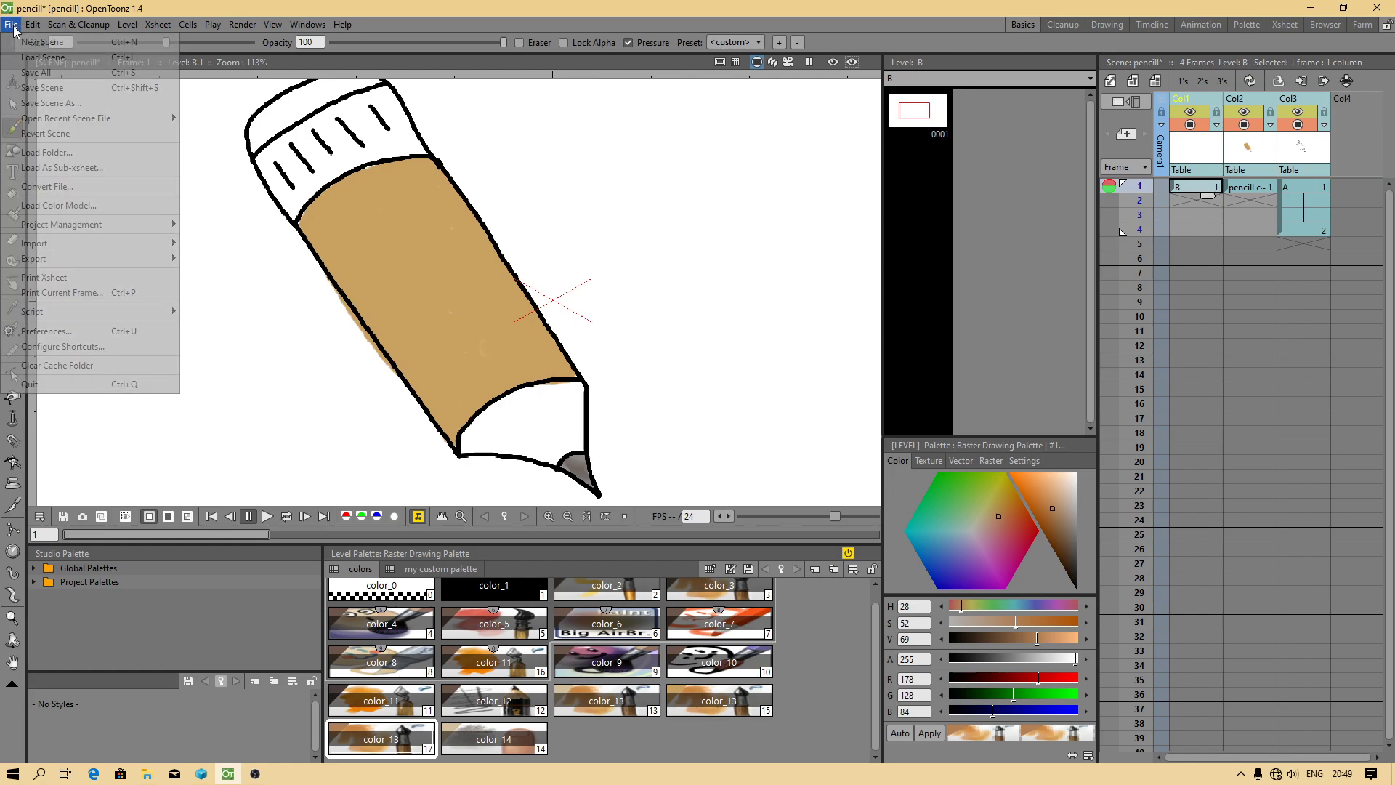
left_click(48, 74)
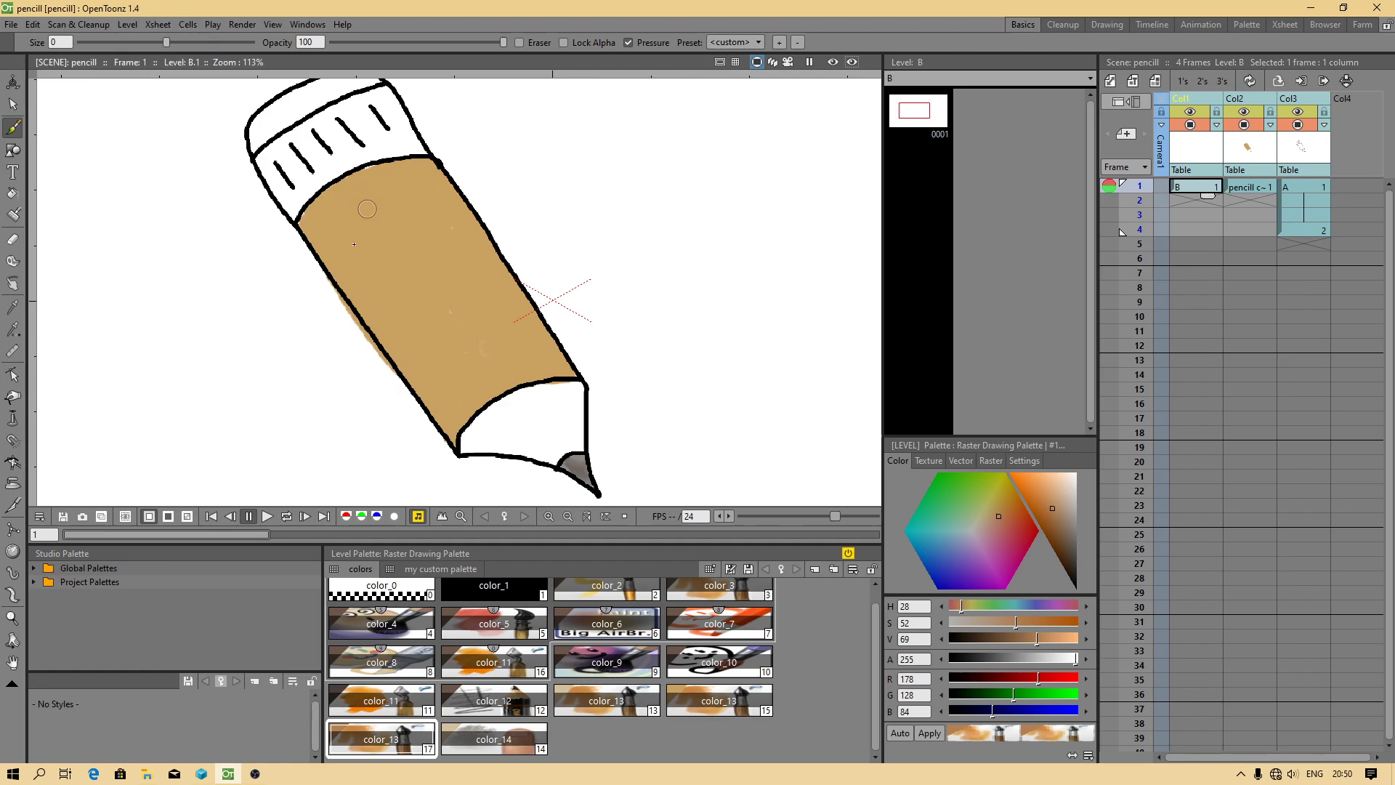
Try dark brown shading strokes along the pencil body on level B, and undo them.
scroll(400, 271, "up", 2)
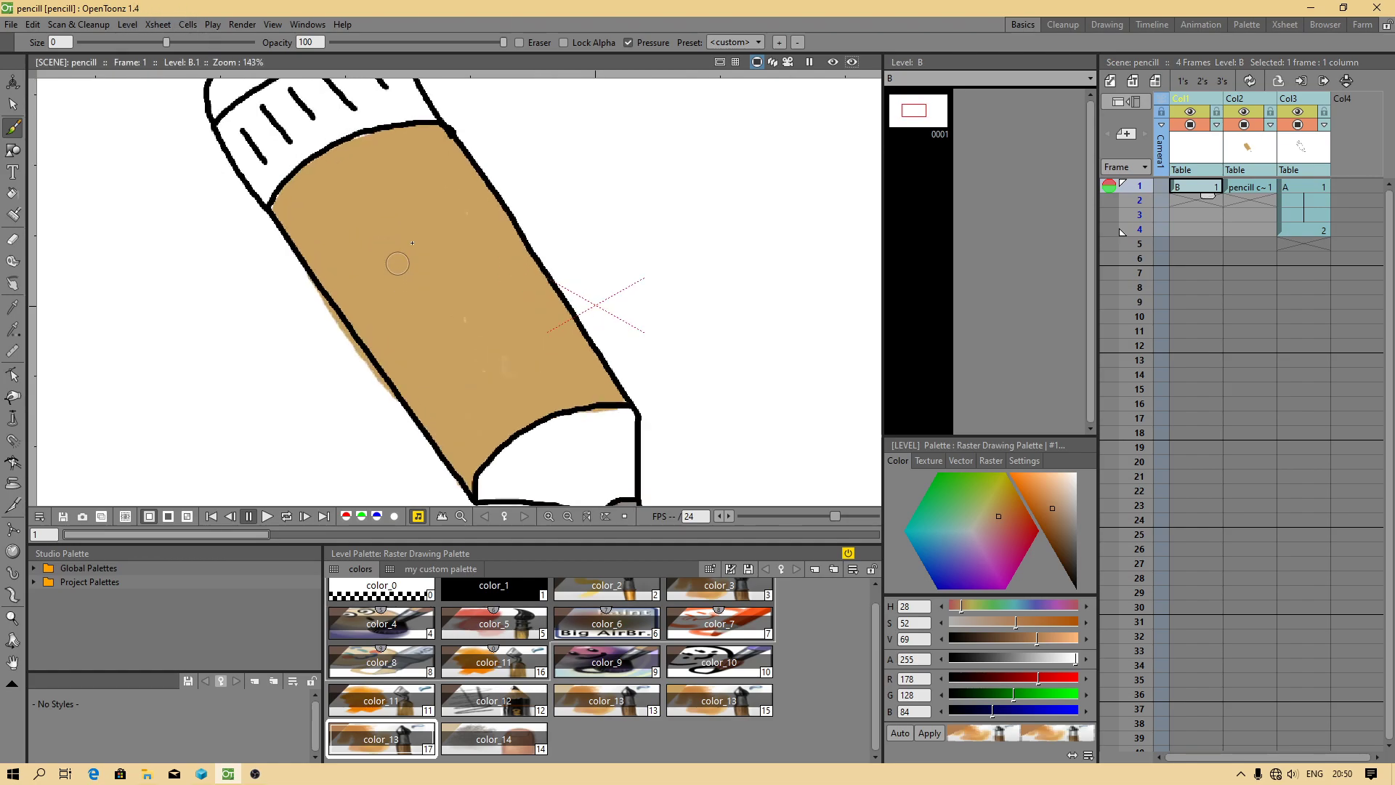
left_click_drag(341, 195, 448, 308)
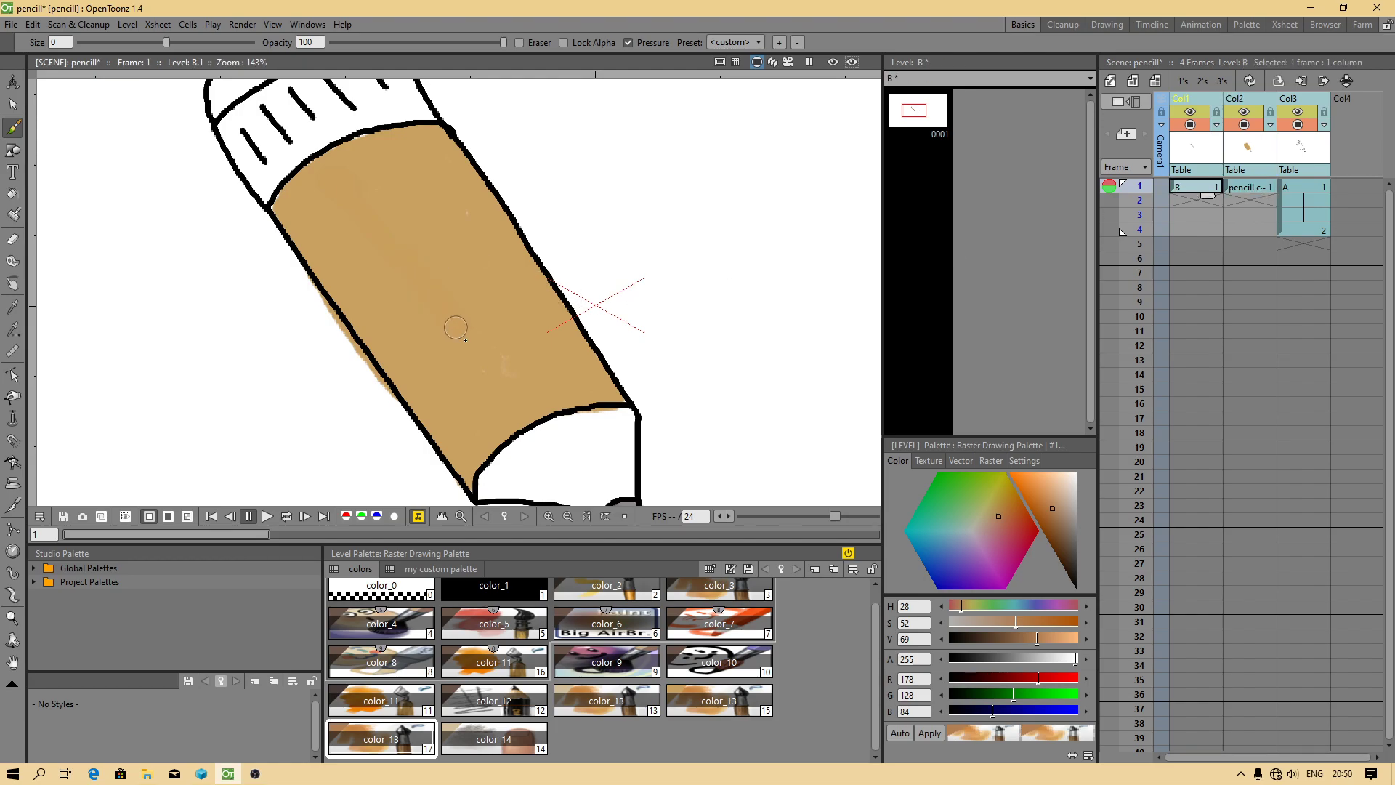
left_click_drag(554, 416, 634, 449)
key("ctrl+z")
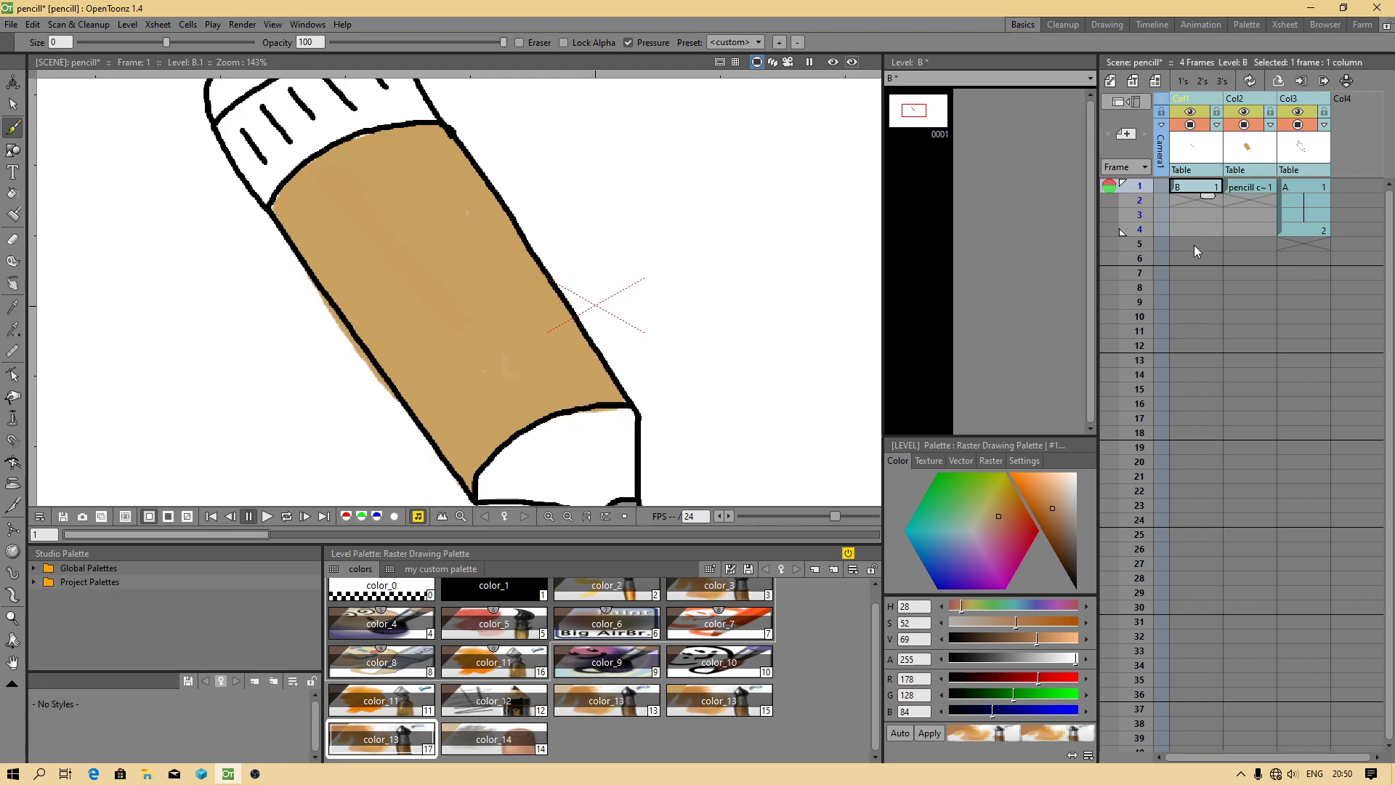
key("ctrl+z")
Move the level B column between the pencill colors column and the outline column A.
left_click_drag(1192, 194, 1244, 198)
left_click(1162, 186)
left_click(1194, 188)
left_click(1199, 100)
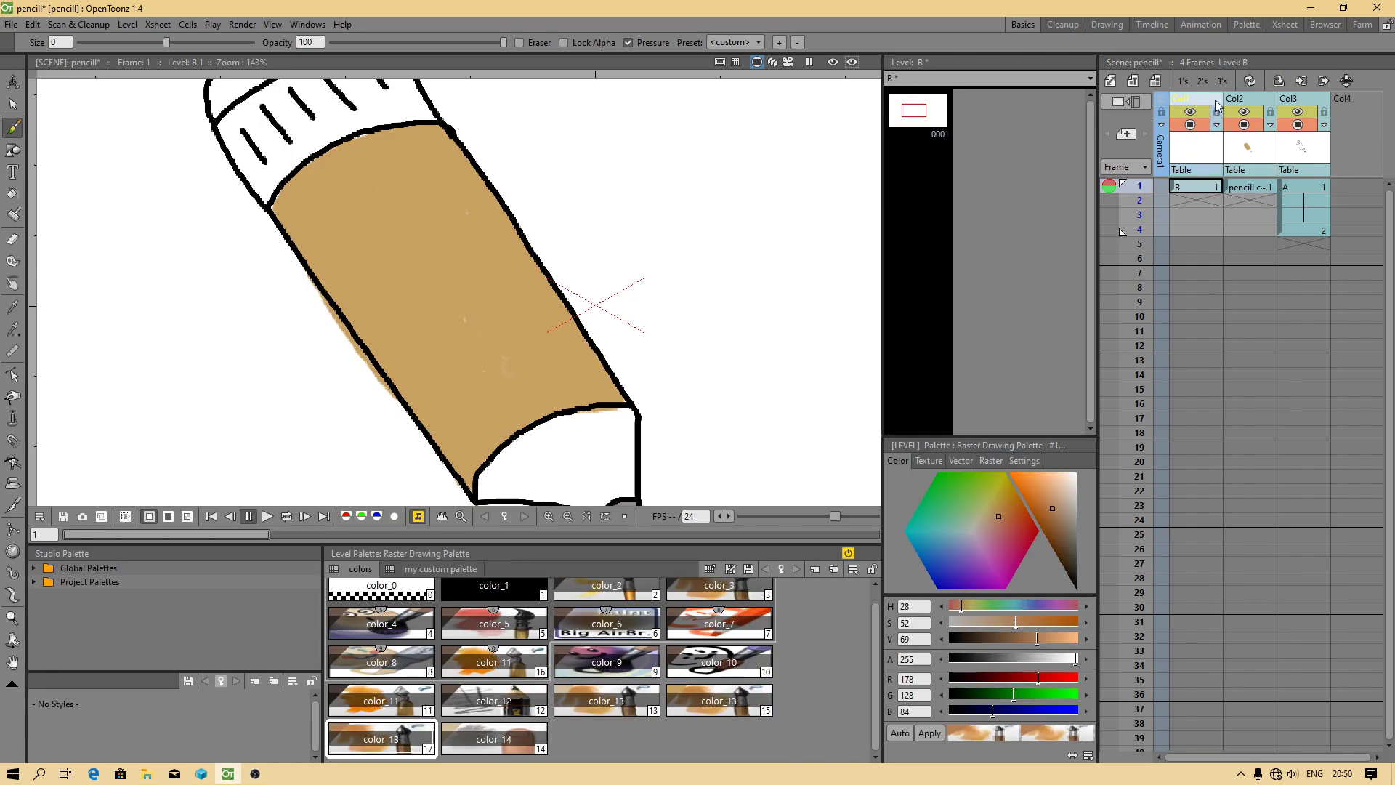
left_click_drag(1214, 105, 1251, 106)
Test the dark brown color_13 brush style (index 17) on the lower pencil body from level B's new column, undoing each stroke.
left_click_drag(563, 330, 429, 321)
key("ctrl+z")
left_click_drag(511, 365, 570, 454)
key("ctrl+z")
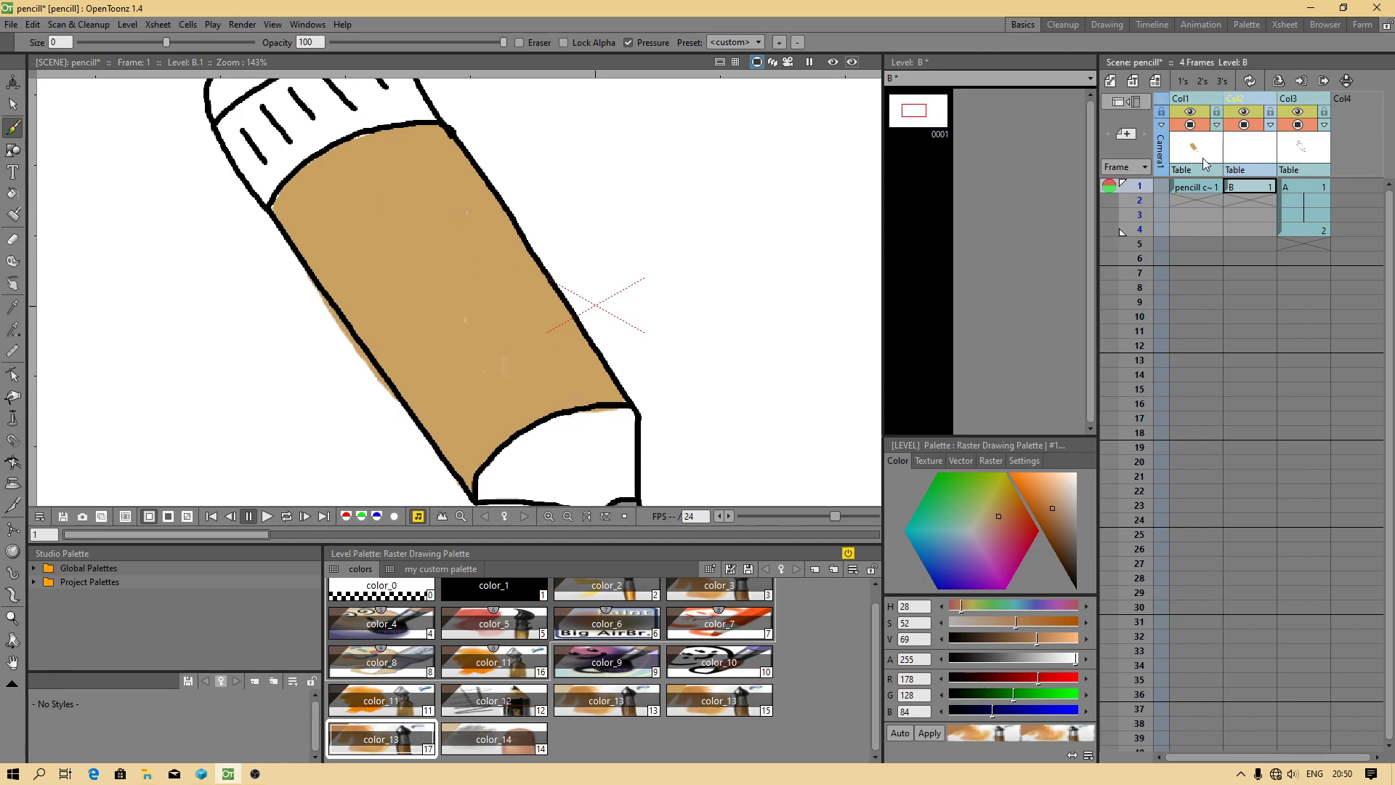
Paint a dark brown shading stripe lengthwise down the pencil body on level B with color_13 (index 17).
mouse_move(350, 170)
left_mouse_down()
mouse_move(501, 410)
mouse_move(425, 258)
mouse_move(334, 157)
mouse_move(443, 330)
left_mouse_up()
mouse_move(500, 402)
left_mouse_down()
mouse_move(482, 343)
mouse_move(391, 200)
mouse_move(365, 160)
mouse_move(345, 166)
mouse_move(487, 400)
mouse_move(504, 416)
mouse_move(524, 409)
mouse_move(370, 156)
left_mouse_up()
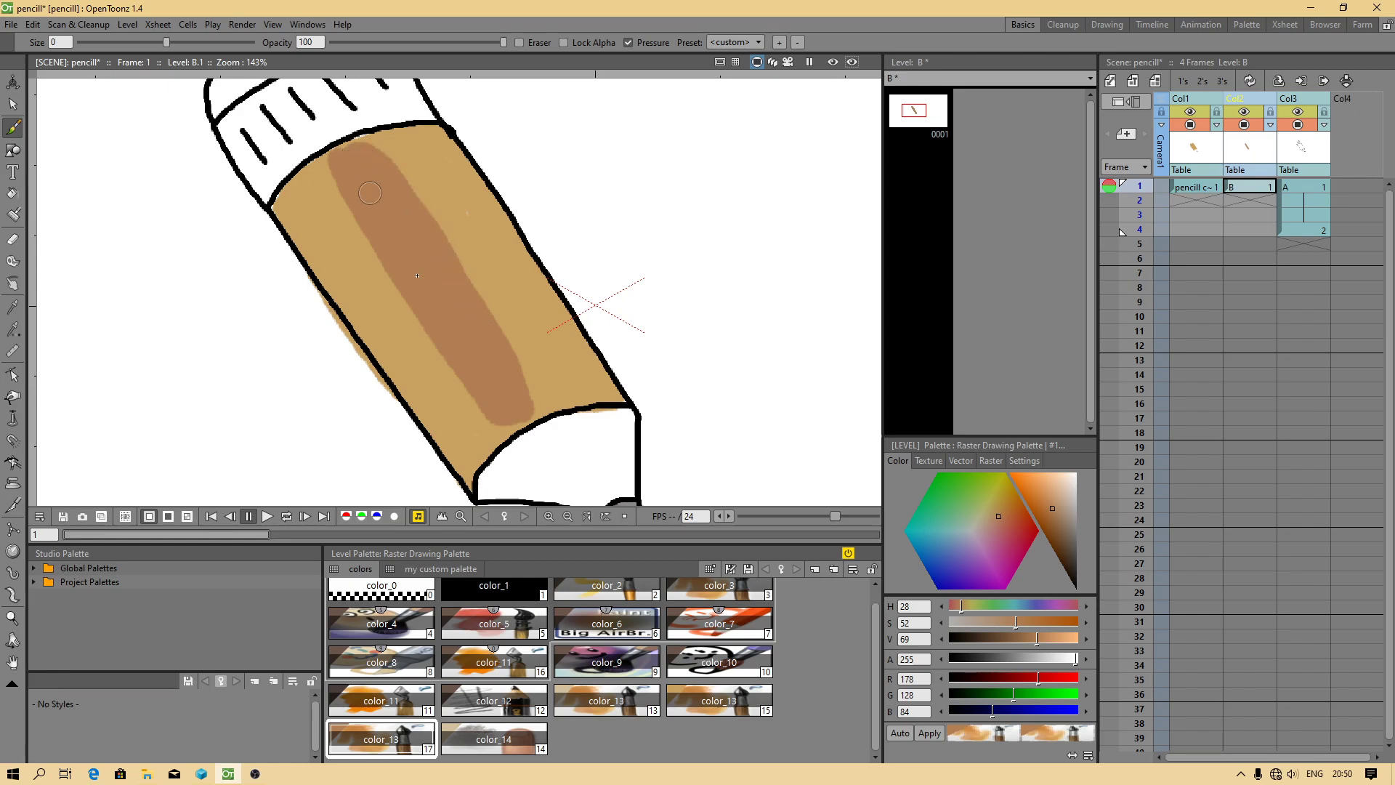
left_click_drag(485, 386, 511, 425)
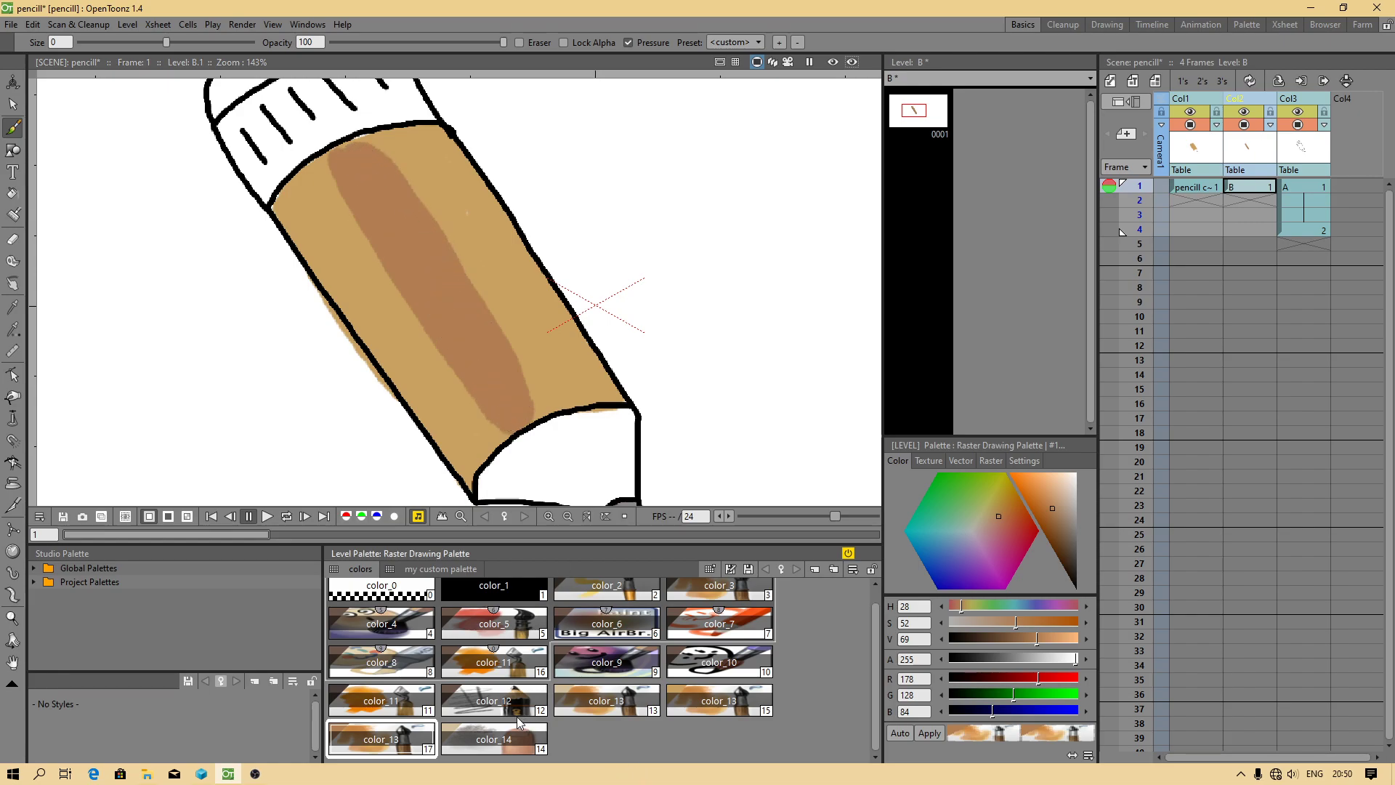
Smudge the edges of the dark brown stripe along the whole pencil body with the color_14 brush style (index 14).
left_click(467, 749)
left_click_drag(488, 405, 508, 446)
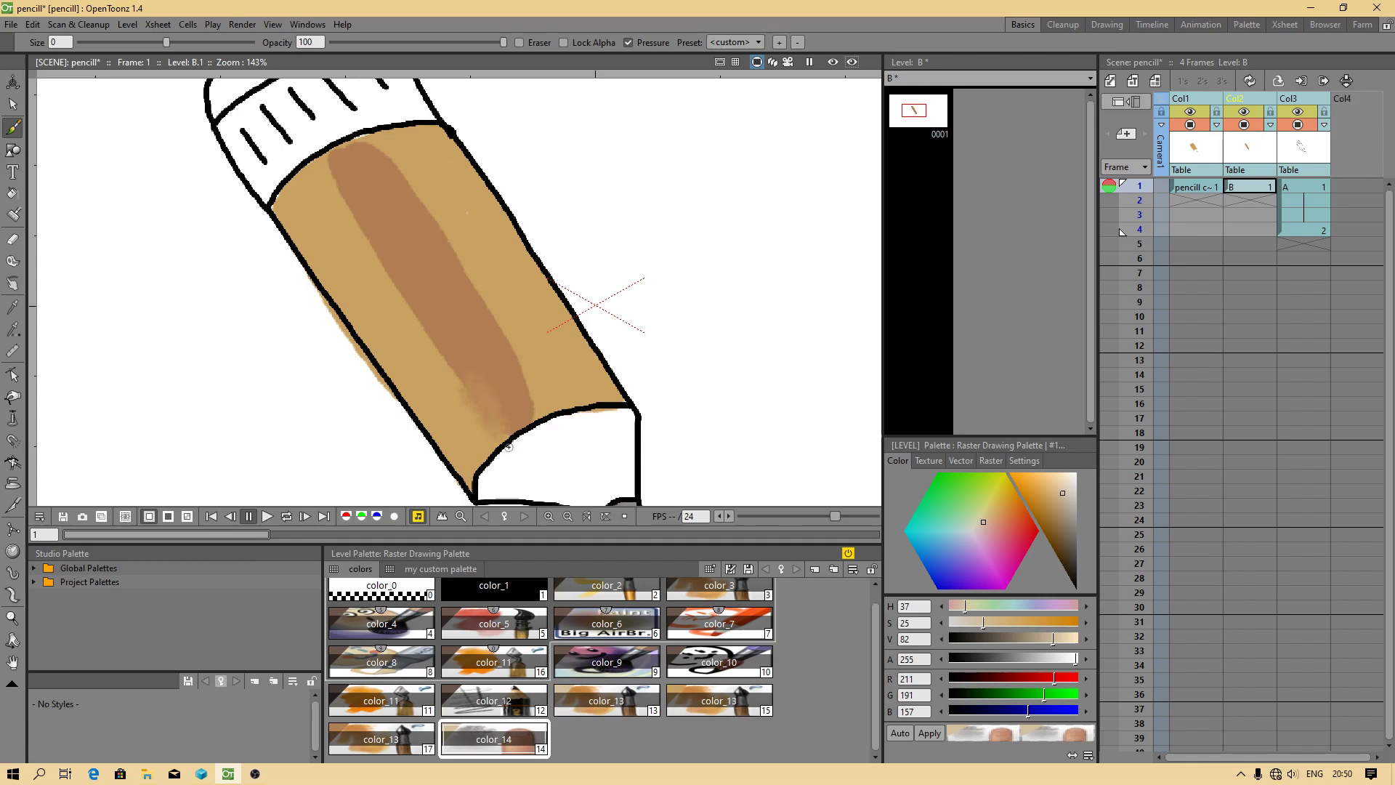
mouse_move(465, 388)
left_mouse_down()
mouse_move(327, 160)
mouse_move(376, 149)
mouse_move(545, 412)
left_mouse_up()
scroll(524, 350, "down", 2)
scroll(443, 338, "up", 2)
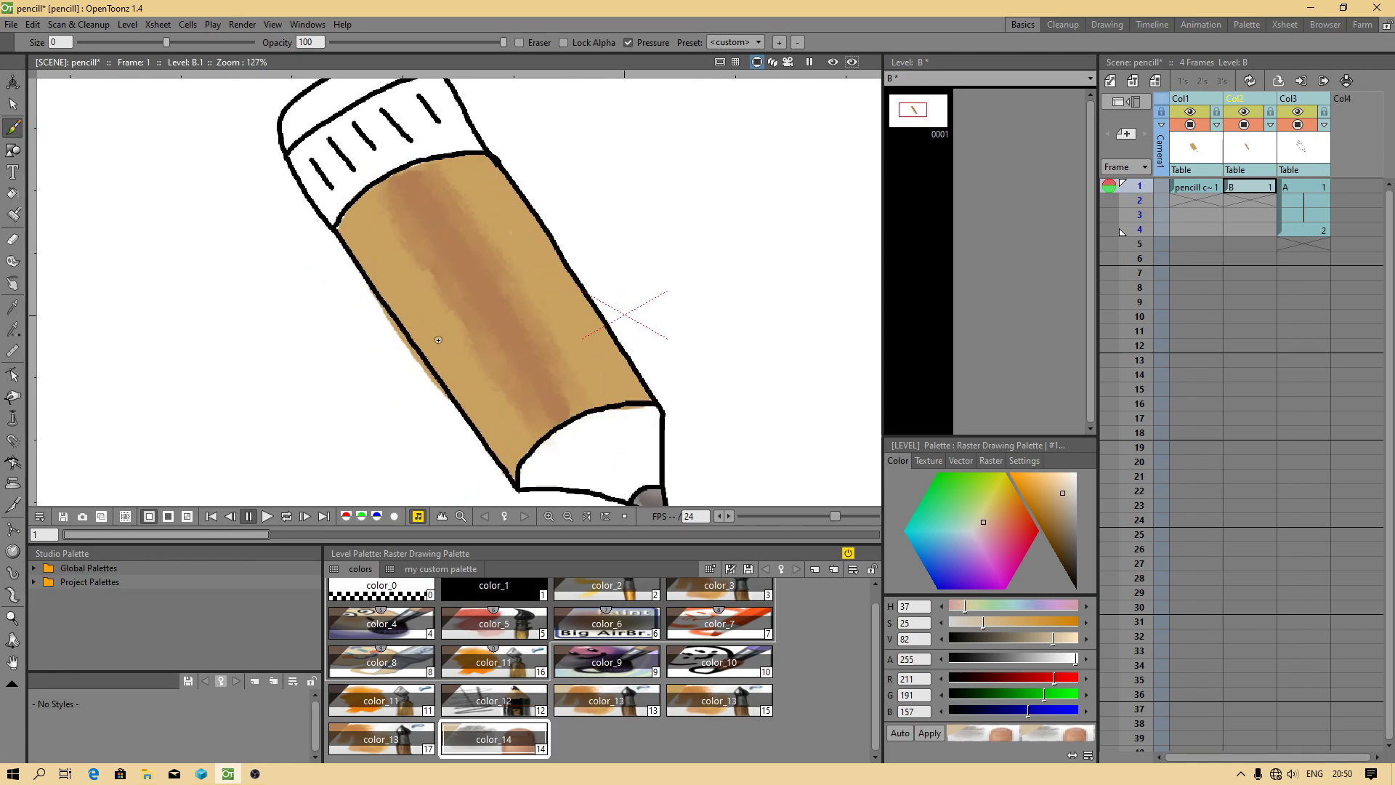
Paint the ribbed band below the eraser beige on level B with the color_13 brush style (index 13).
left_click(577, 706)
left_click_drag(371, 148, 332, 185)
key("ctrl+z")
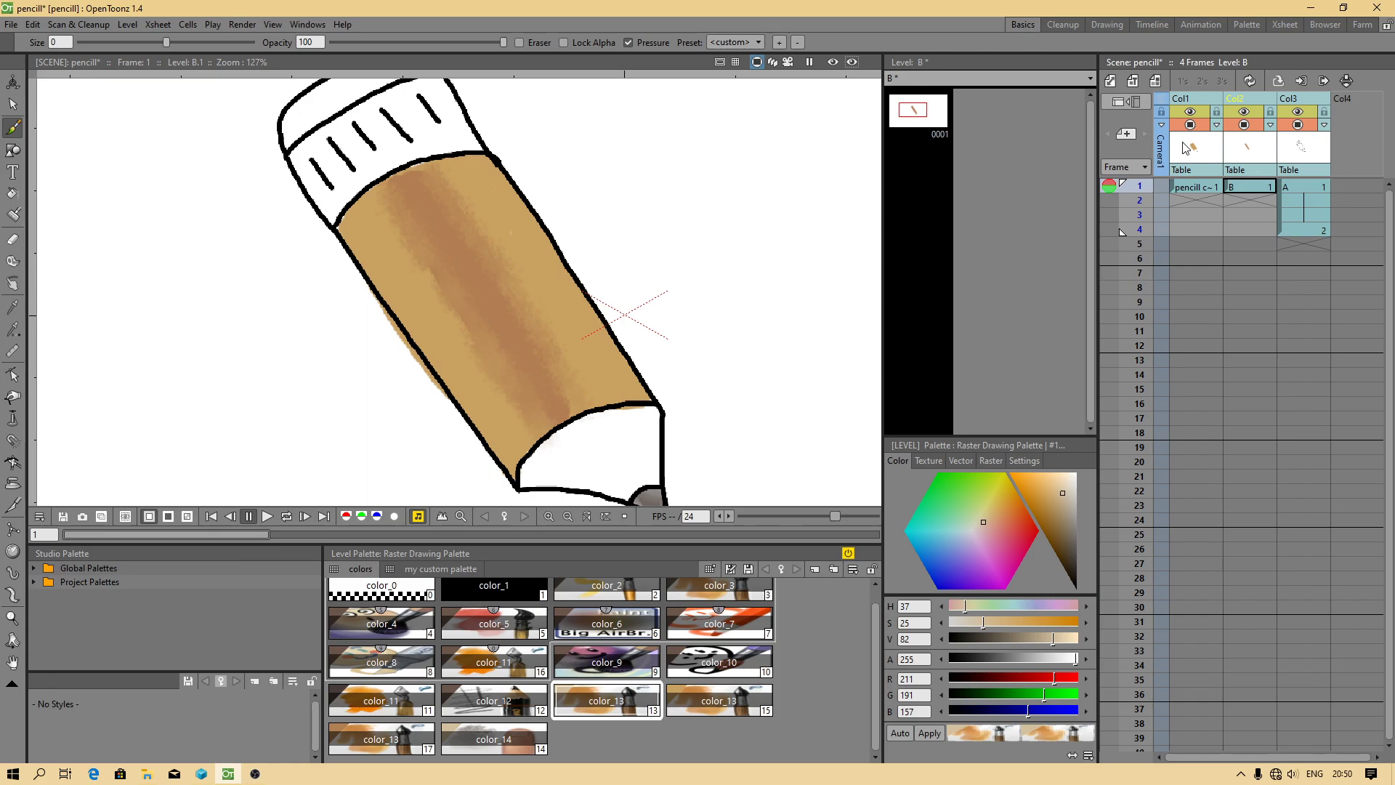
left_click(1192, 129)
left_click(1191, 130)
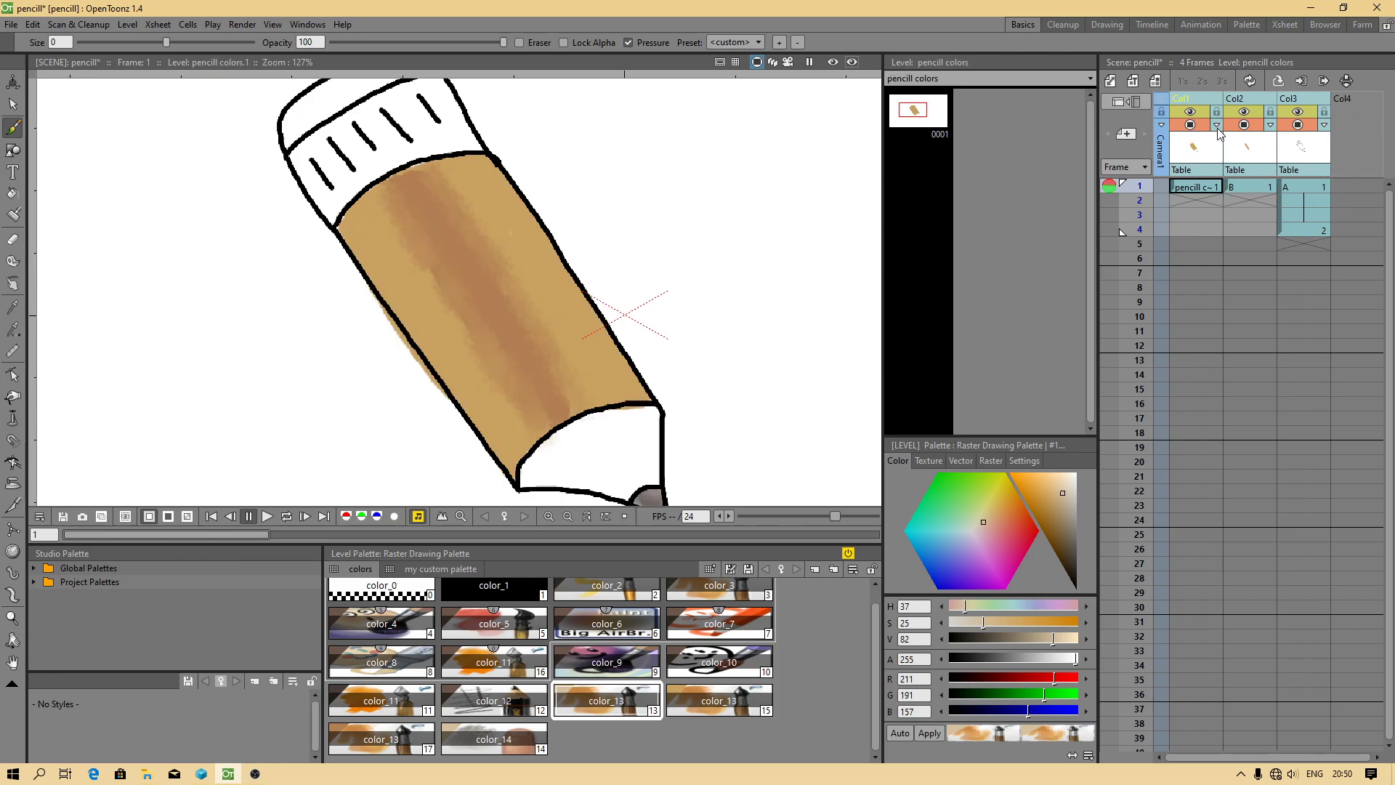
left_click(1250, 150)
mouse_move(335, 140)
left_mouse_down()
mouse_move(300, 159)
mouse_move(327, 217)
mouse_move(389, 155)
mouse_move(320, 206)
mouse_move(323, 161)
mouse_move(377, 123)
mouse_move(322, 173)
mouse_move(311, 165)
mouse_move(343, 130)
mouse_move(400, 106)
mouse_move(308, 149)
mouse_move(333, 128)
mouse_move(392, 111)
mouse_move(349, 170)
mouse_move(394, 157)
mouse_move(374, 176)
mouse_move(442, 150)
mouse_move(381, 137)
mouse_move(366, 112)
mouse_move(394, 97)
mouse_move(429, 87)
mouse_move(403, 131)
mouse_move(476, 145)
mouse_move(401, 103)
mouse_move(450, 136)
mouse_move(431, 79)
left_mouse_up()
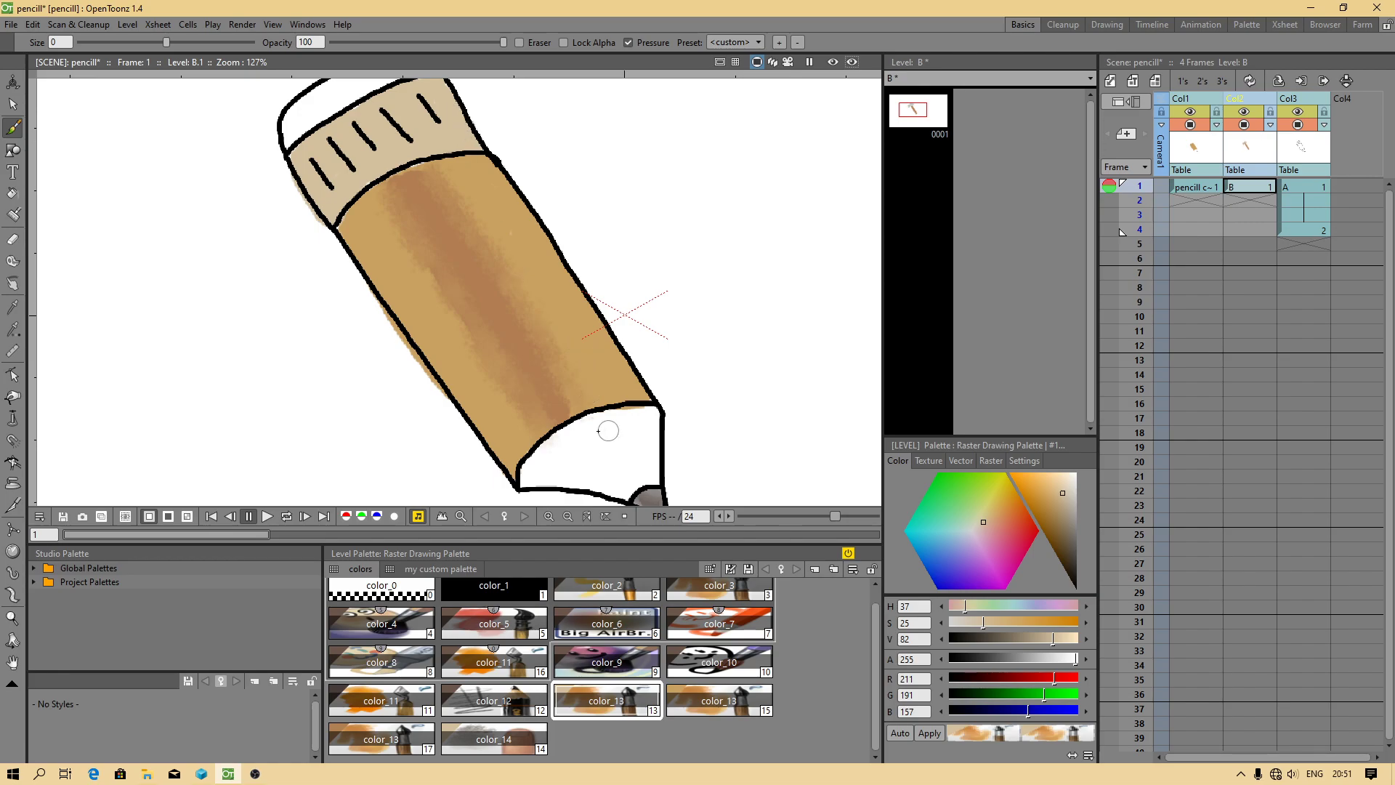
Fill the sharpened wood area above the lead tip with the same beige color_13 brush style.
mouse_move(561, 467)
left_mouse_down()
mouse_move(527, 481)
mouse_move(537, 441)
mouse_move(527, 480)
mouse_move(554, 441)
mouse_move(616, 418)
mouse_move(580, 426)
mouse_move(535, 472)
mouse_move(614, 487)
mouse_move(610, 283)
mouse_move(613, 383)
left_mouse_up()
scroll(619, 484, "down", 3)
key("space")
scroll(589, 296, "up", 2)
key("space")
scroll(628, 429, "up", 1)
mouse_move(628, 429)
left_mouse_down()
mouse_move(574, 399)
mouse_move(644, 436)
mouse_move(658, 421)
mouse_move(592, 402)
mouse_move(619, 405)
mouse_move(609, 386)
mouse_move(622, 383)
mouse_move(632, 407)
mouse_move(634, 385)
mouse_move(664, 424)
mouse_move(664, 392)
mouse_move(650, 374)
mouse_move(638, 389)
mouse_move(635, 362)
mouse_move(665, 369)
mouse_move(652, 393)
mouse_move(662, 357)
left_mouse_up()
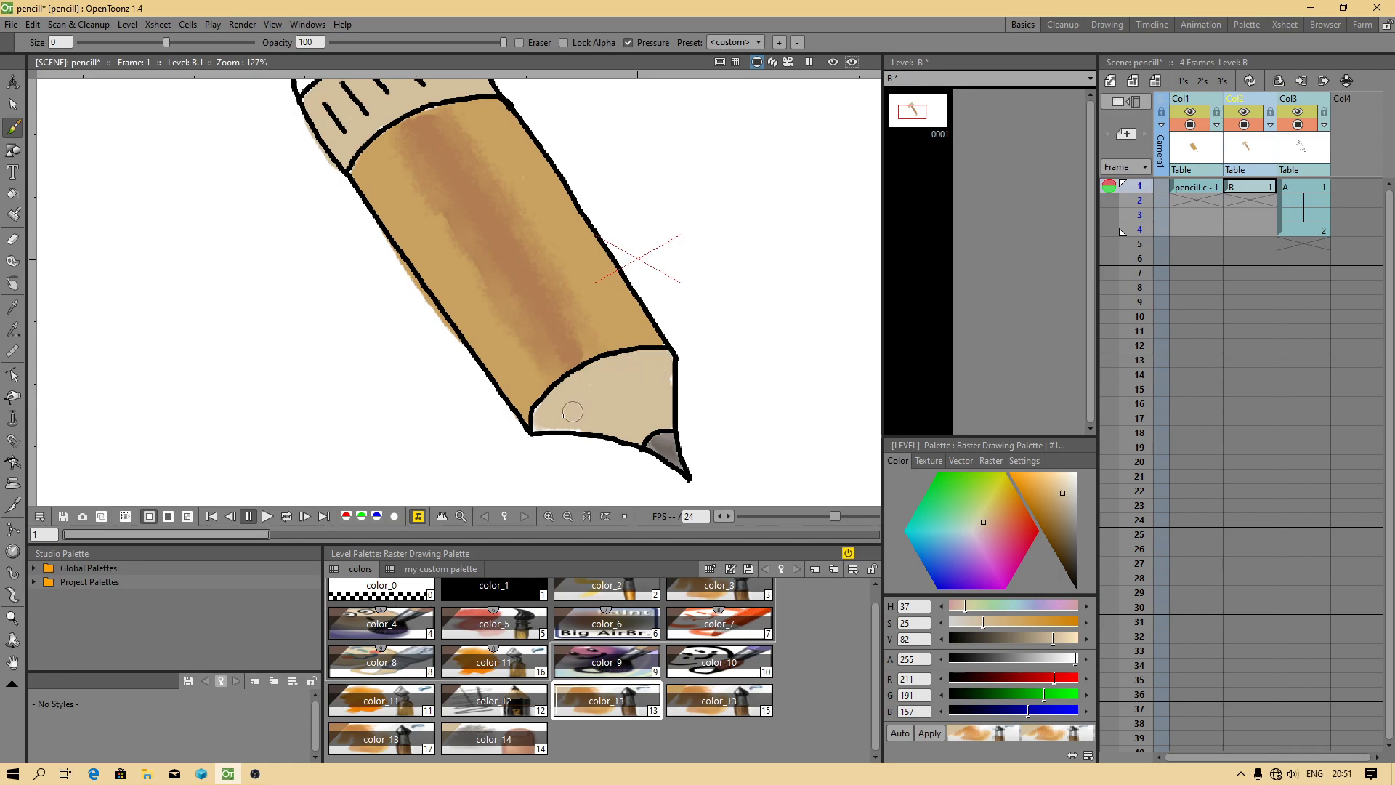
Duplicate the beige color_13 brush style (index 13) in the level palette, and undo a test stroke made with the copy.
key("space")
left_click_drag(450, 193, 503, 303)
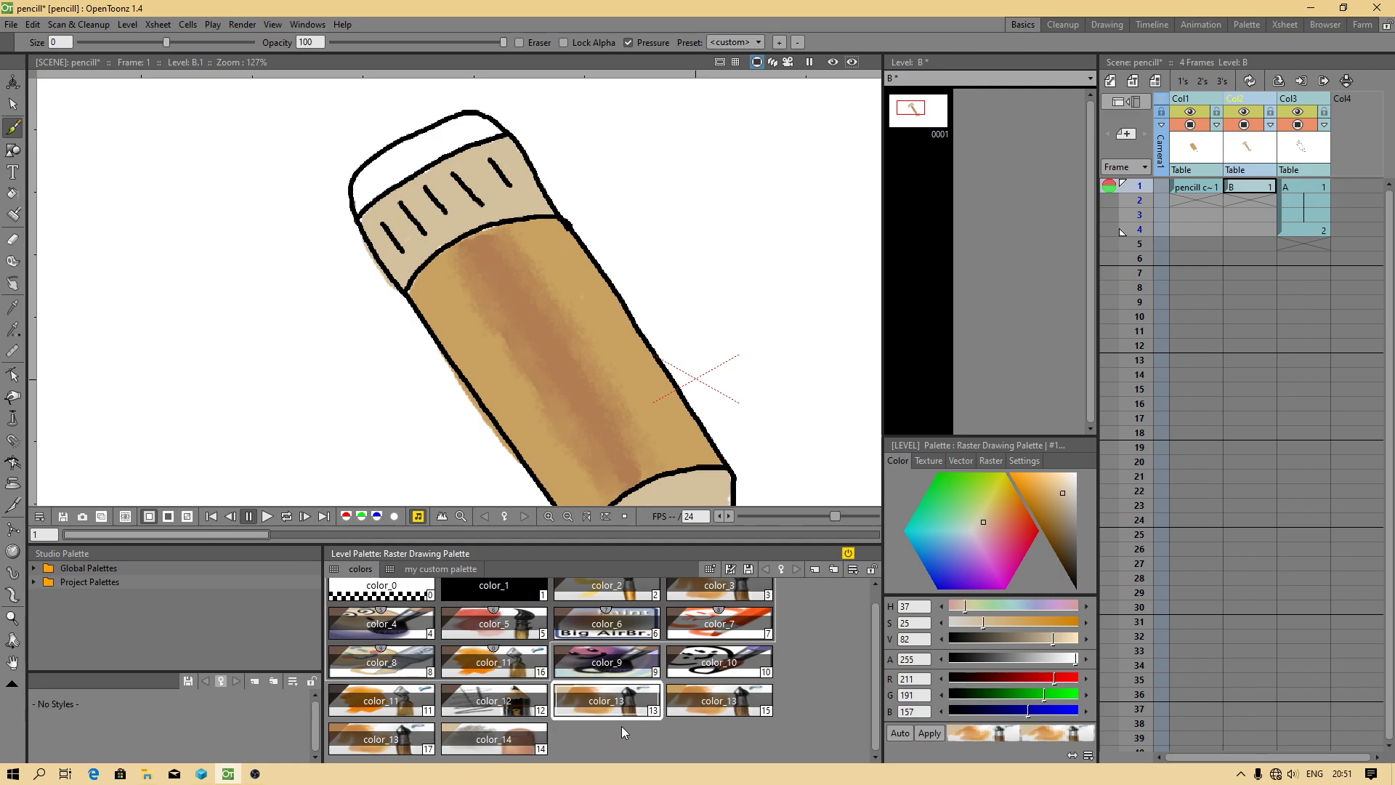
right_click(605, 709)
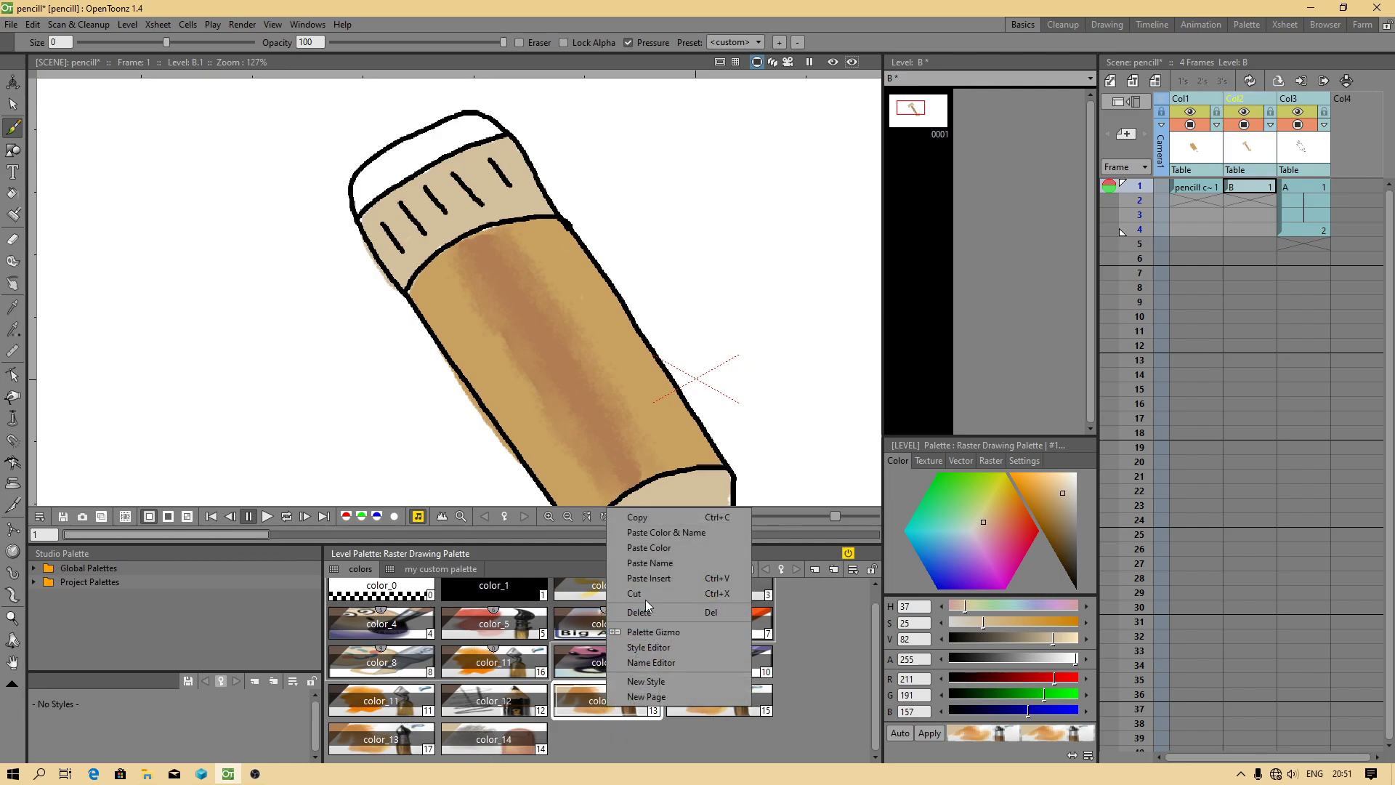
left_click(644, 533)
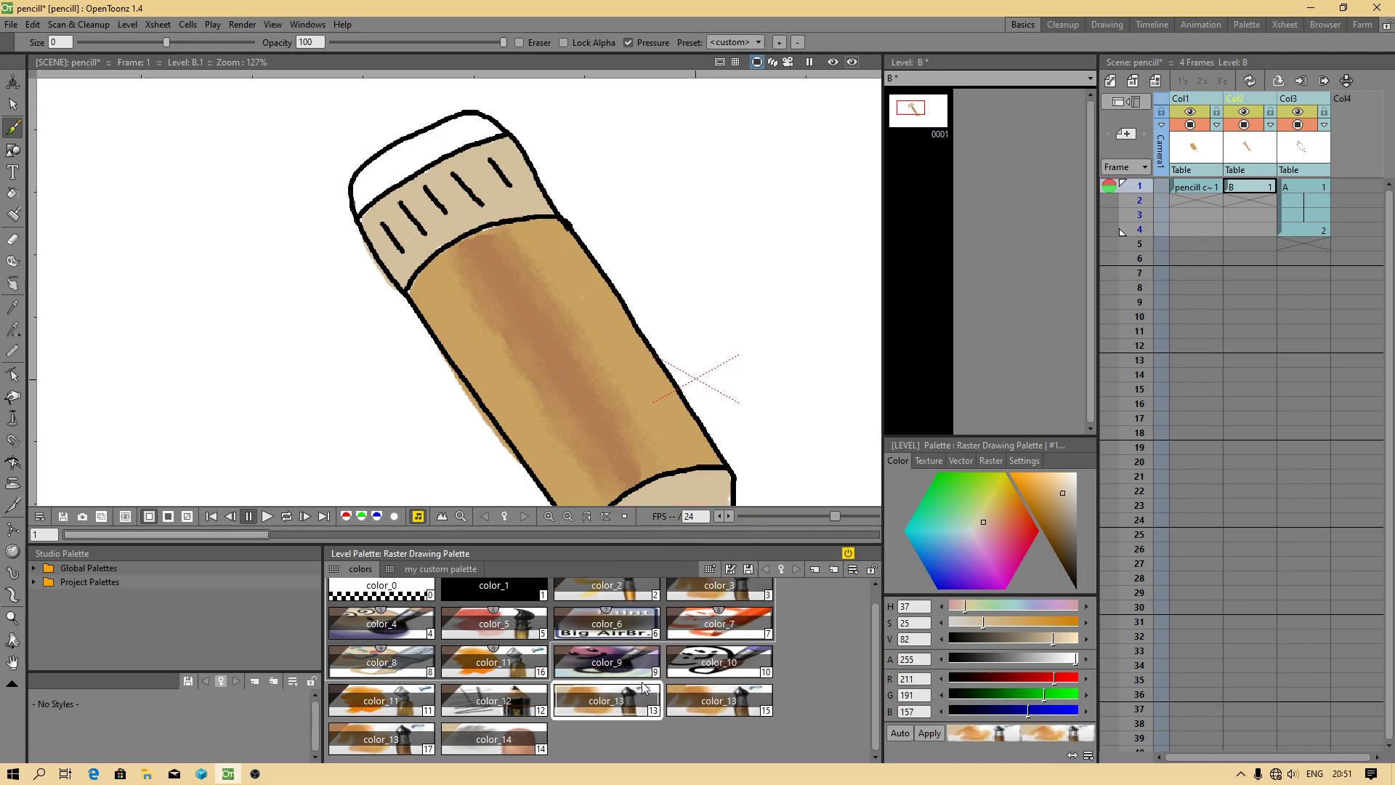
right_click(595, 742)
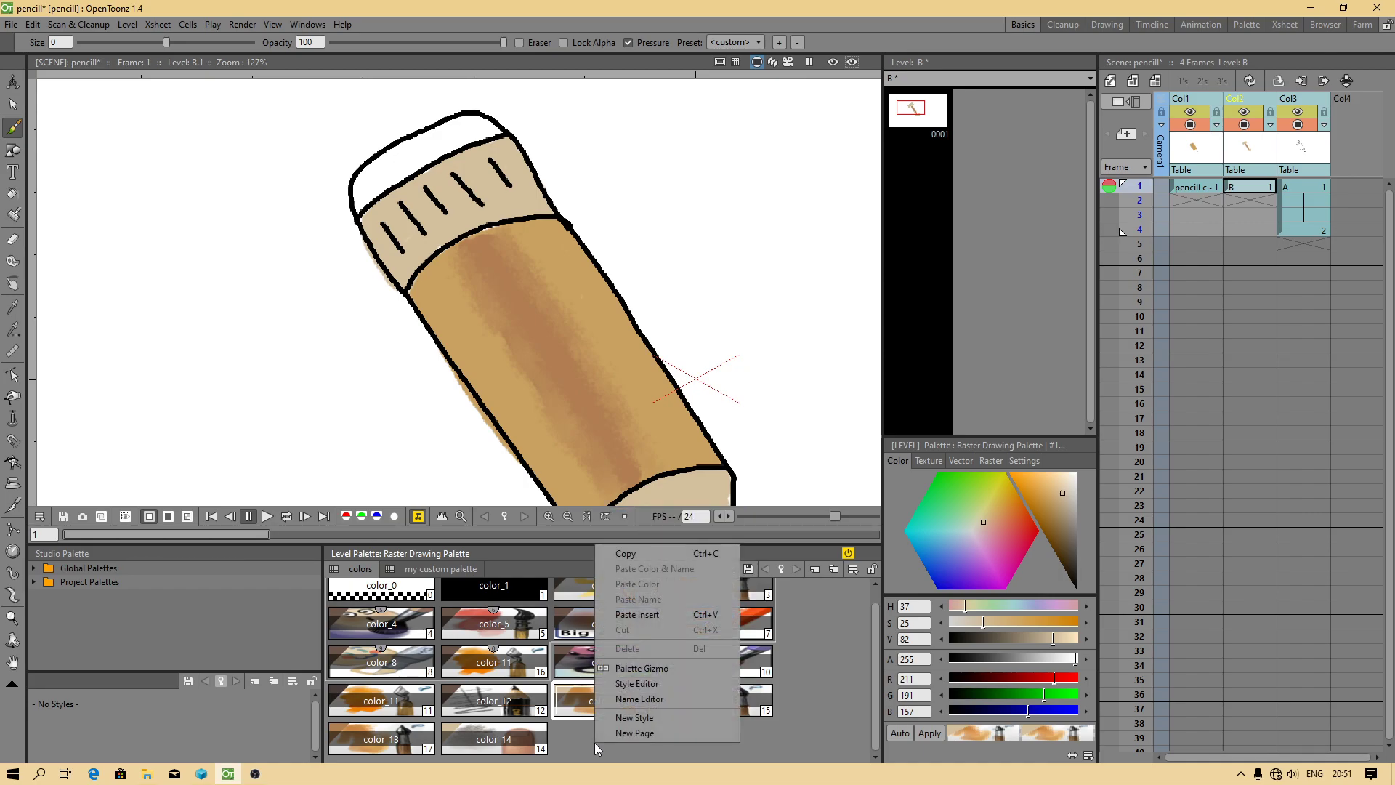
left_click(640, 614)
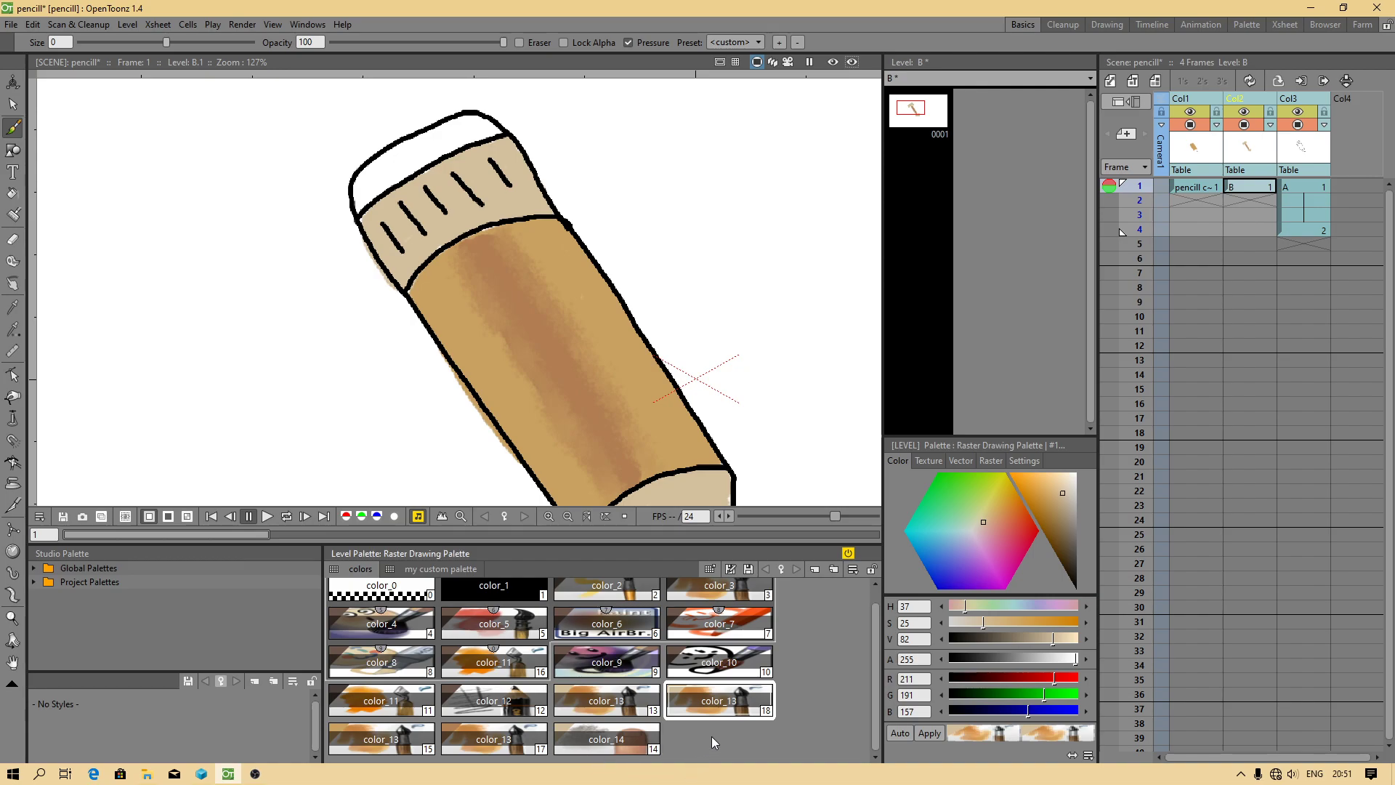
left_click_drag(718, 371, 785, 336)
key("ctrl+z")
Change the duplicated color_13 brush style (index 18) to blue, RGB 83, 186, 209, apply it, and undo a test stroke on the eraser.
double_click(673, 689)
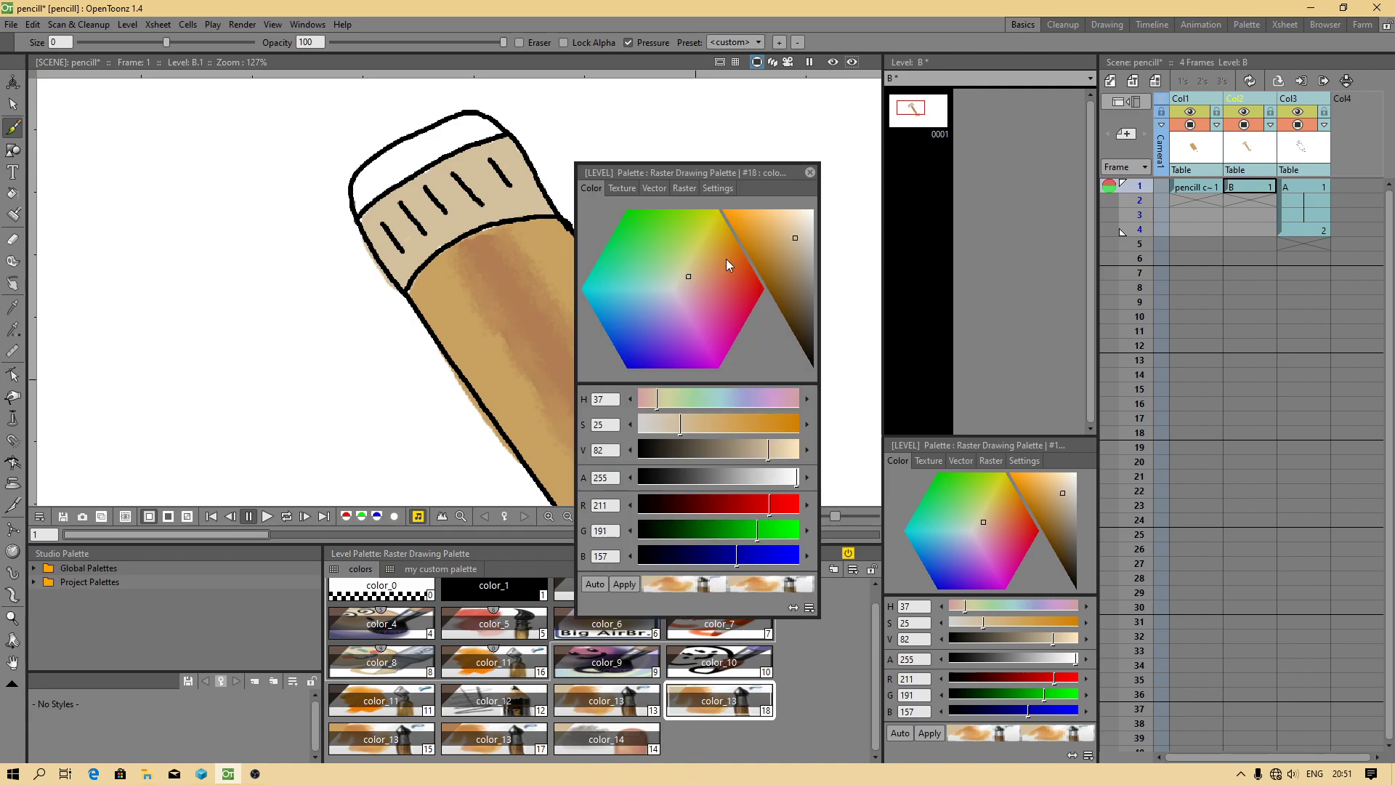
left_click(646, 295)
left_click(718, 425)
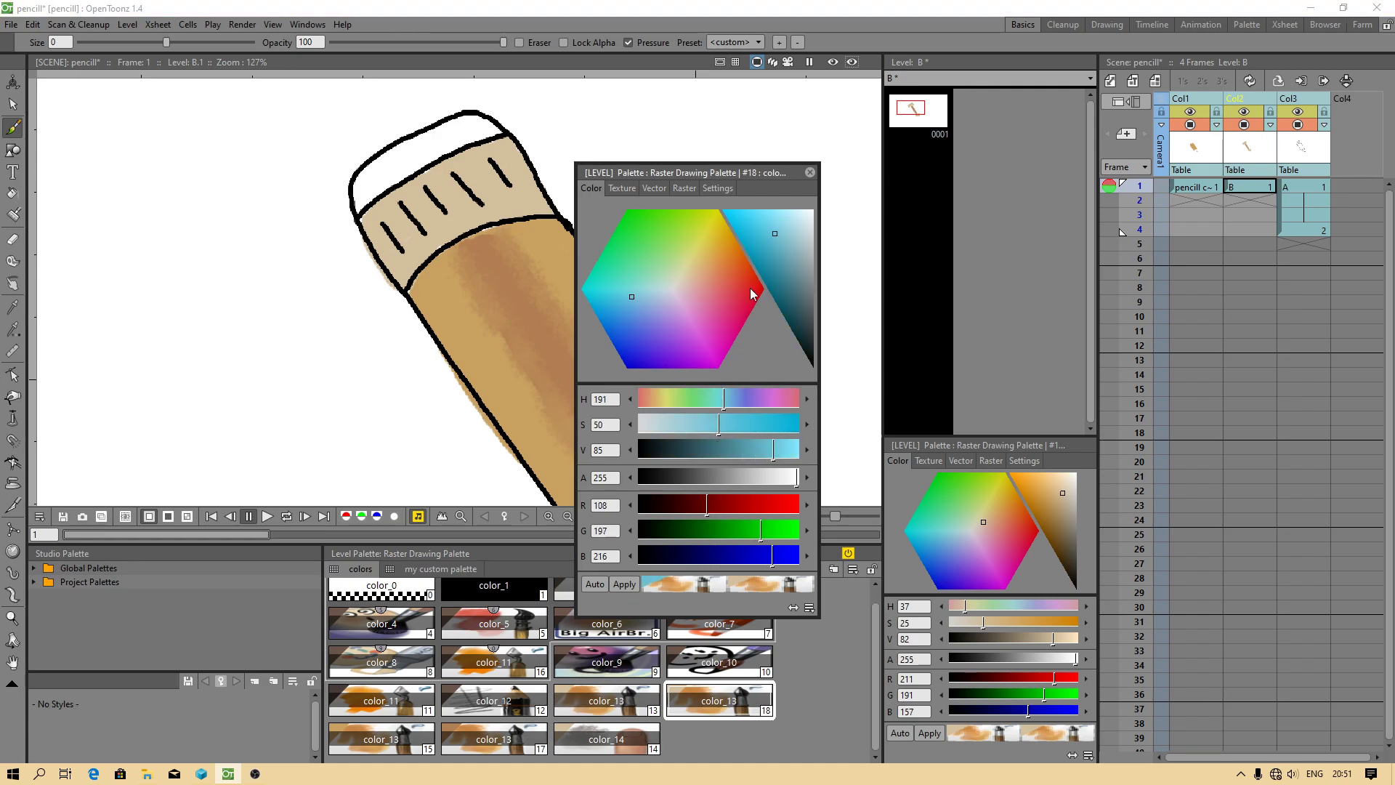
left_click(769, 238)
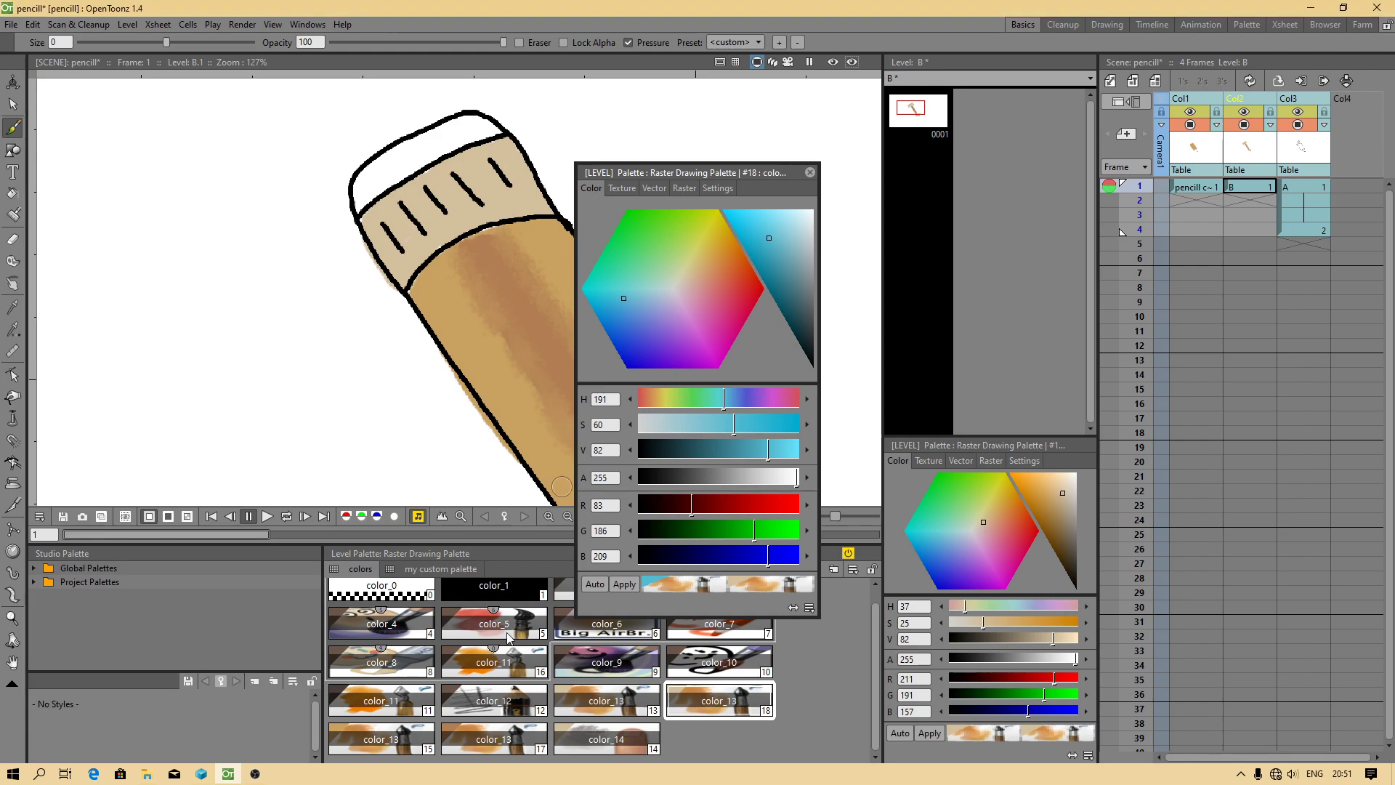
left_click(623, 584)
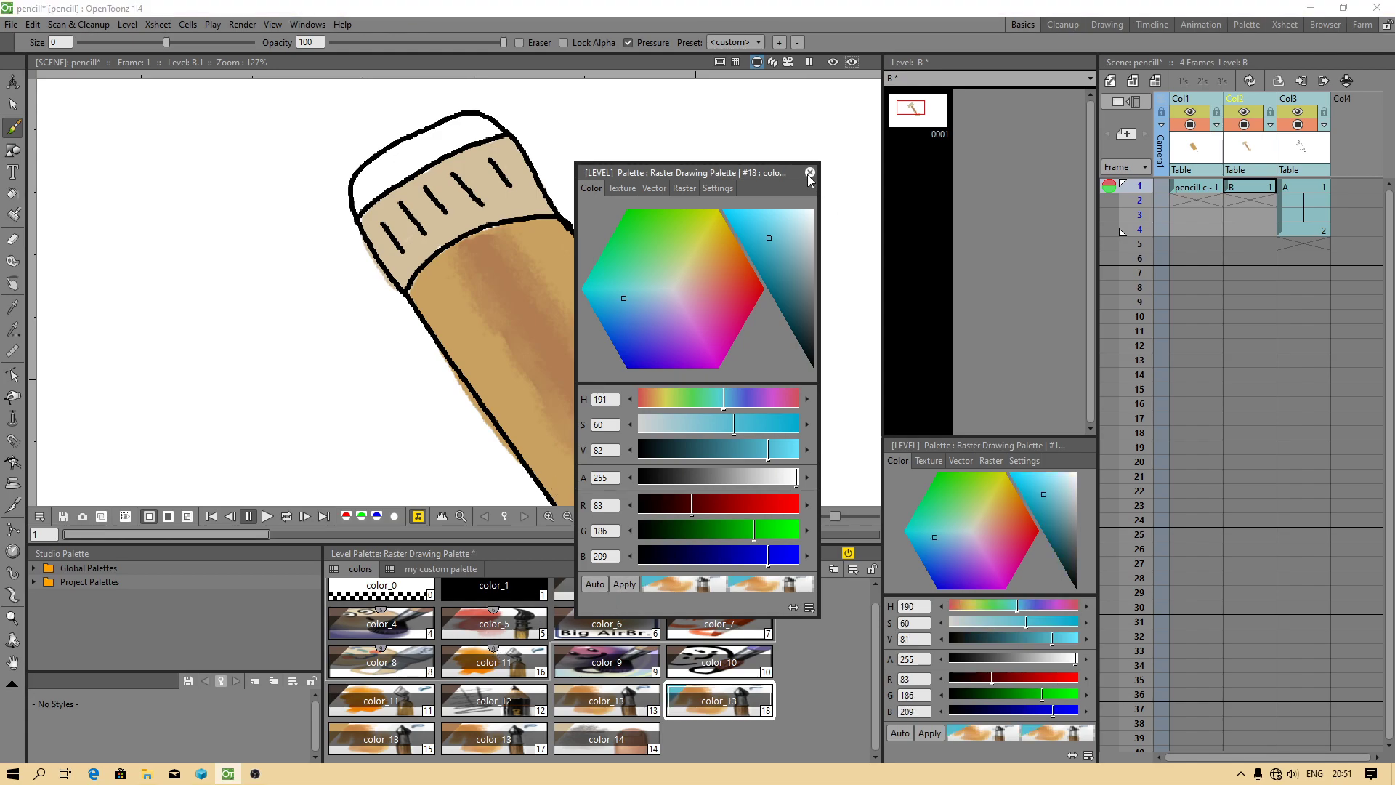
left_click(810, 172)
mouse_move(457, 150)
left_mouse_down()
mouse_move(360, 198)
mouse_move(473, 133)
mouse_move(396, 157)
mouse_move(365, 178)
mouse_move(444, 133)
mouse_move(491, 129)
mouse_move(456, 132)
mouse_move(359, 208)
left_mouse_up()
key("ctrl+z")
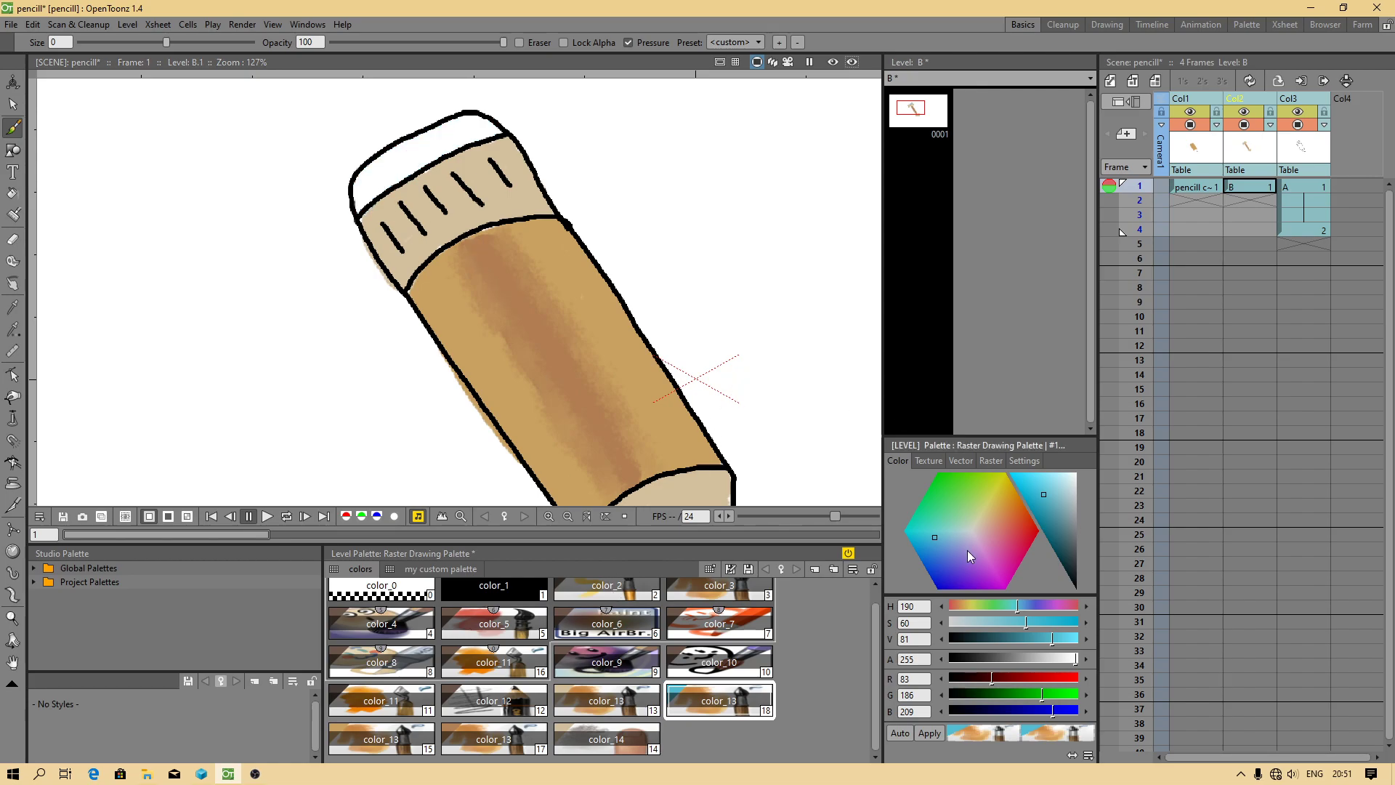
Lighten the blue brush style (index 18) to RGB 167, 208, 216, apply it, and paint the pencil's eraser with it.
left_click_drag(1044, 492, 1063, 490)
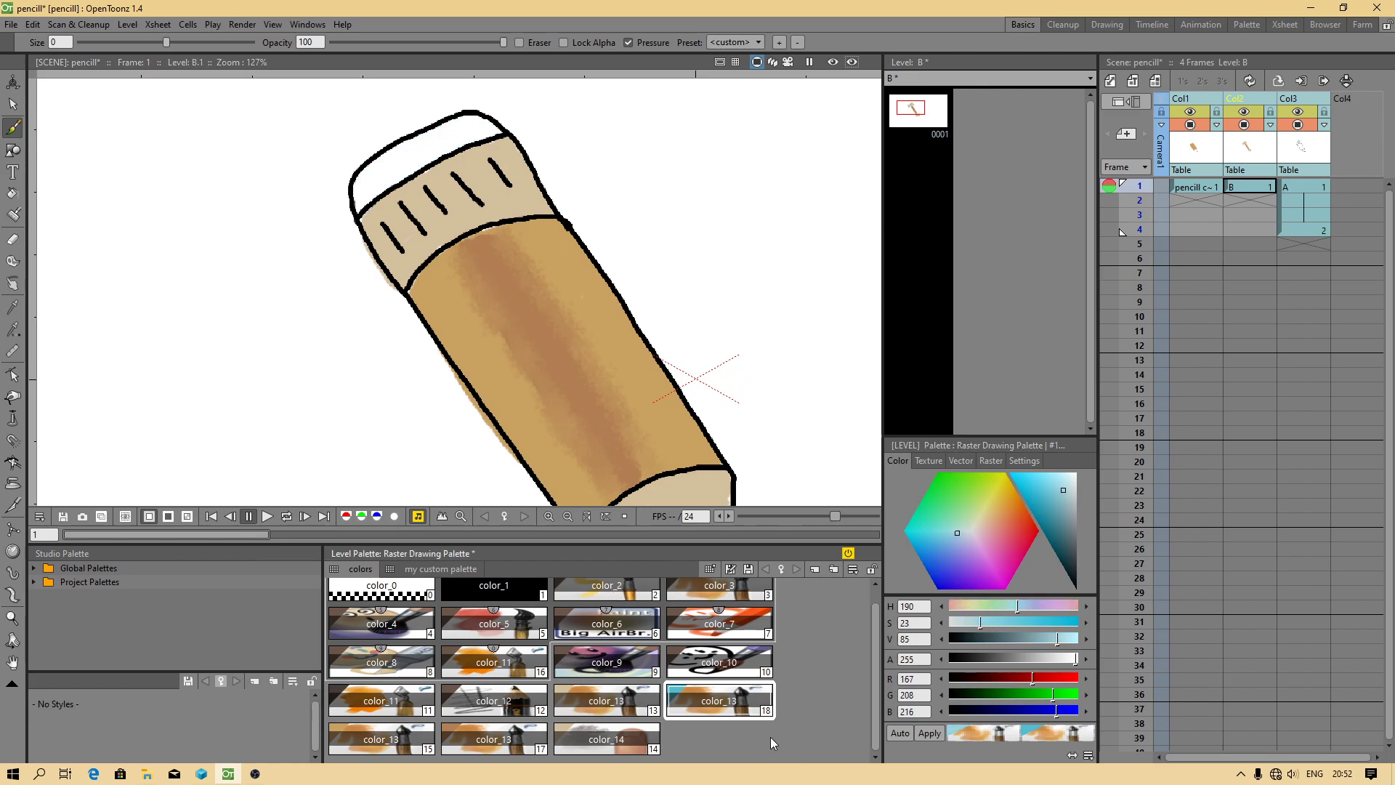
left_click(923, 735)
mouse_move(410, 156)
left_mouse_down()
mouse_move(360, 199)
mouse_move(438, 156)
mouse_move(380, 188)
mouse_move(425, 139)
mouse_move(444, 133)
mouse_move(426, 152)
mouse_move(447, 157)
mouse_move(442, 146)
mouse_move(493, 133)
mouse_move(452, 126)
mouse_move(358, 207)
left_mouse_up()
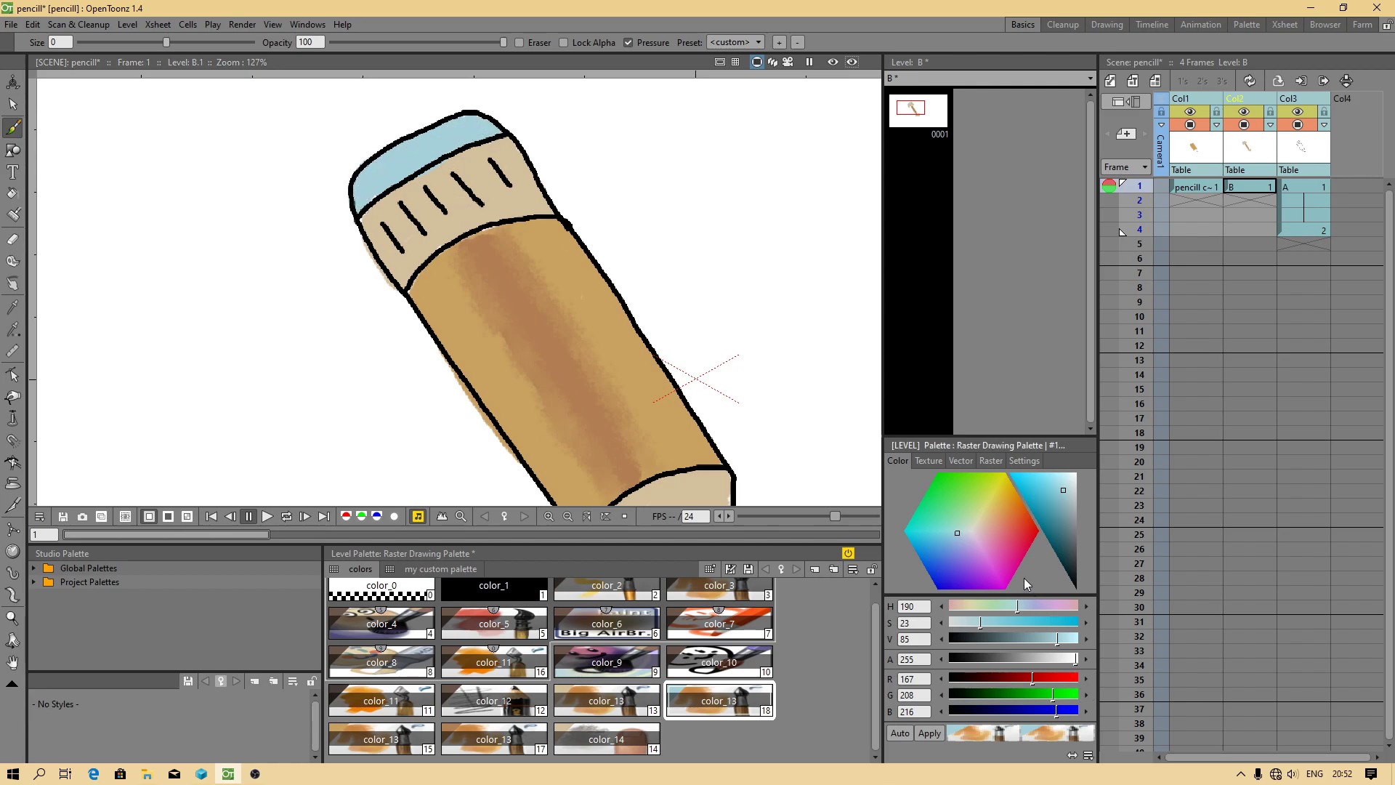
Darken the blue brush style (index 18) to RGB 58, 122, 135, apply it, and try shading strokes on the pencil's eraser.
left_click(1055, 519)
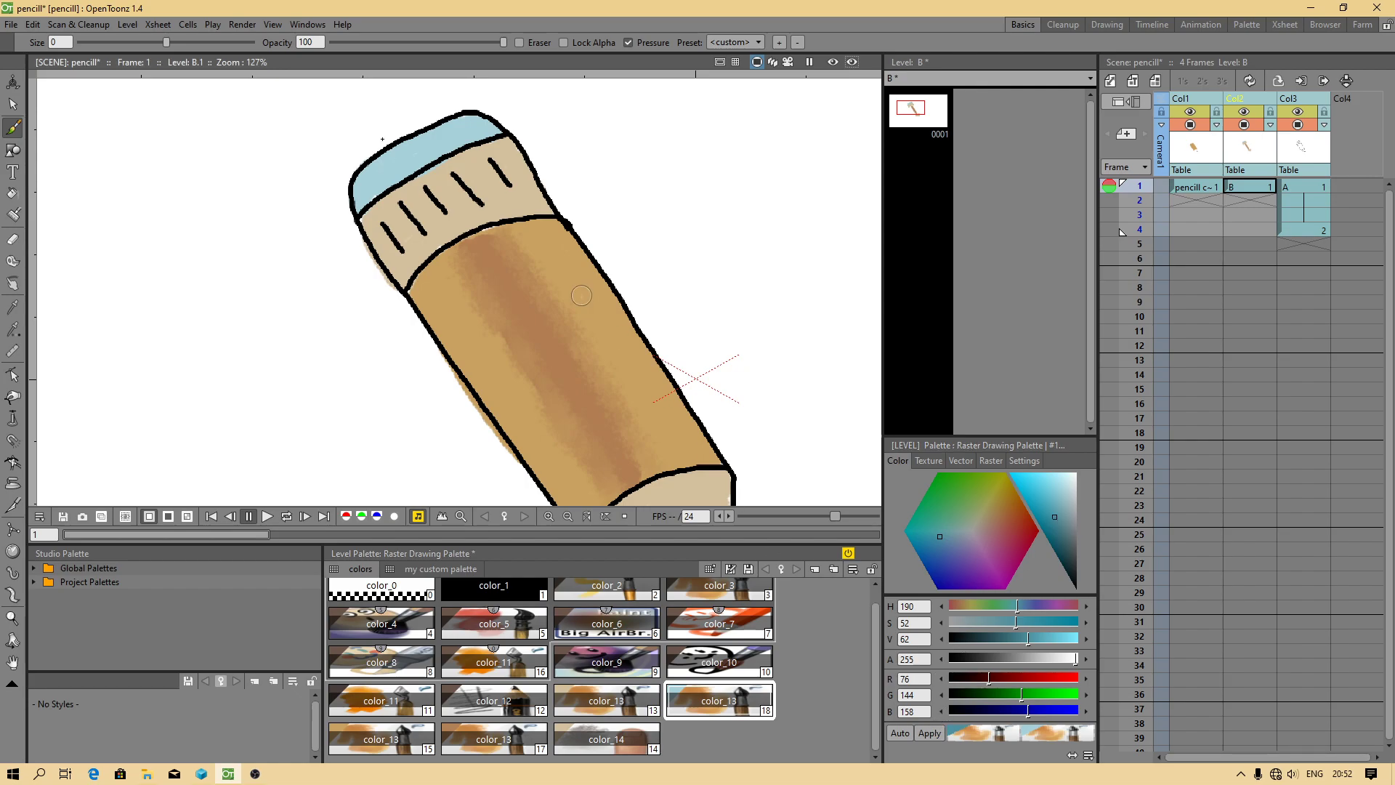
left_click(1054, 530)
left_click(1056, 528)
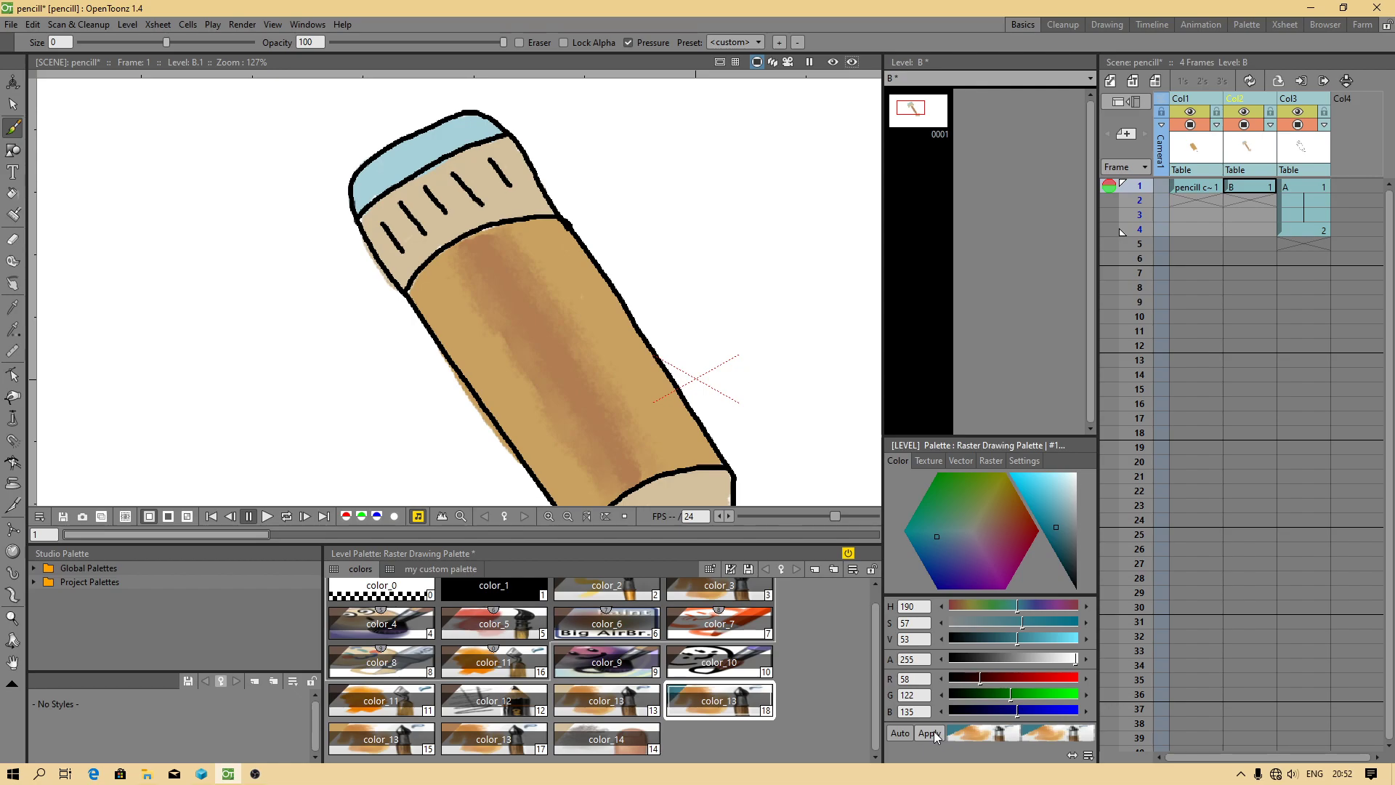
mouse_move(427, 150)
left_mouse_down()
mouse_move(393, 166)
mouse_move(427, 147)
mouse_move(390, 158)
mouse_move(427, 142)
mouse_move(403, 143)
mouse_move(403, 167)
mouse_move(386, 156)
mouse_move(426, 136)
mouse_move(434, 214)
mouse_move(407, 167)
mouse_move(390, 169)
mouse_move(444, 132)
mouse_move(381, 167)
left_mouse_up()
key("ctrl+z")
key("ctrl+z")
Smudge the dark blue shading on the pencil's eraser with the color_14 brush style.
left_click(581, 741)
scroll(545, 254, "down", 2)
mouse_move(593, 365)
left_mouse_down()
mouse_move(529, 310)
mouse_move(496, 336)
left_mouse_up()
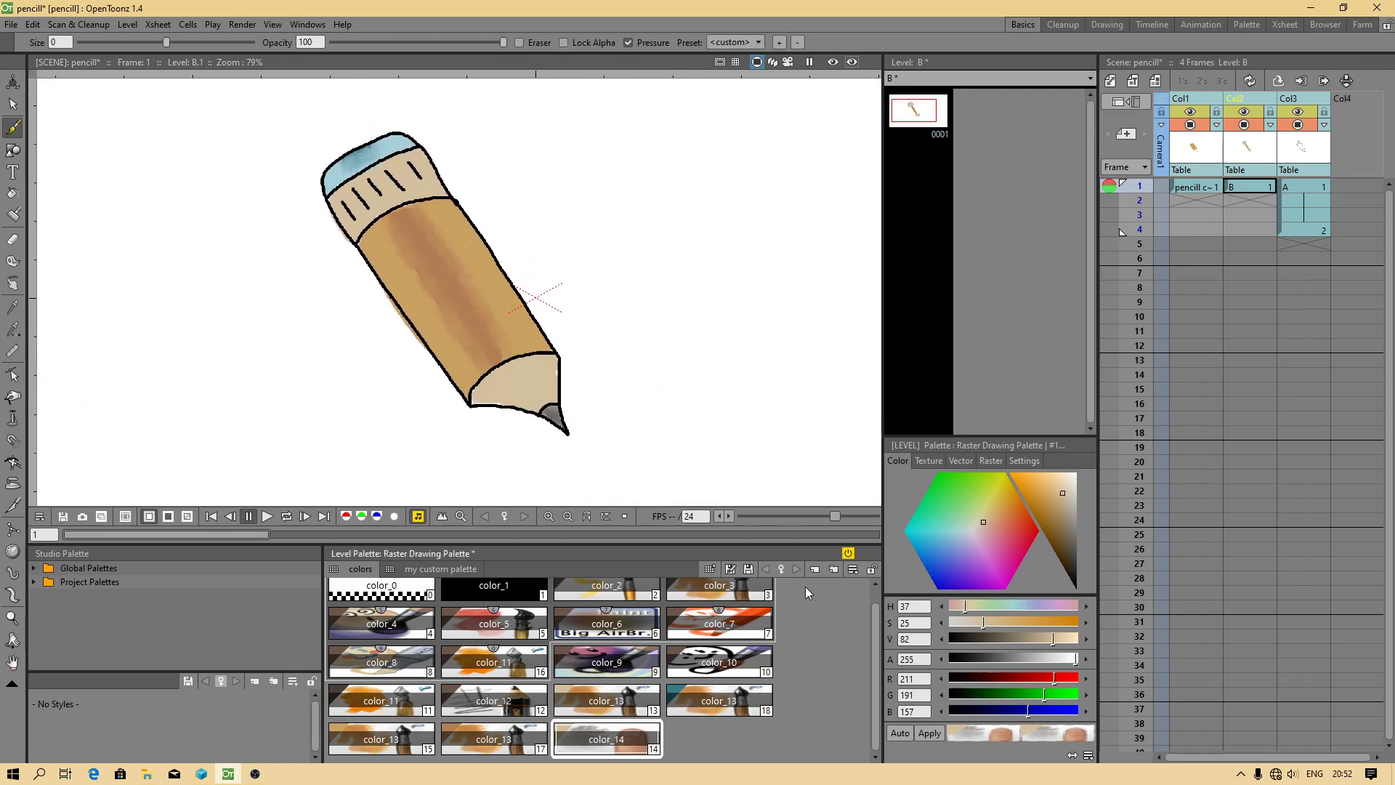
Save the scene with all its levels, and save the level palette of pencill colors over its existing file.
left_click(1200, 187)
left_click(11, 24)
left_click(62, 73)
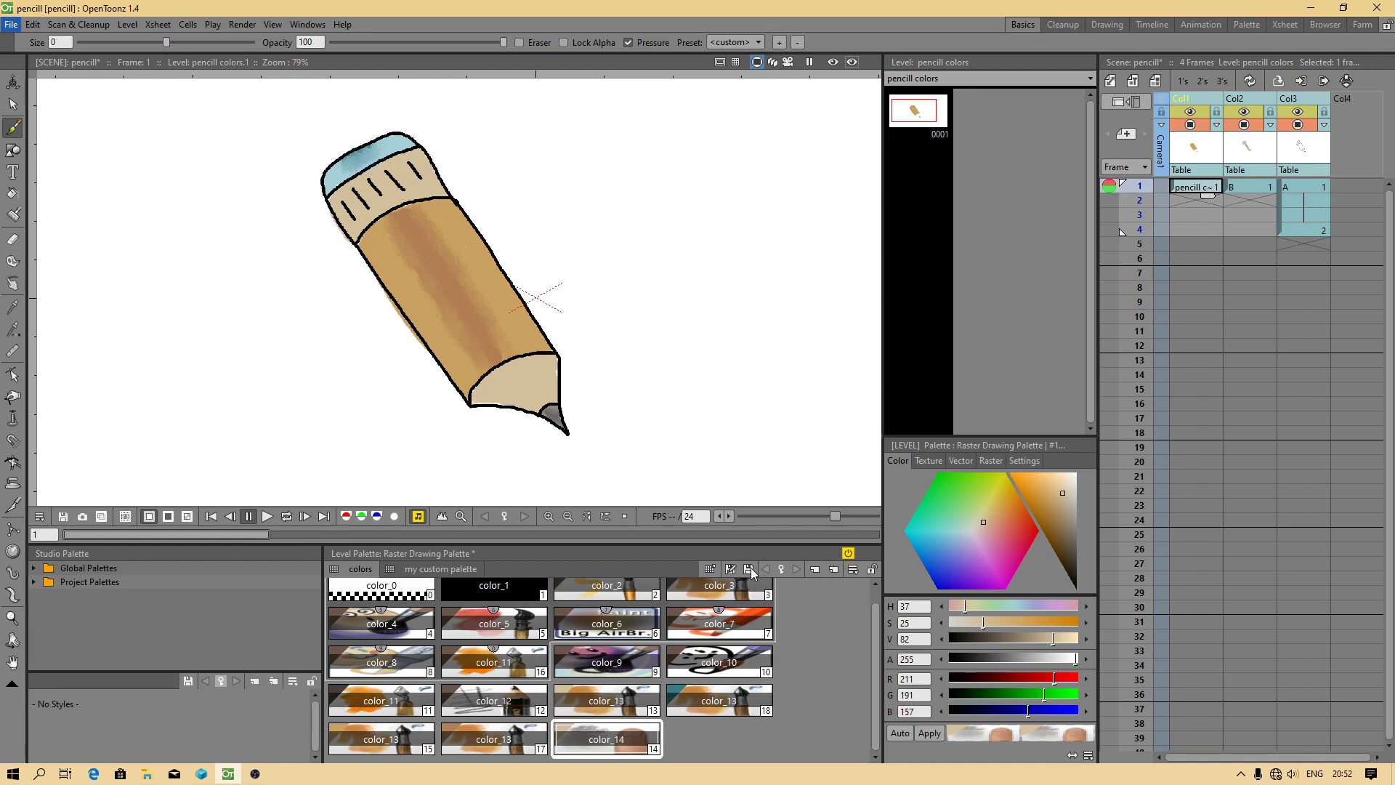
left_click(749, 569)
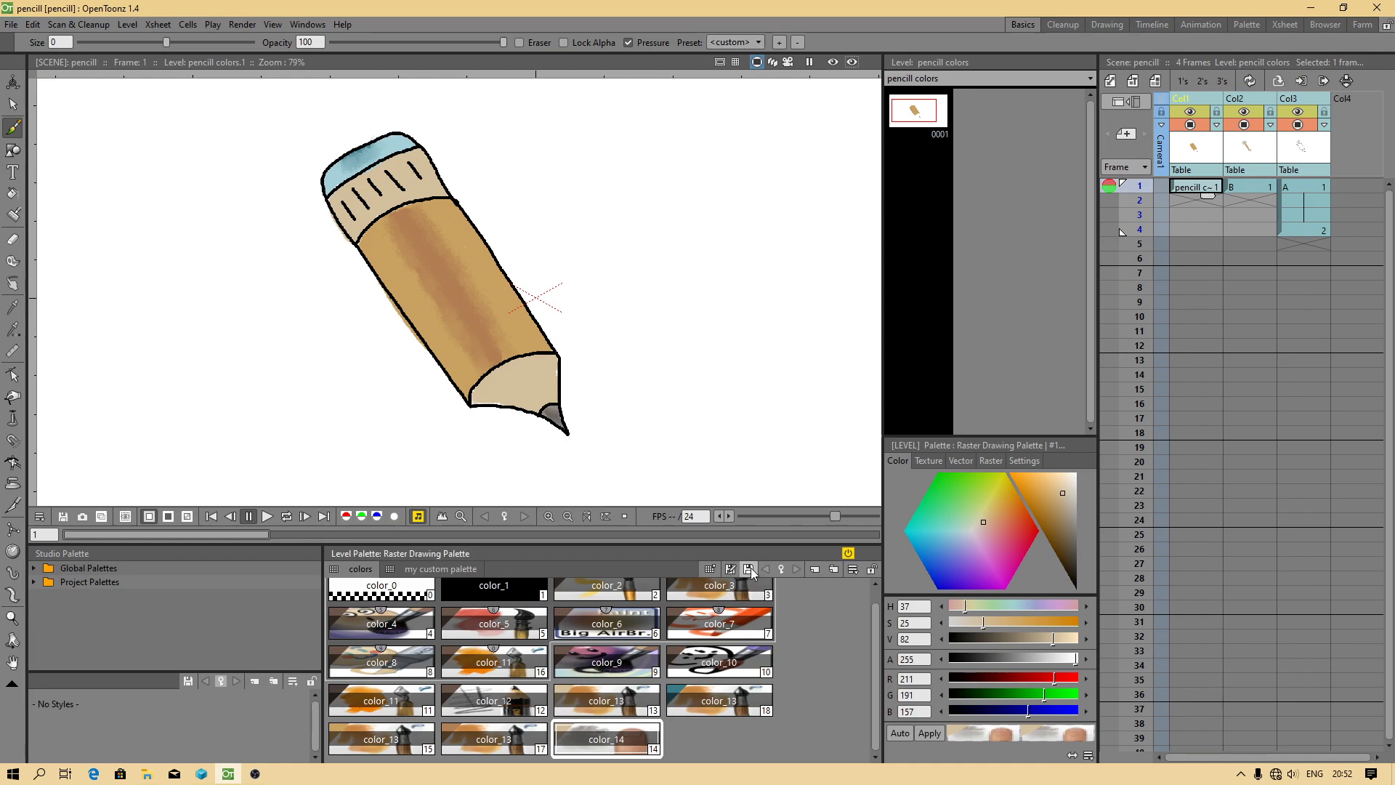
left_click(752, 568)
left_click(651, 407)
Save the level palette under the existing name pencill colors..tpl in the pencill folder, overwriting that file.
left_click(734, 572)
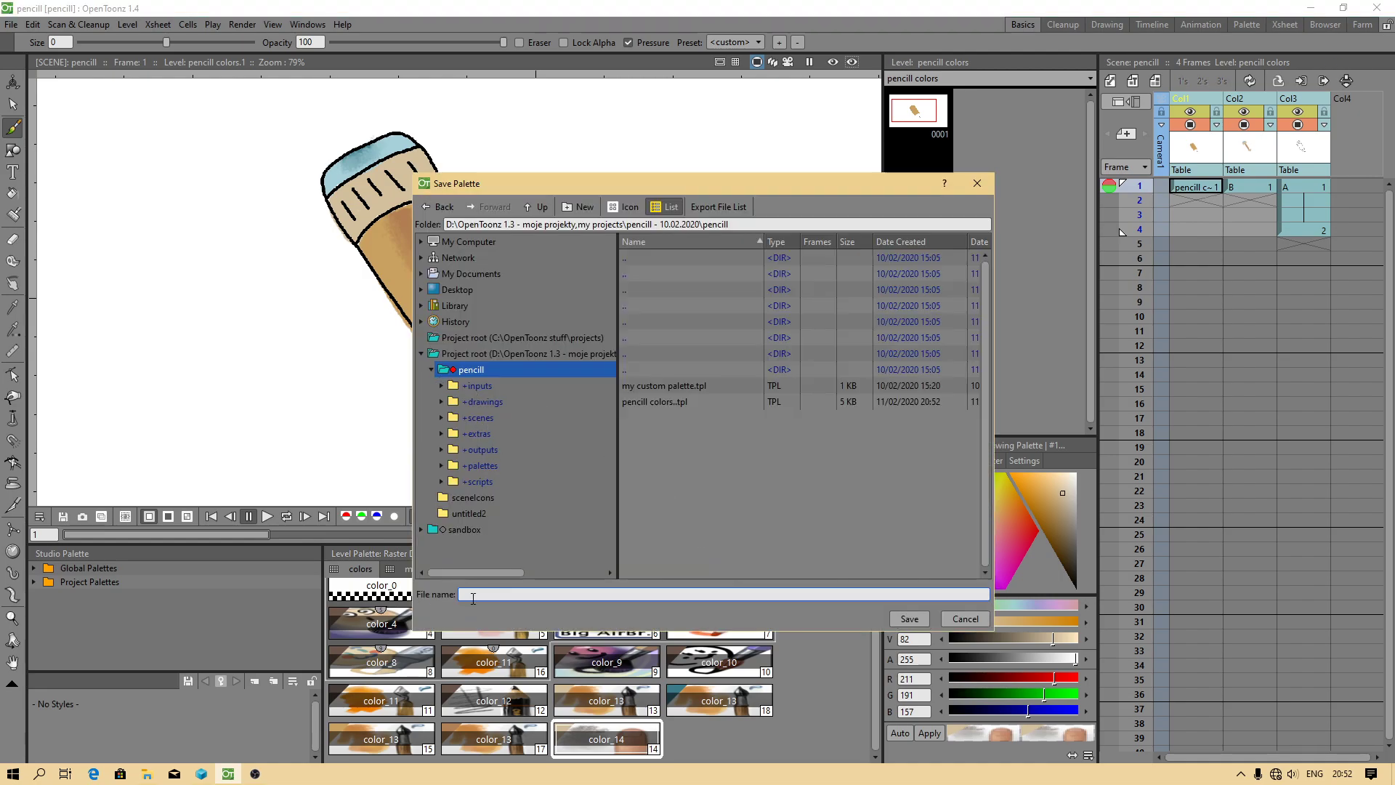
type("my color pallette")
left_click(512, 596)
type("pencill")
left_click(652, 403)
left_click(905, 618)
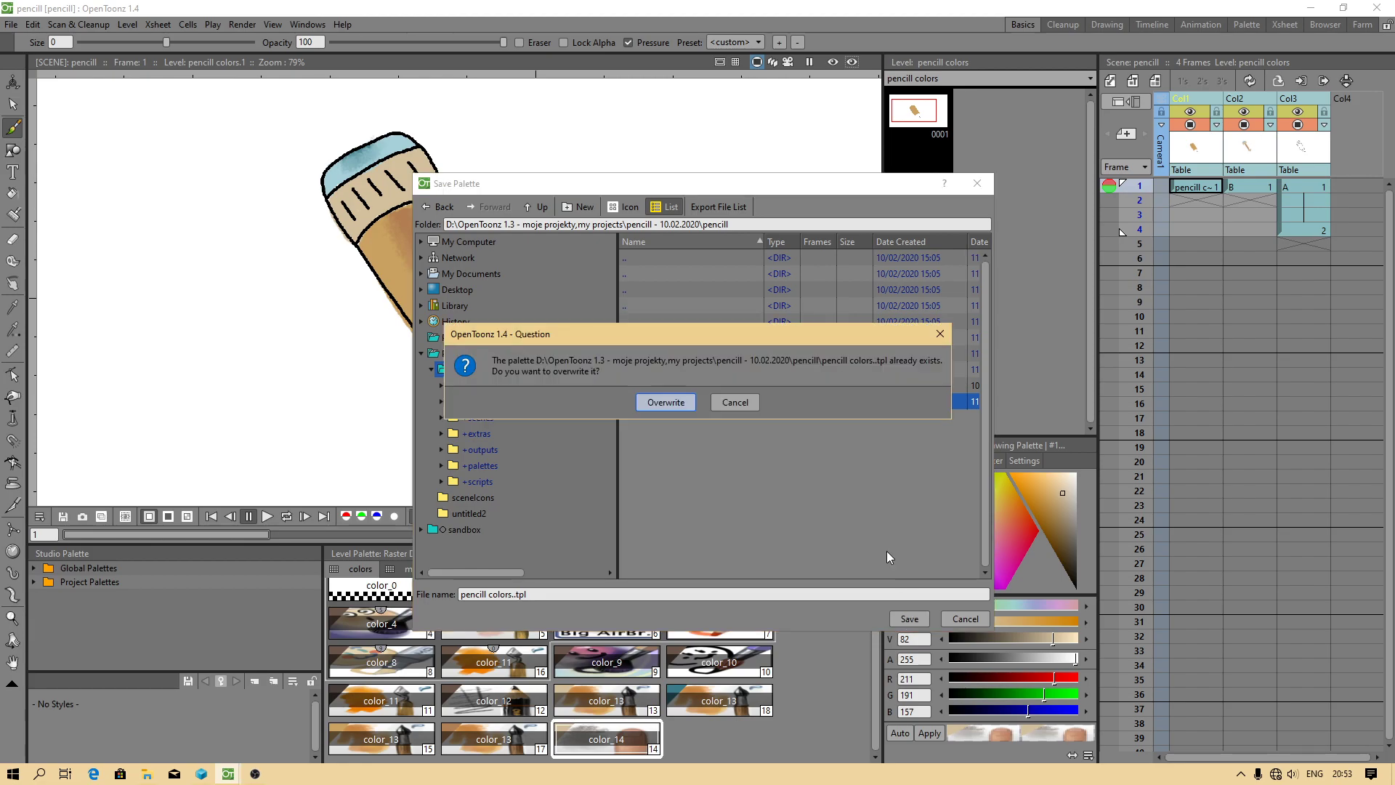
left_click(678, 405)
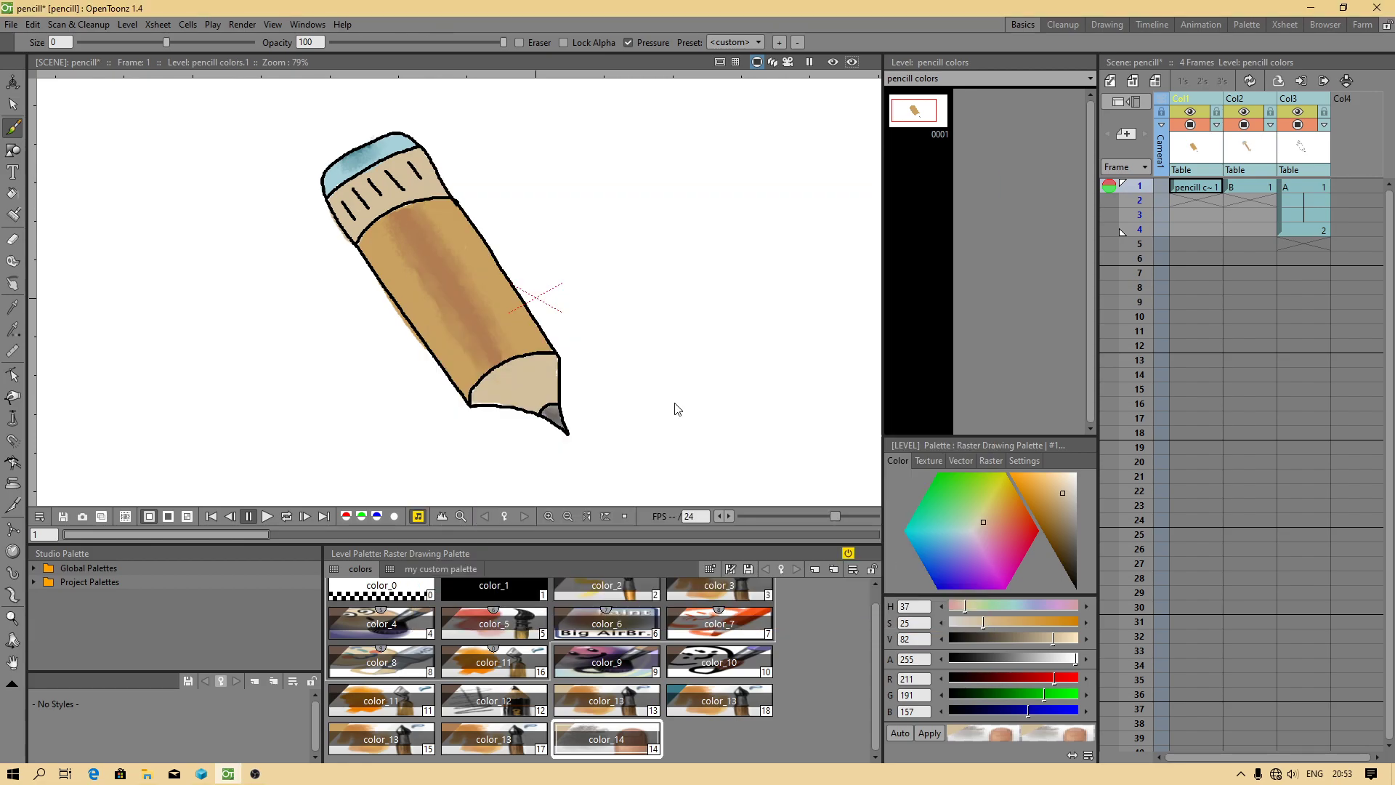
Save the level palette as my custom palette.tpl in the pencill folder, overwriting the existing file.
left_click(731, 570)
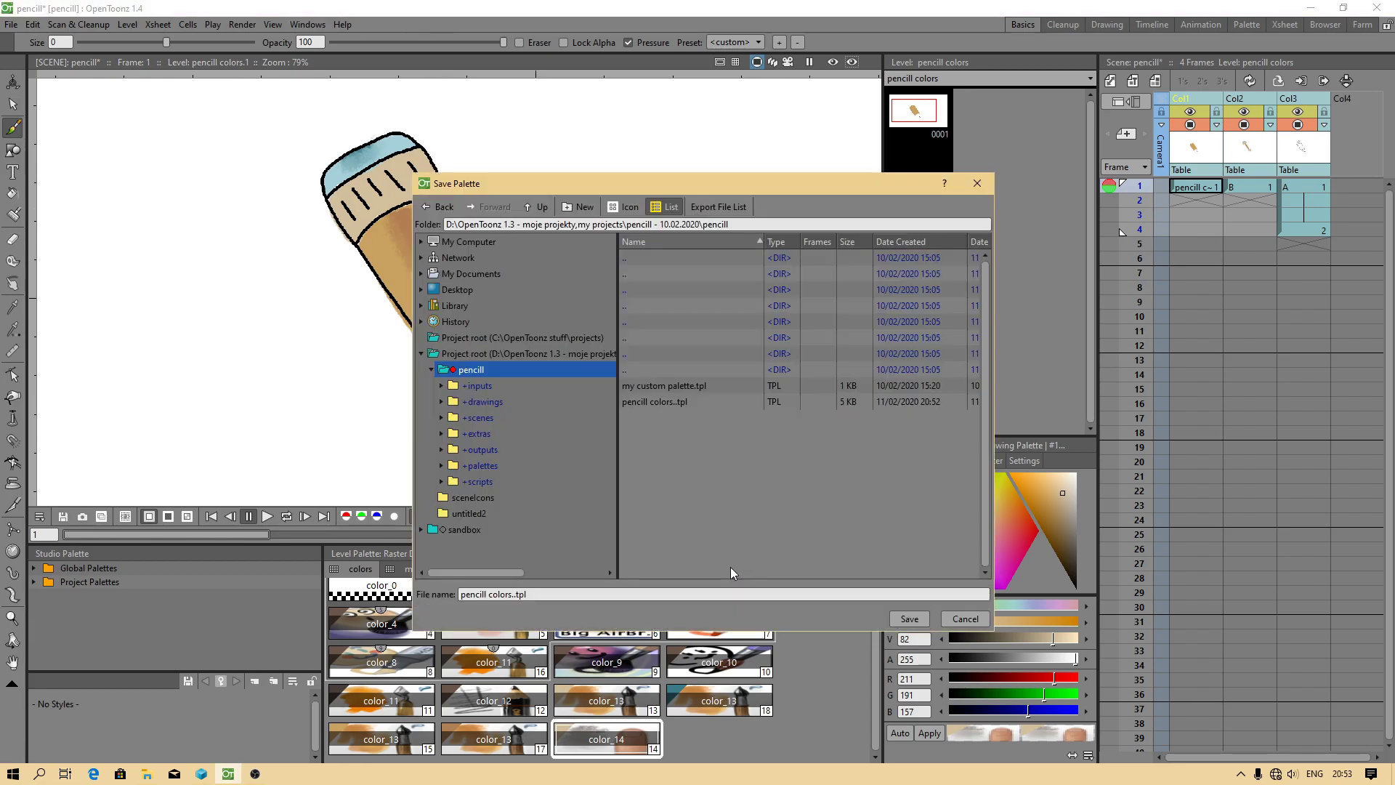
left_click(682, 386)
left_click(910, 619)
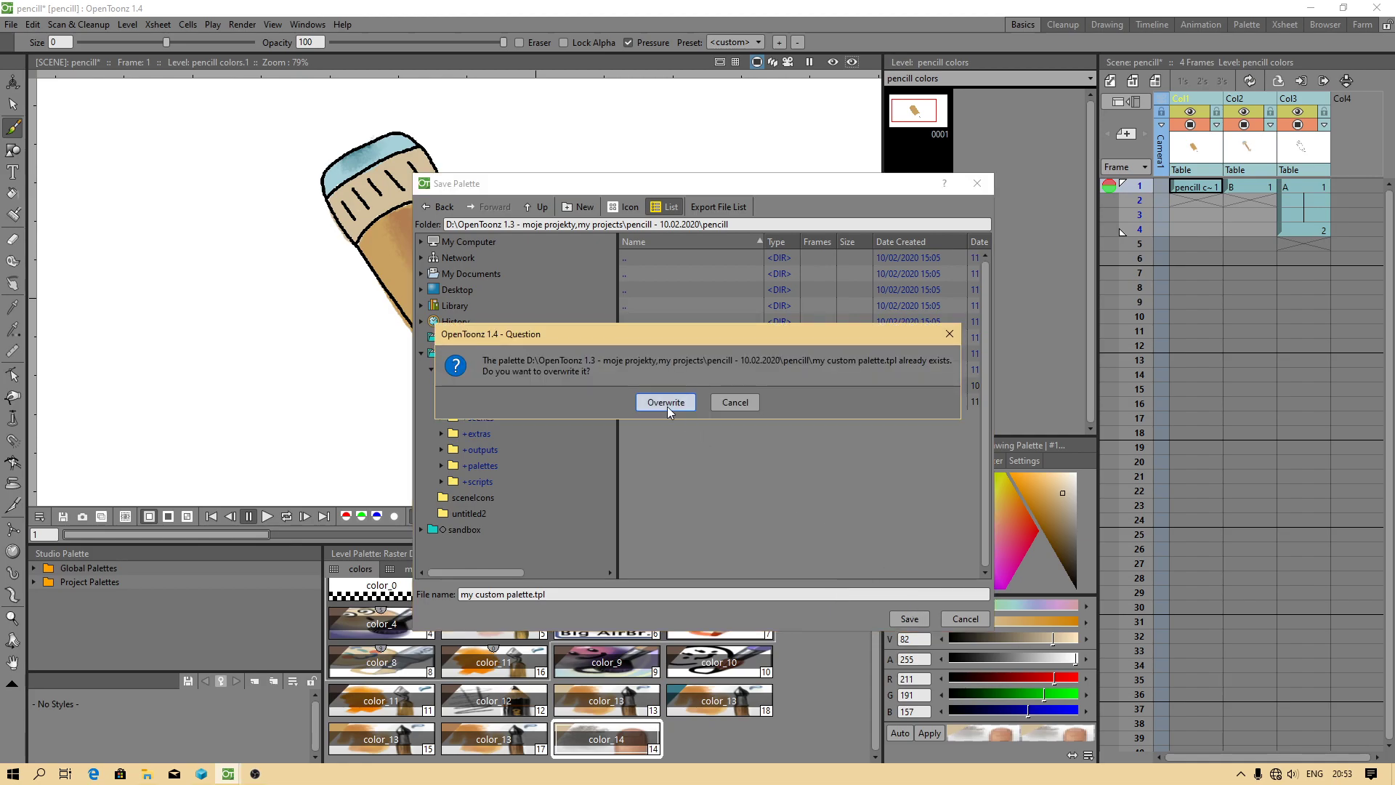
left_click(668, 407)
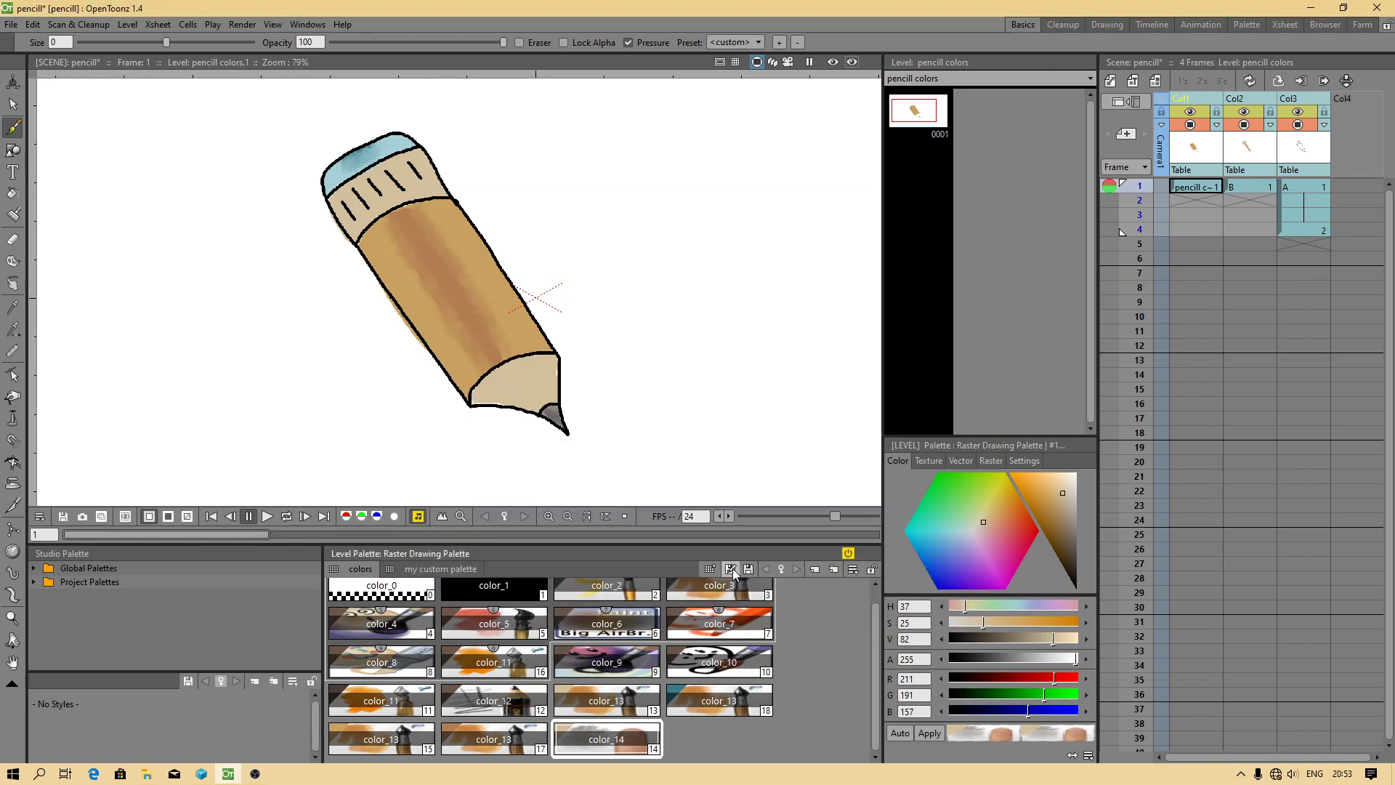
Save the level palette as Raster_Drawing_Palette.tpl in the project's +palettes folder, overwriting the existing file.
left_click(732, 570)
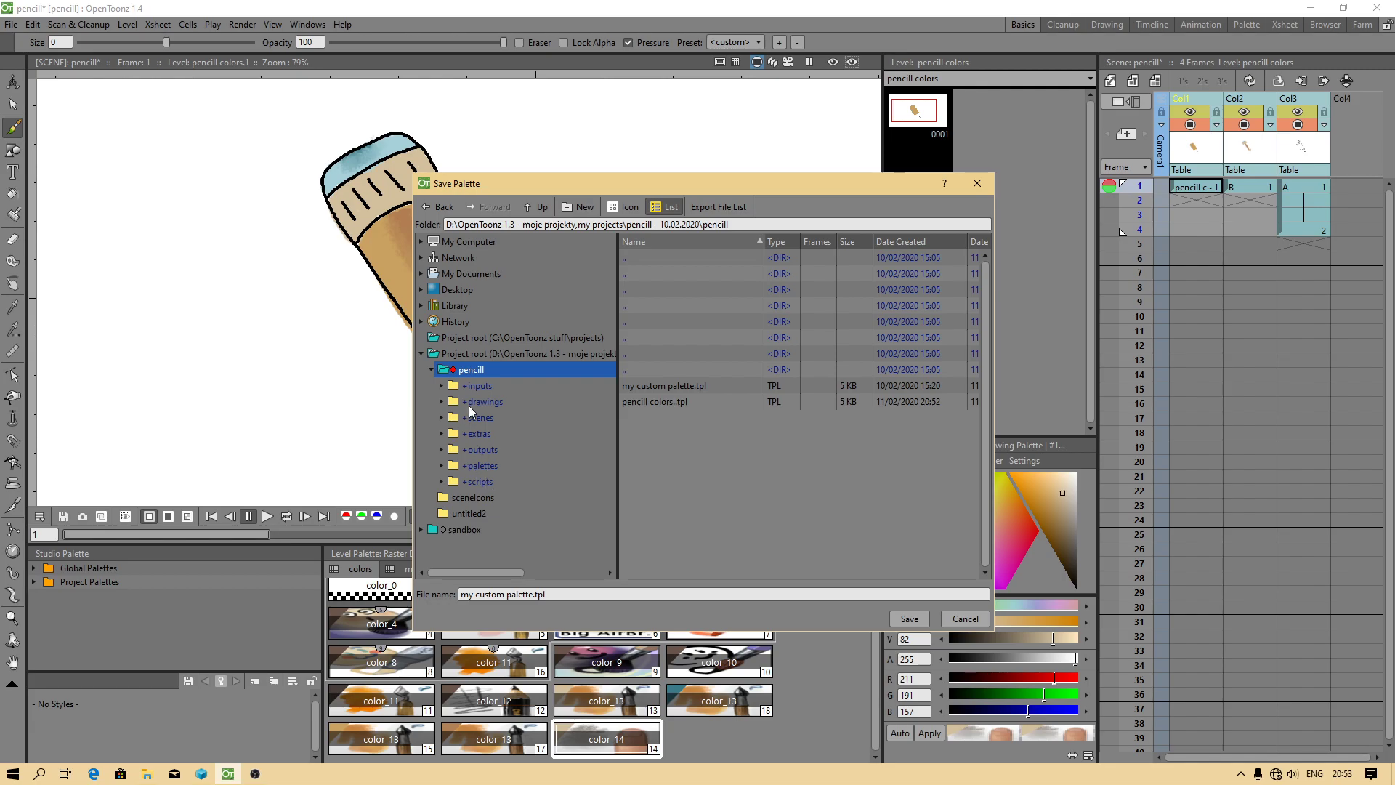
left_click(487, 465)
left_click(661, 325)
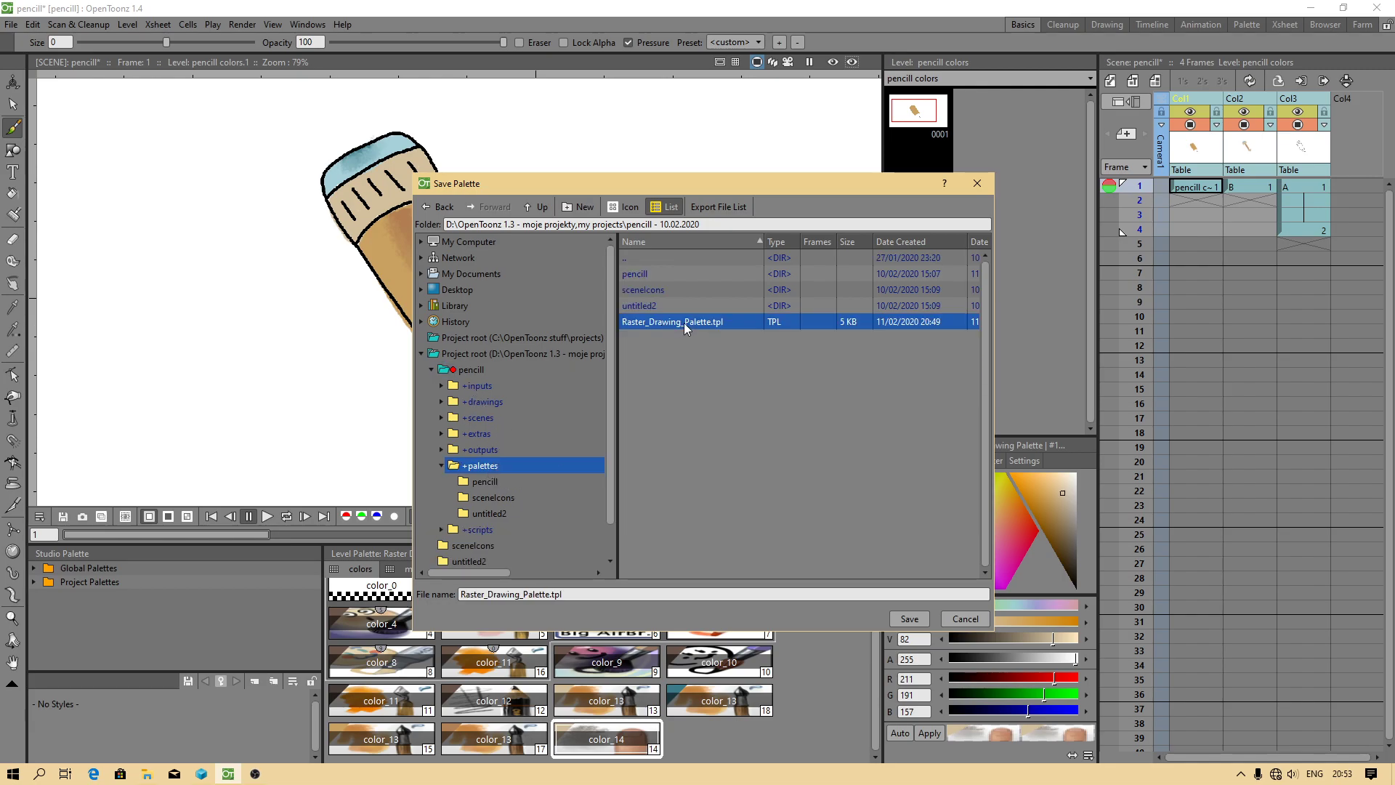
left_click(910, 619)
left_click(662, 401)
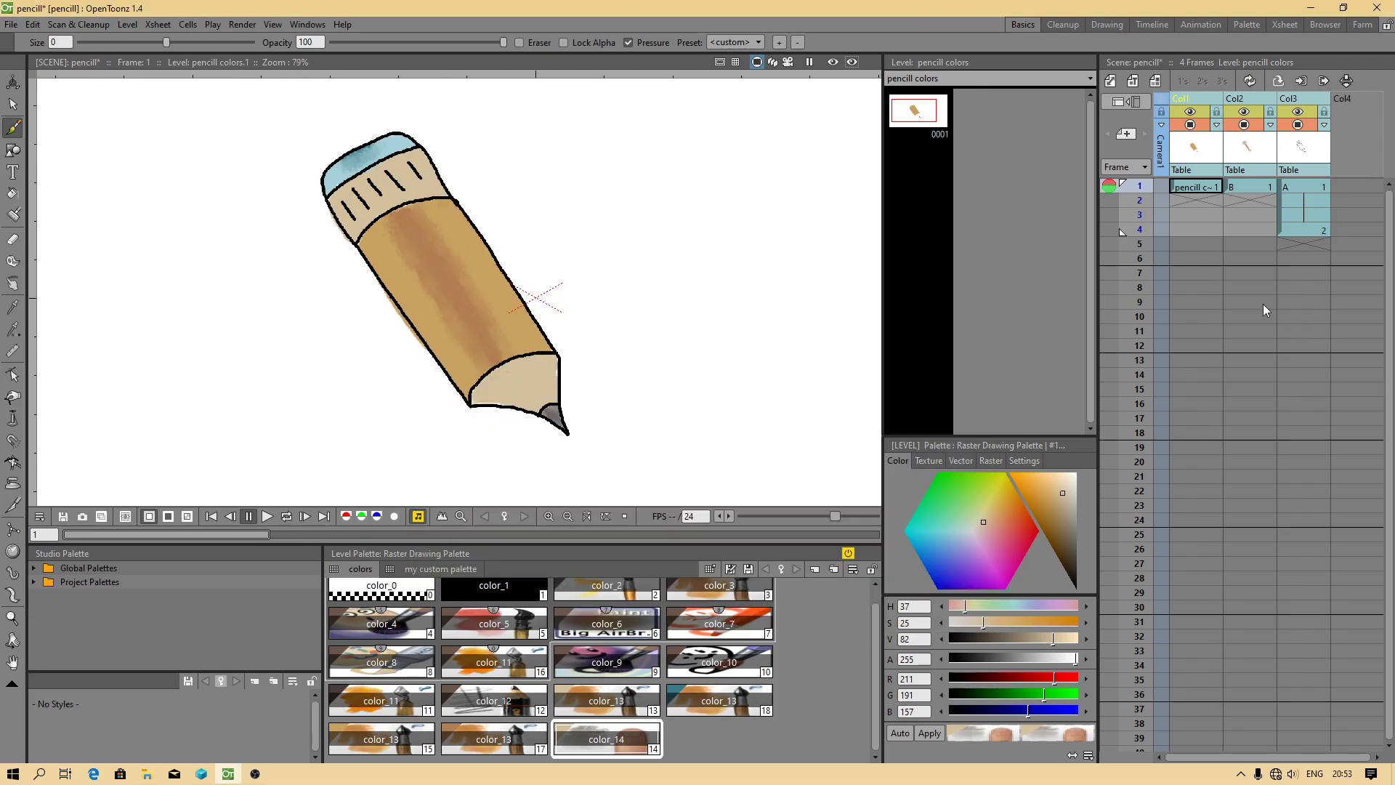
Add the my custom palette from the pencill project palettes to the level palette of pencill colors.
left_click(1189, 188)
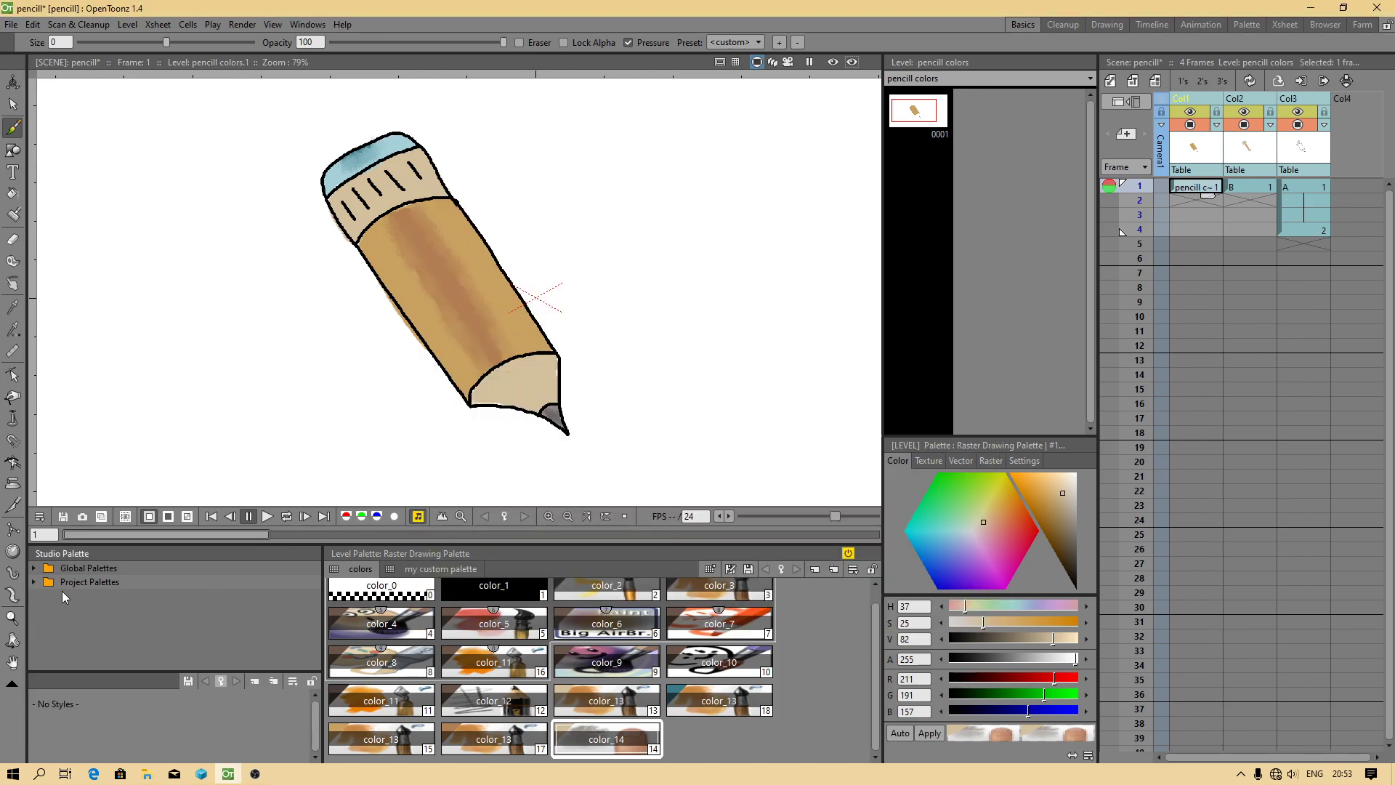
left_click(34, 568)
left_click(34, 623)
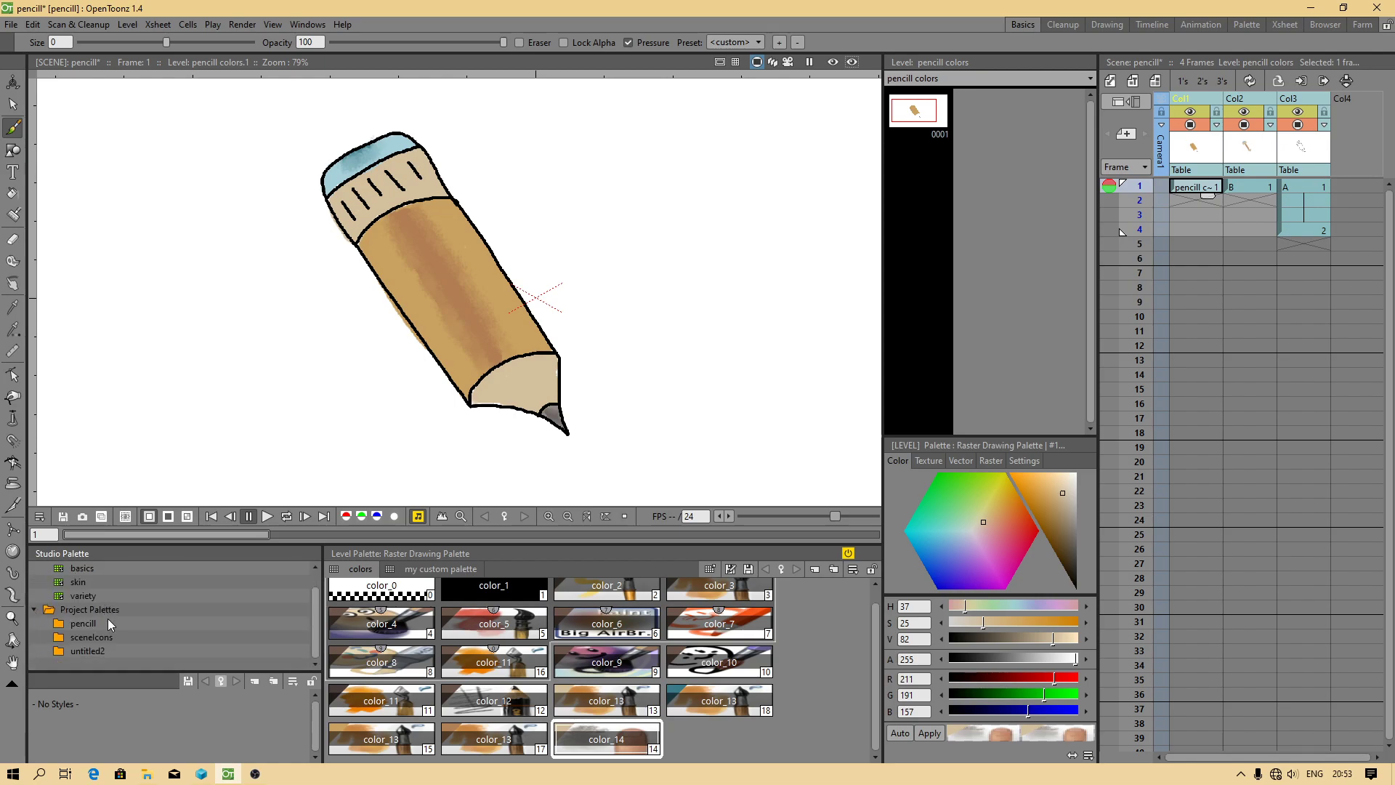
double_click(92, 626)
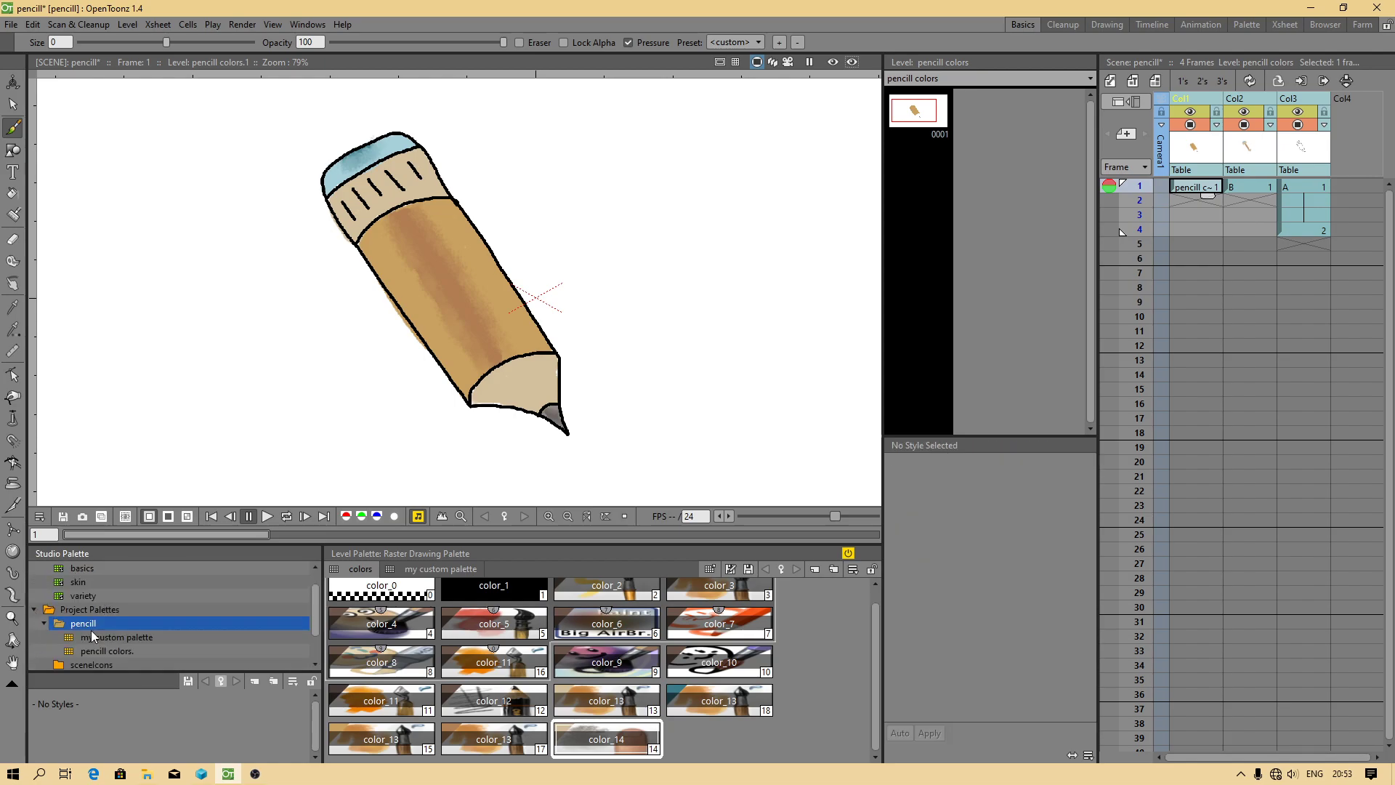
left_click(128, 639)
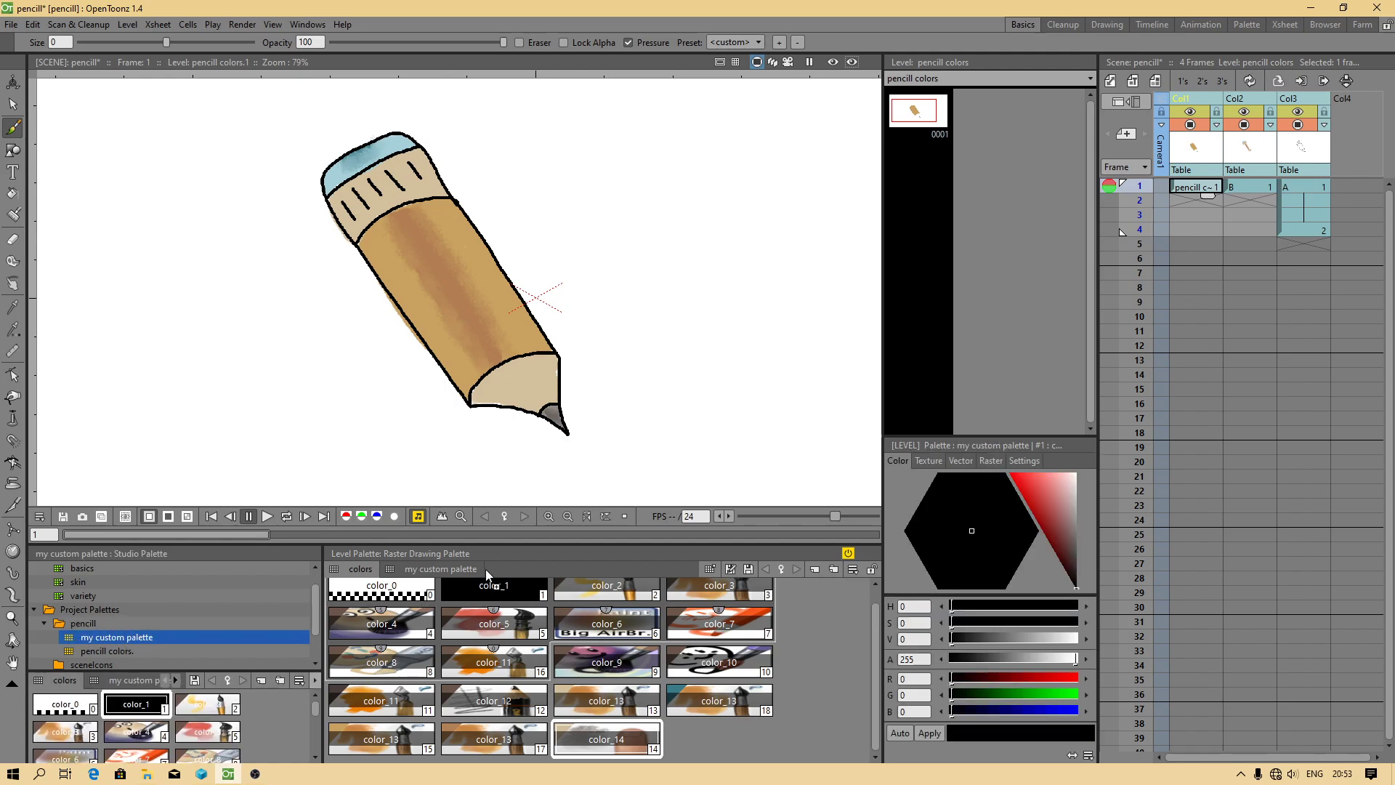
left_click_drag(497, 567, 497, 567)
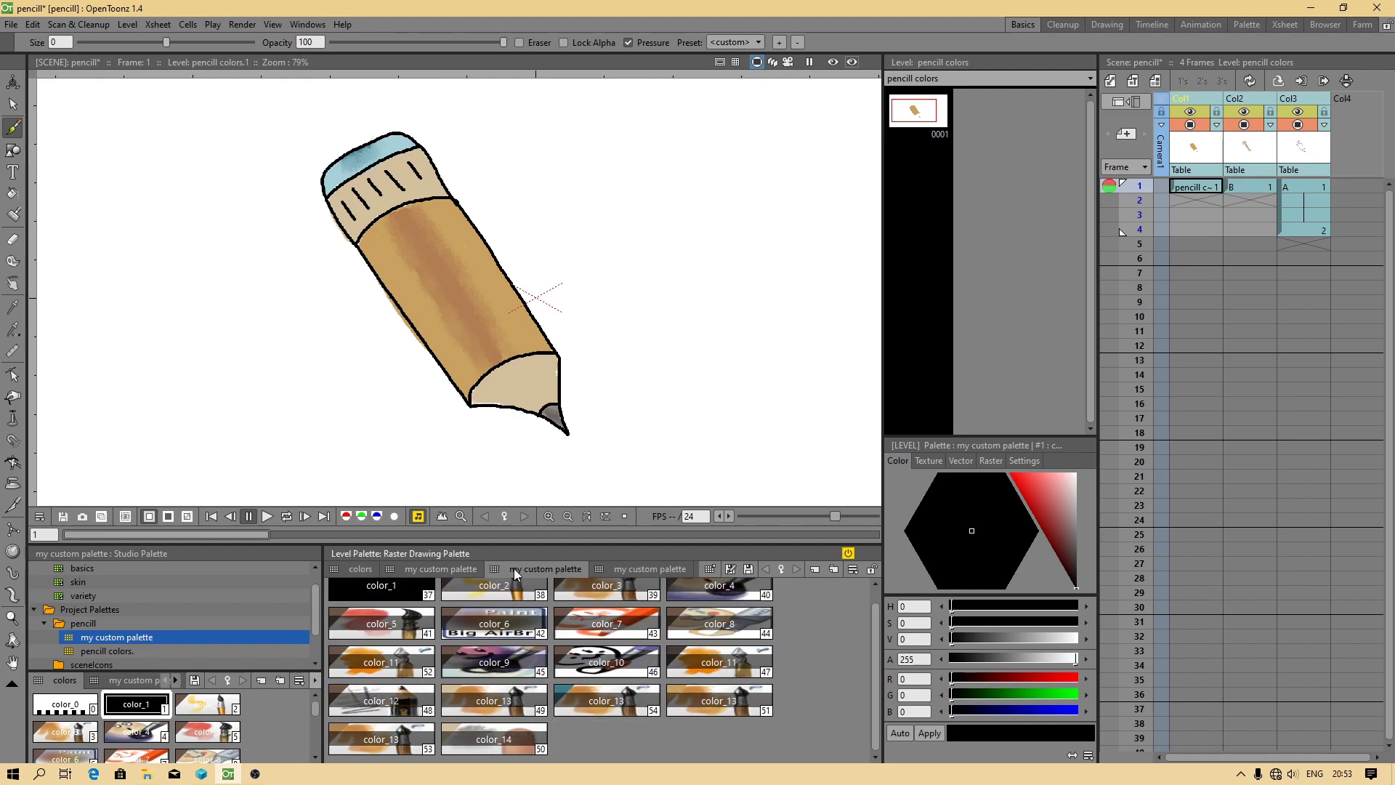
Delete the two 12-style my custom palette pages from the level palette, keeping the fuller page with the new brush styles.
left_click(632, 569)
right_click(620, 568)
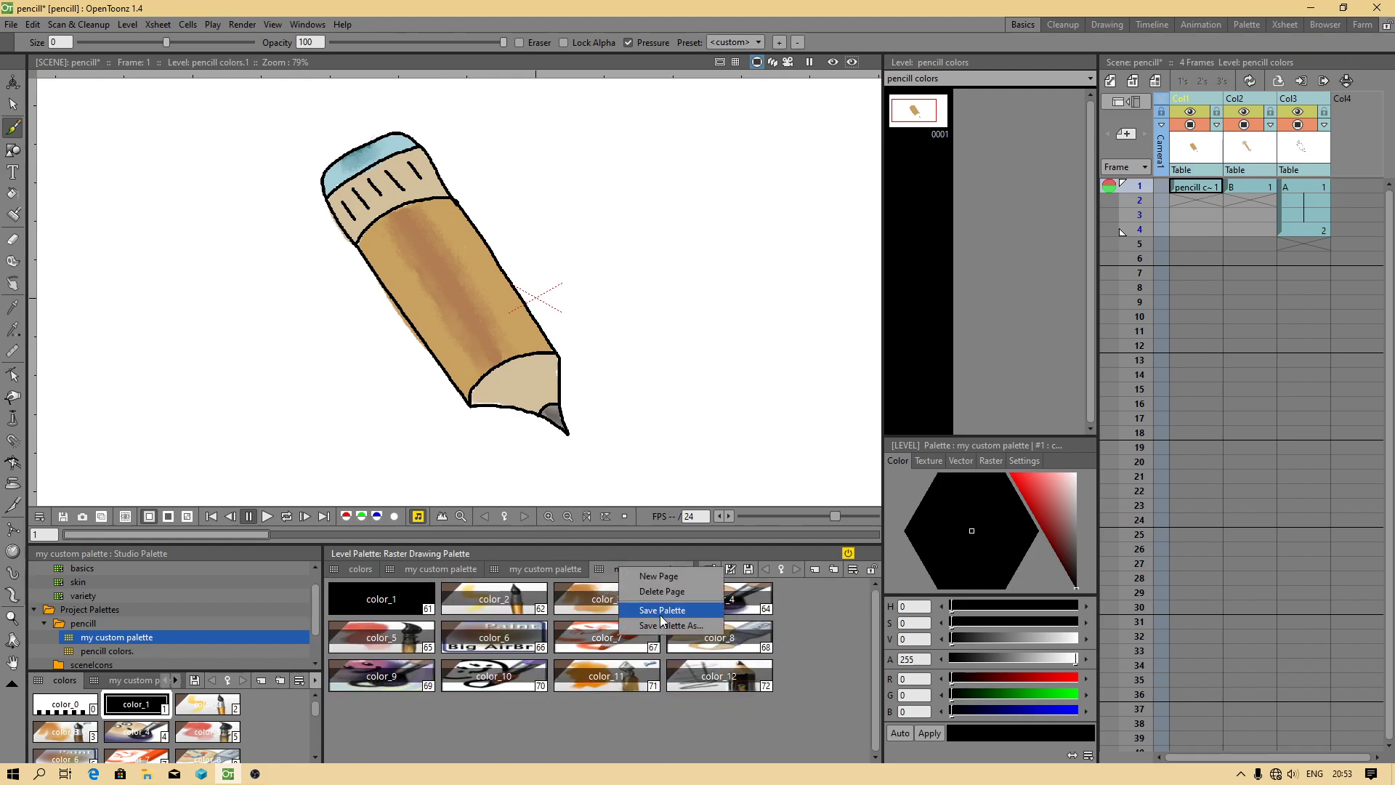
left_click(660, 592)
left_click(520, 569)
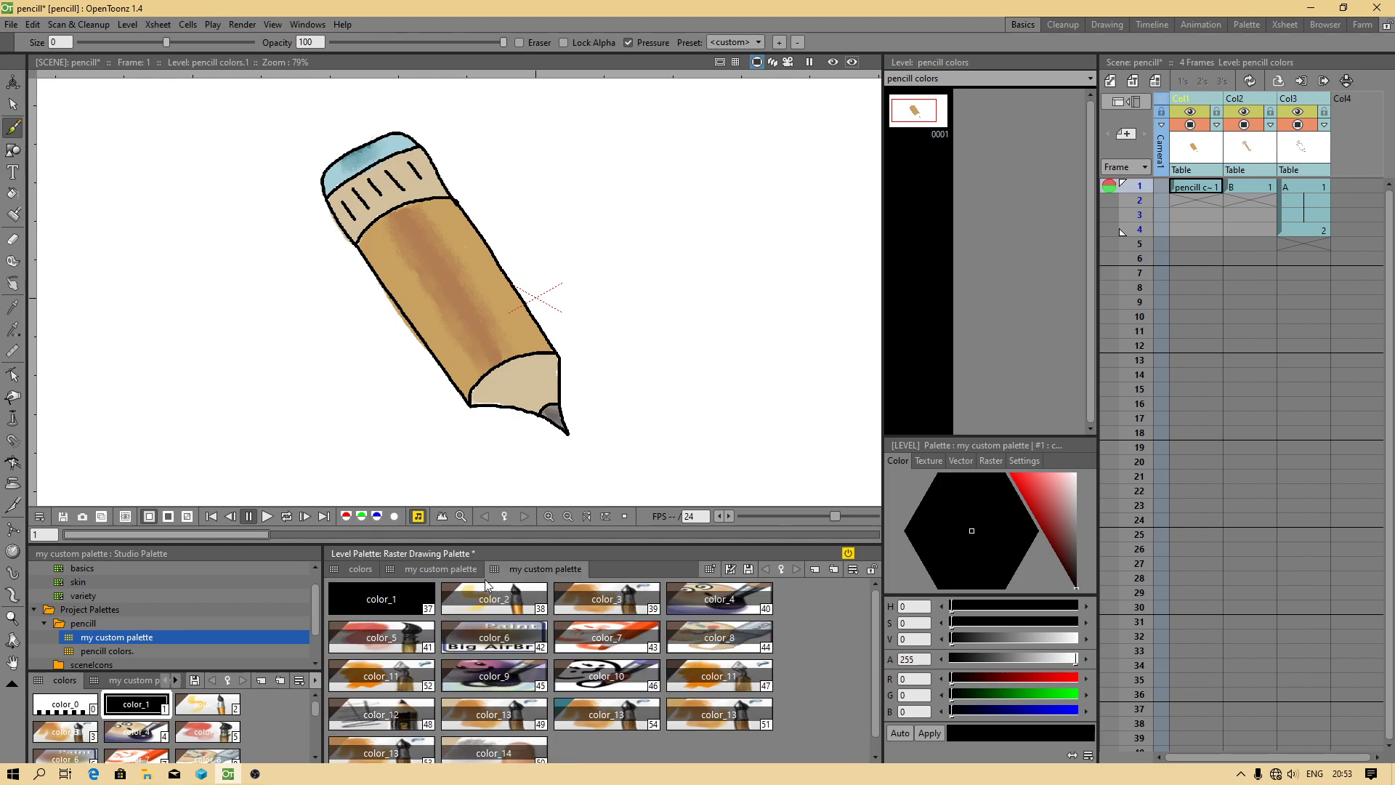
left_click(437, 569)
right_click(437, 568)
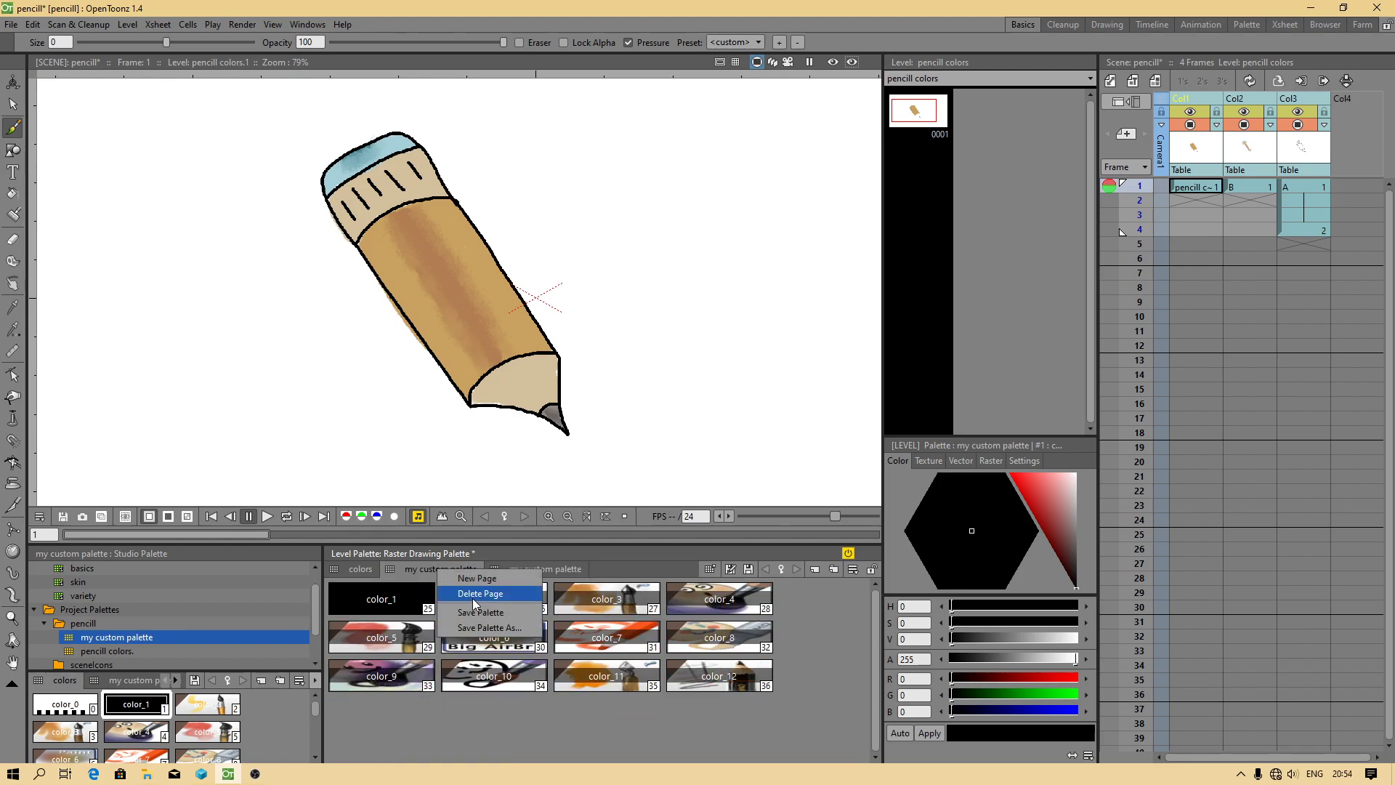
left_click(472, 598)
left_click(438, 569)
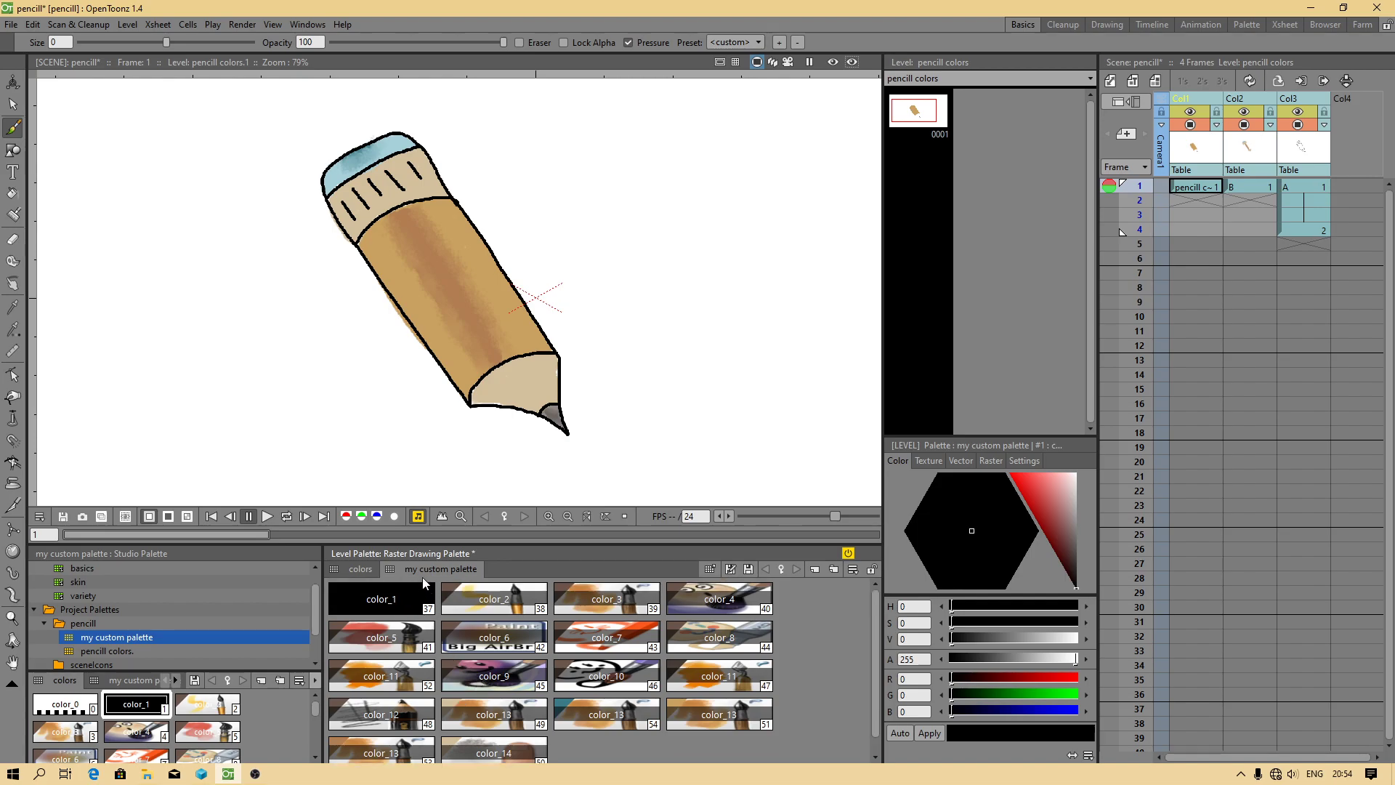
Save the scene and all its levels with frame 1 of pencill colors selected.
left_click(1194, 188)
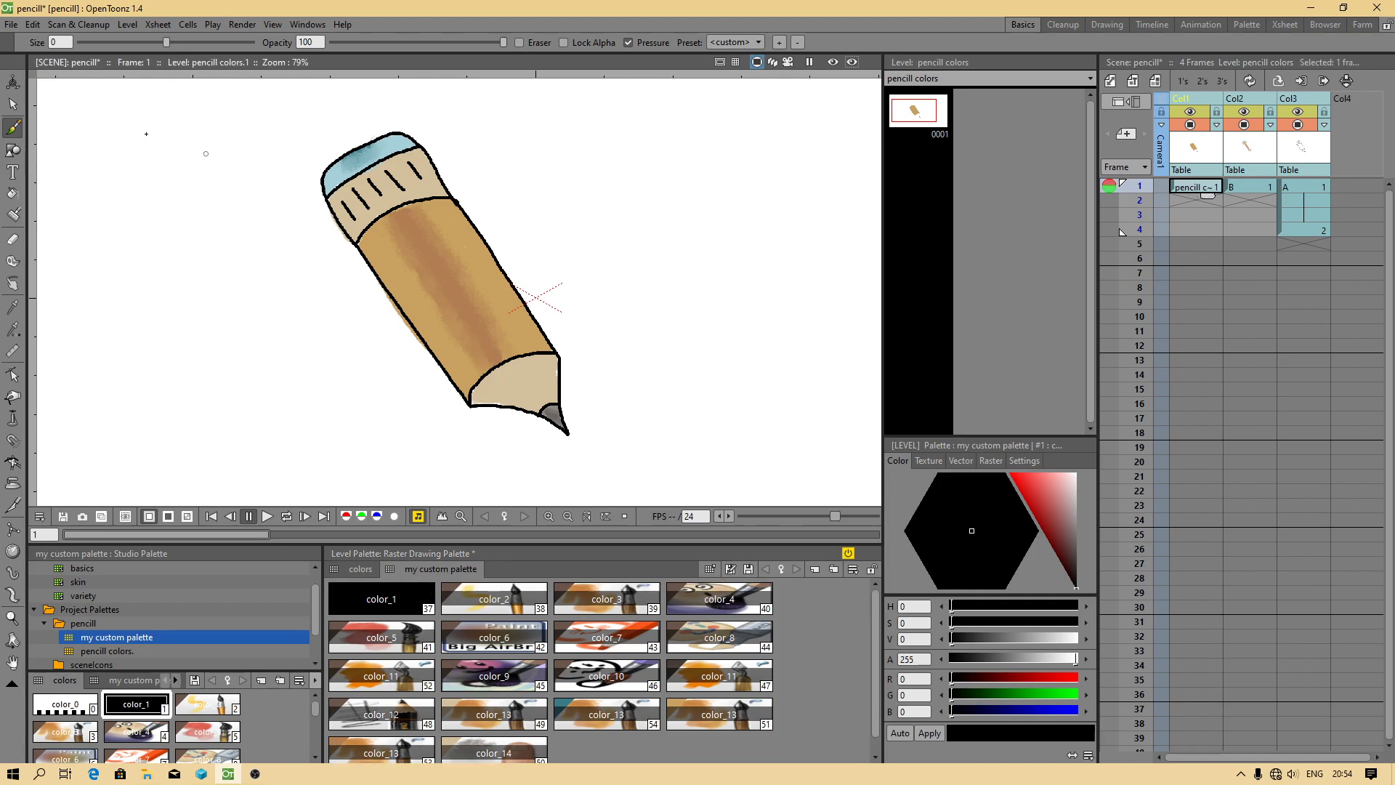
left_click(12, 25)
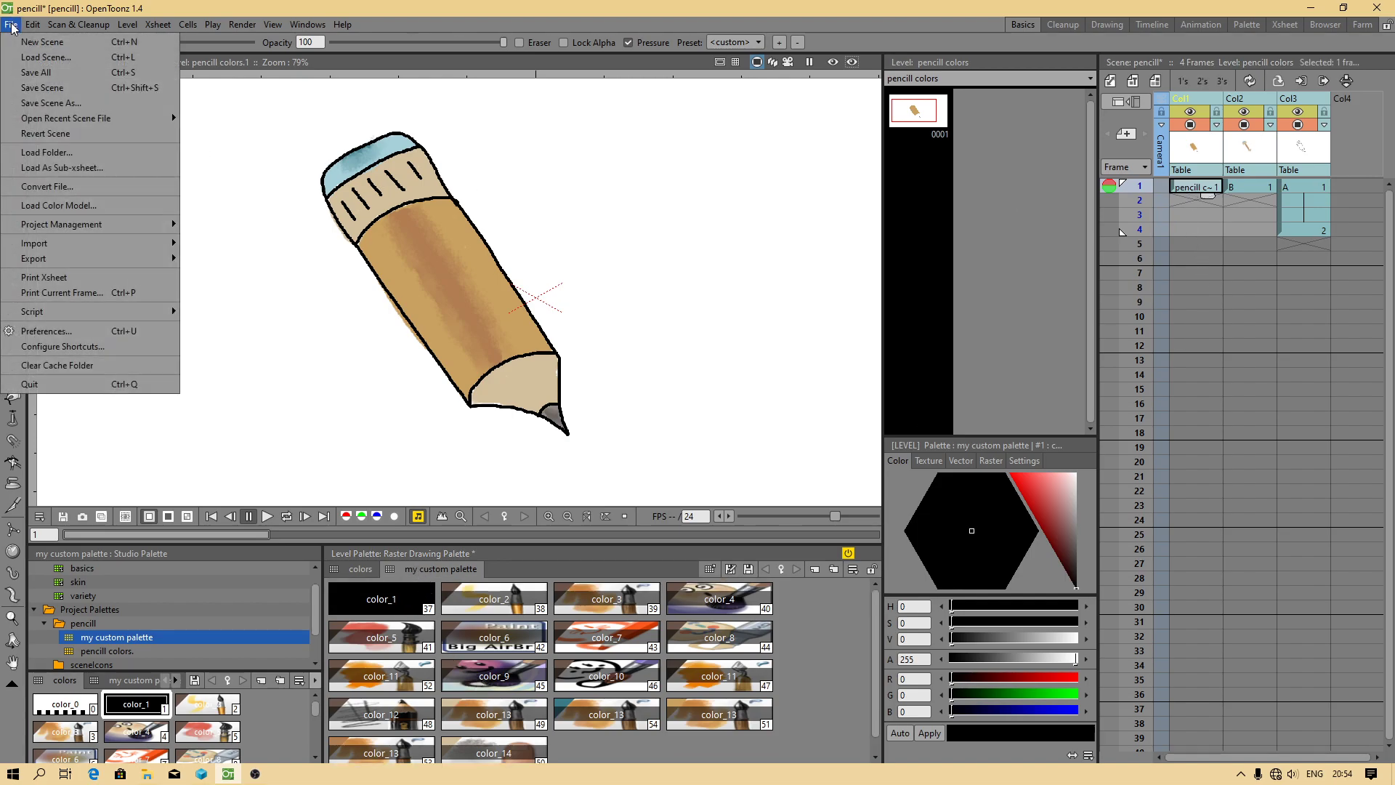
left_click(35, 76)
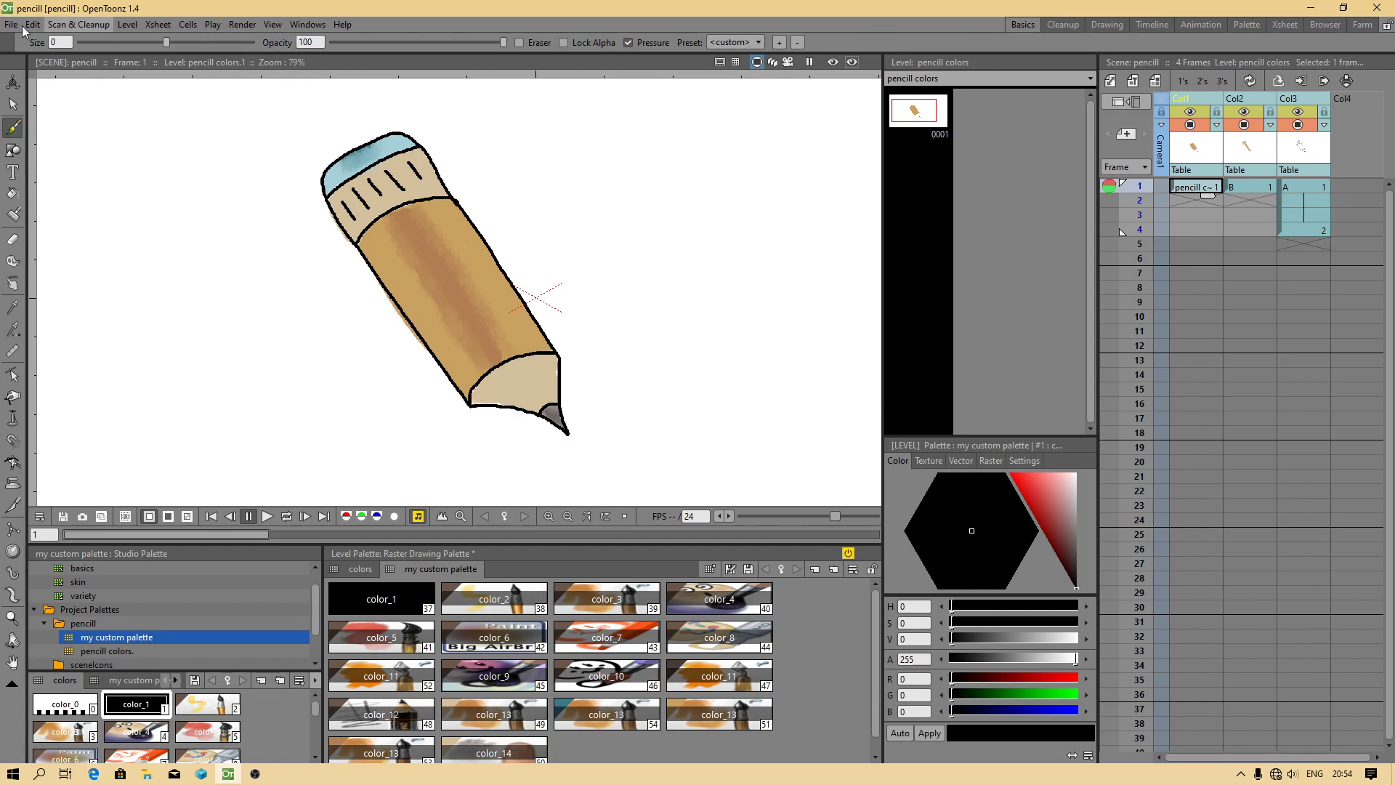
Set the render output file format to jpg in the output settings.
left_click(242, 24)
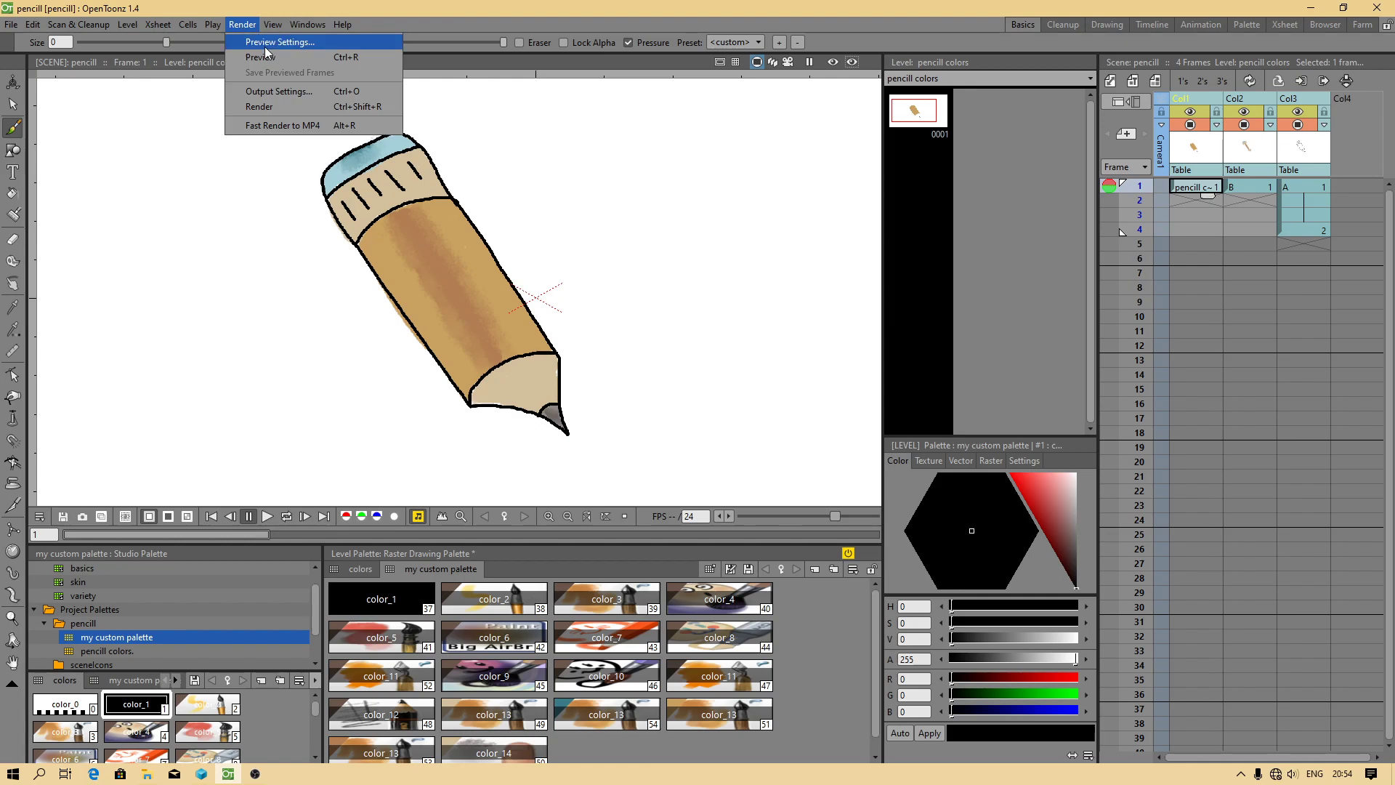
left_click(278, 91)
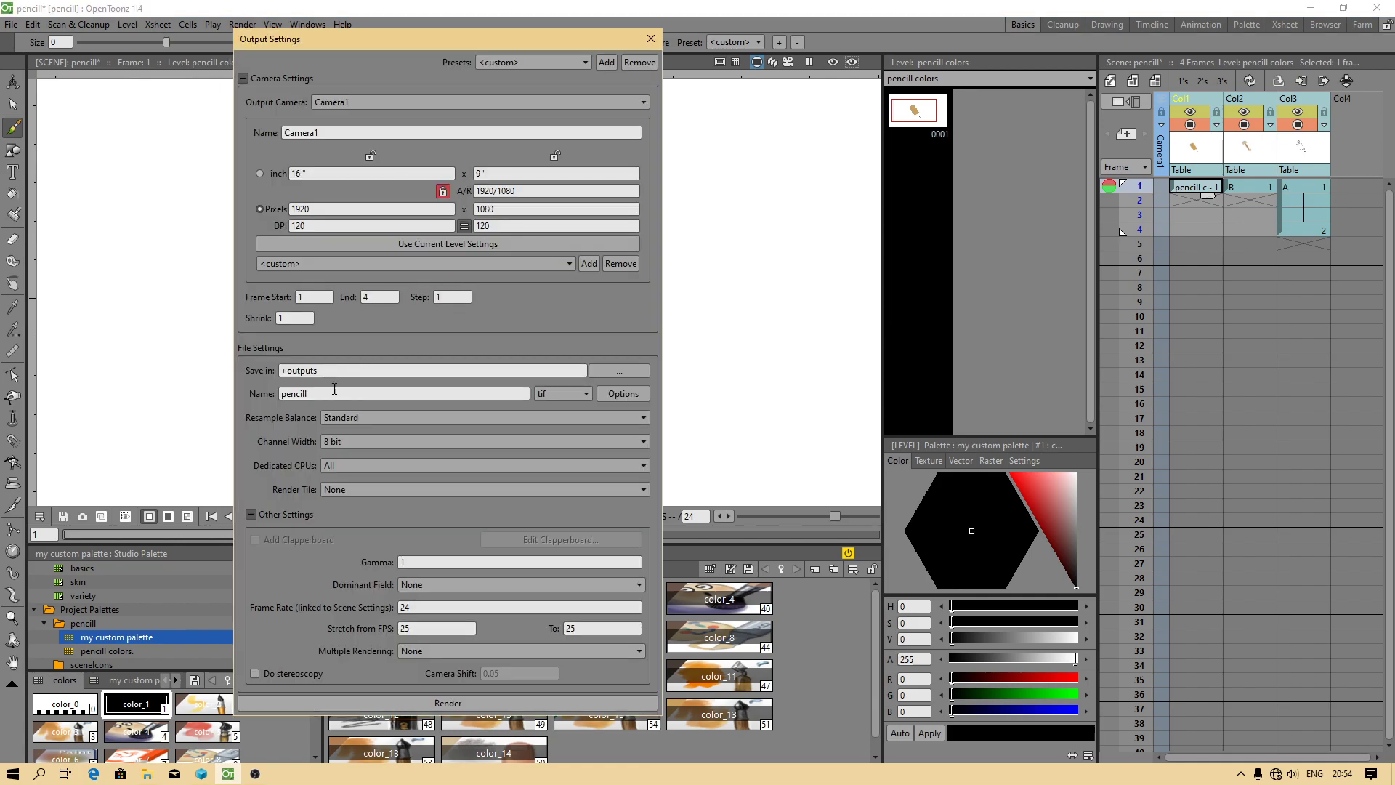
left_click(546, 393)
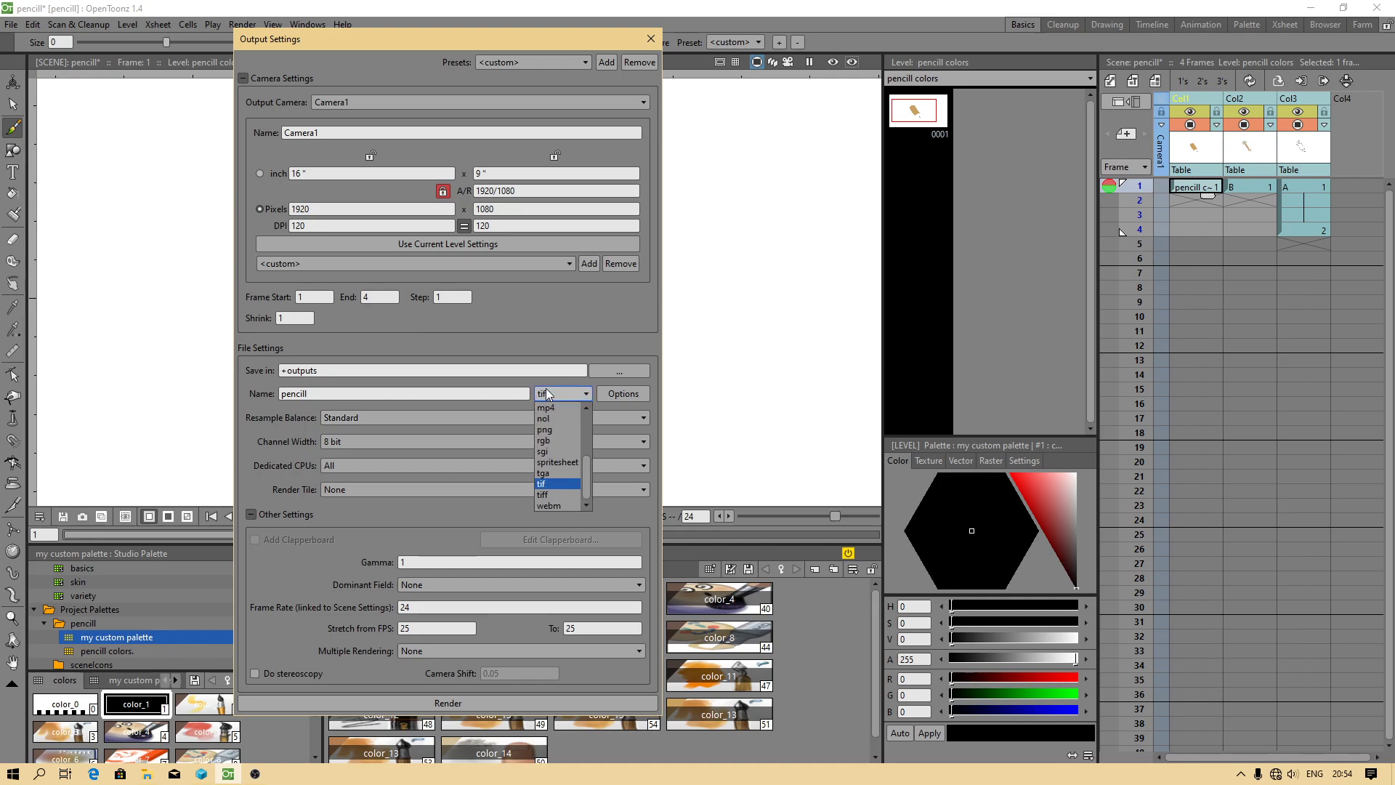
left_click_drag(586, 460, 585, 445)
left_click(542, 420)
Set the jpg output's smoothing to 1 in its file options.
left_click(623, 394)
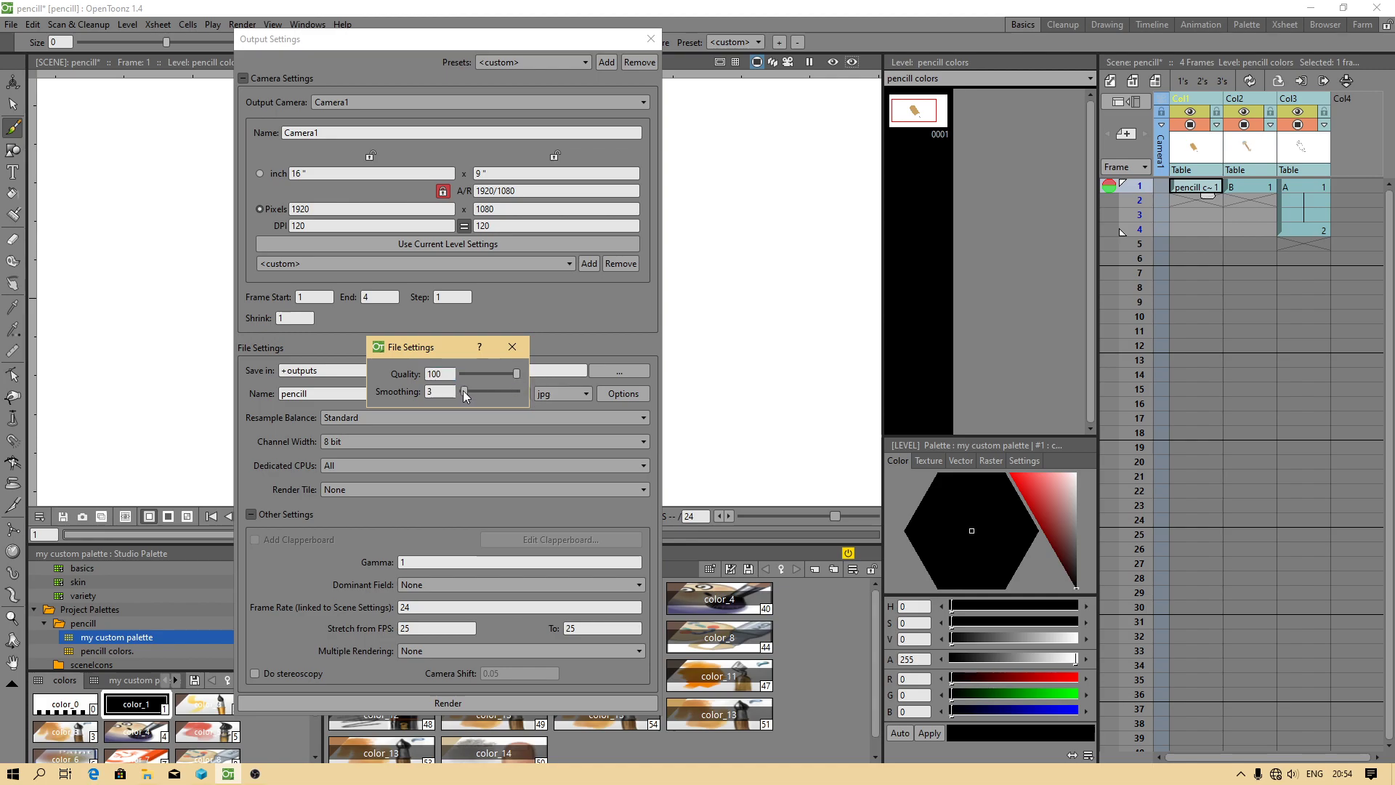
double_click(429, 391)
type("1")
key("Tab")
left_click(512, 346)
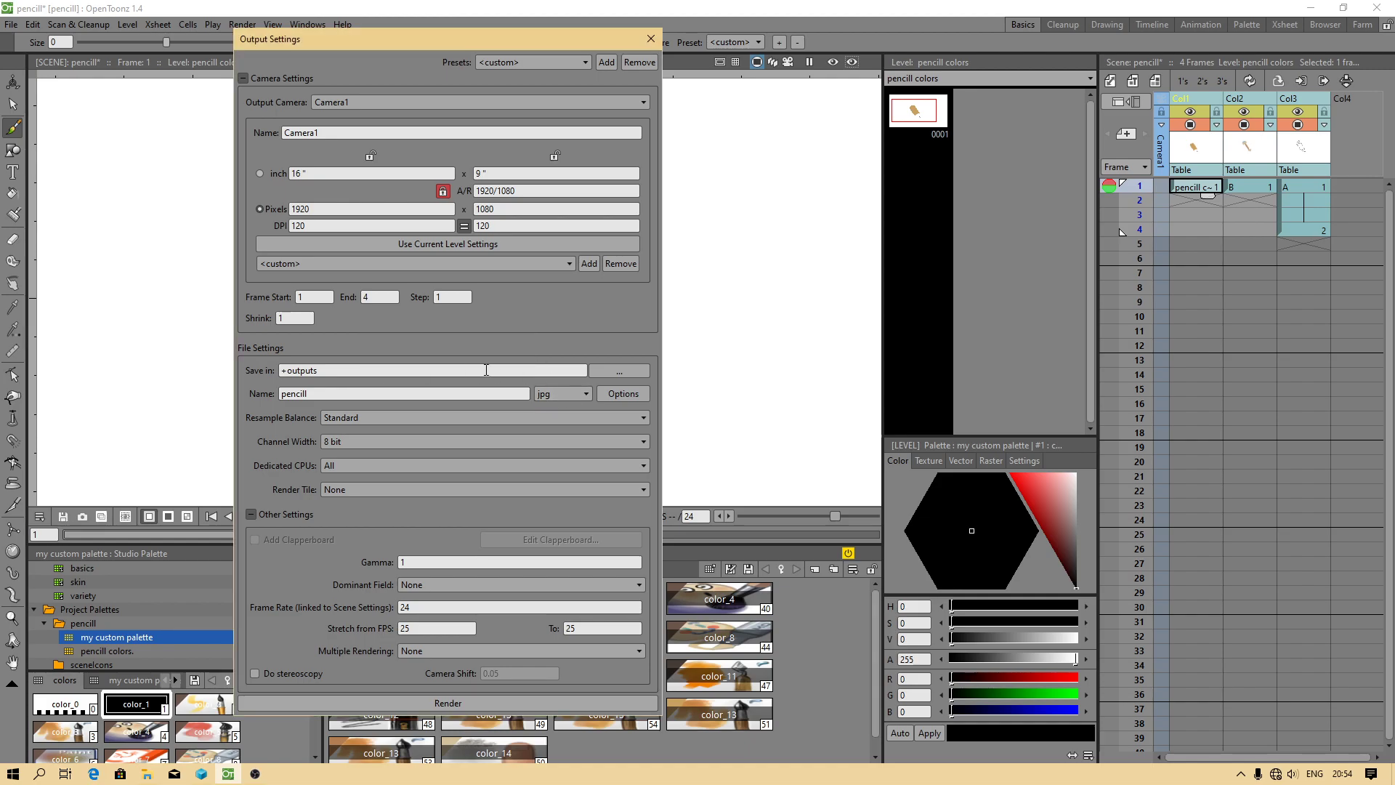
Choose the pencill - 10.02.2020 project folder as the render's save location.
left_click(606, 371)
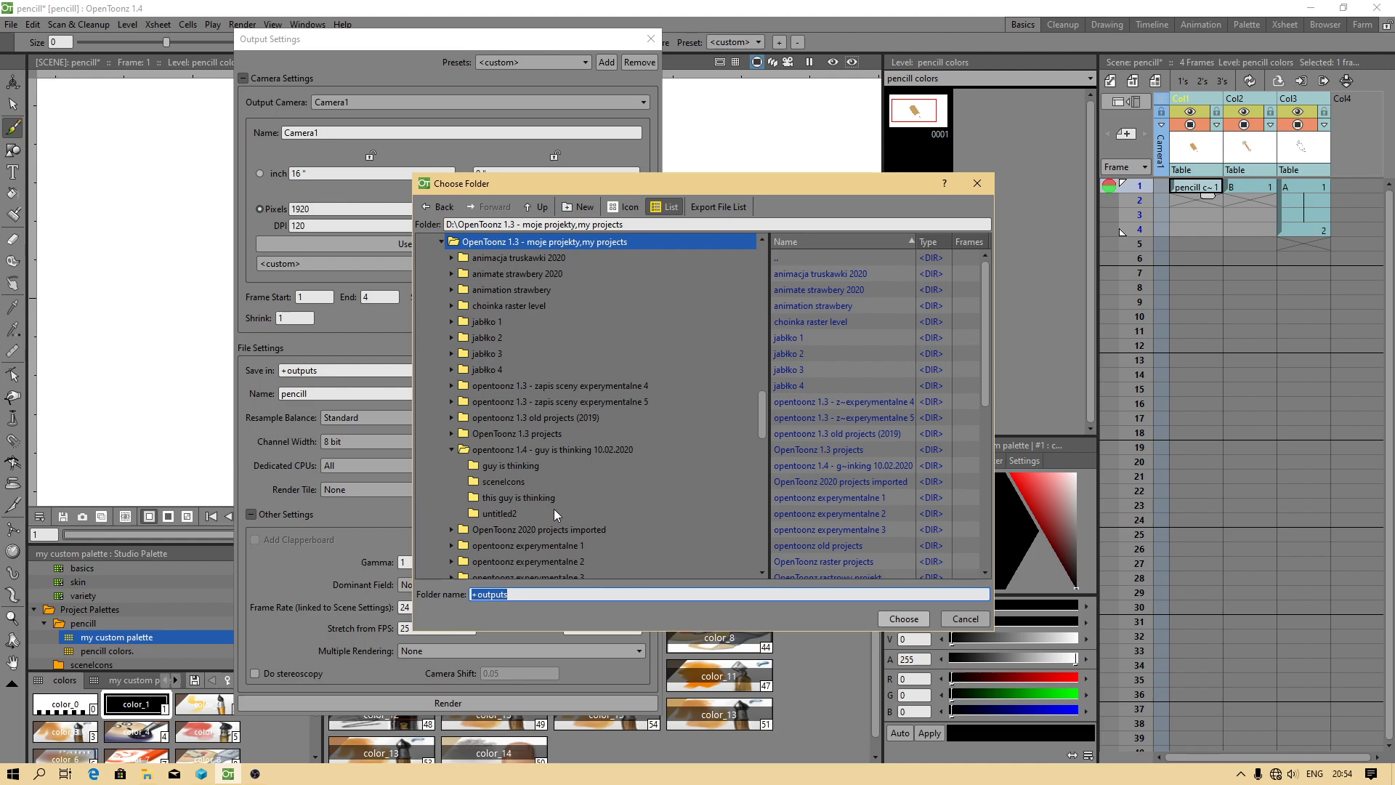
scroll(552, 508, "down", 5)
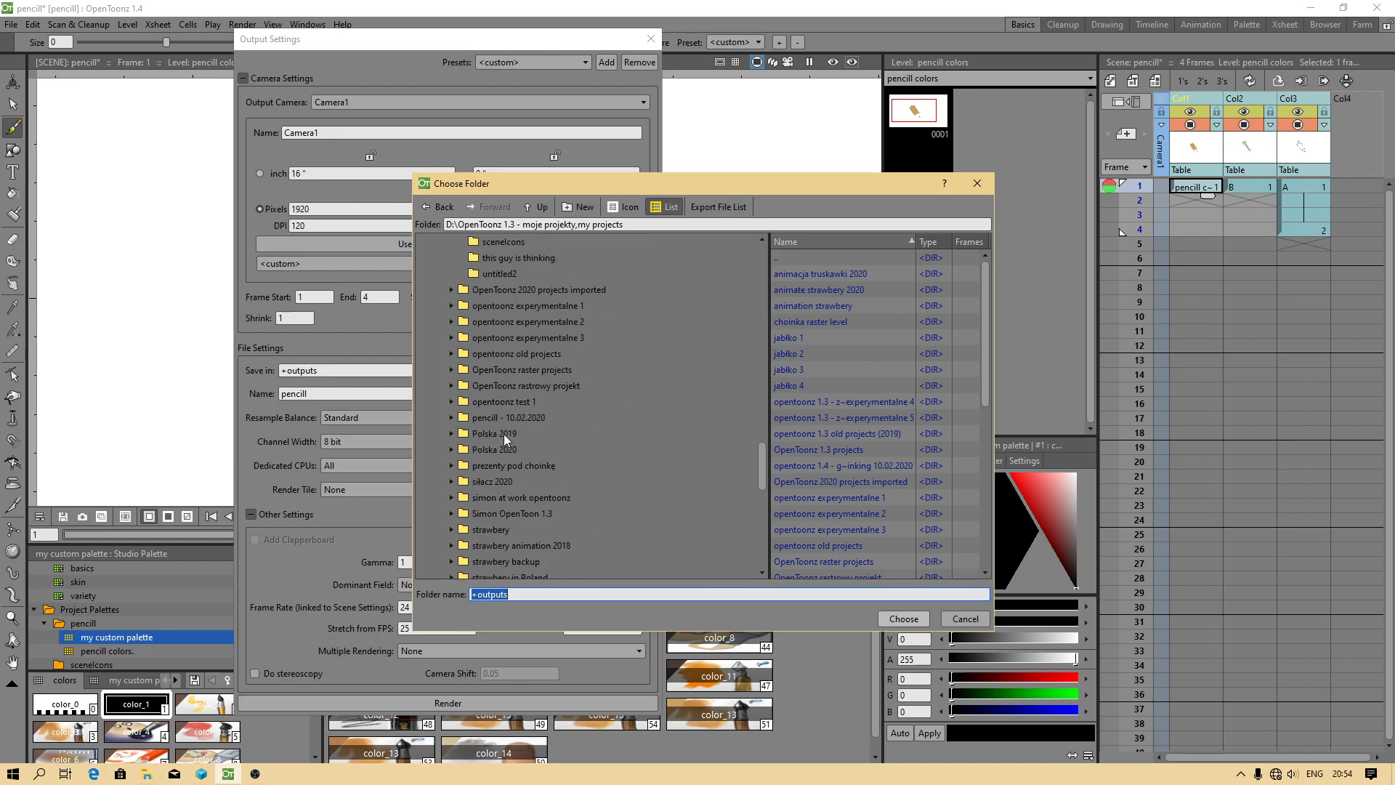
left_click(514, 417)
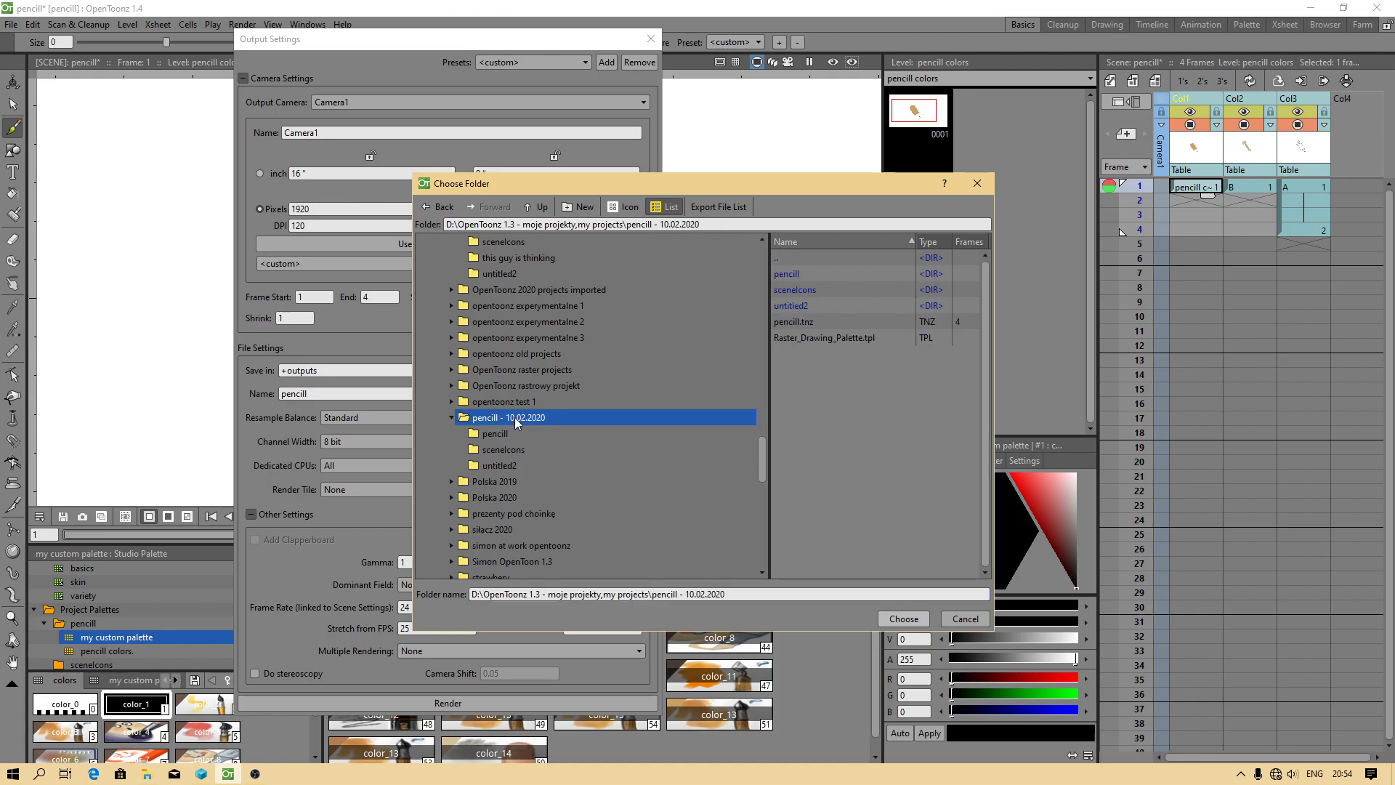
left_click(904, 619)
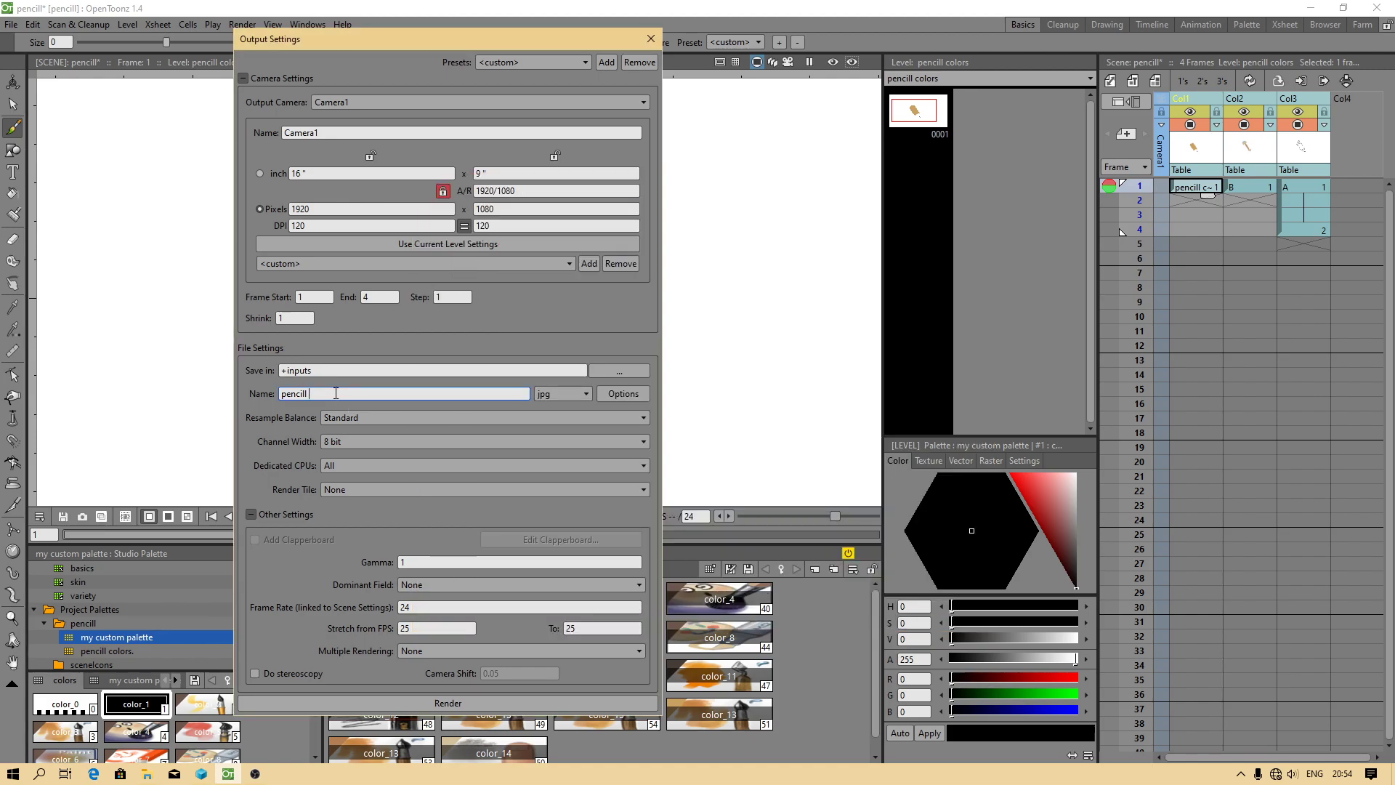
Name the output file "pencill 2020", render the scene, and close the rendered preview and output settings.
type("2020")
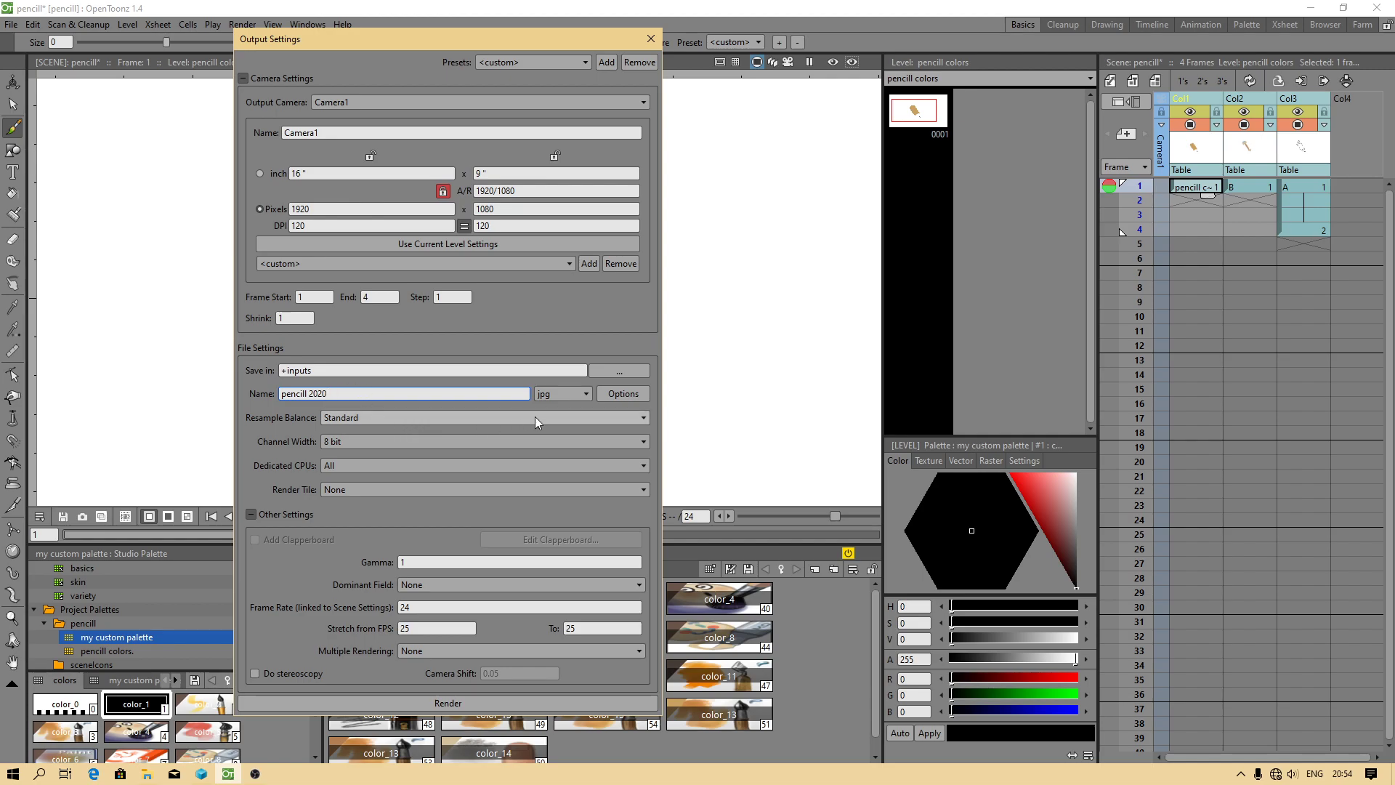
left_click(443, 703)
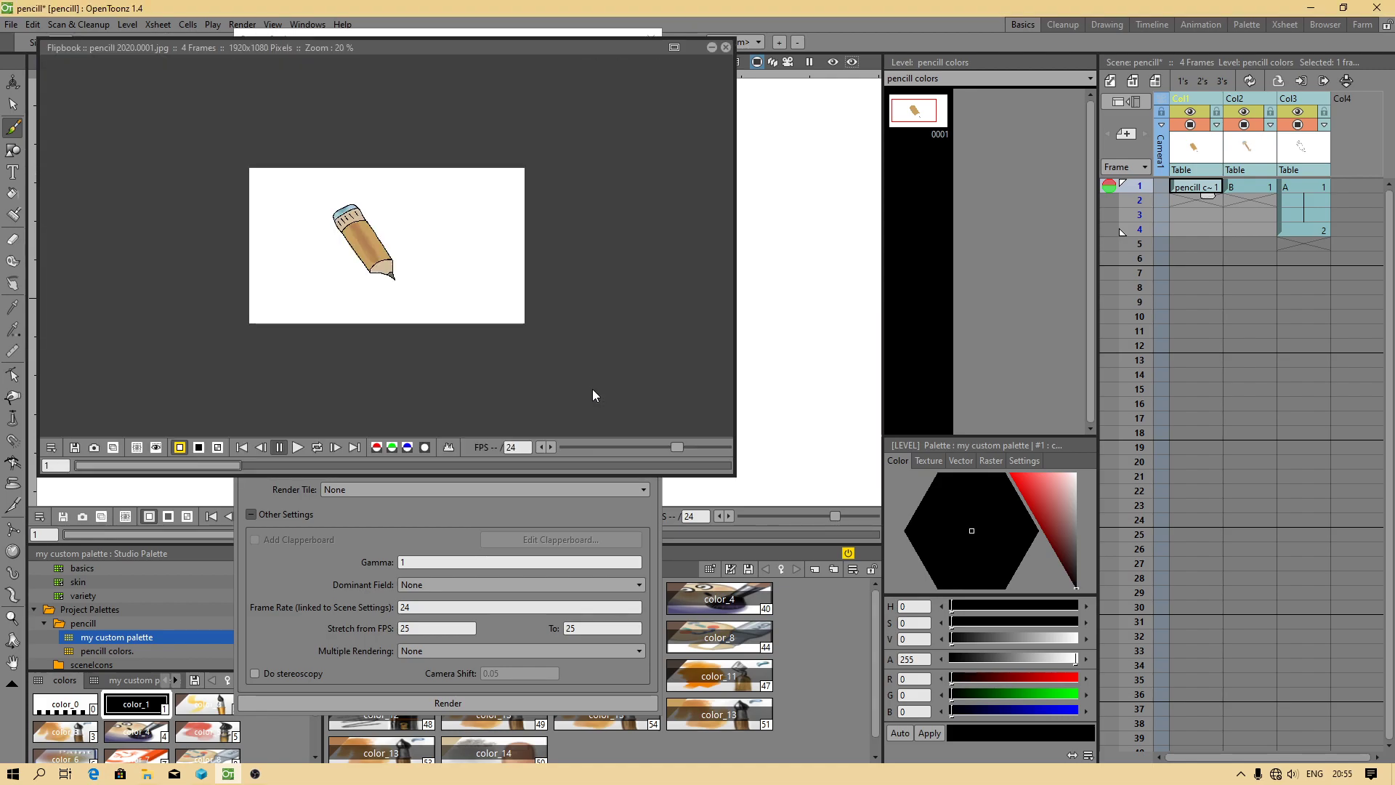
left_click(726, 48)
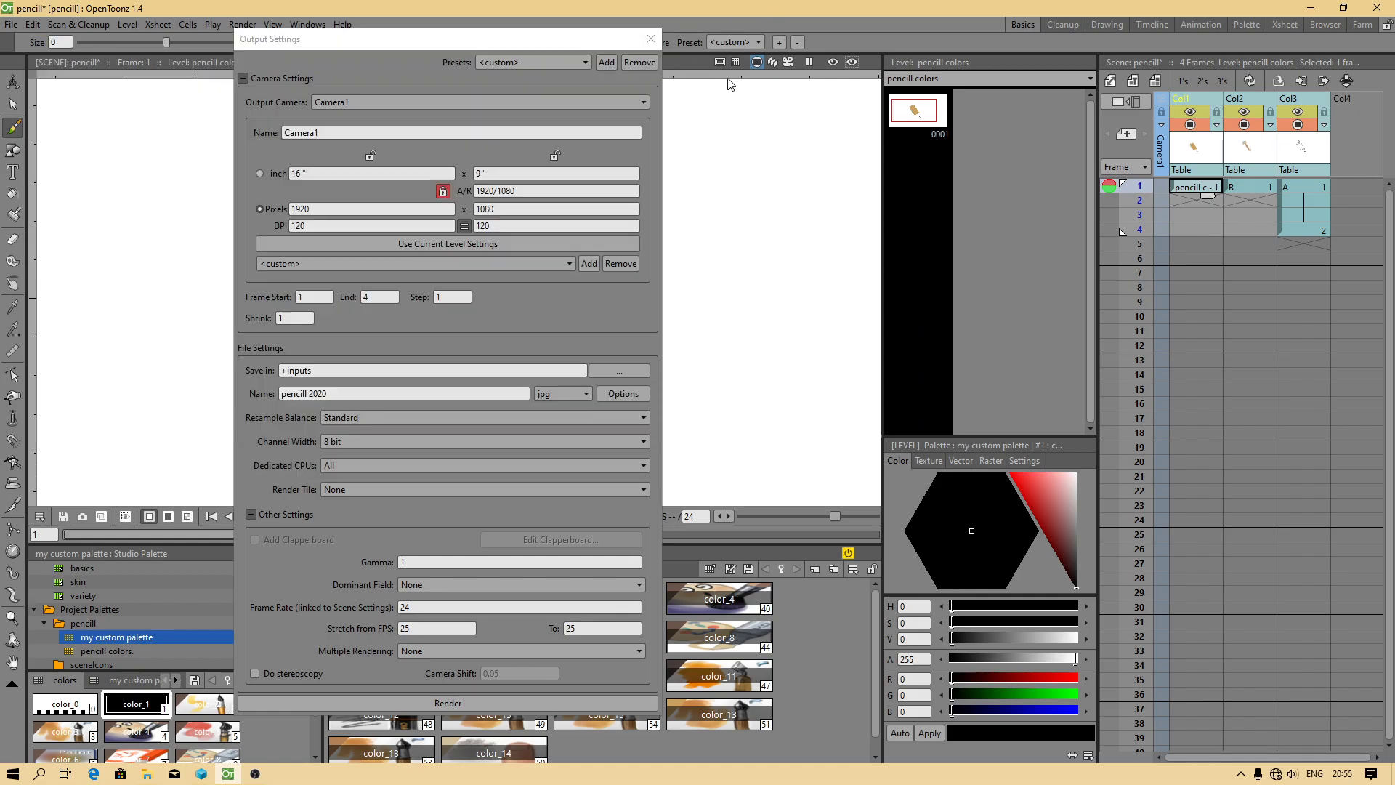
left_click(651, 36)
Switch to File Explorer and open the rendered pencill 2020.0001 jpg from the pencill - 10.02.2020 project folder.
left_click(143, 776)
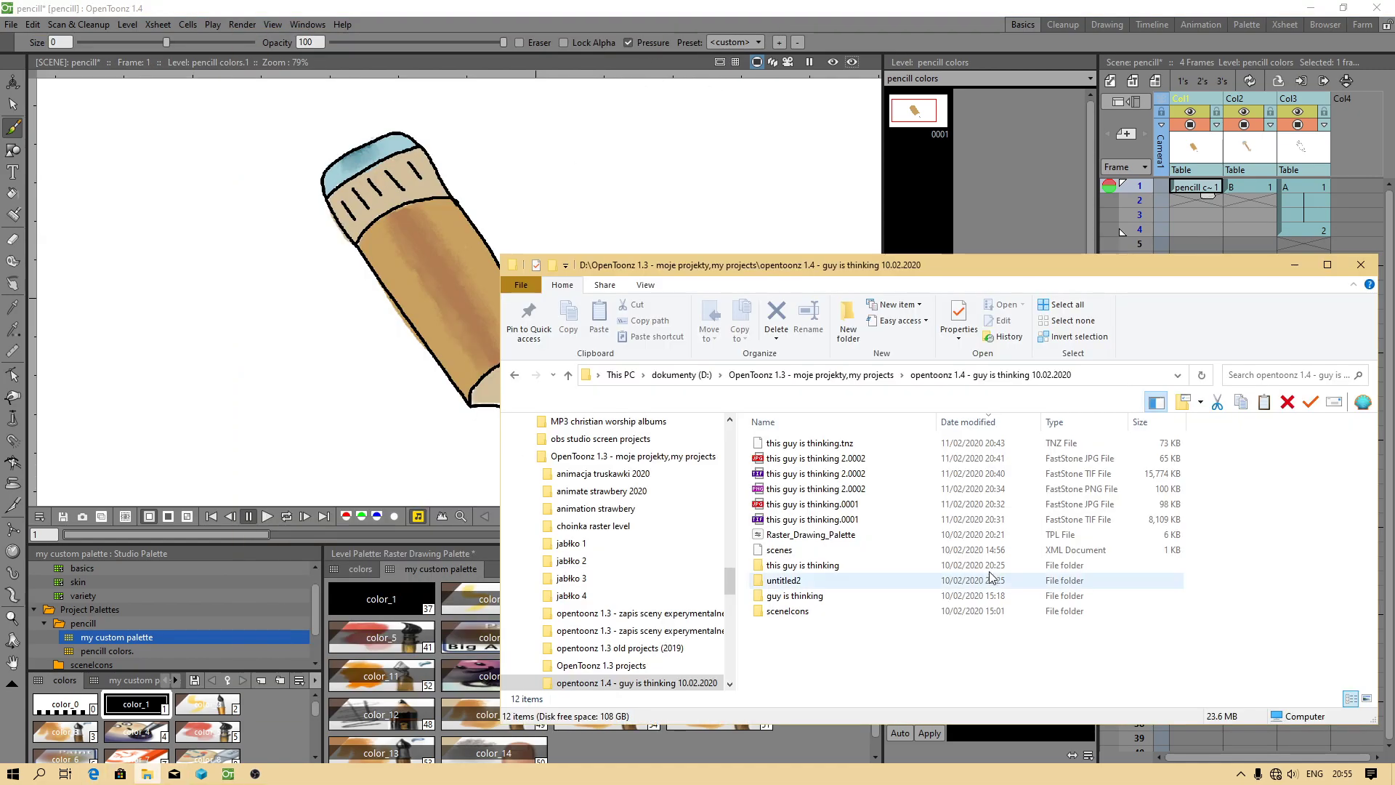
left_click(799, 375)
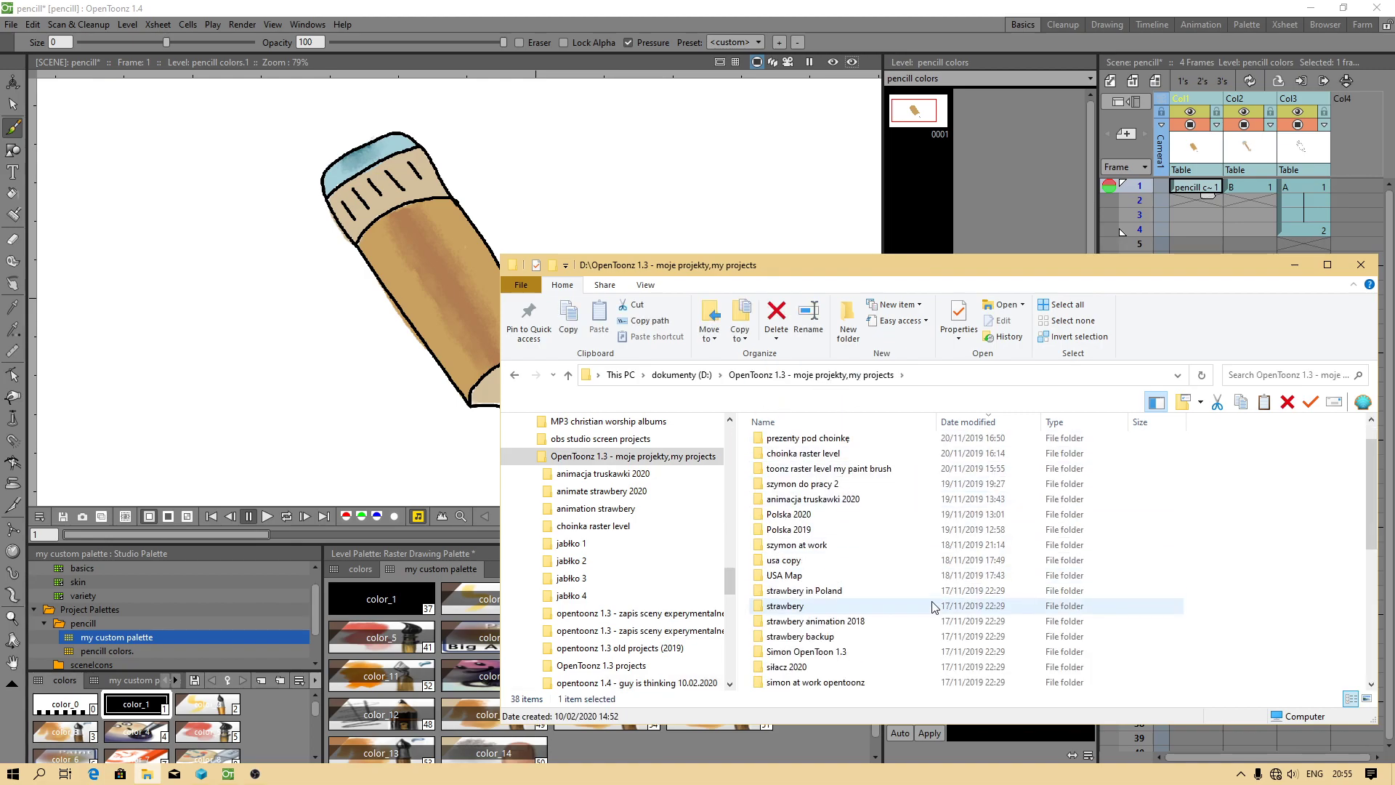
double_click(805, 445)
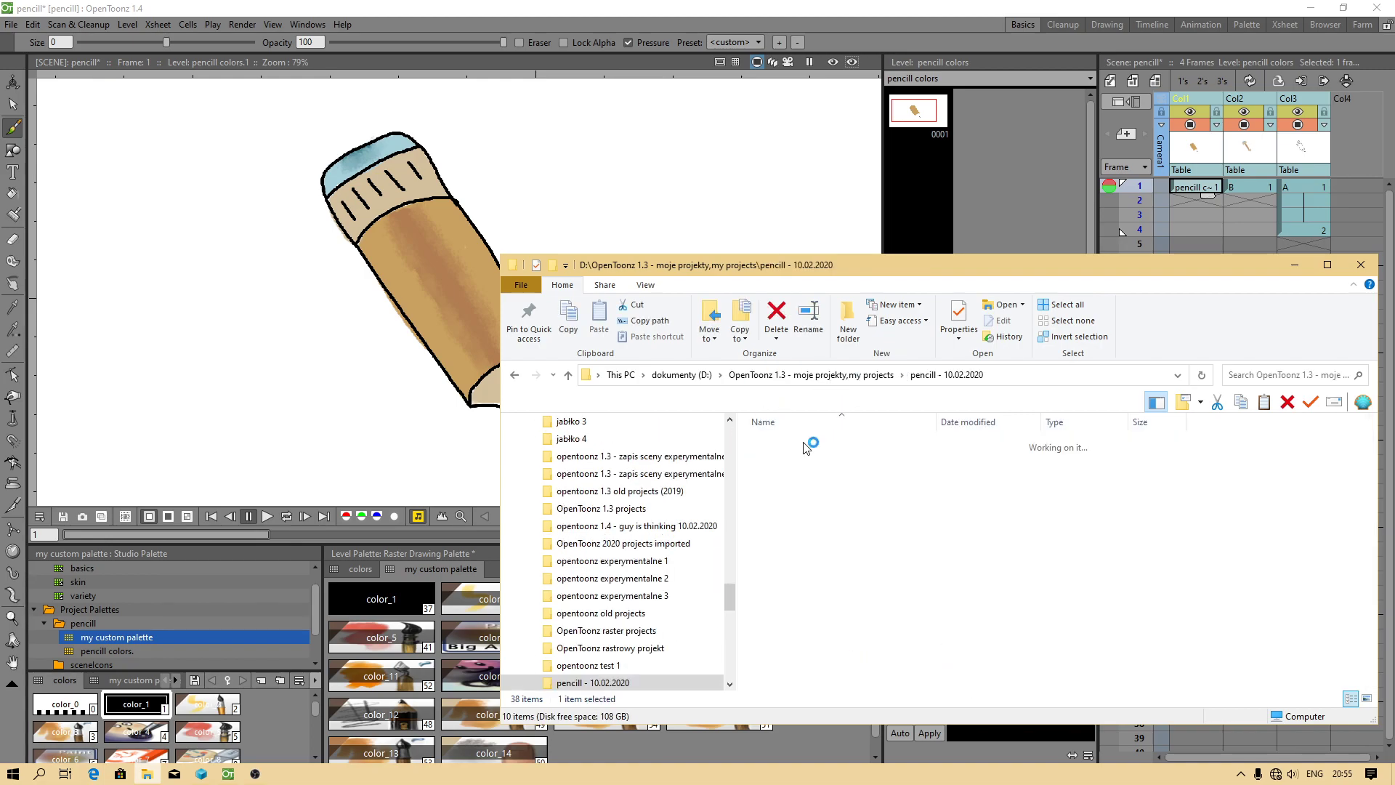
double_click(825, 491)
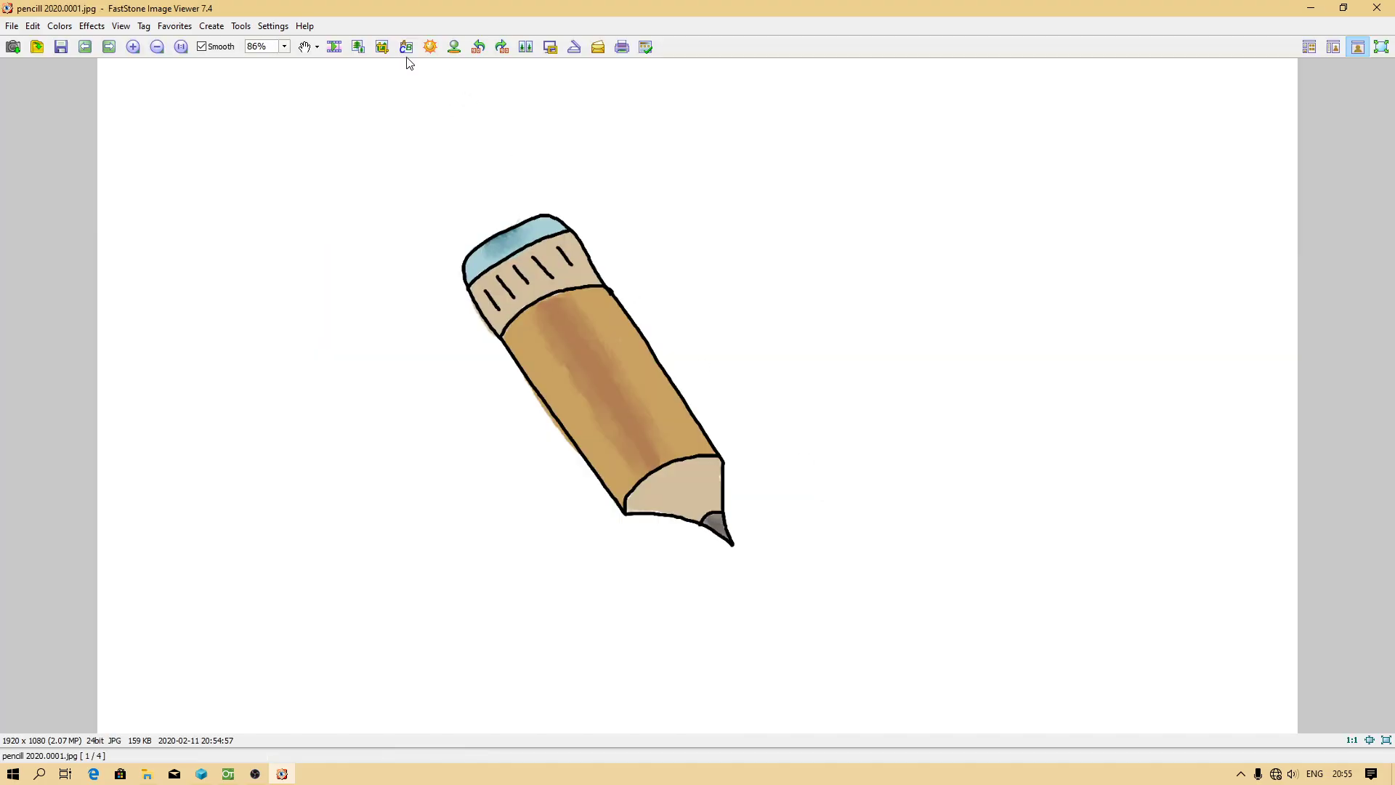
Examine the rendered pencil image enlarged to 150%, then close it and return to OpenToonz.
left_click(134, 46)
left_click(134, 45)
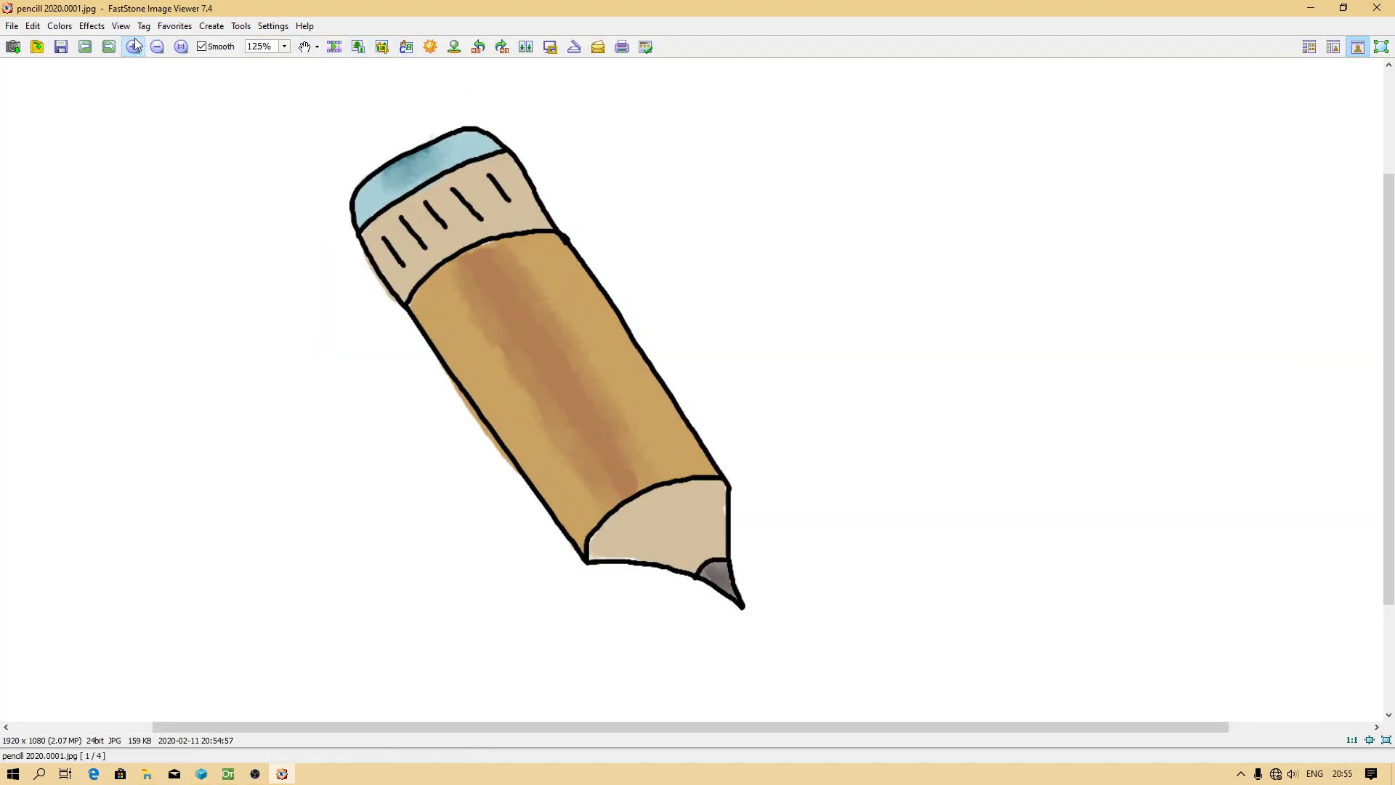
left_click(134, 45)
mouse_move(577, 327)
left_mouse_down()
mouse_move(691, 337)
mouse_move(698, 351)
mouse_move(644, 358)
left_mouse_up()
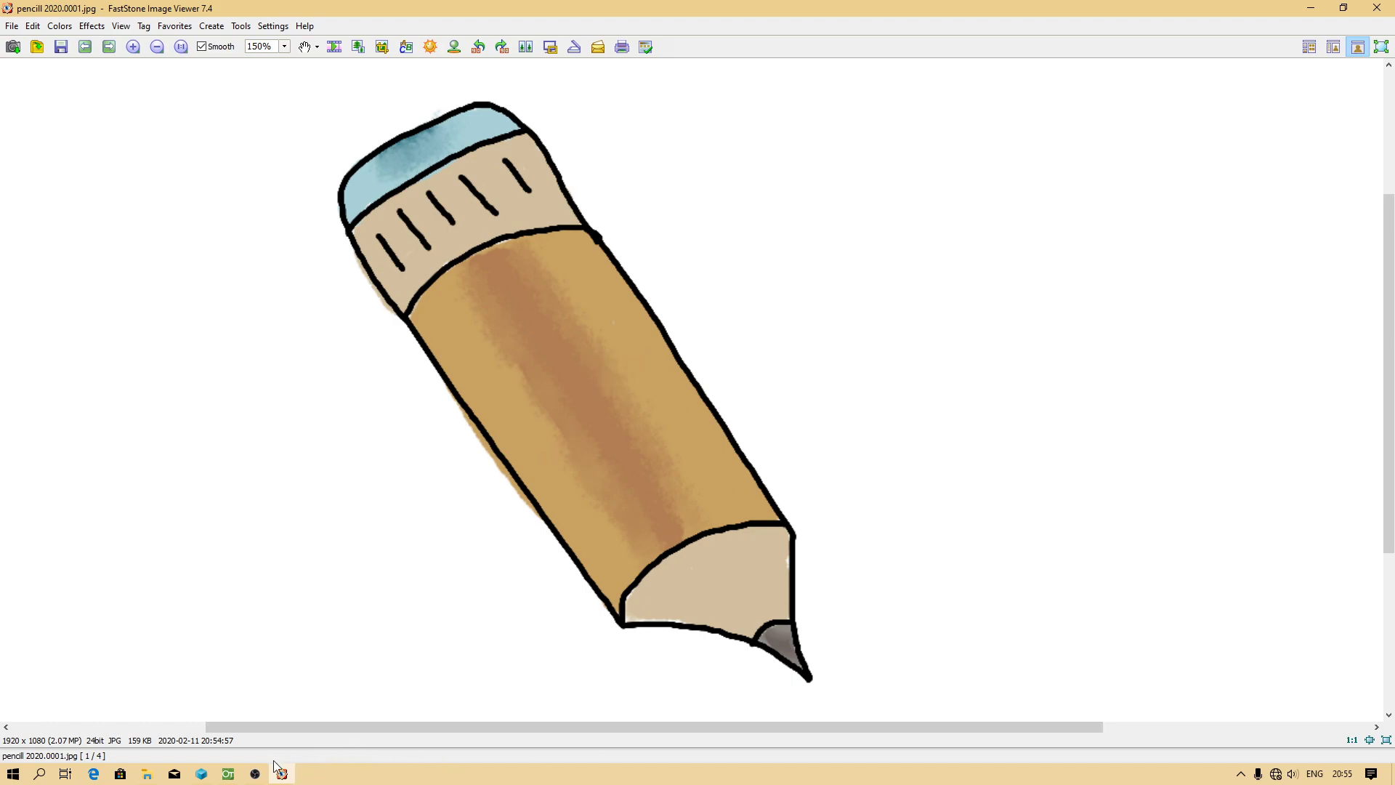
left_click(1377, 8)
left_click(141, 14)
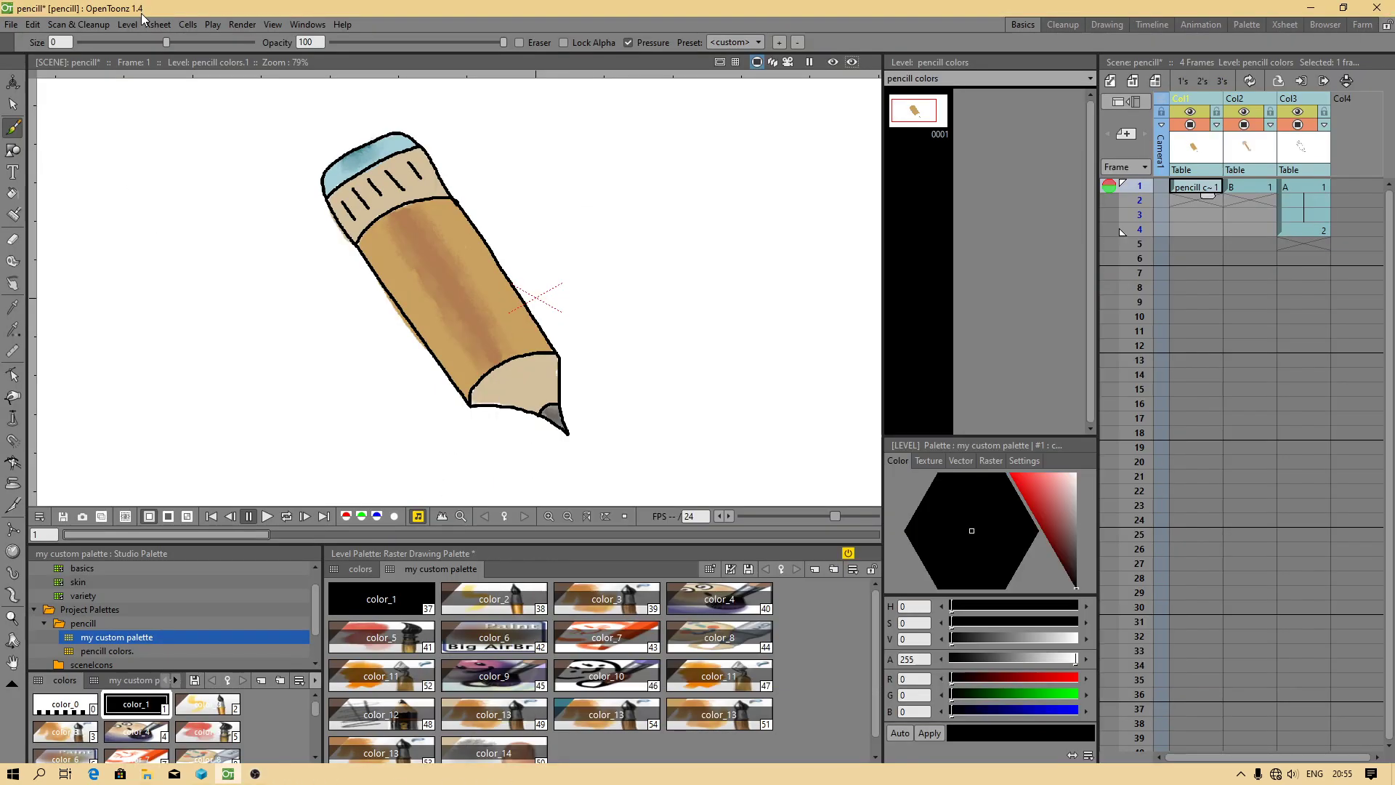
Go to frame 2 and display frame 1 as a relative onion skin.
left_click(1134, 201)
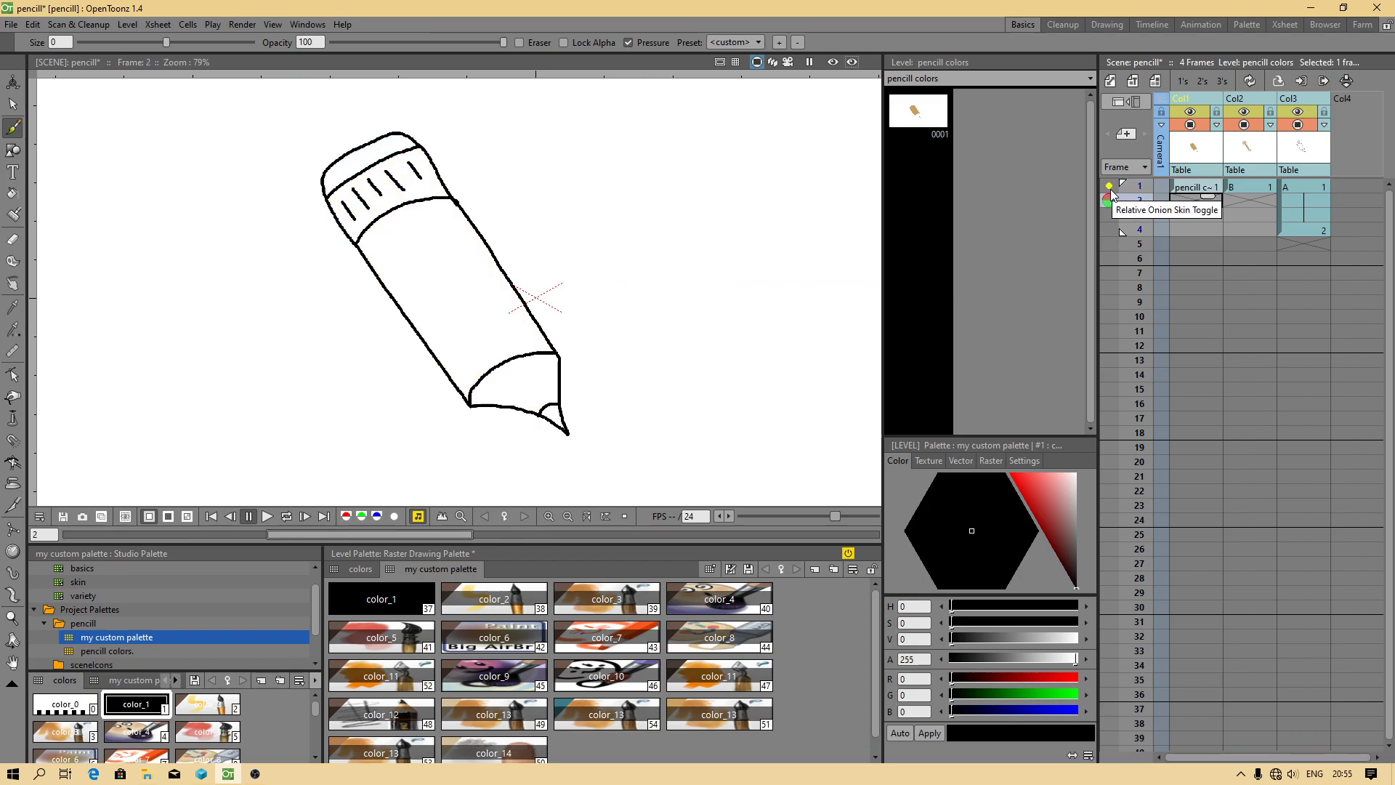
left_click(1111, 192)
left_click(1110, 187)
left_click(1110, 186)
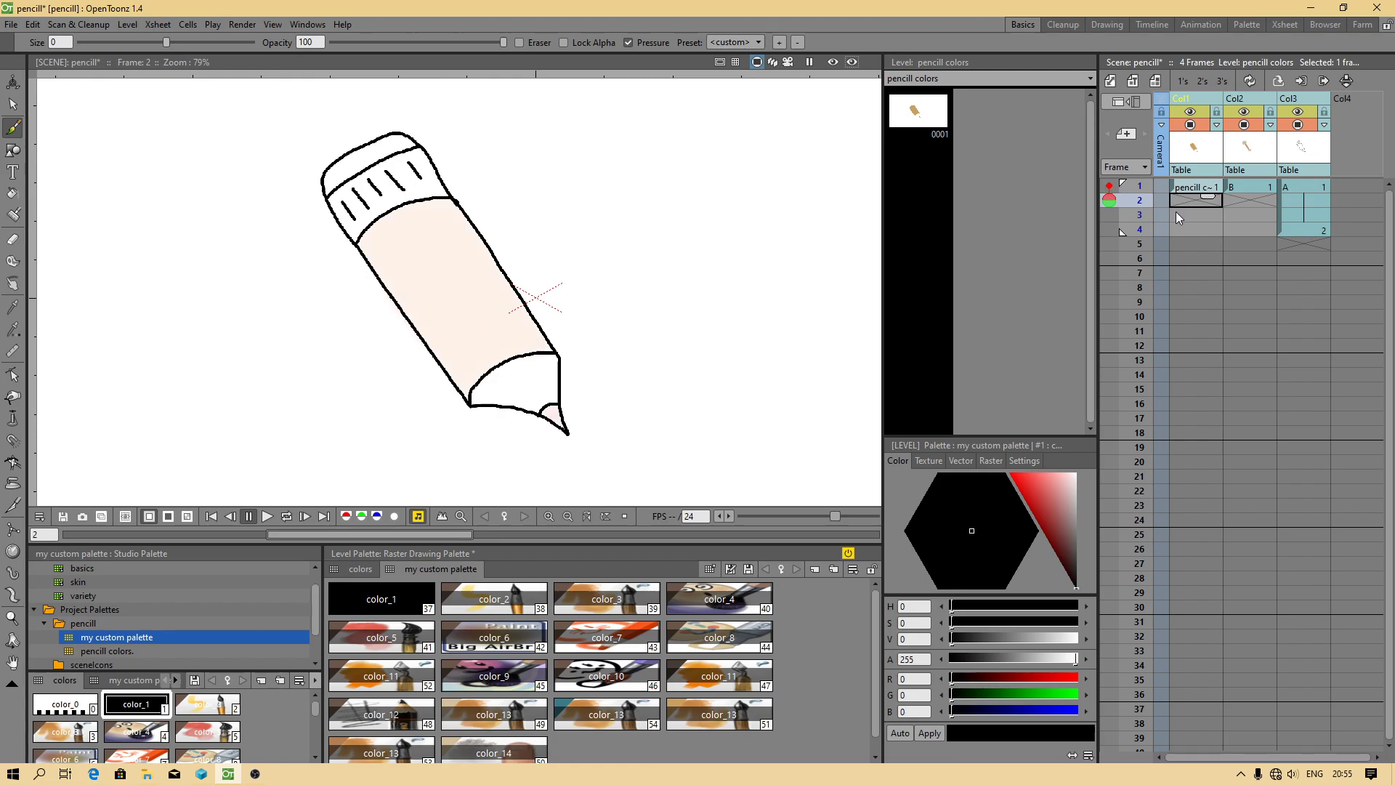
Go to frame 3 and toggle the fixed onion skin of frame 1 on and off.
left_click(1128, 215)
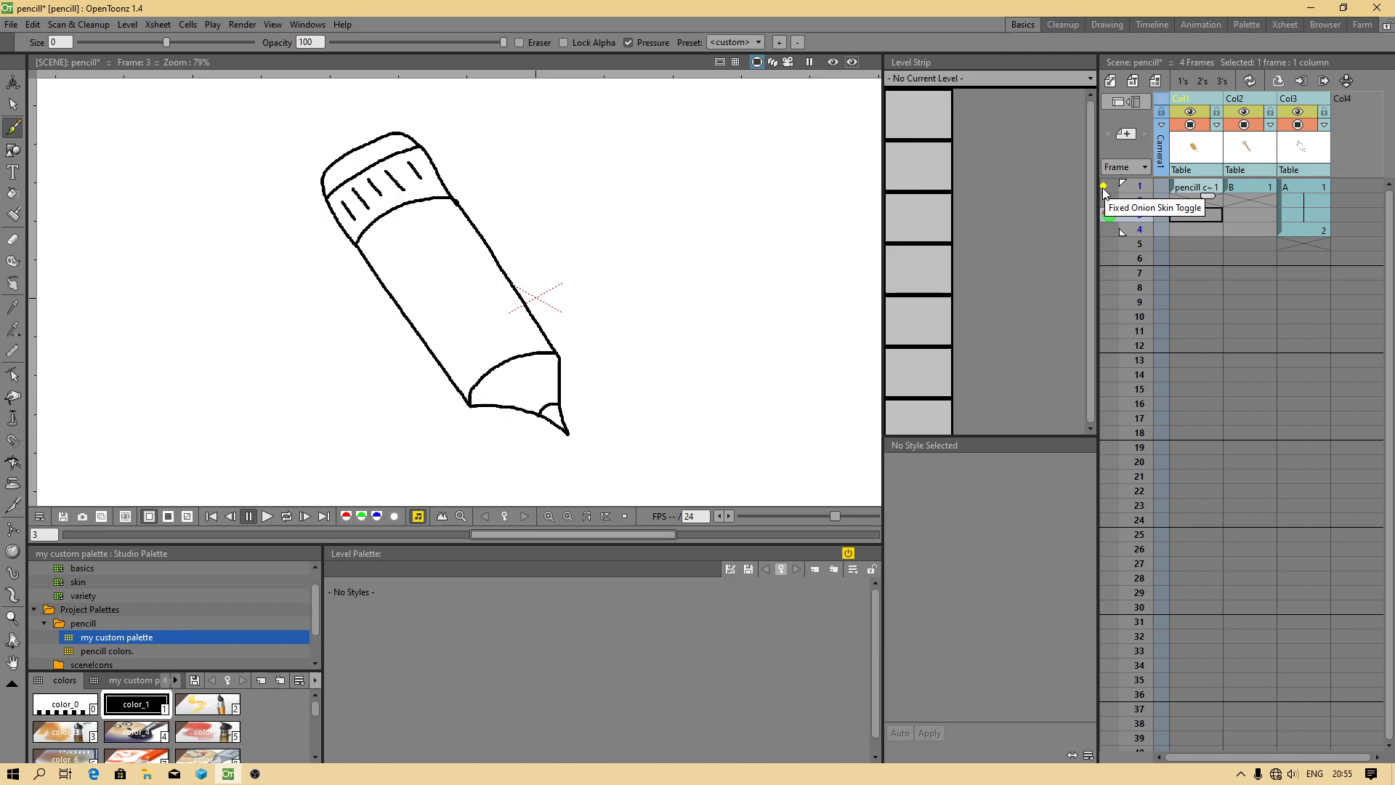
left_click(1104, 188)
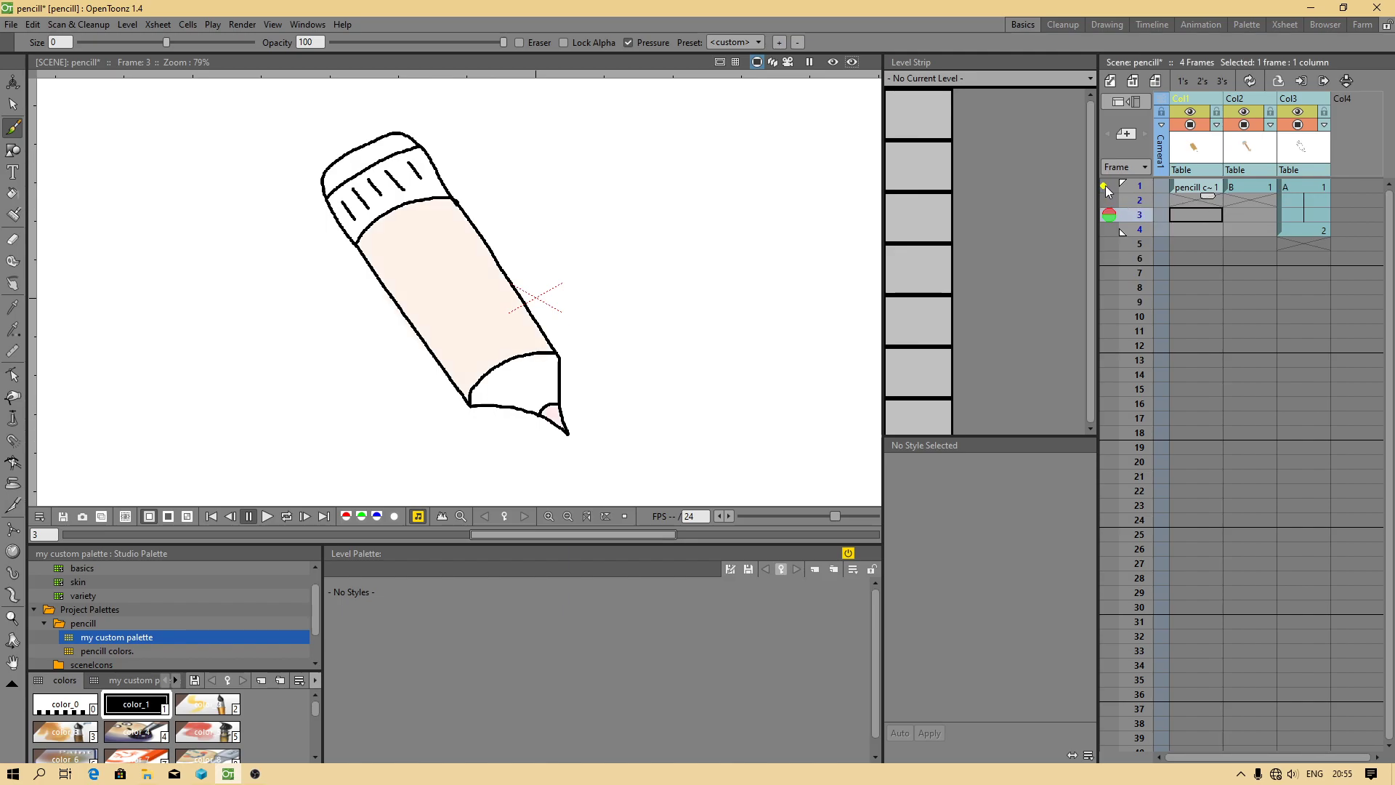
left_click(1104, 188)
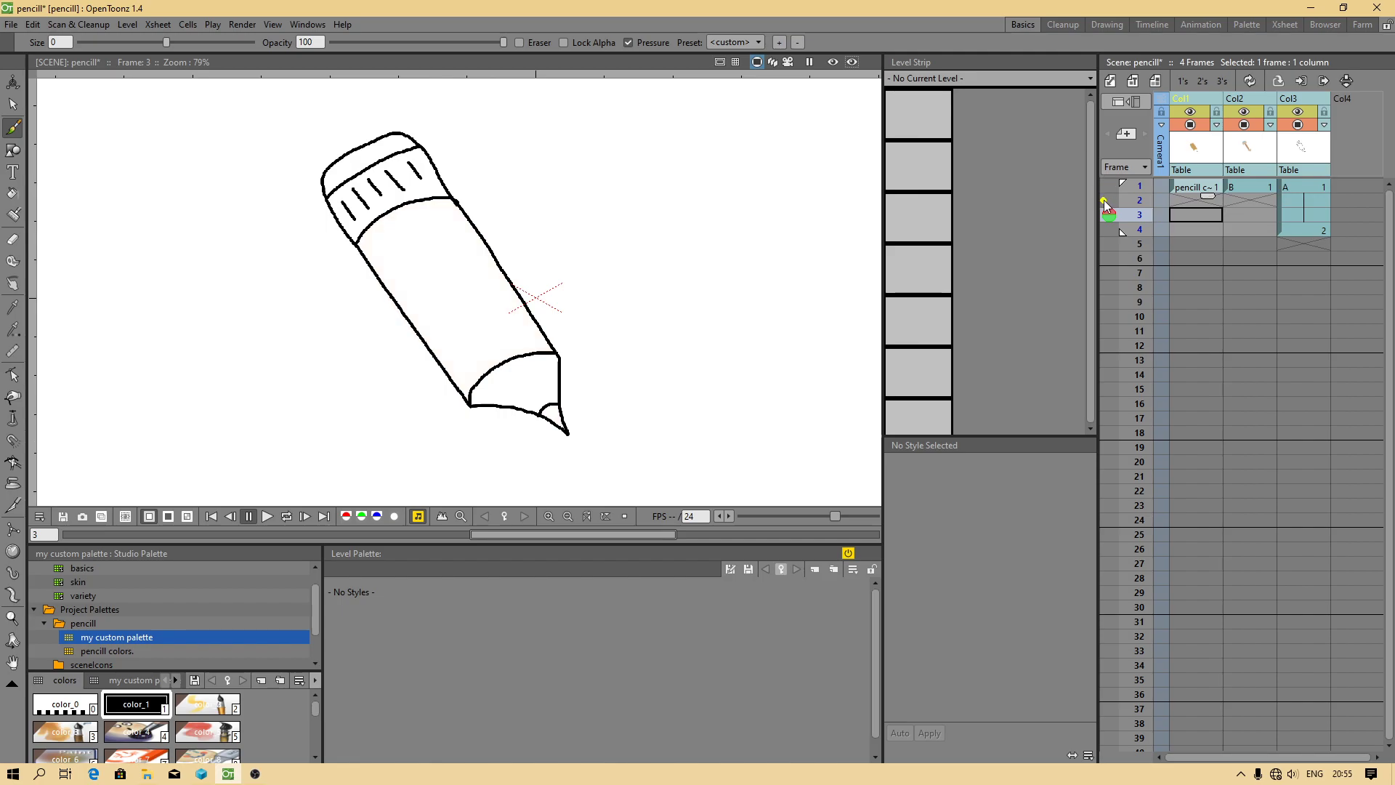
left_click(1104, 187)
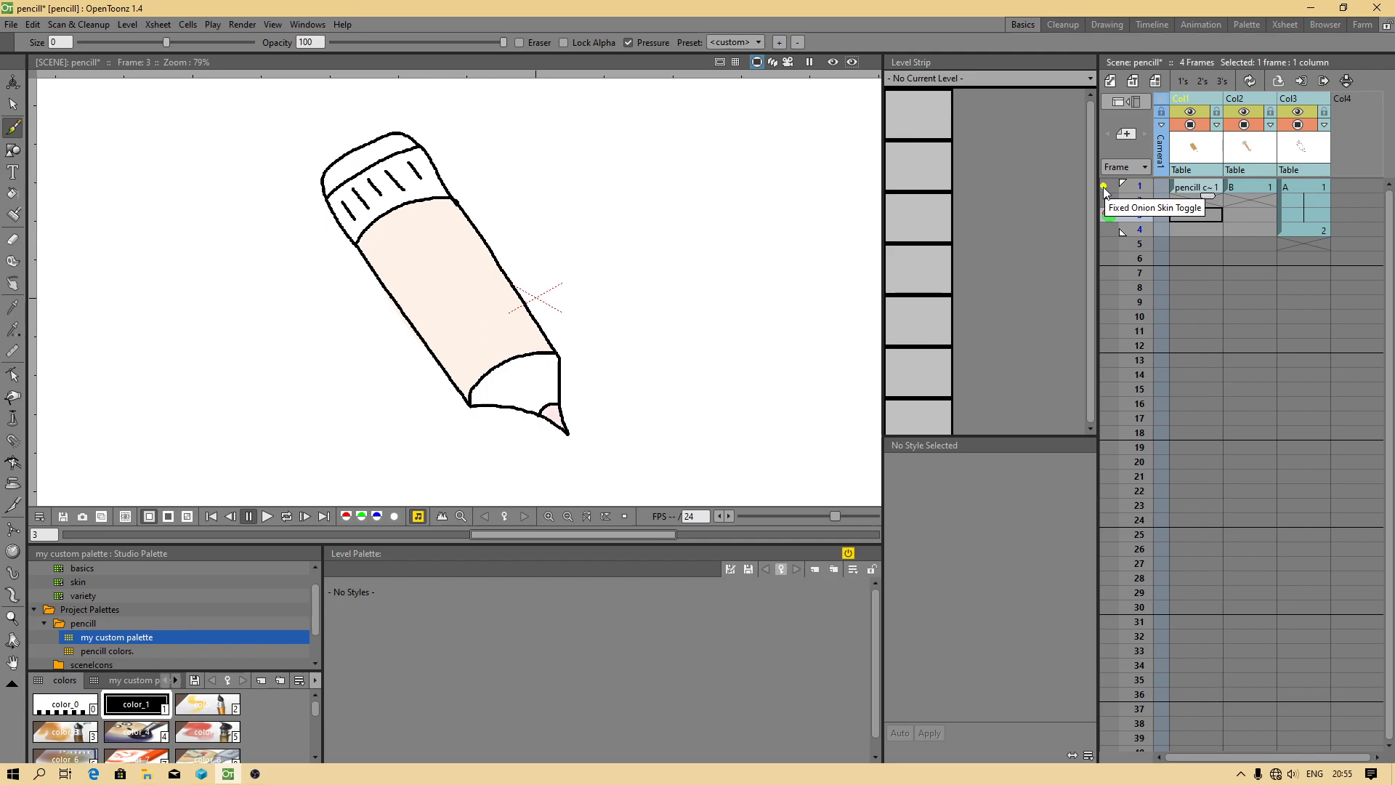
left_click(1104, 186)
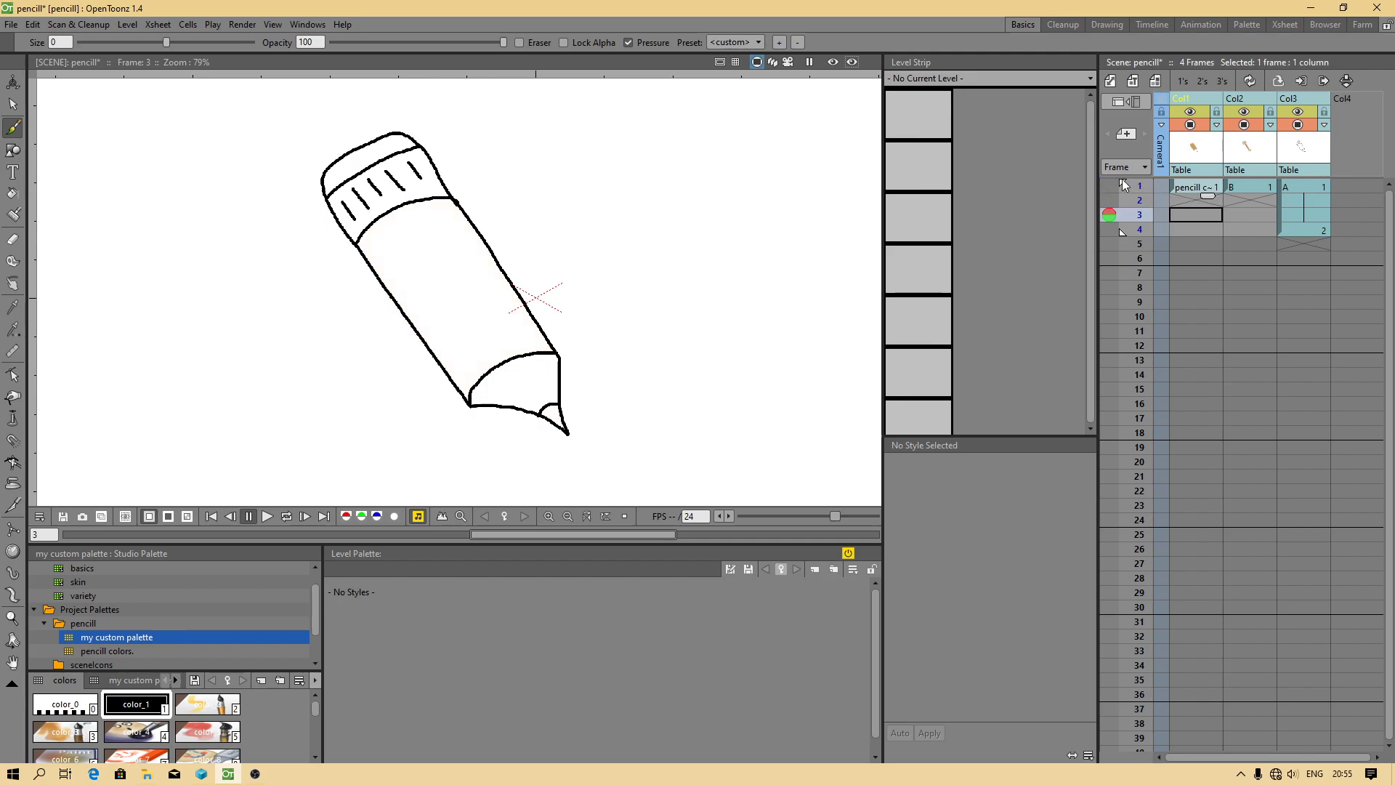
Review the Onion Skin preferences, including the paper thickness, and close them without changes.
left_click(30, 24)
left_click(11, 24)
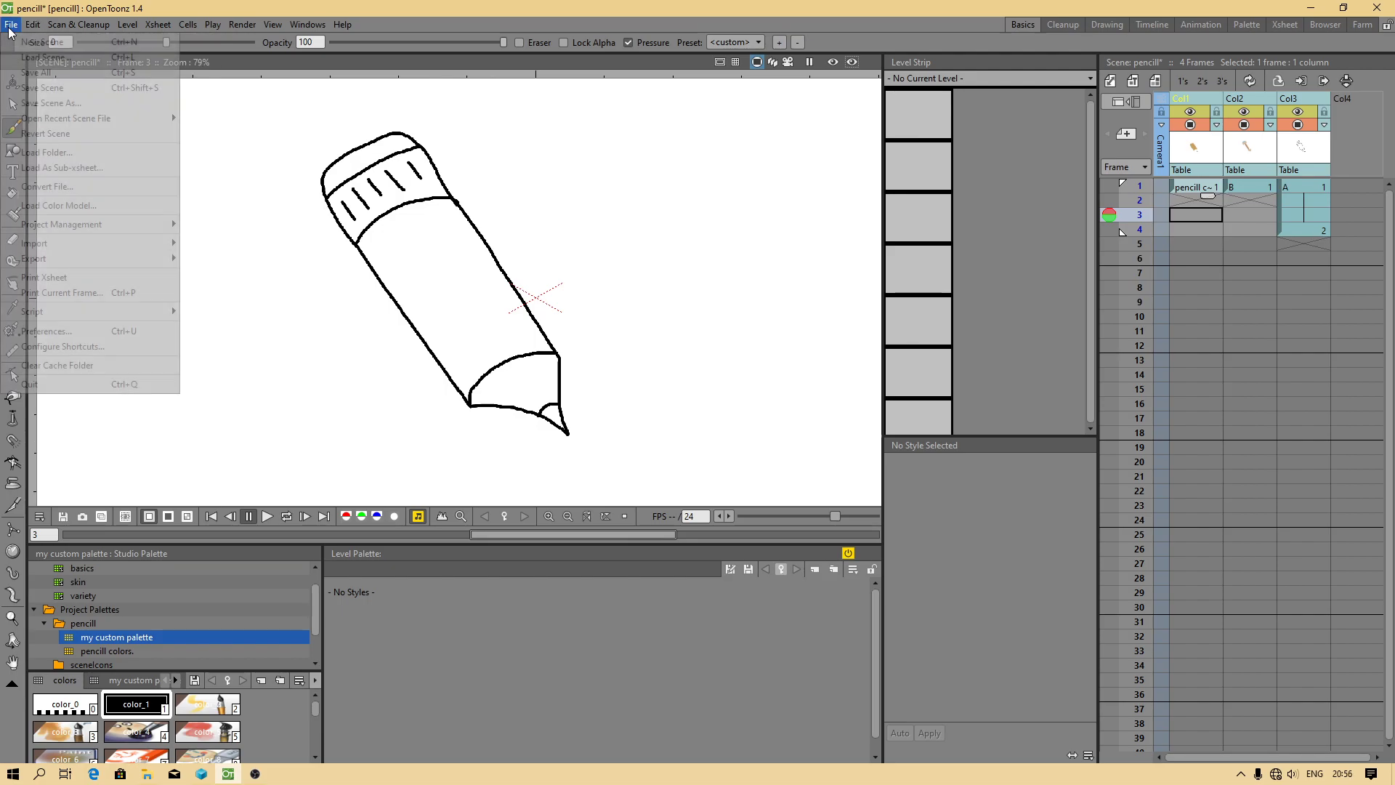
left_click(90, 332)
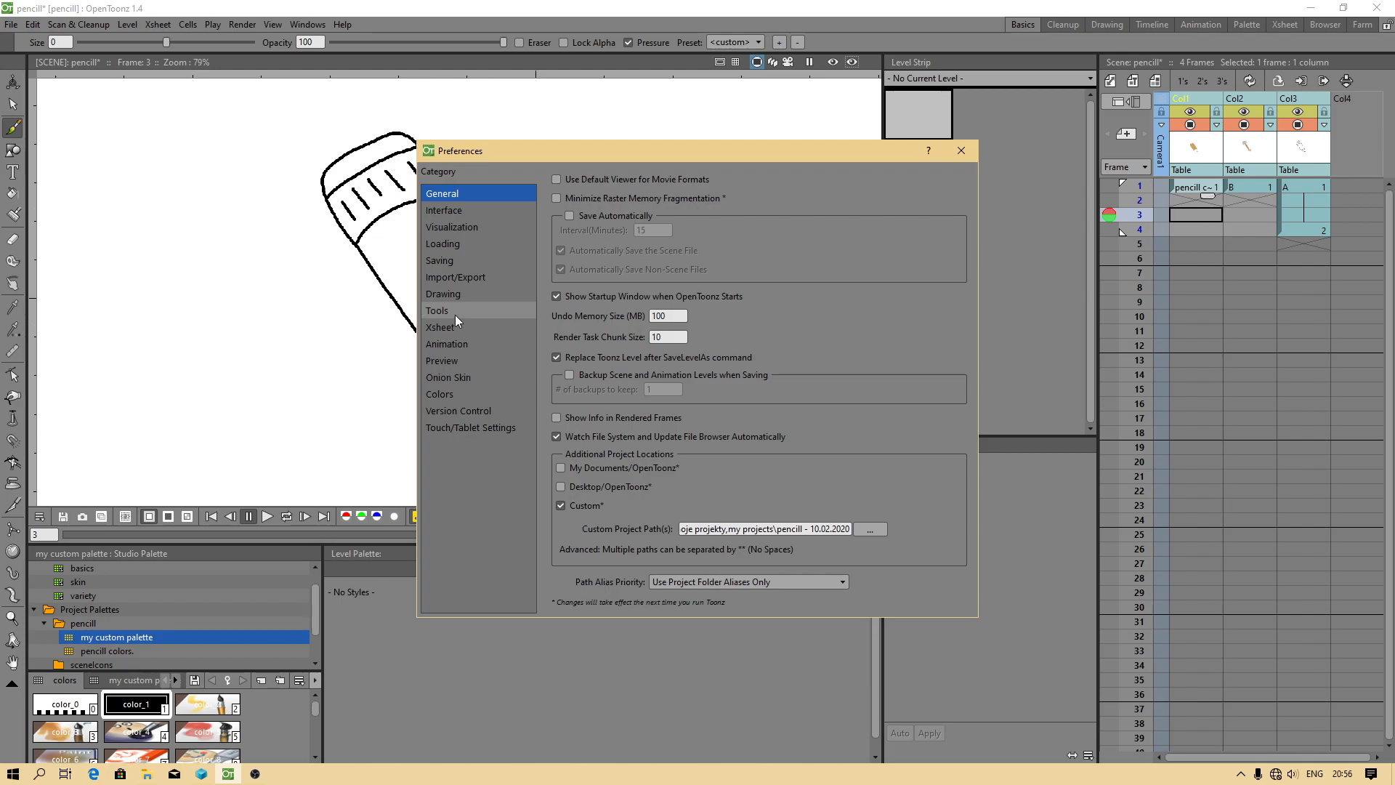
left_click(468, 378)
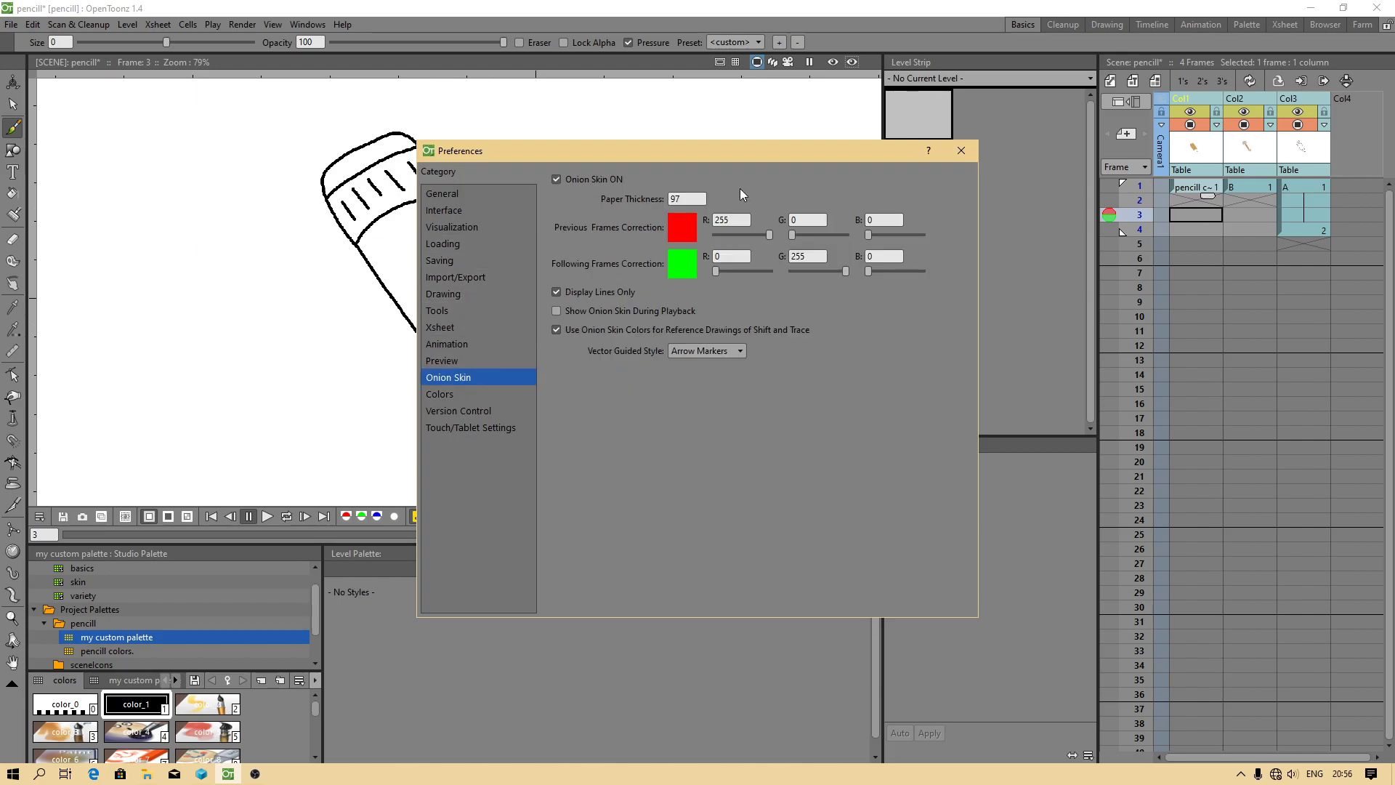
double_click(696, 200)
left_click(961, 151)
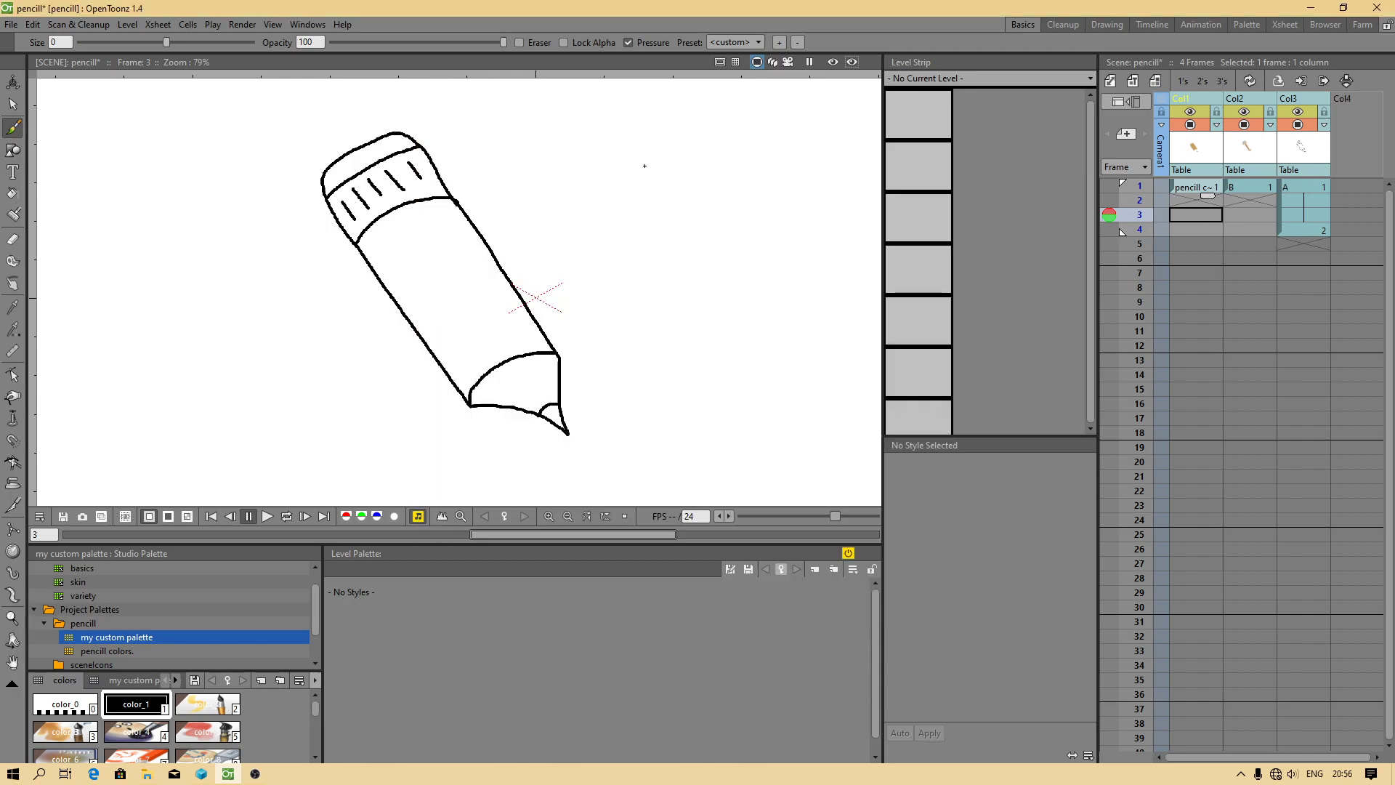
Select the pencill colors cell at frame 1 and save the scene with all its levels.
left_click(1196, 186)
left_click(12, 26)
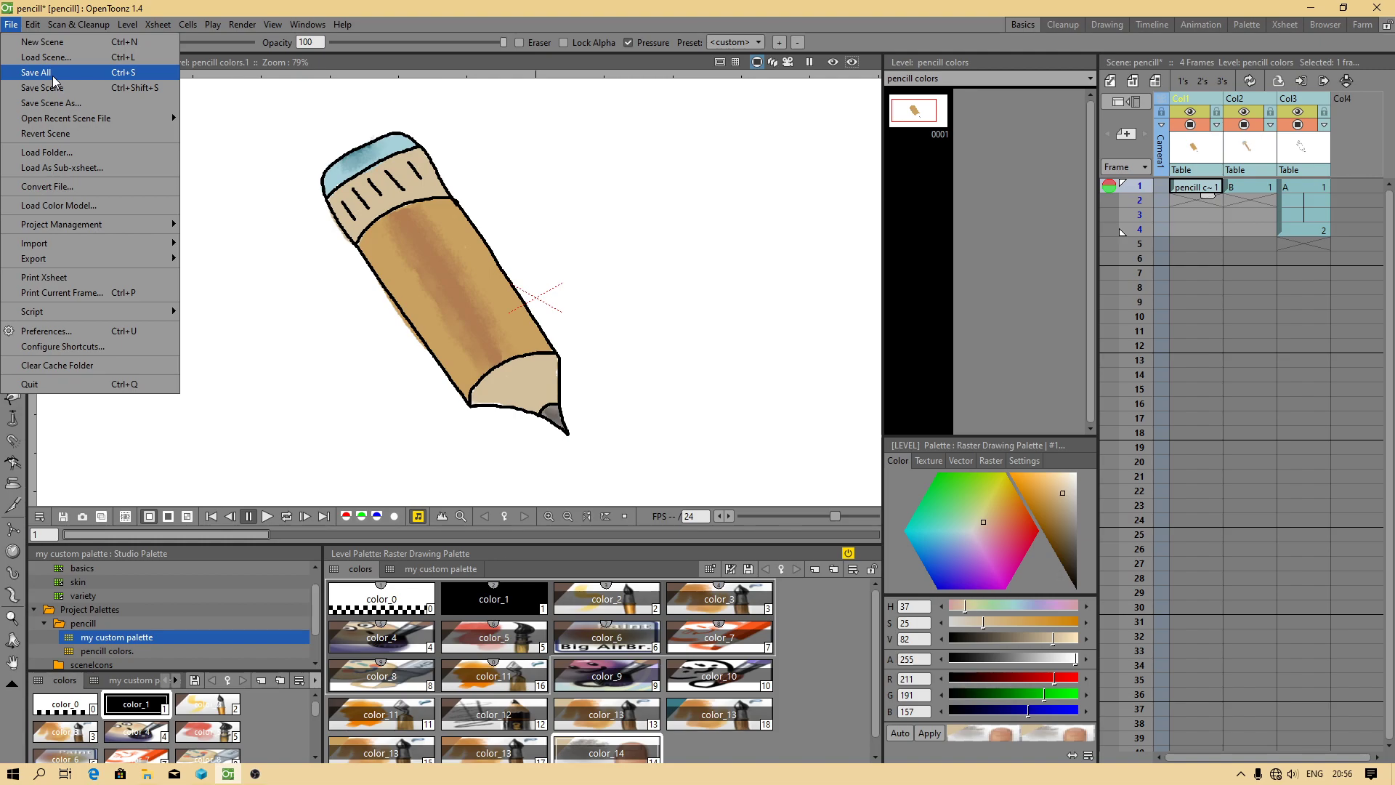
left_click(53, 80)
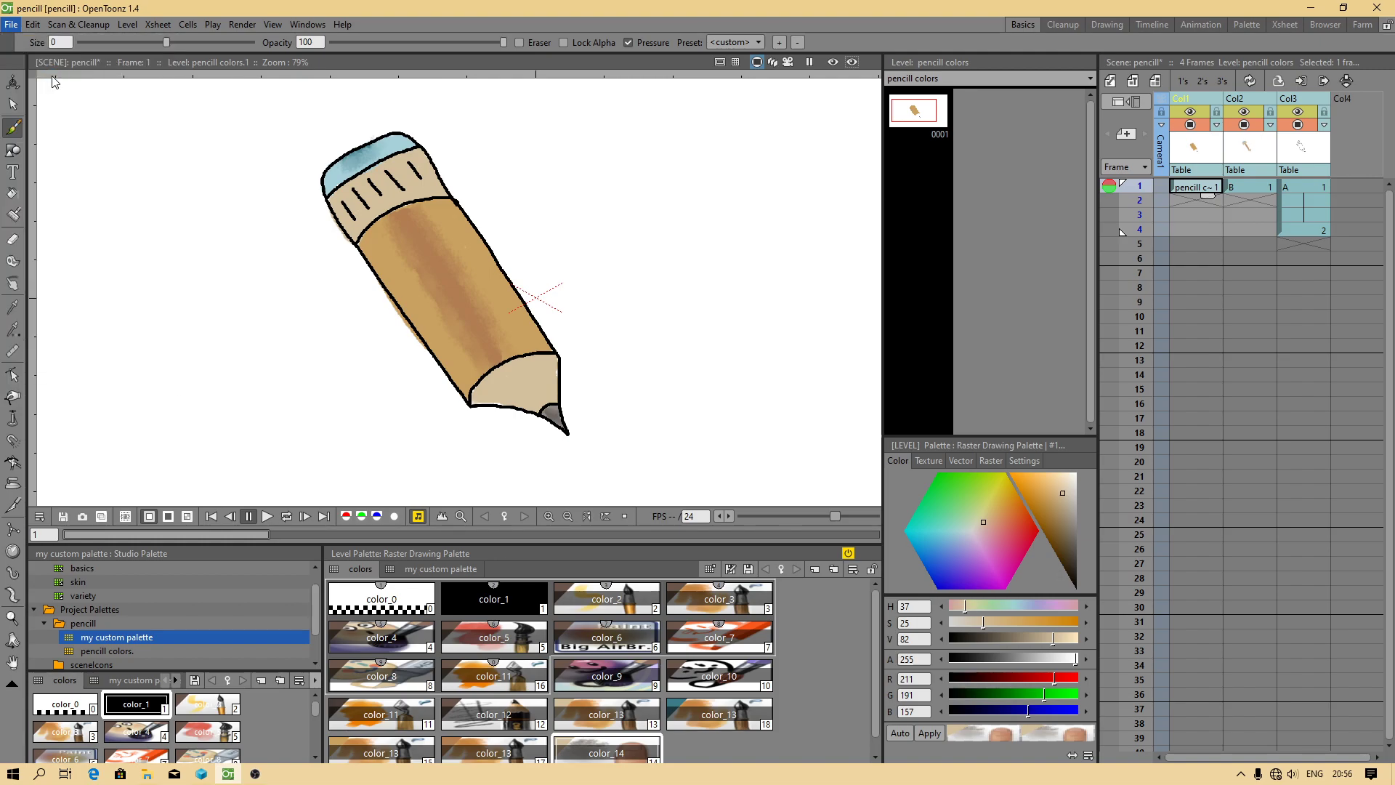